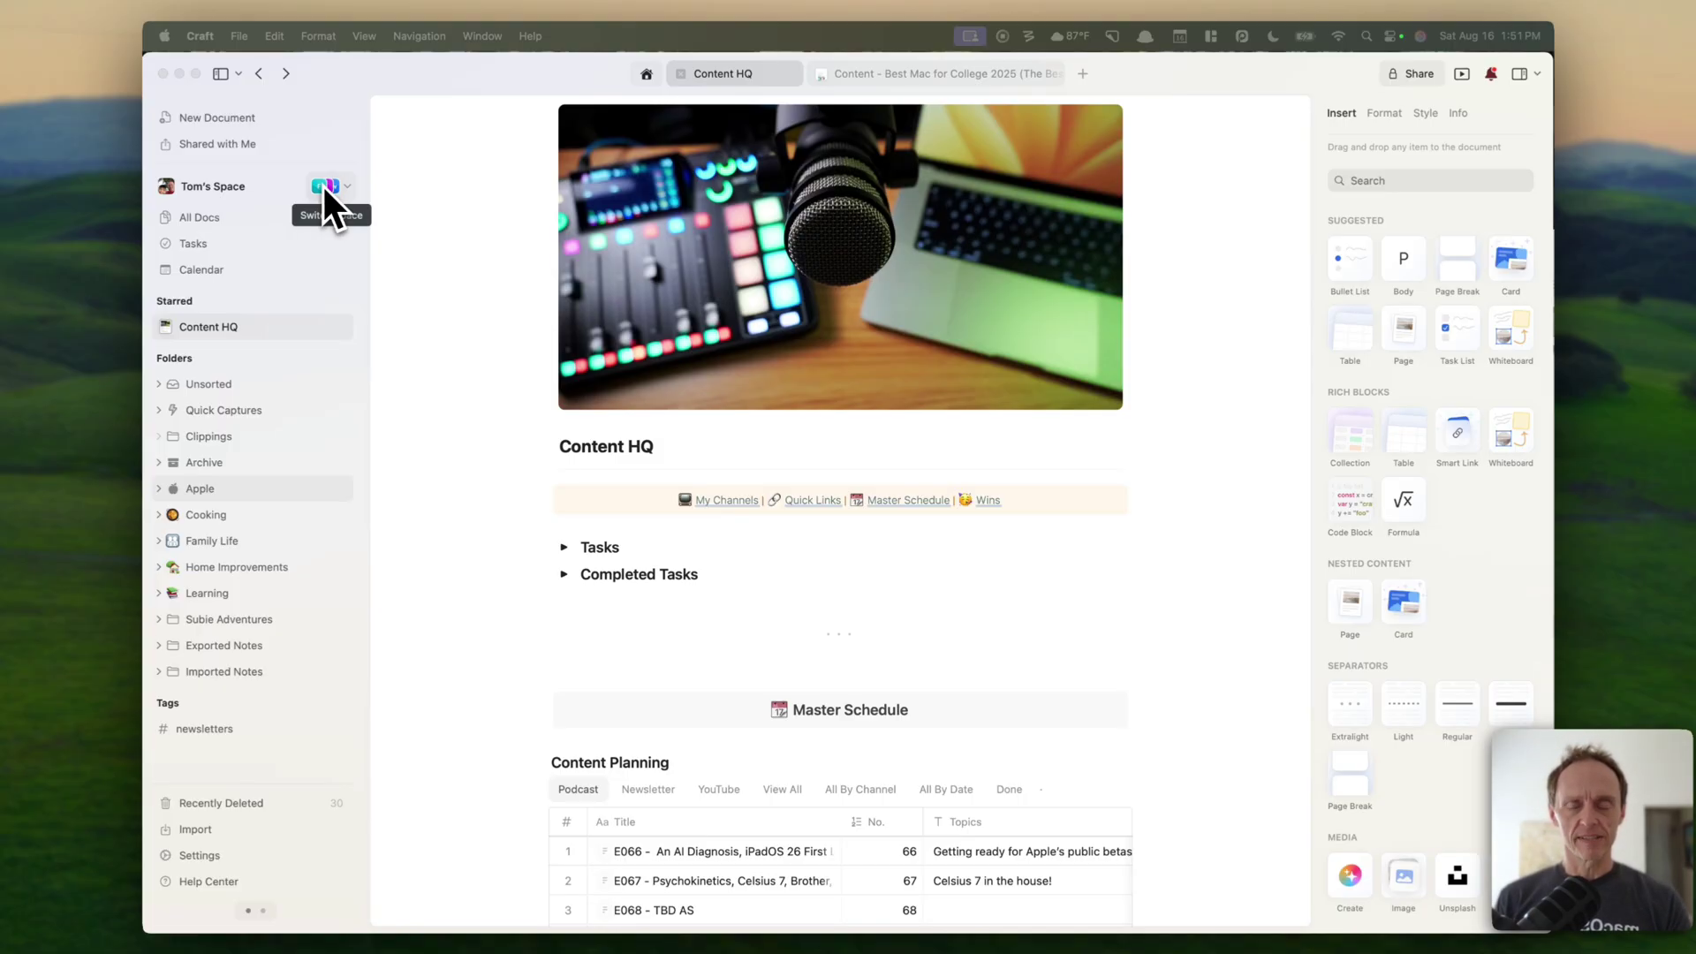
# Step: Focus the Craft window and glance at the spaces list without switching spaces
pyautogui.click(323, 185)
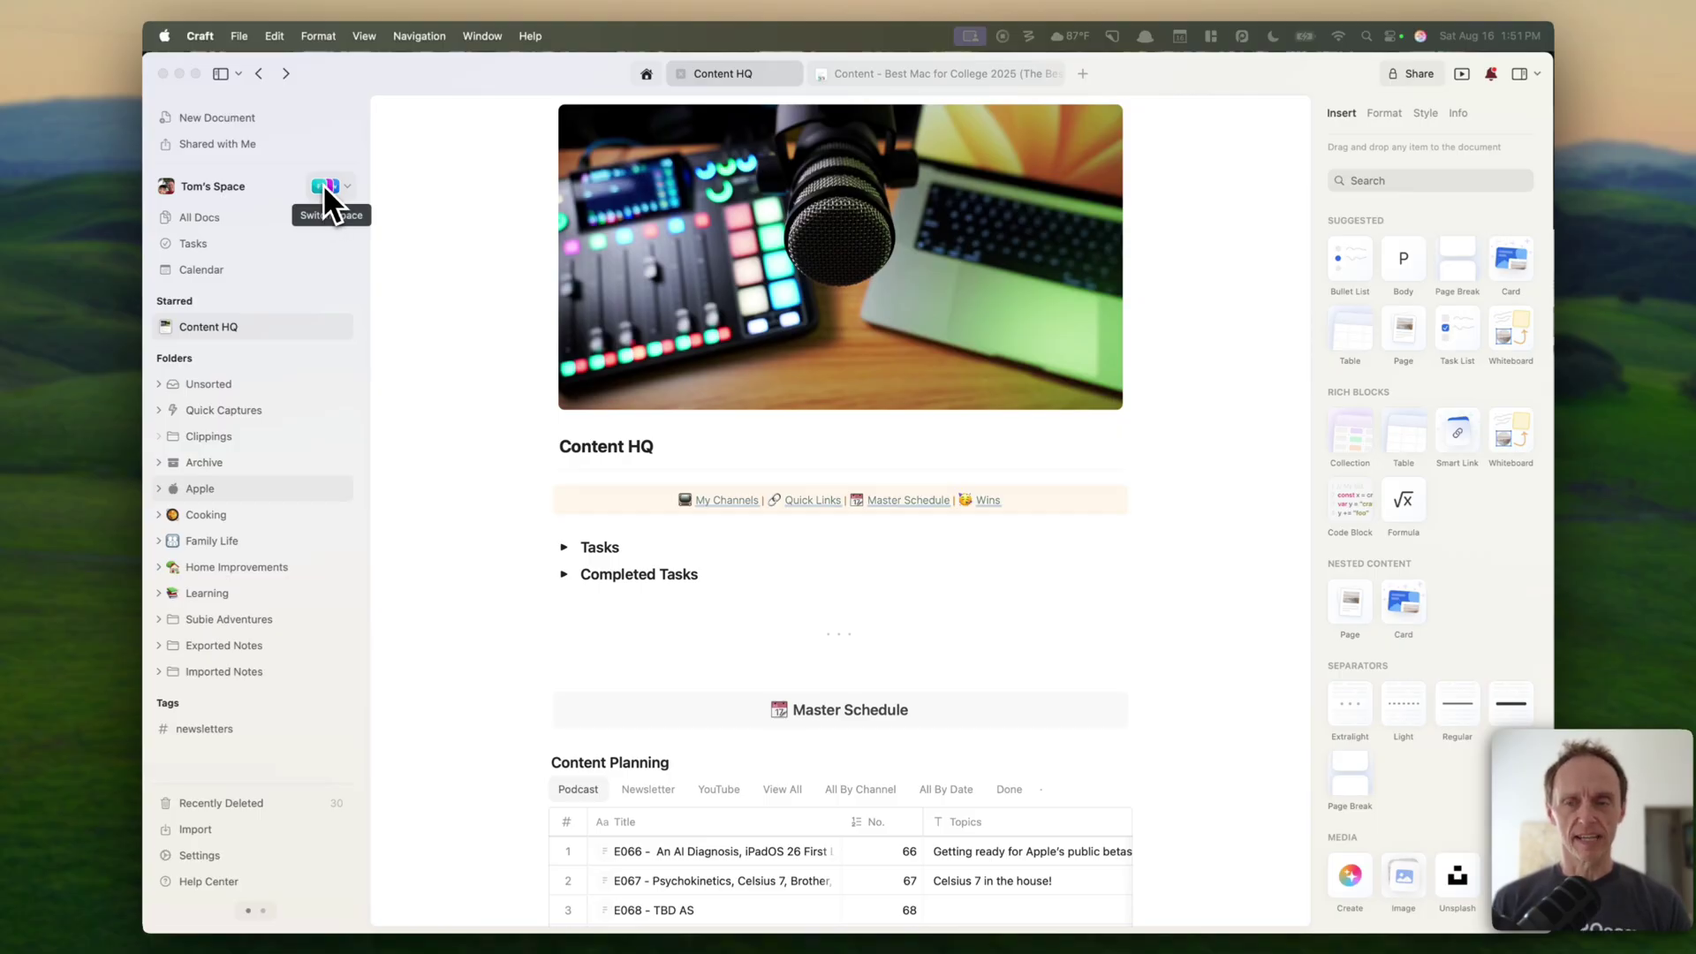
pyautogui.click(333, 186)
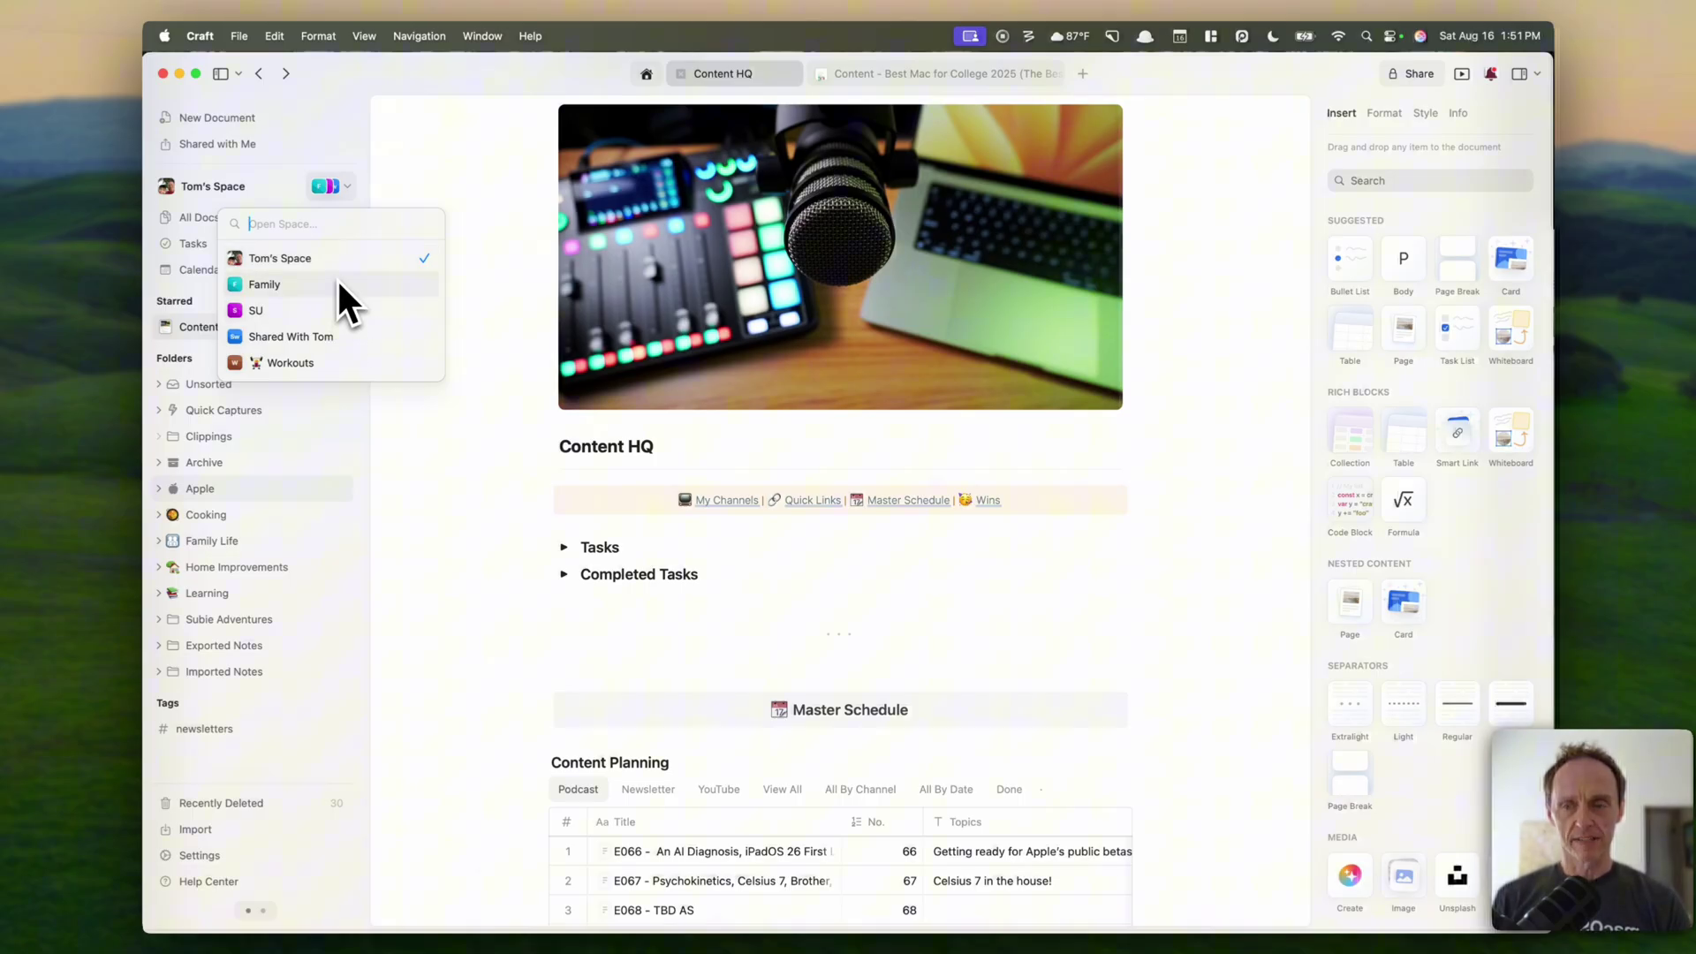
pyautogui.click(455, 146)
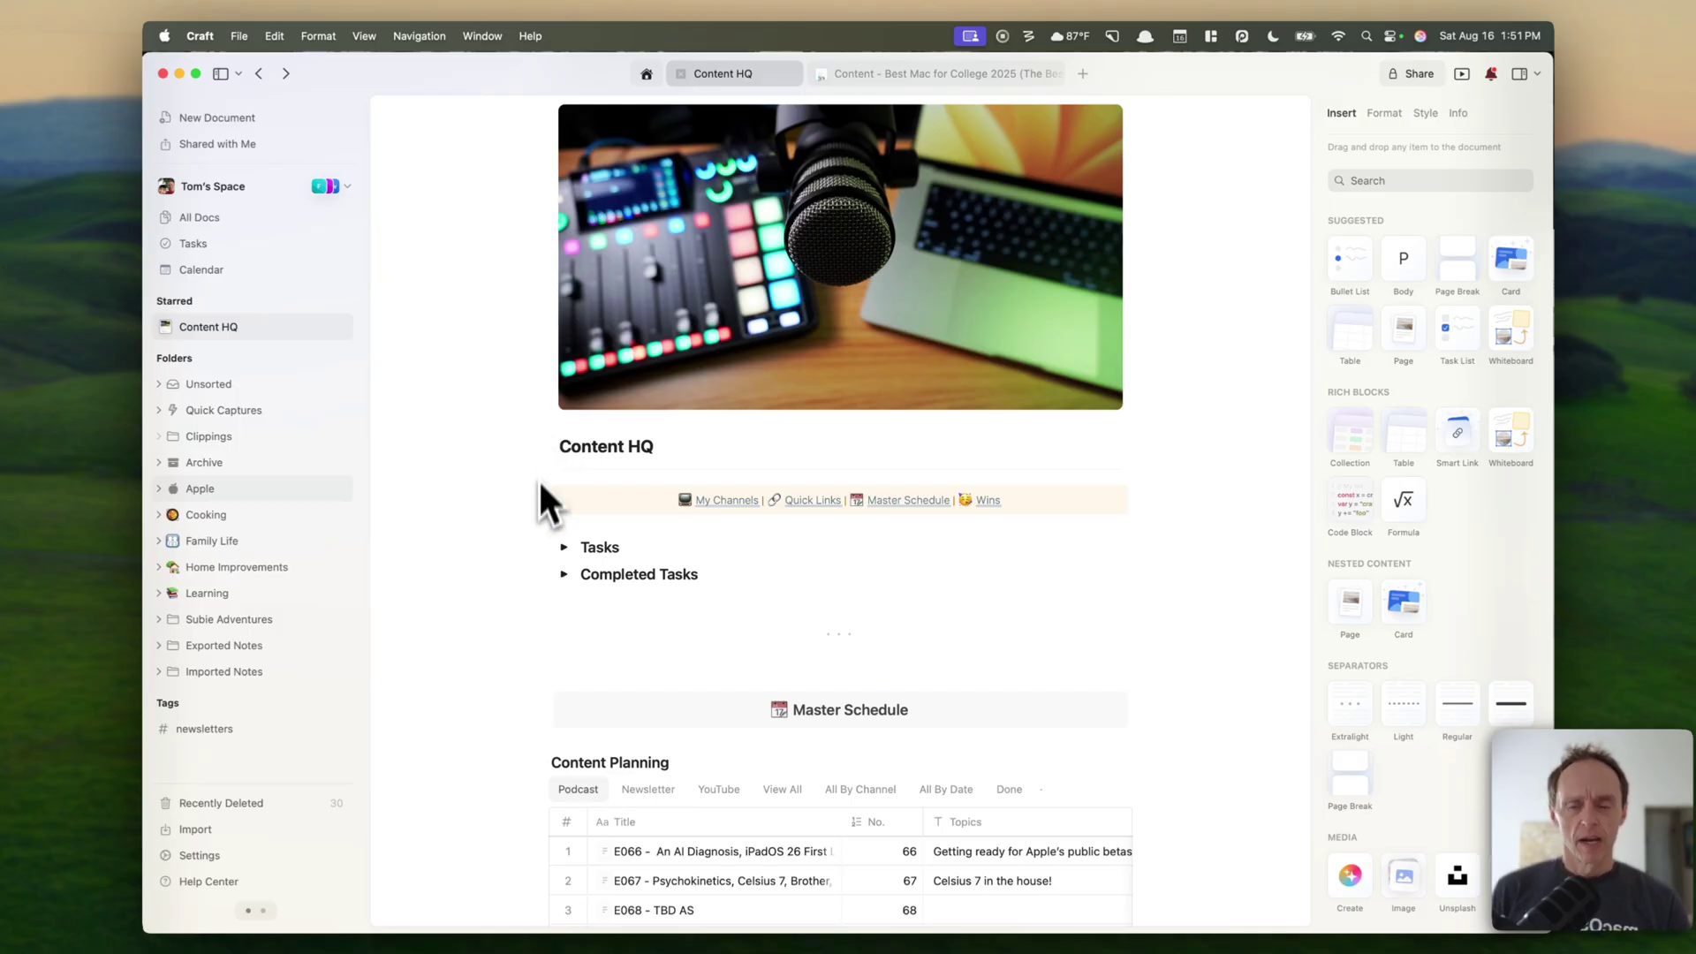
# Step: Scroll Content HQ down to the Master Schedule's Content Planning table listing E066–E069
pyautogui.scroll(-2, 535, 512)
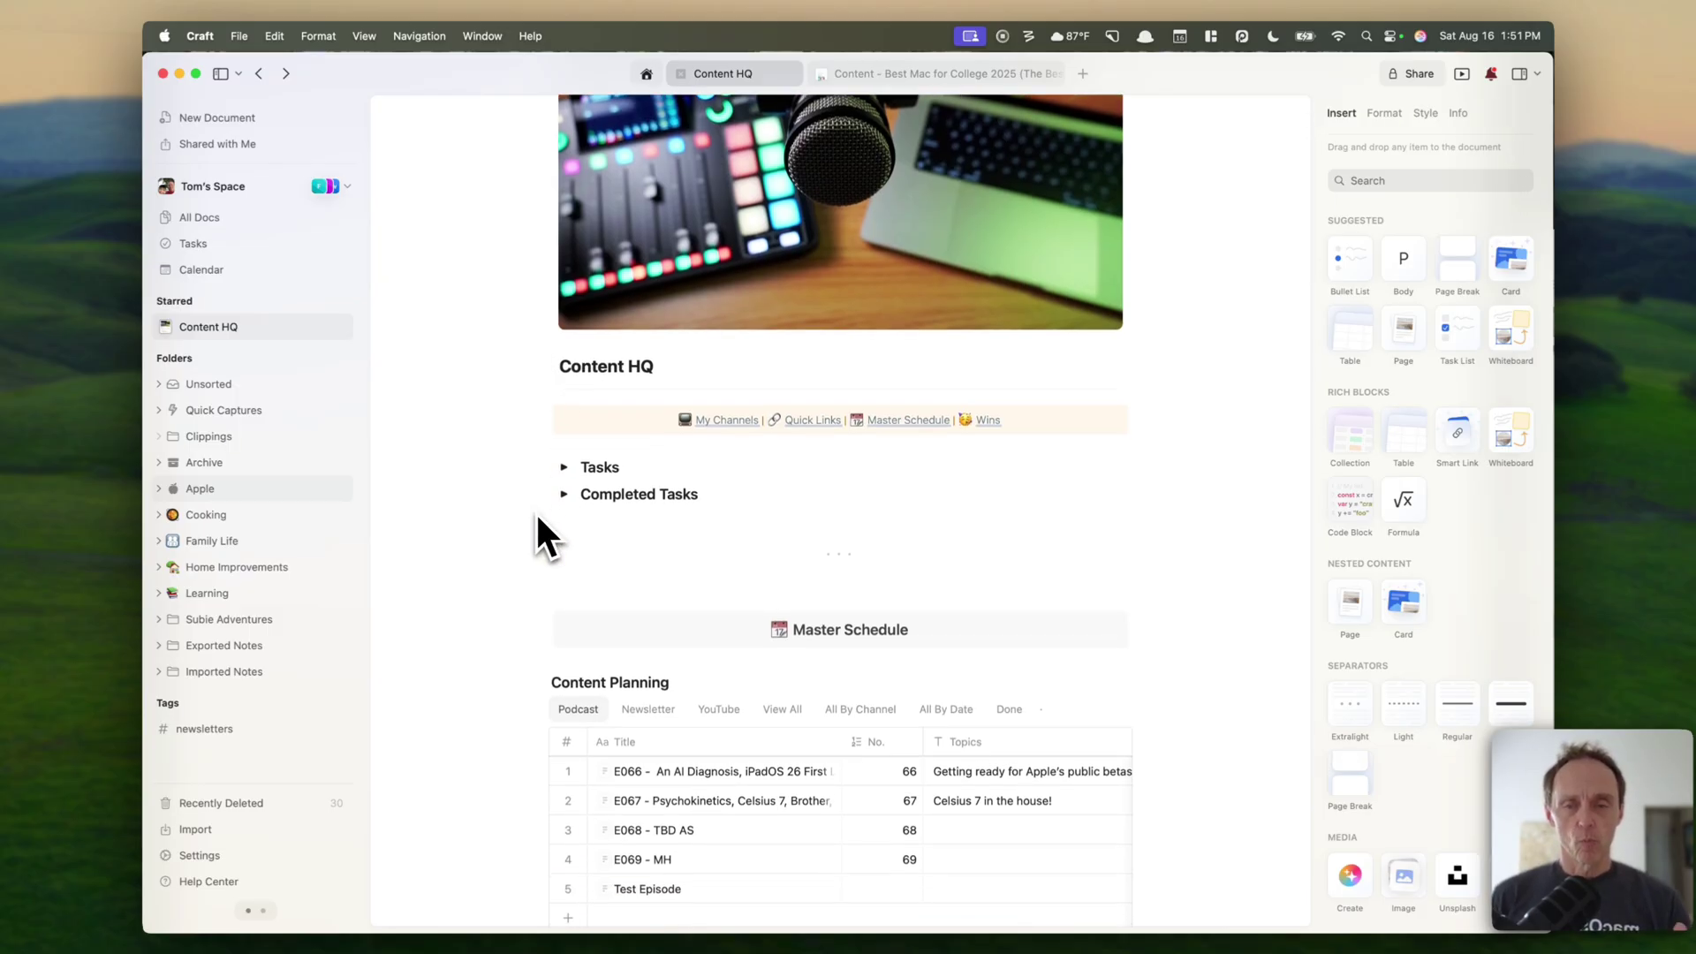
pyautogui.scroll(-2, 537, 531)
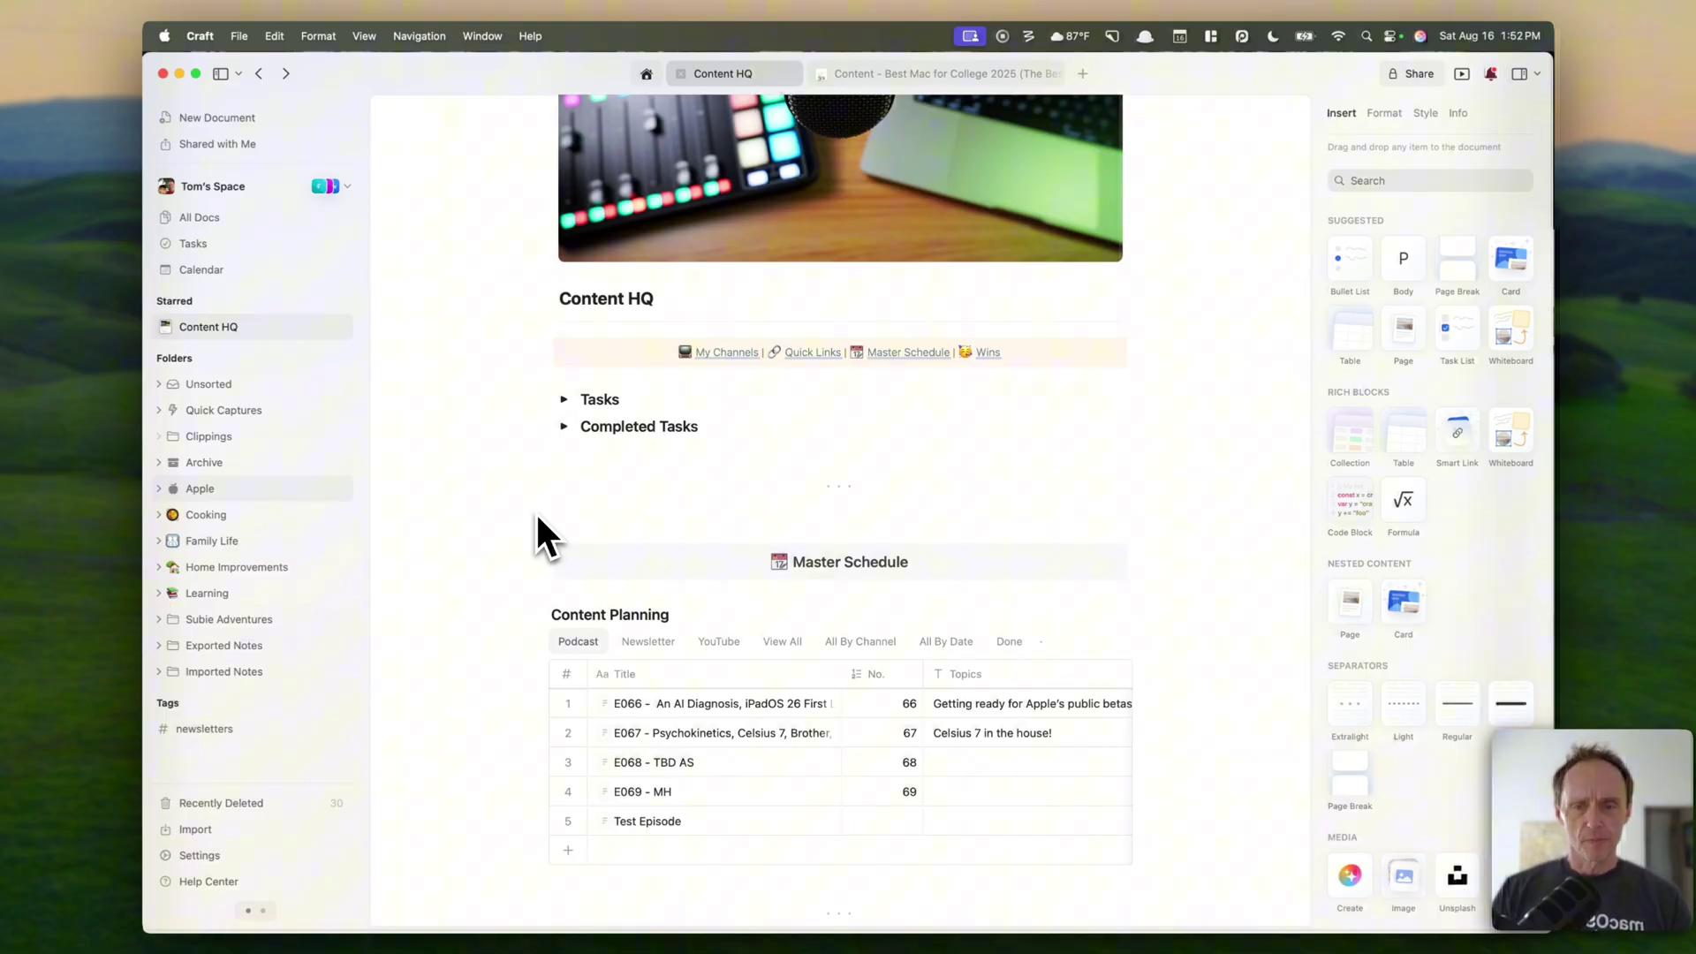
pyautogui.scroll(-2, 538, 517)
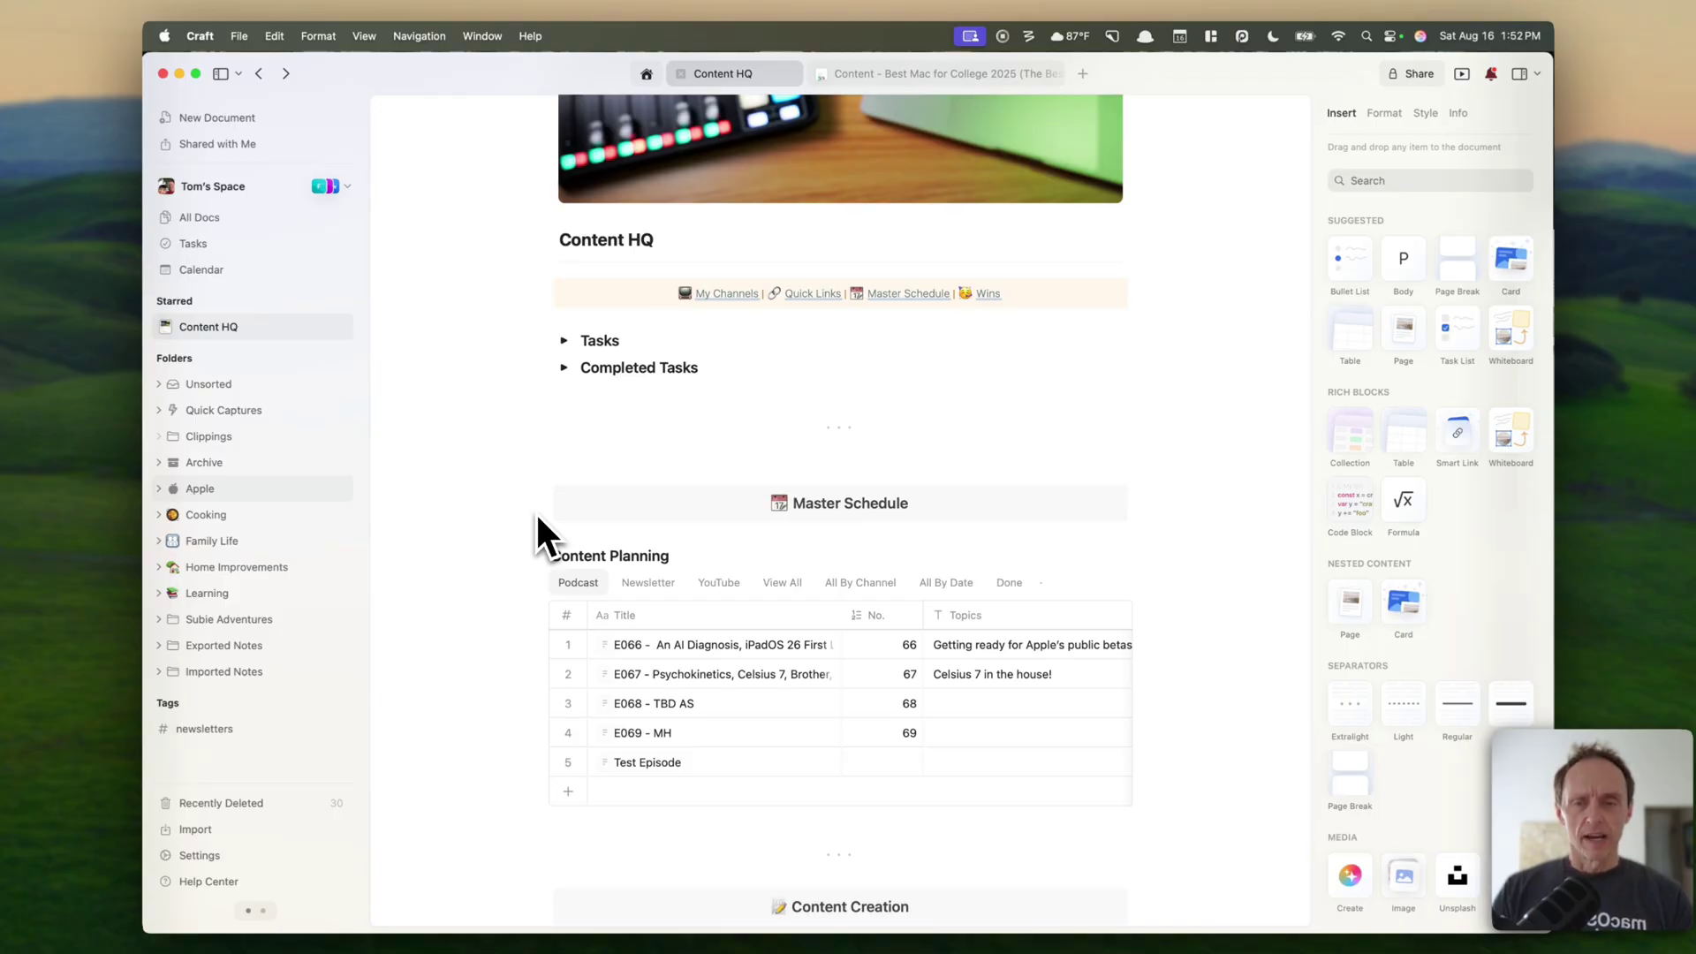
pyautogui.scroll(-1, 538, 517)
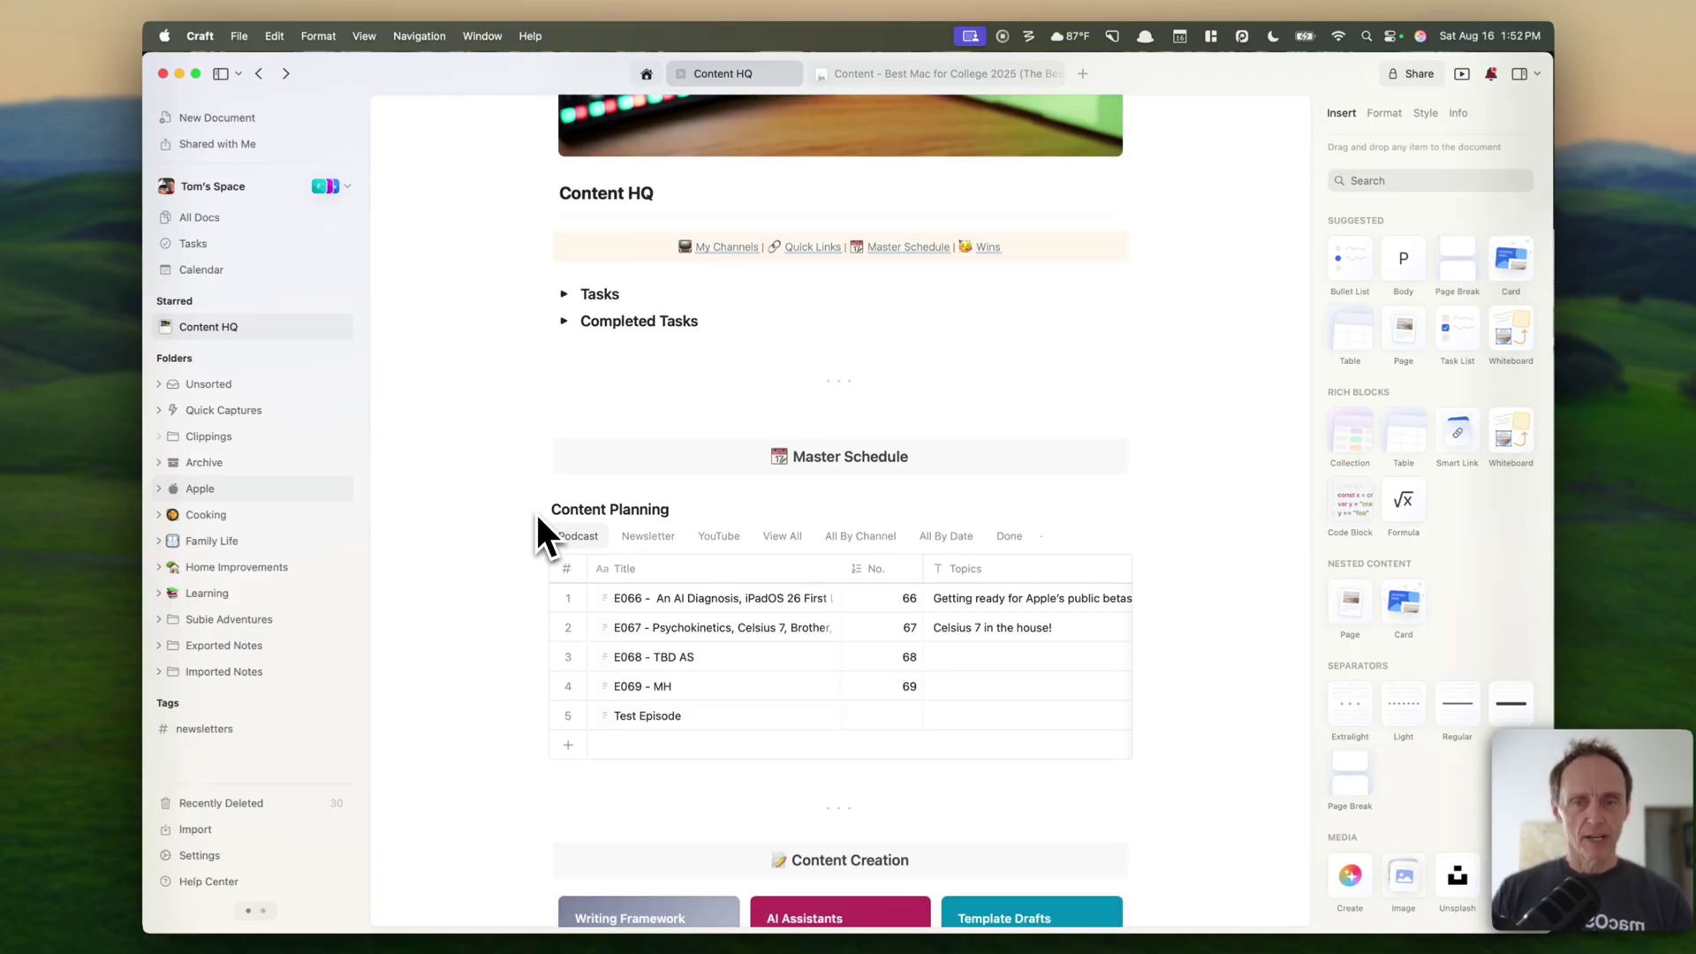
pyautogui.scroll(-1, 536, 511)
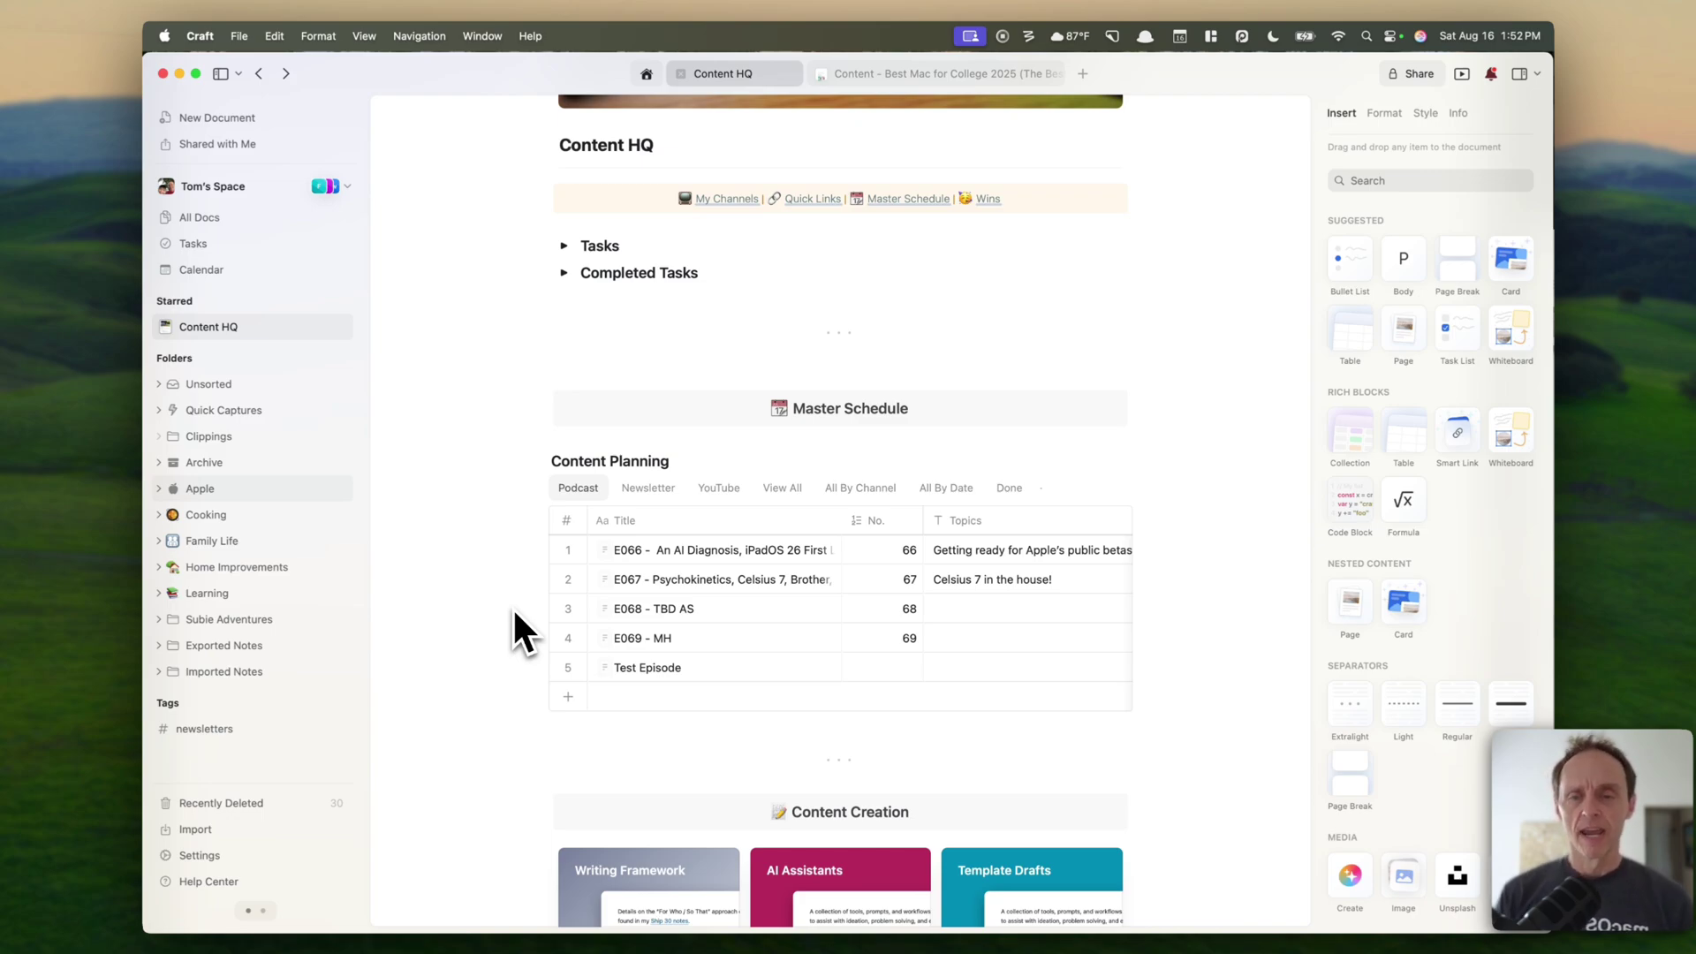
pyautogui.scroll(-3, 512, 607)
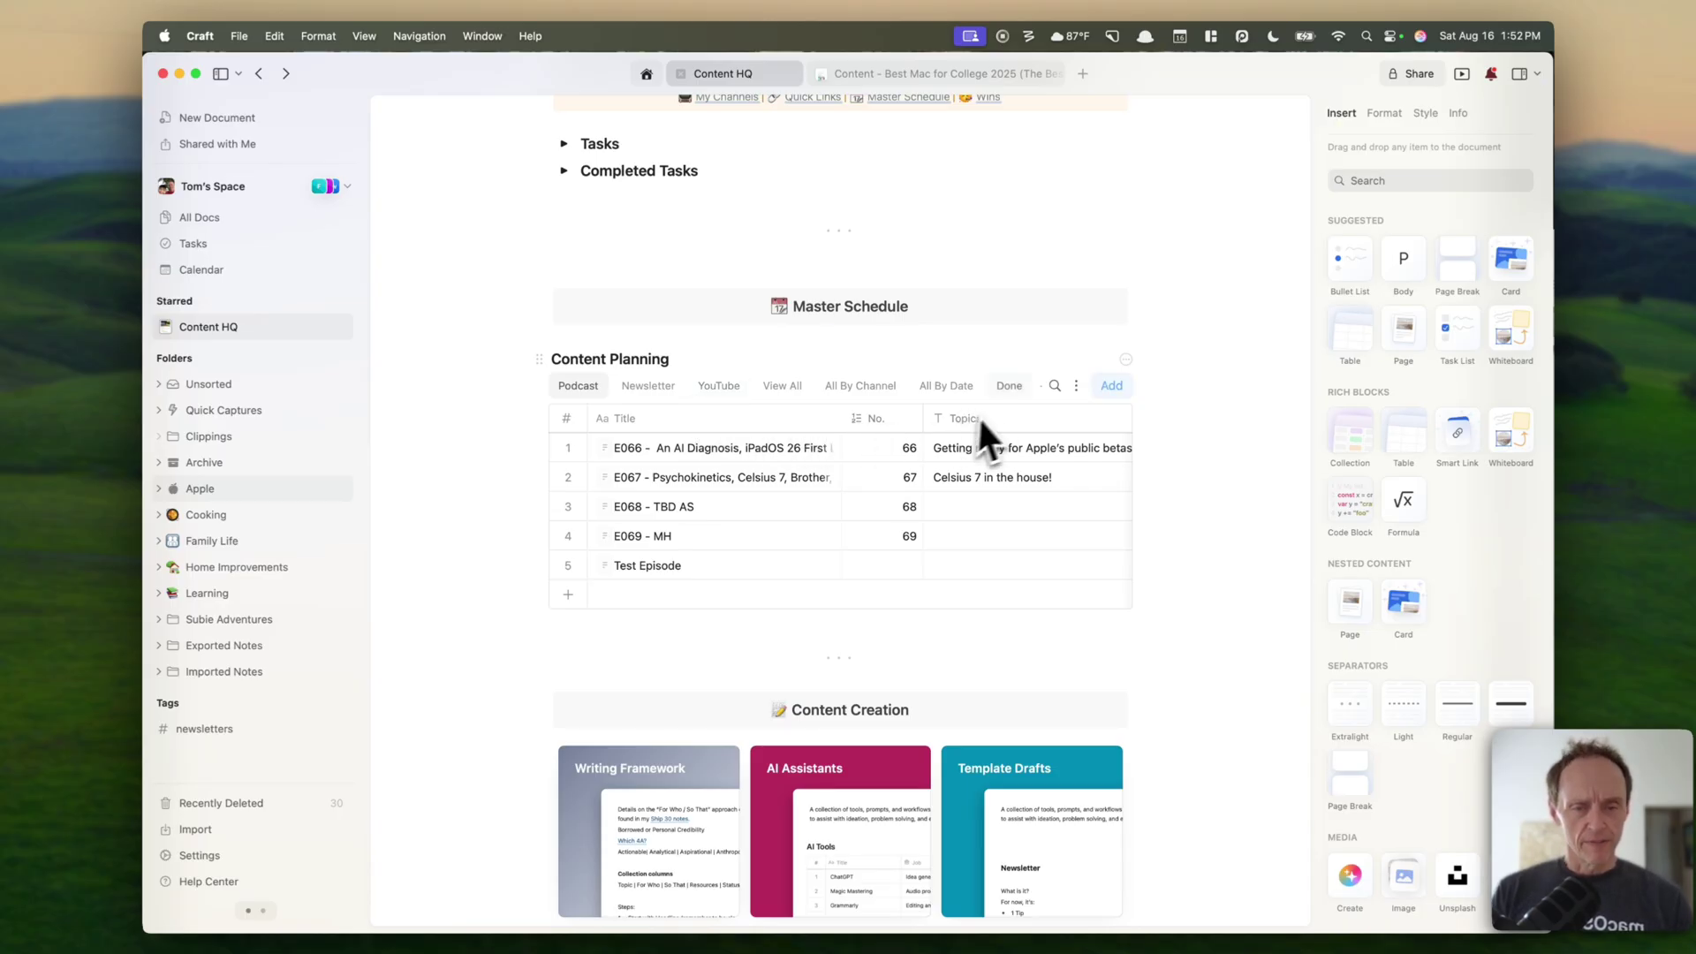
# Step: Show the Content Planning items grouped with the All By Channel view
pyautogui.click(890, 383)
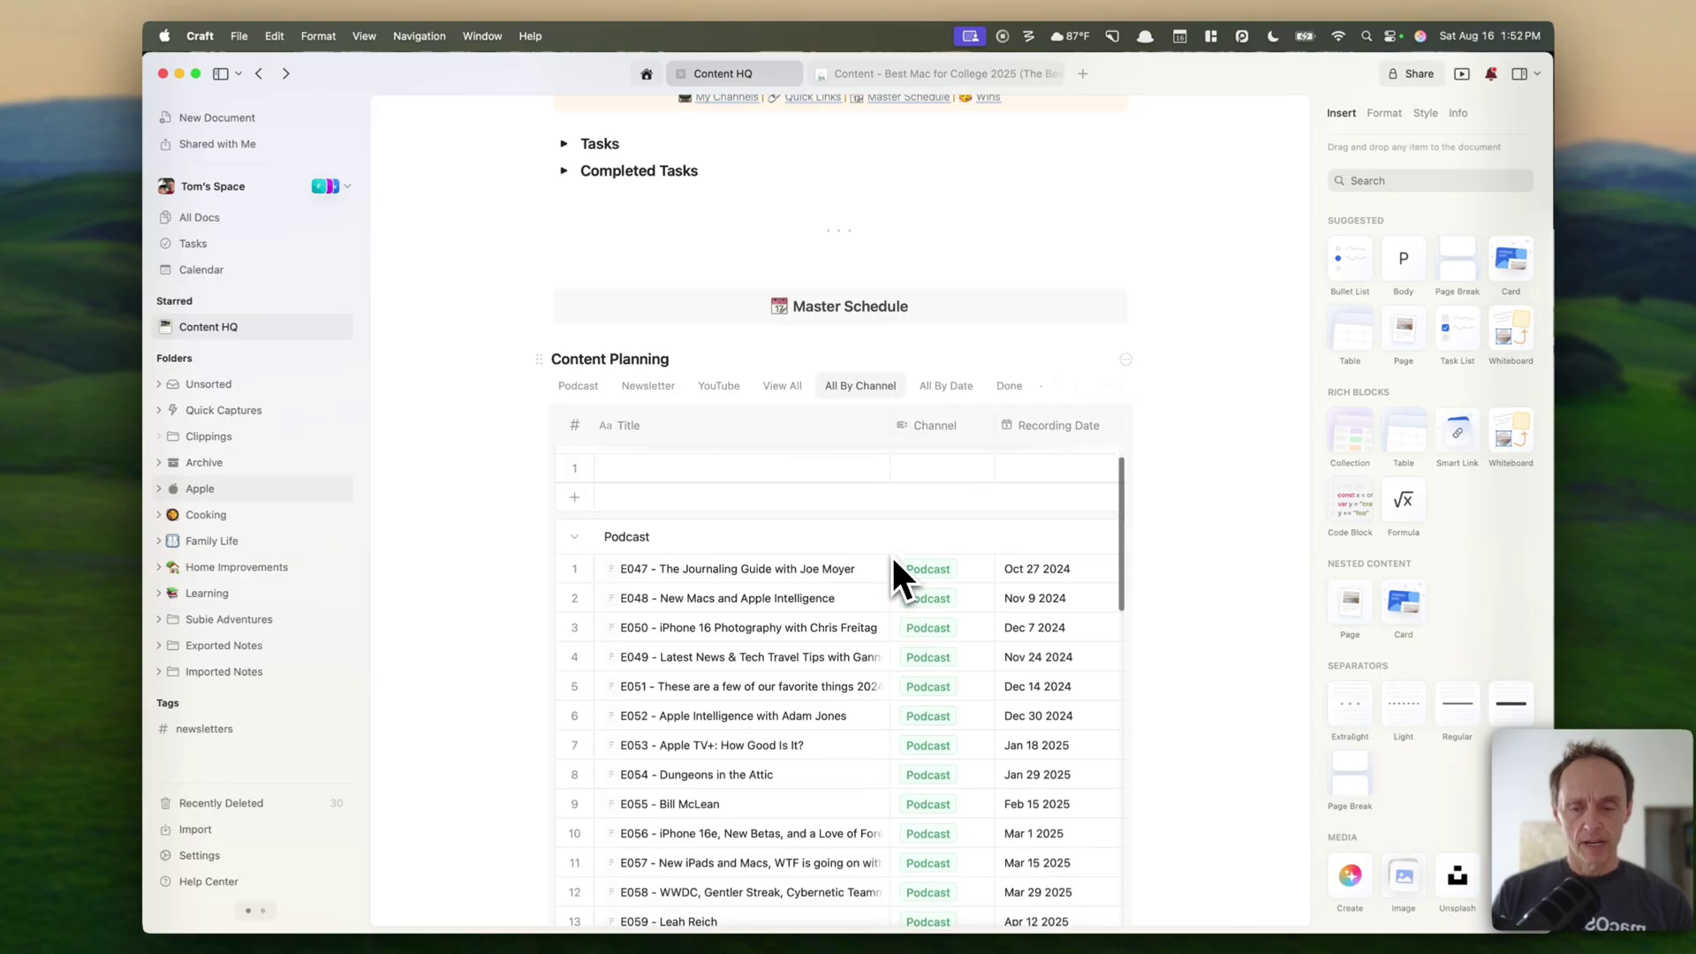
pyautogui.scroll(-3, 892, 554)
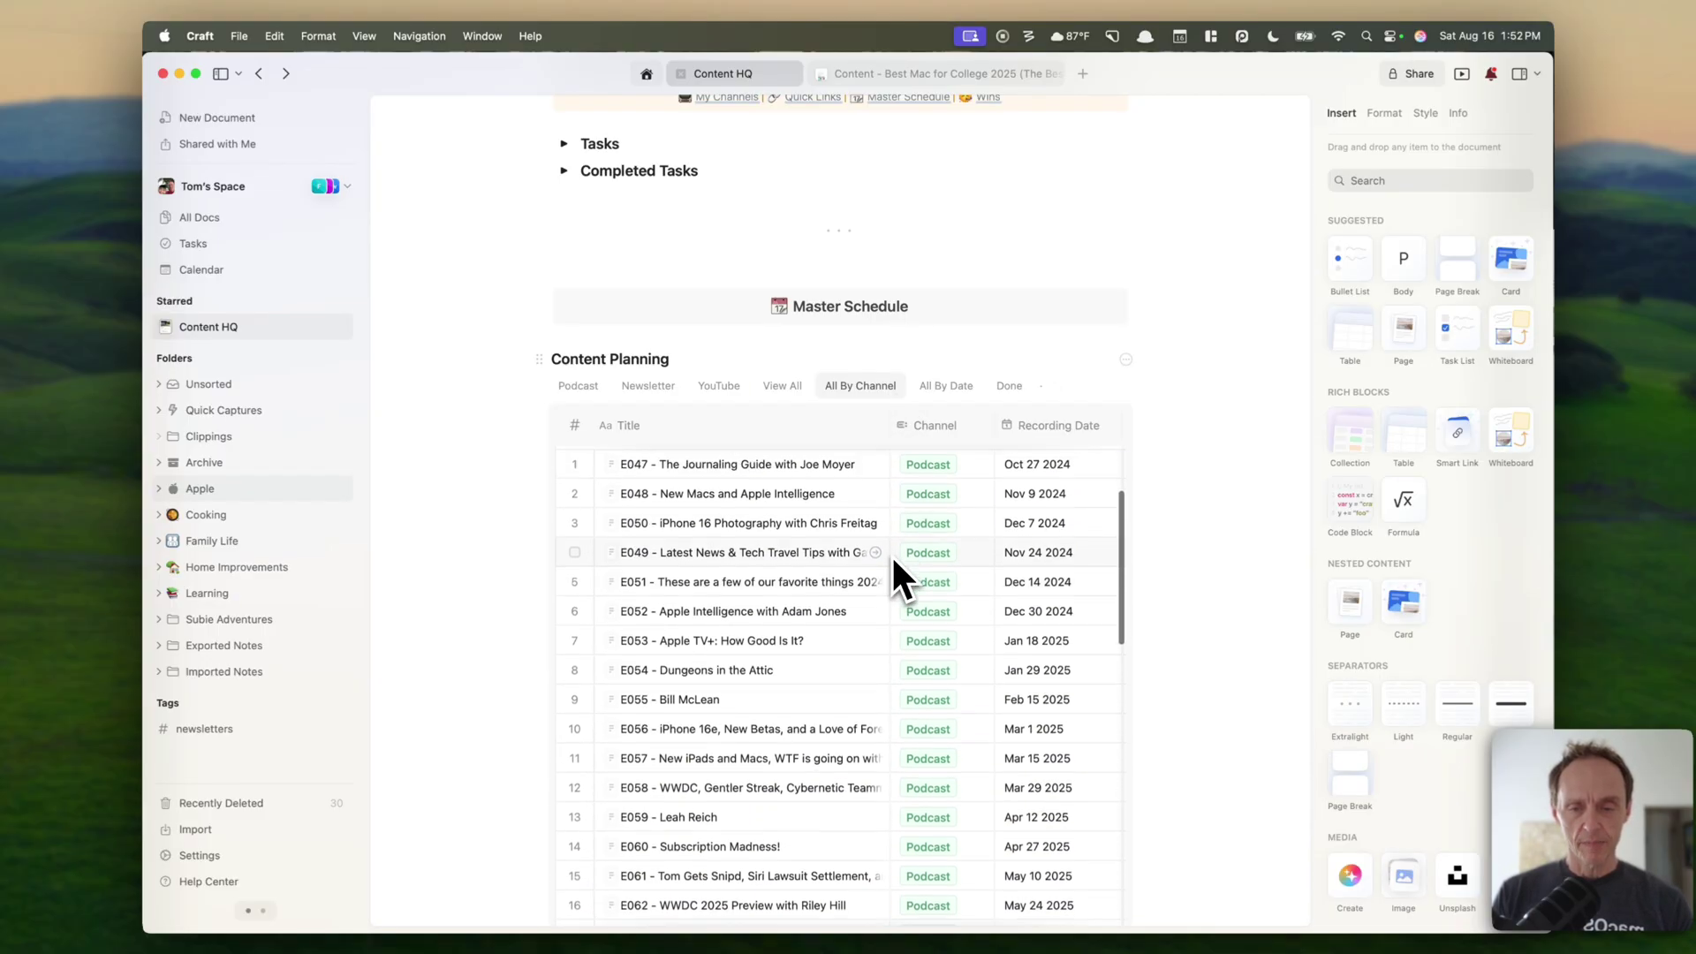
pyautogui.scroll(3, 892, 554)
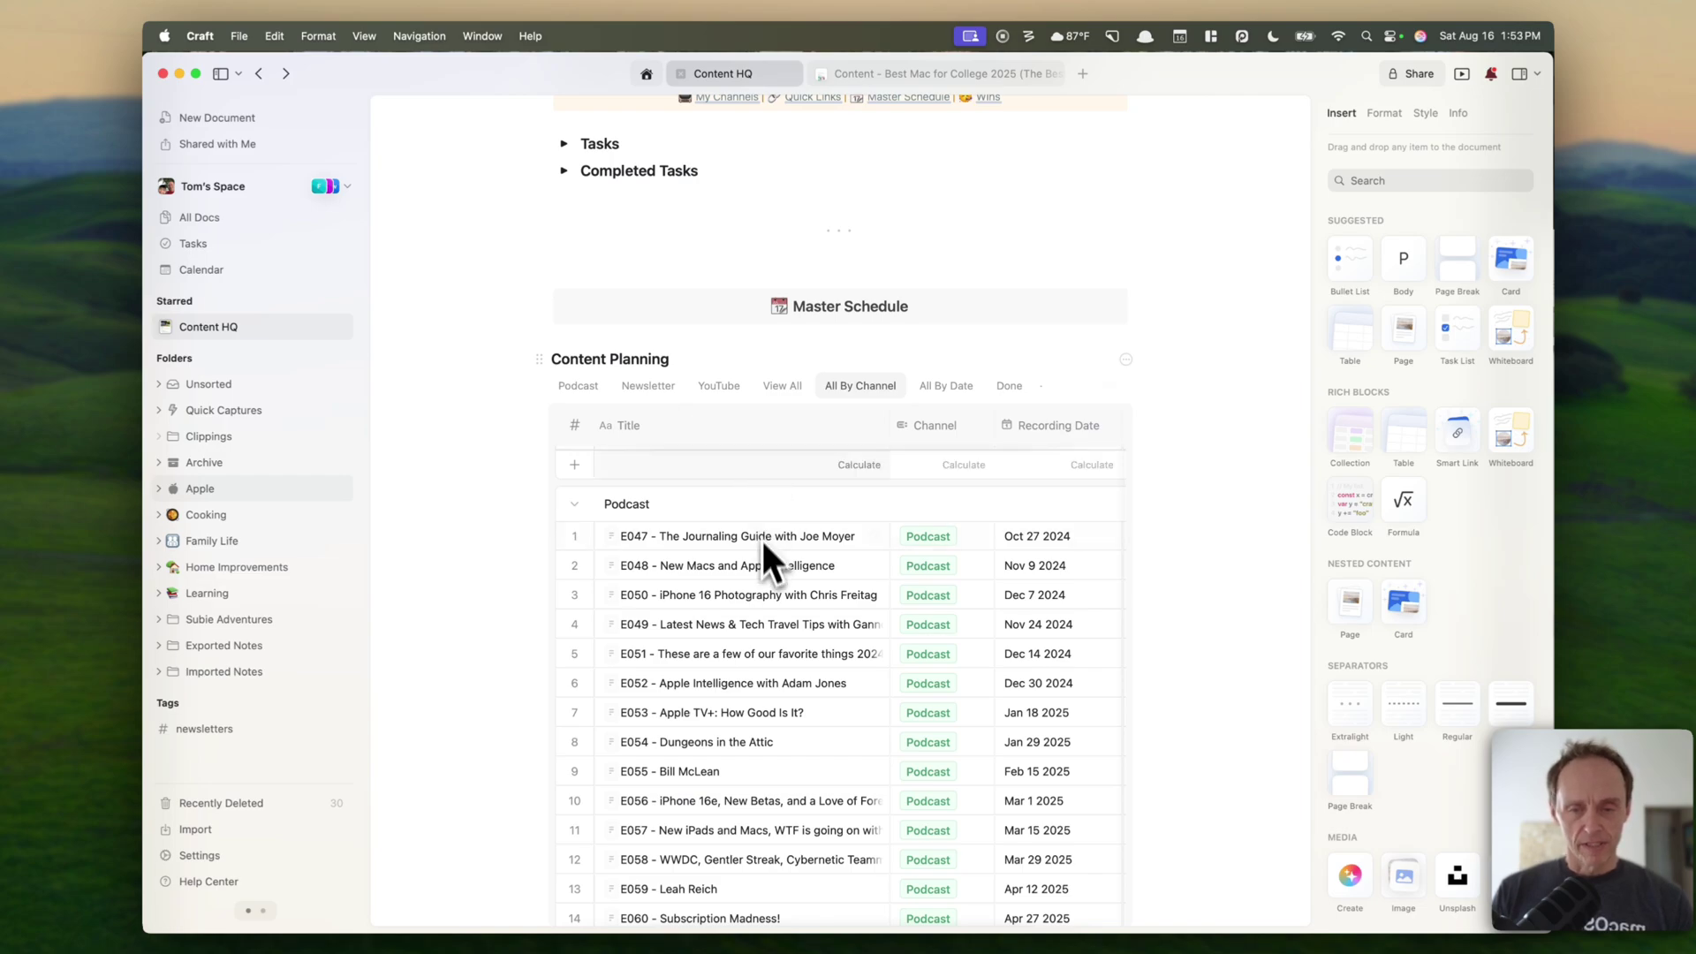
# Step: Switch Content Planning to the Newsletter view, scan its columns, and reach the Content Creation cards
pyautogui.click(654, 387)
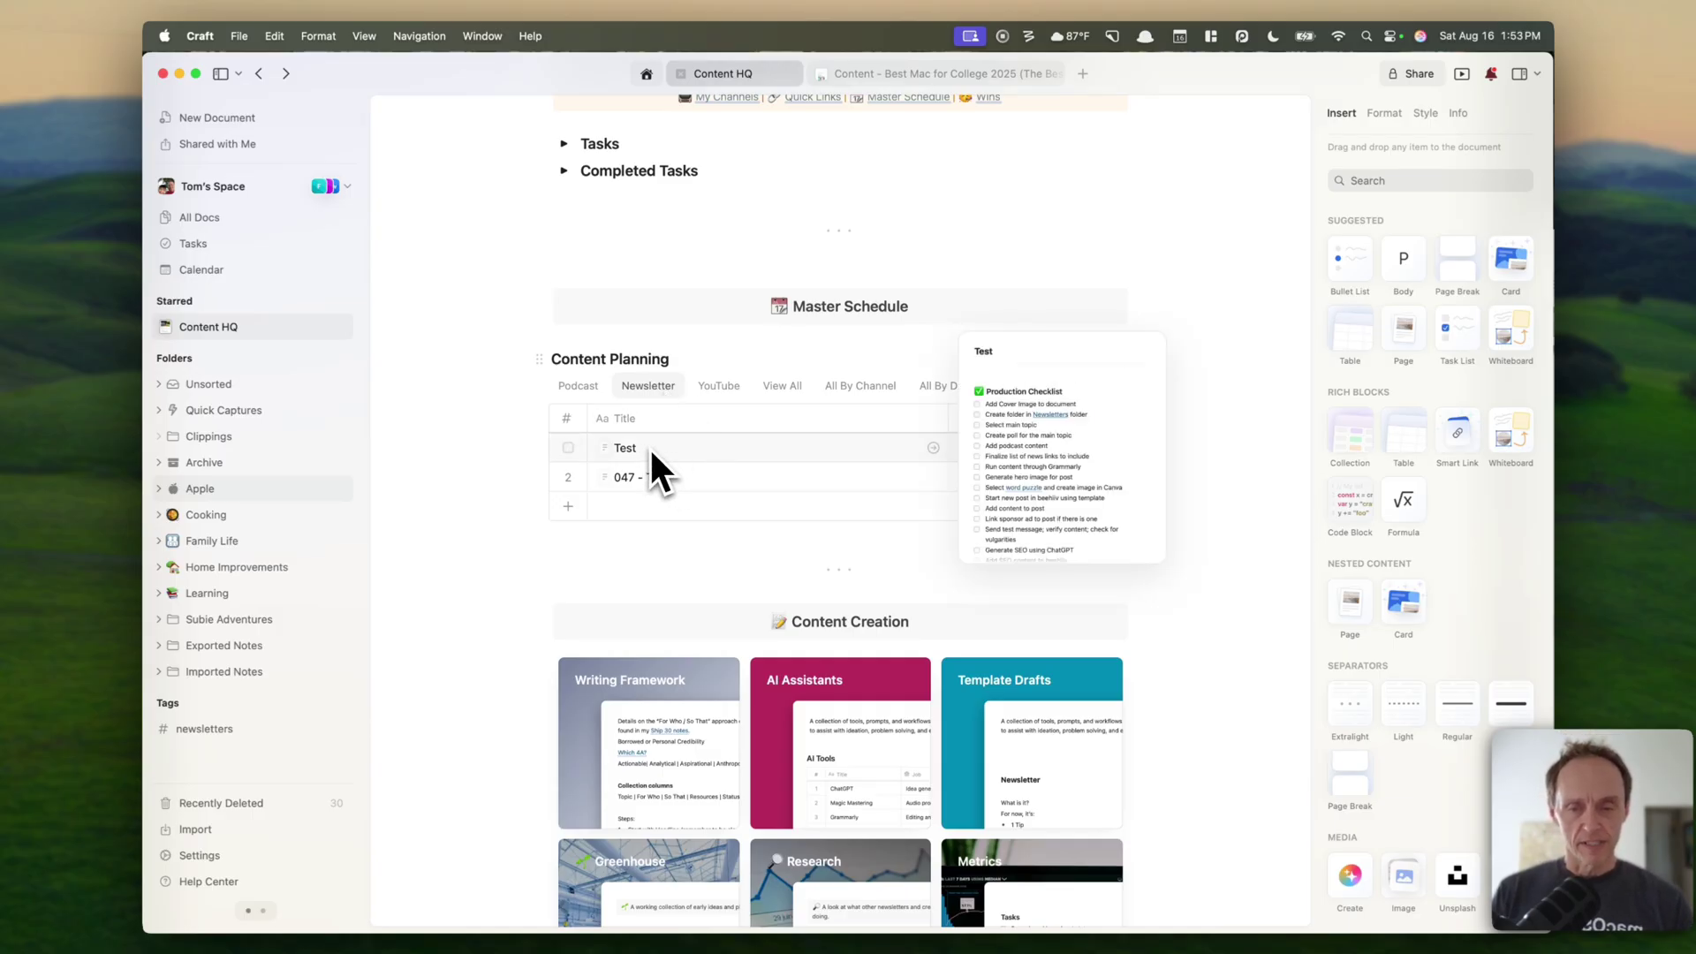
pyautogui.moveTo(755, 475)
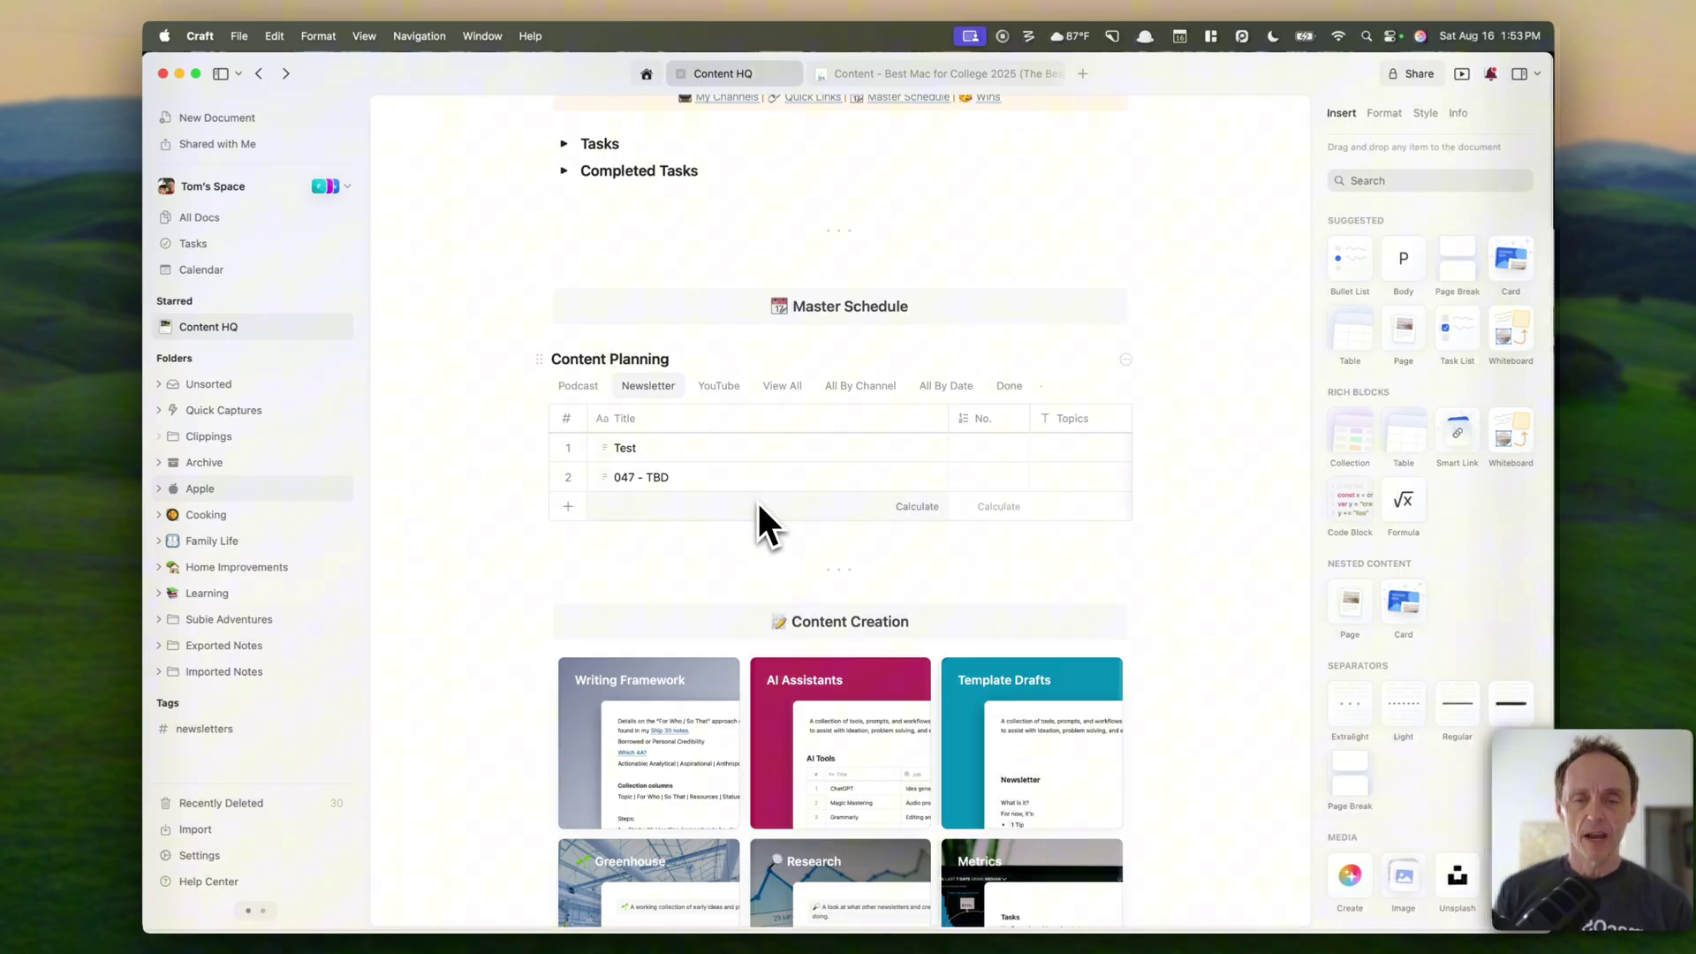
pyautogui.hscroll(5, 758, 488)
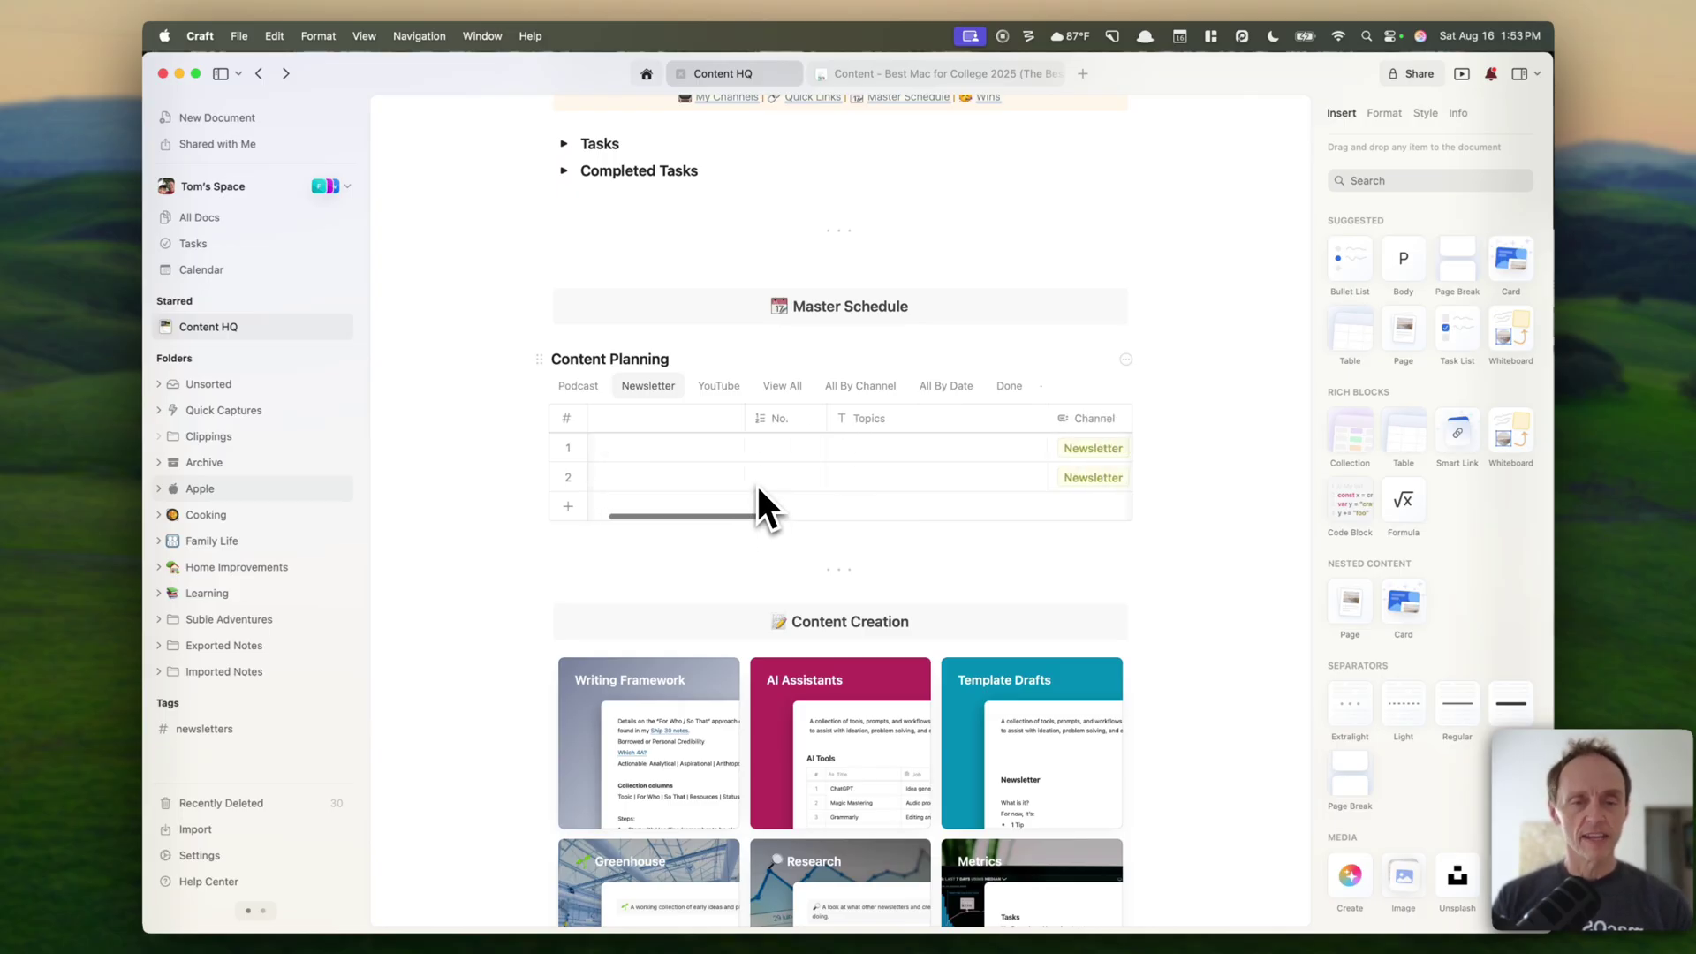
pyautogui.hscroll(5, 759, 489)
pyautogui.hscroll(5, 758, 488)
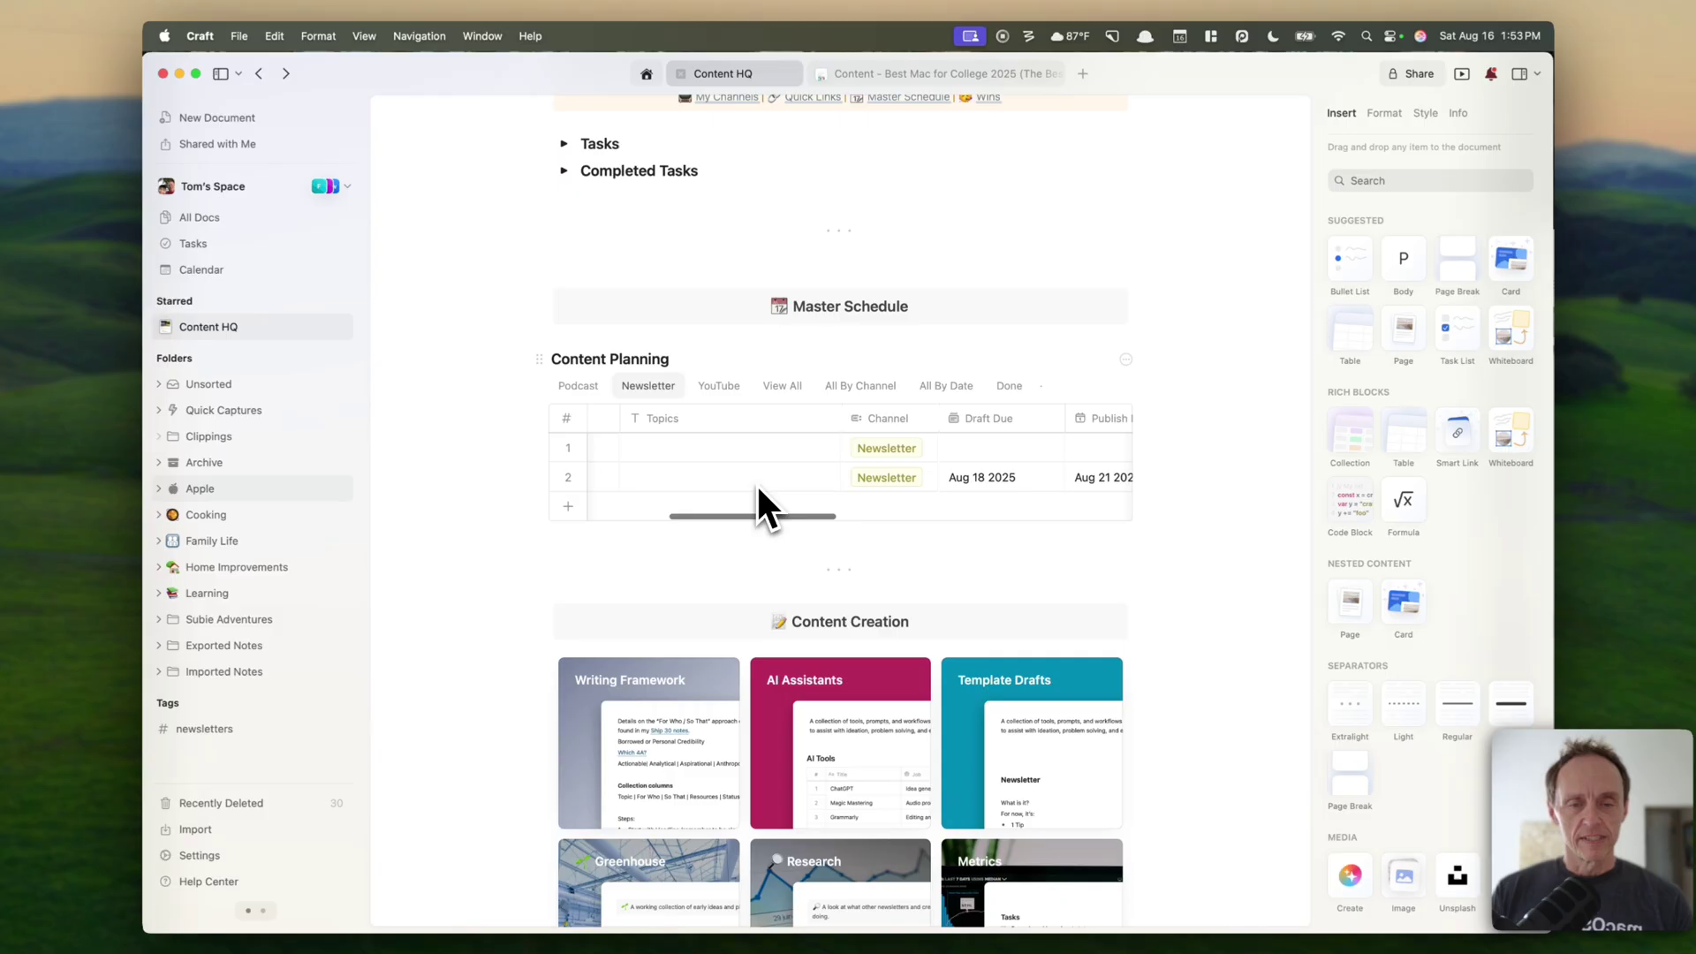
pyautogui.hscroll(2, 756, 484)
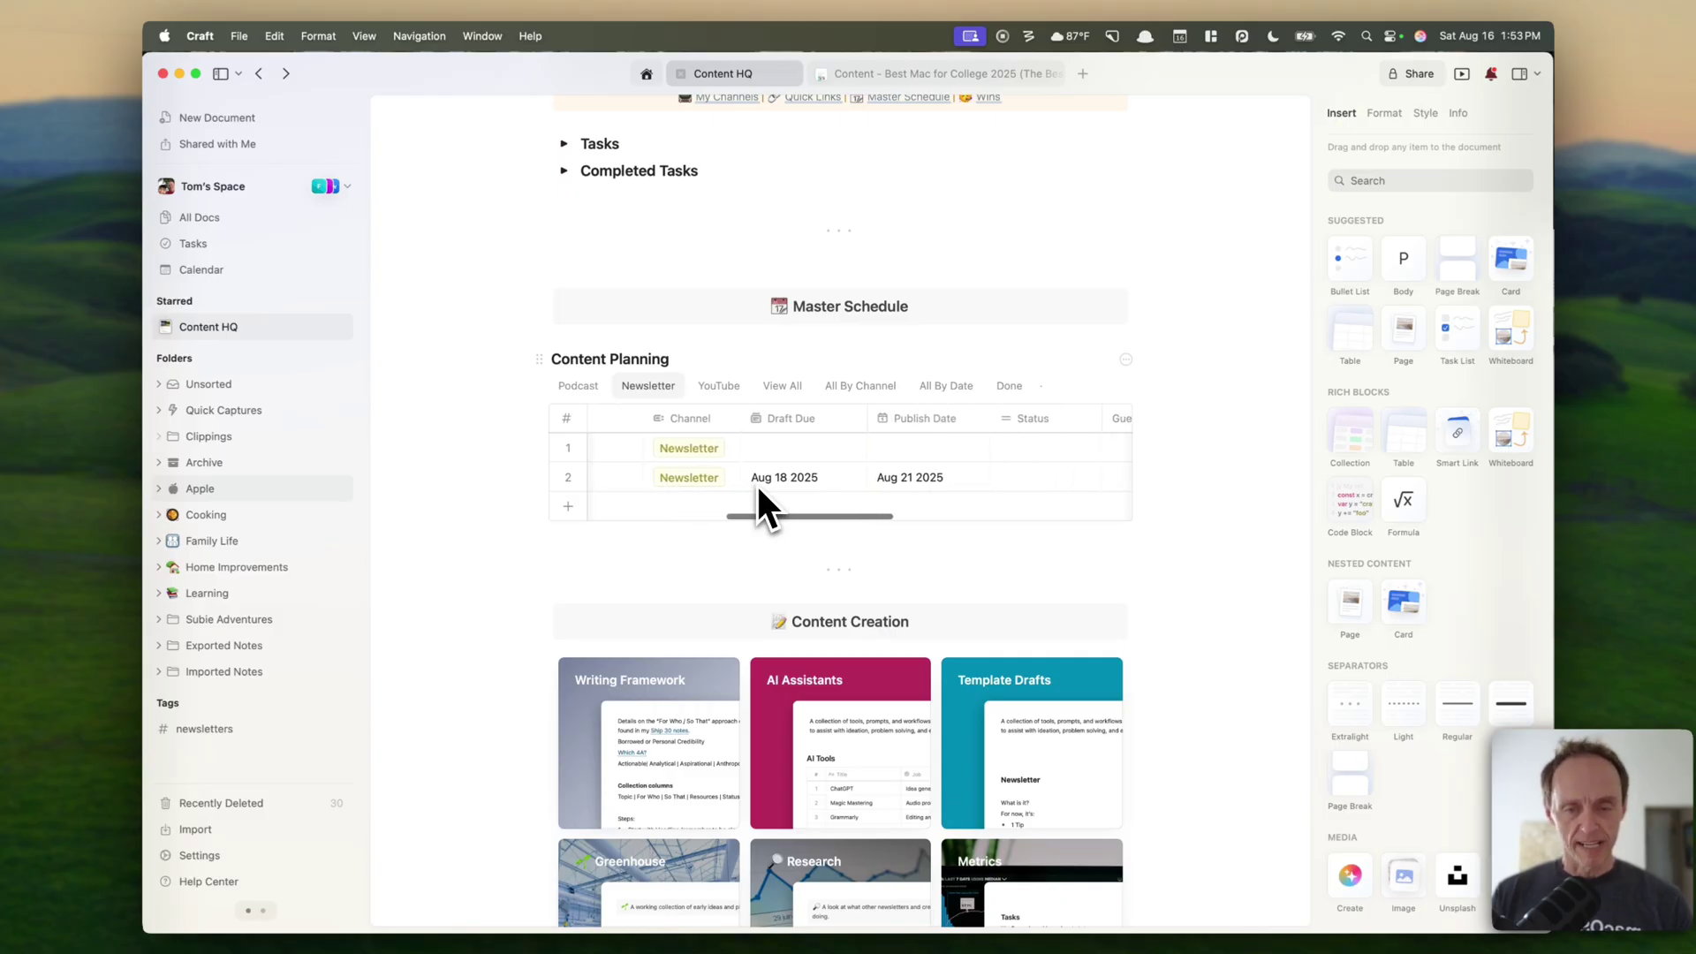
pyautogui.hscroll(-8, 756, 484)
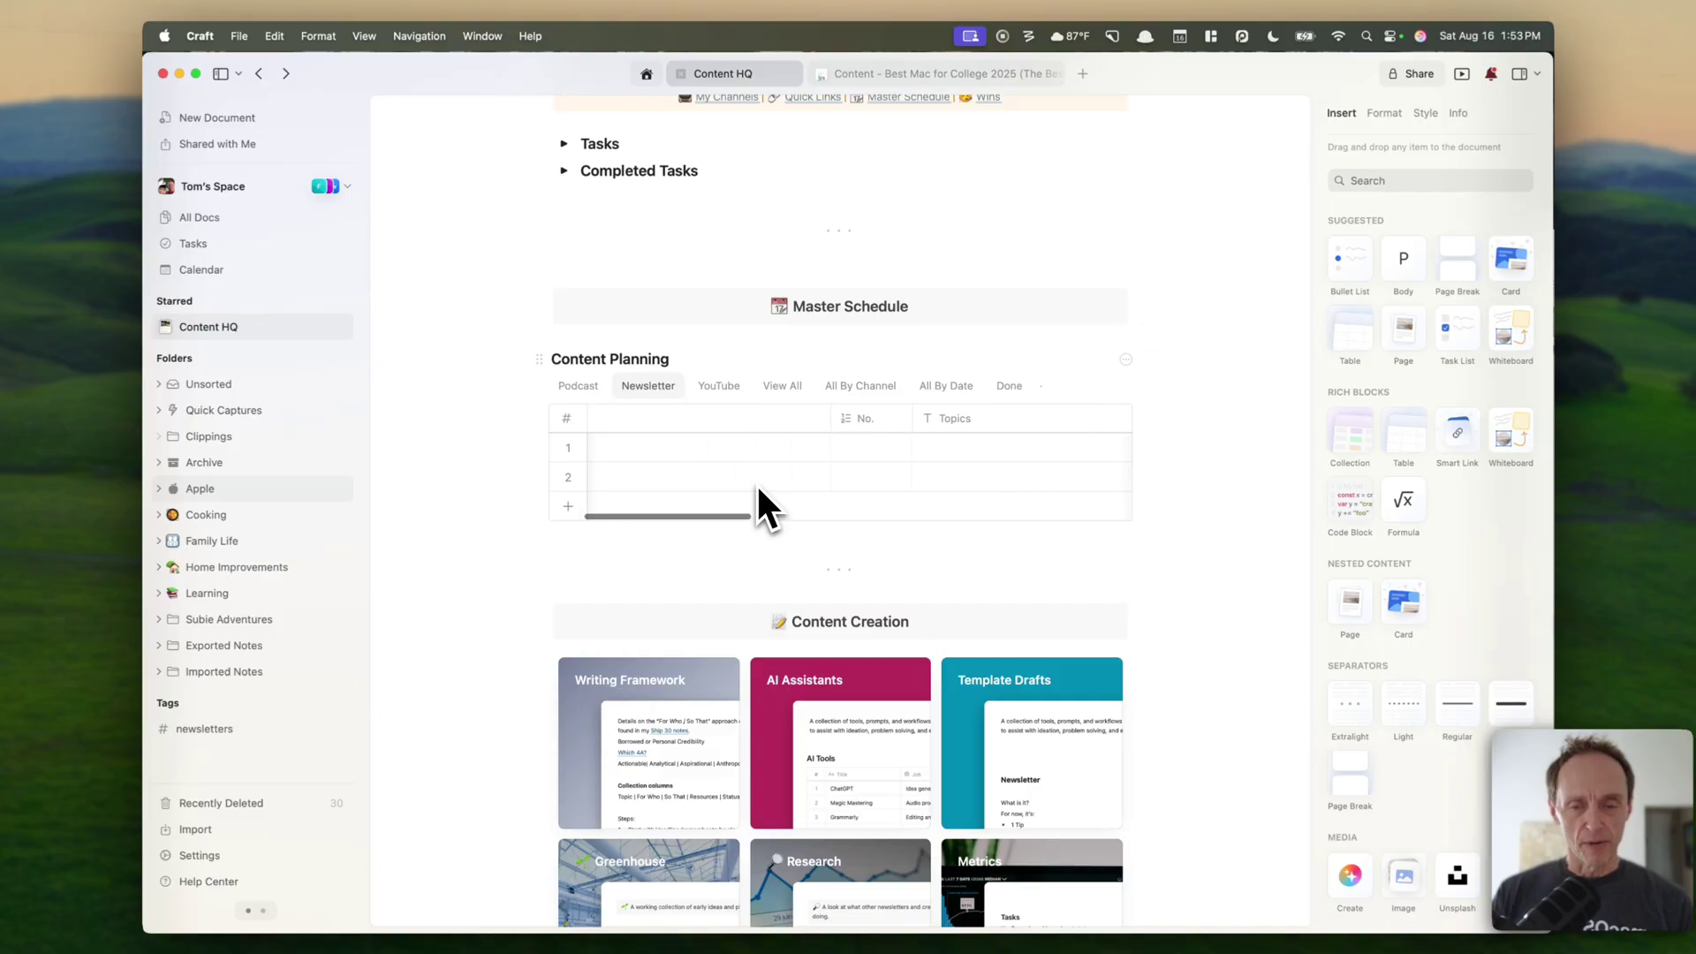
pyautogui.scroll(-5, 449, 585)
pyautogui.scroll(-2, 448, 584)
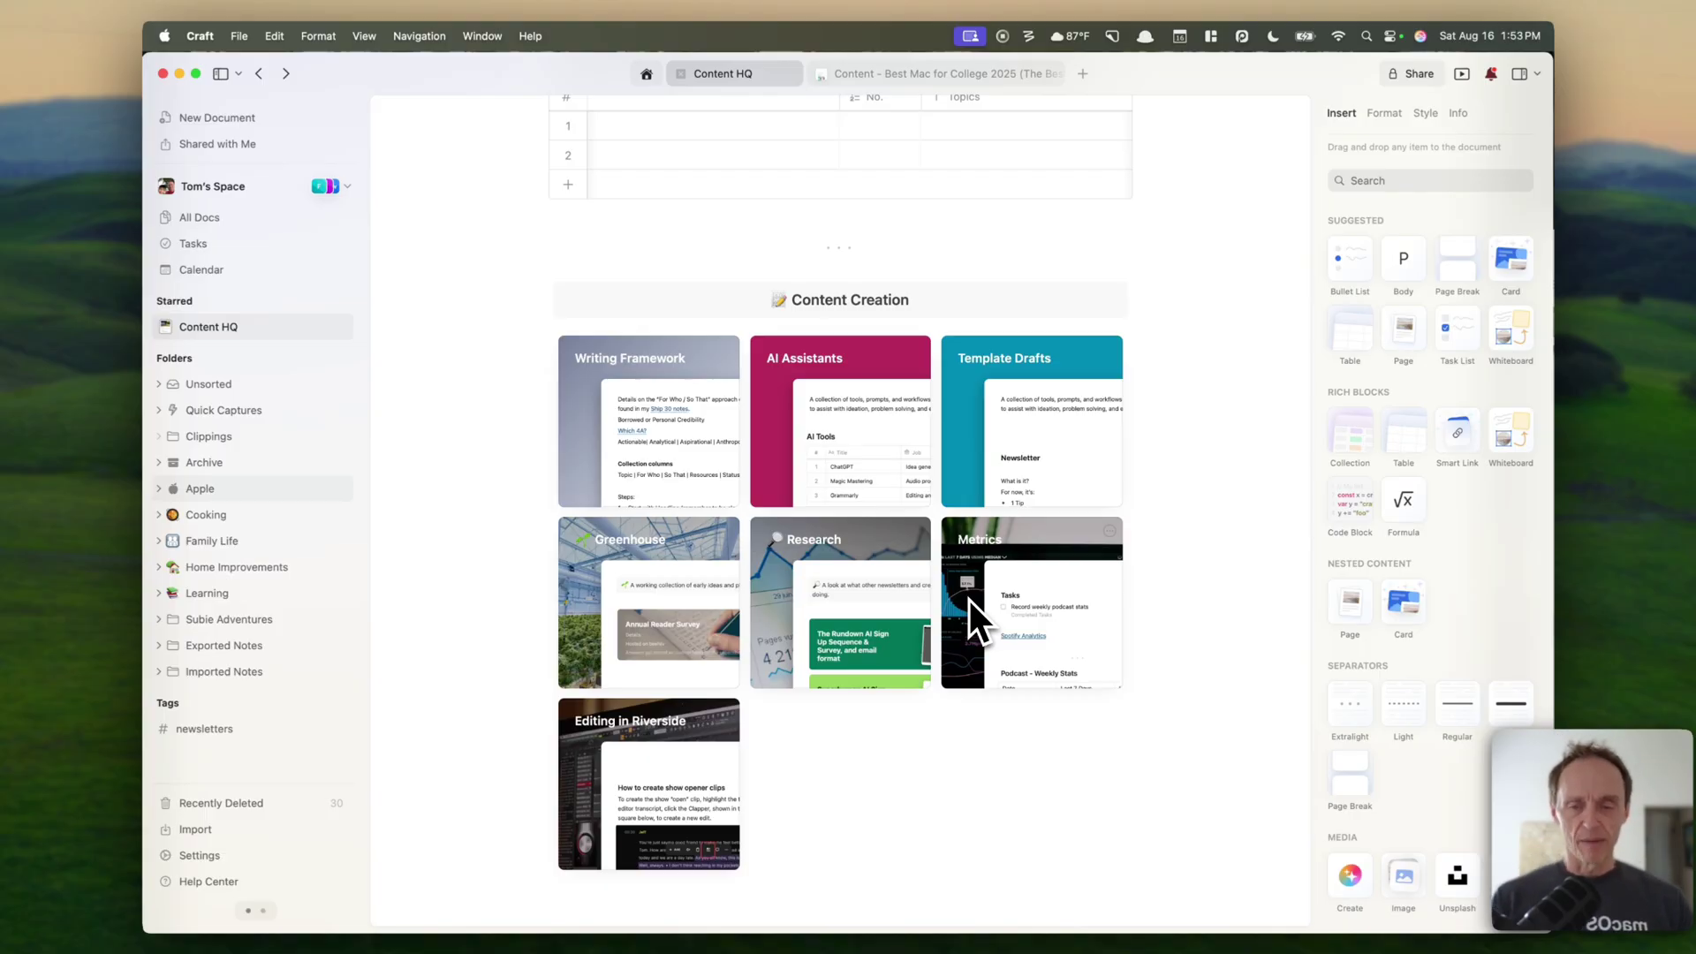
pyautogui.scroll(-2, 968, 601)
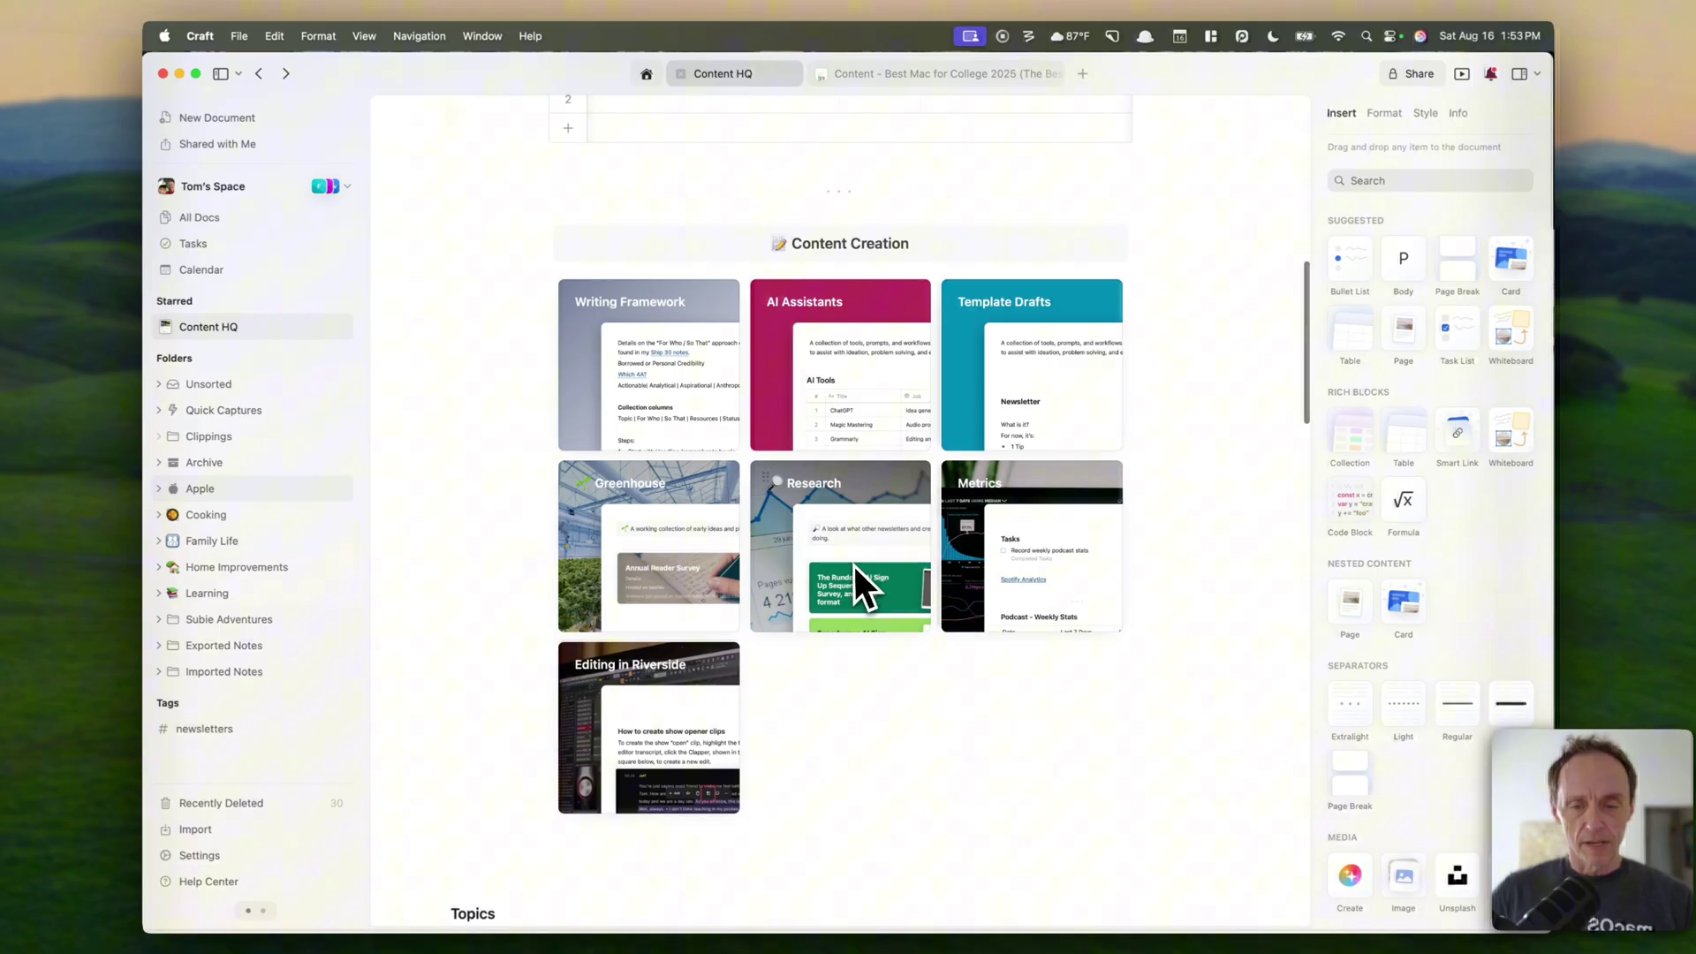
pyautogui.click(687, 535)
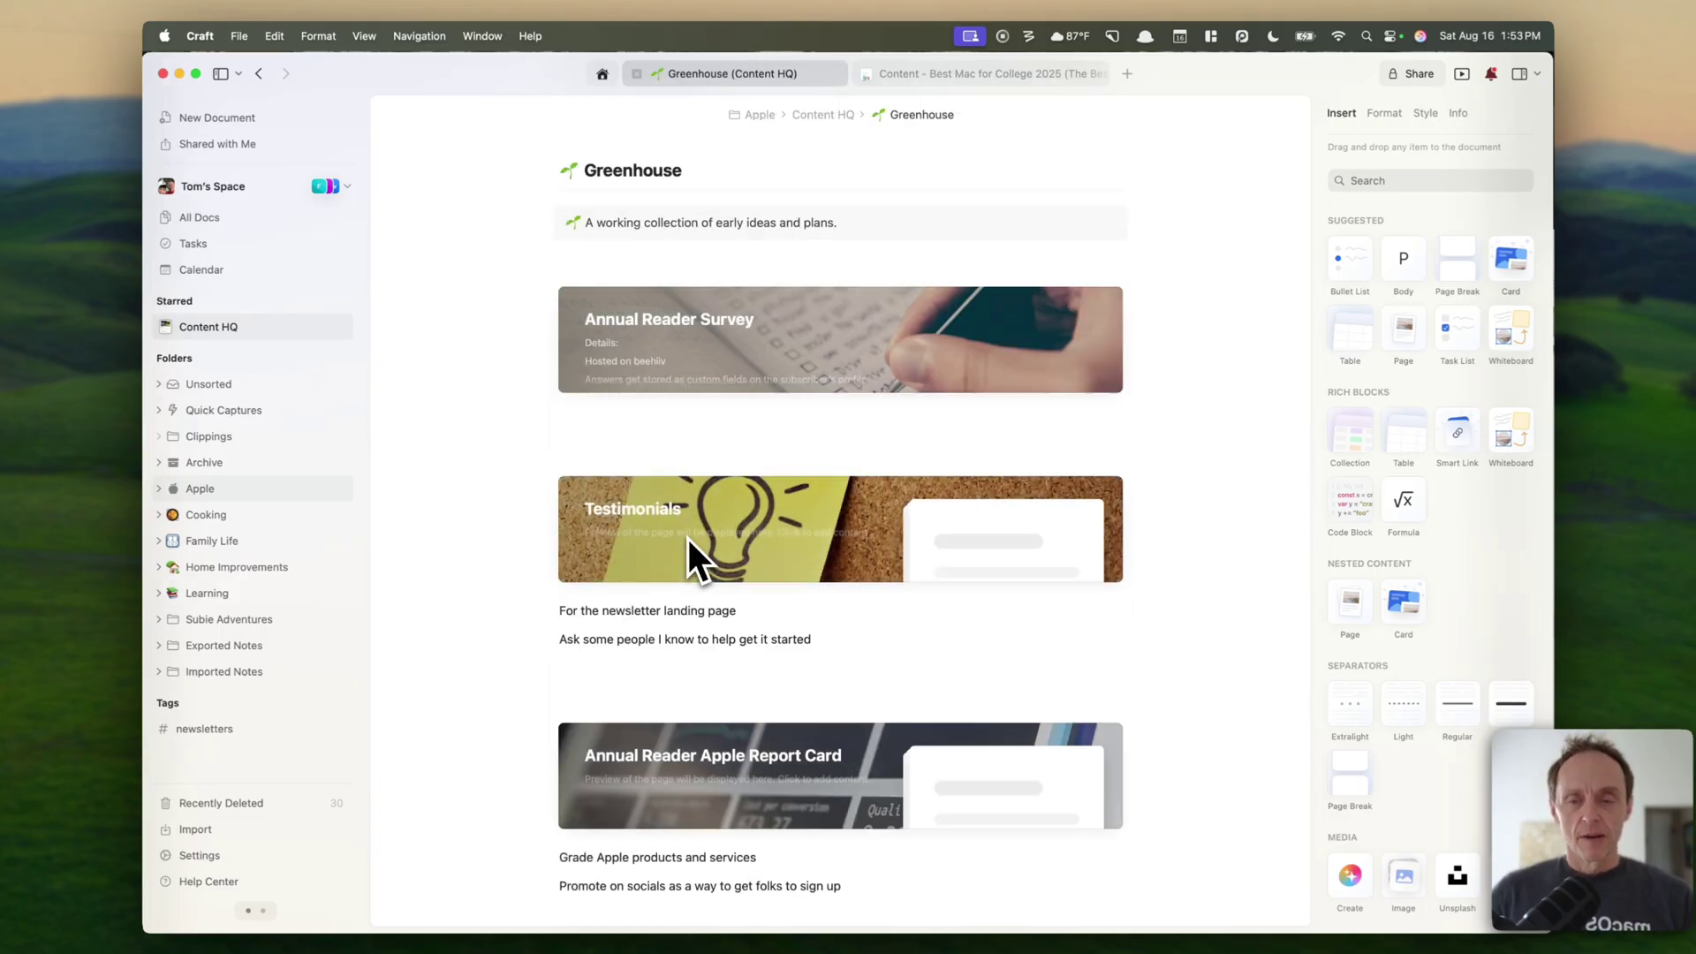
pyautogui.scroll(-2, 459, 485)
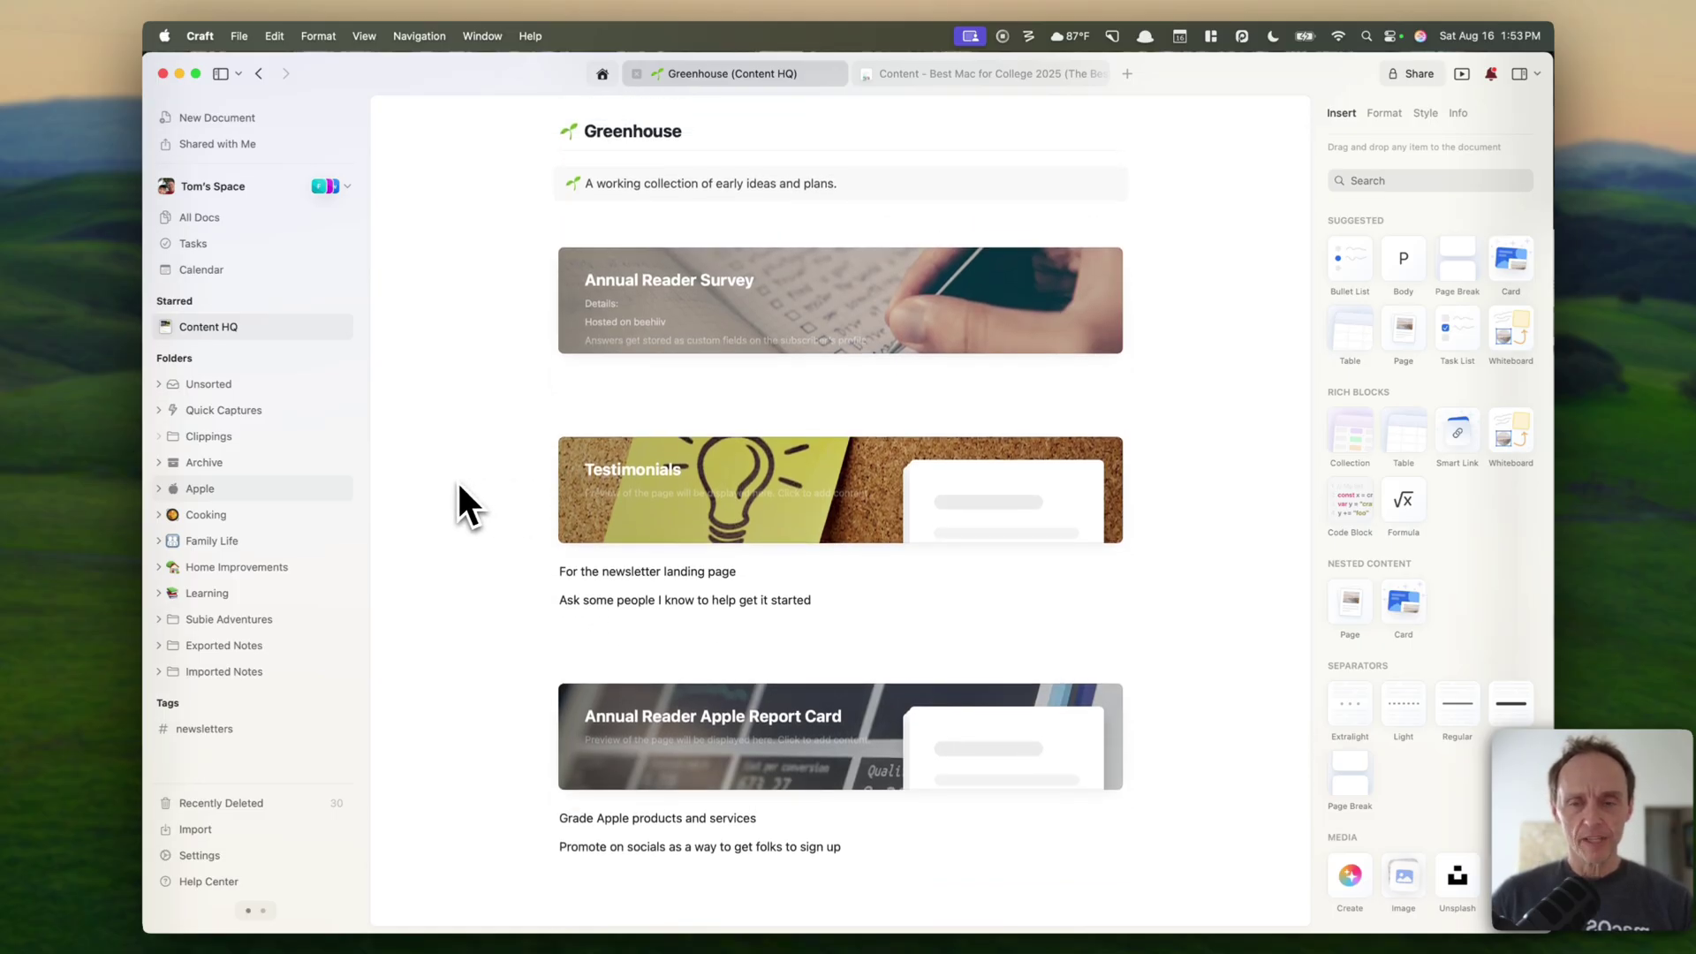
pyautogui.scroll(-3, 459, 484)
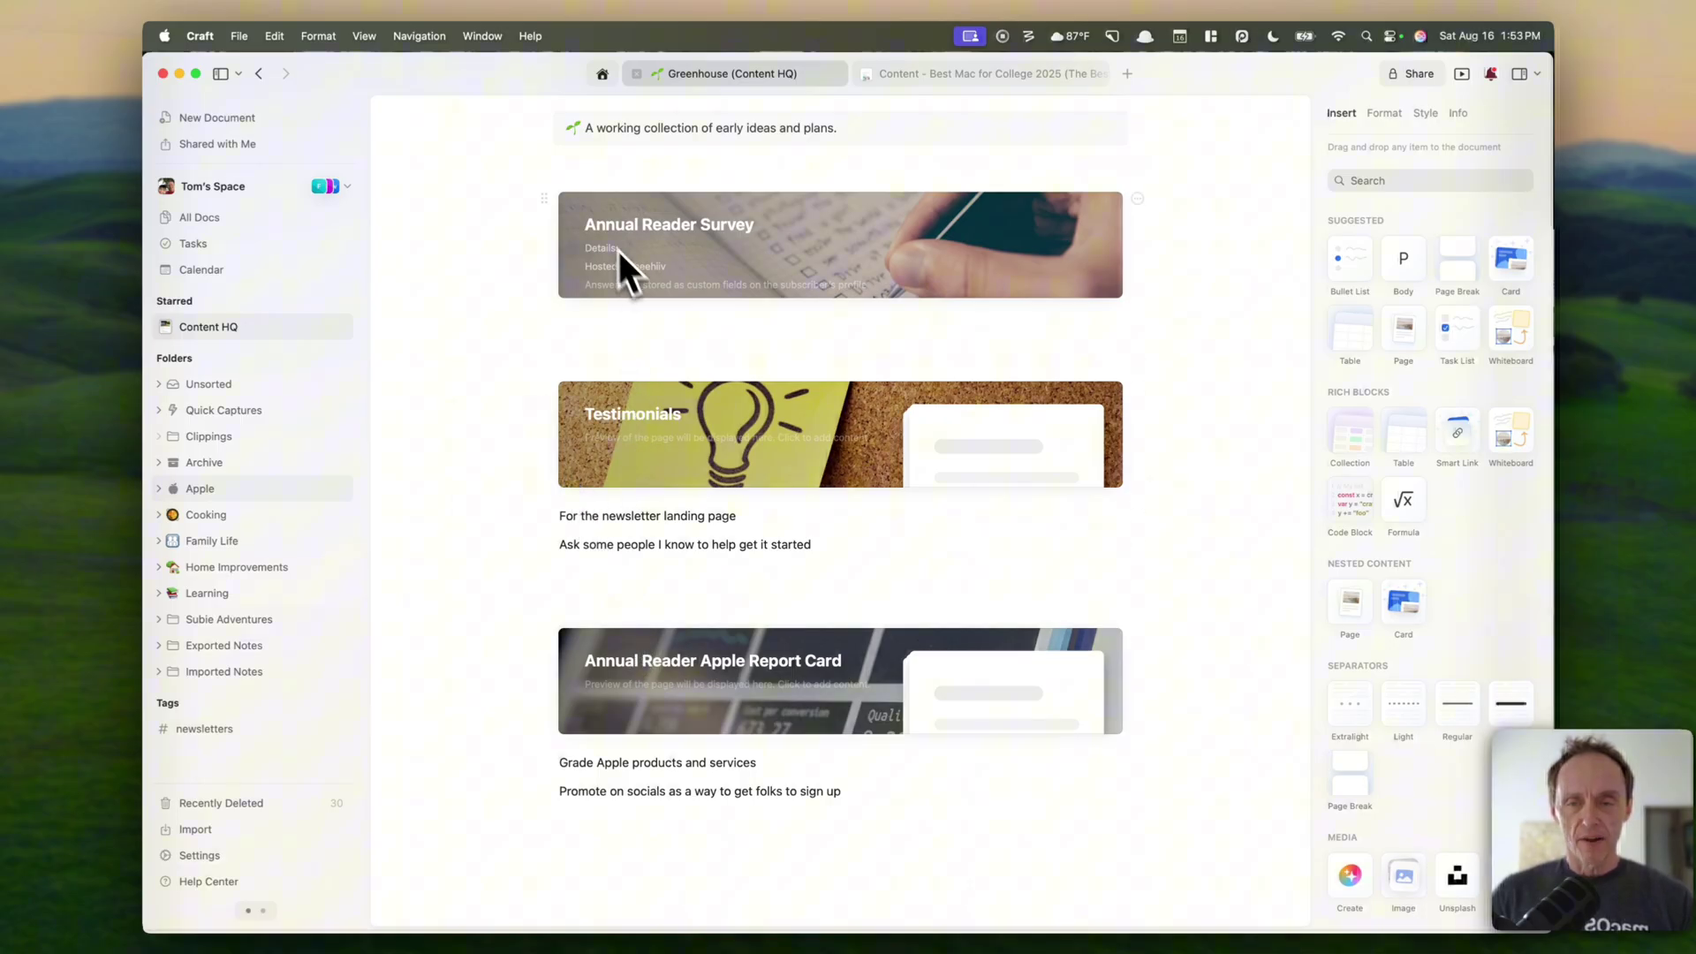
pyautogui.click(260, 77)
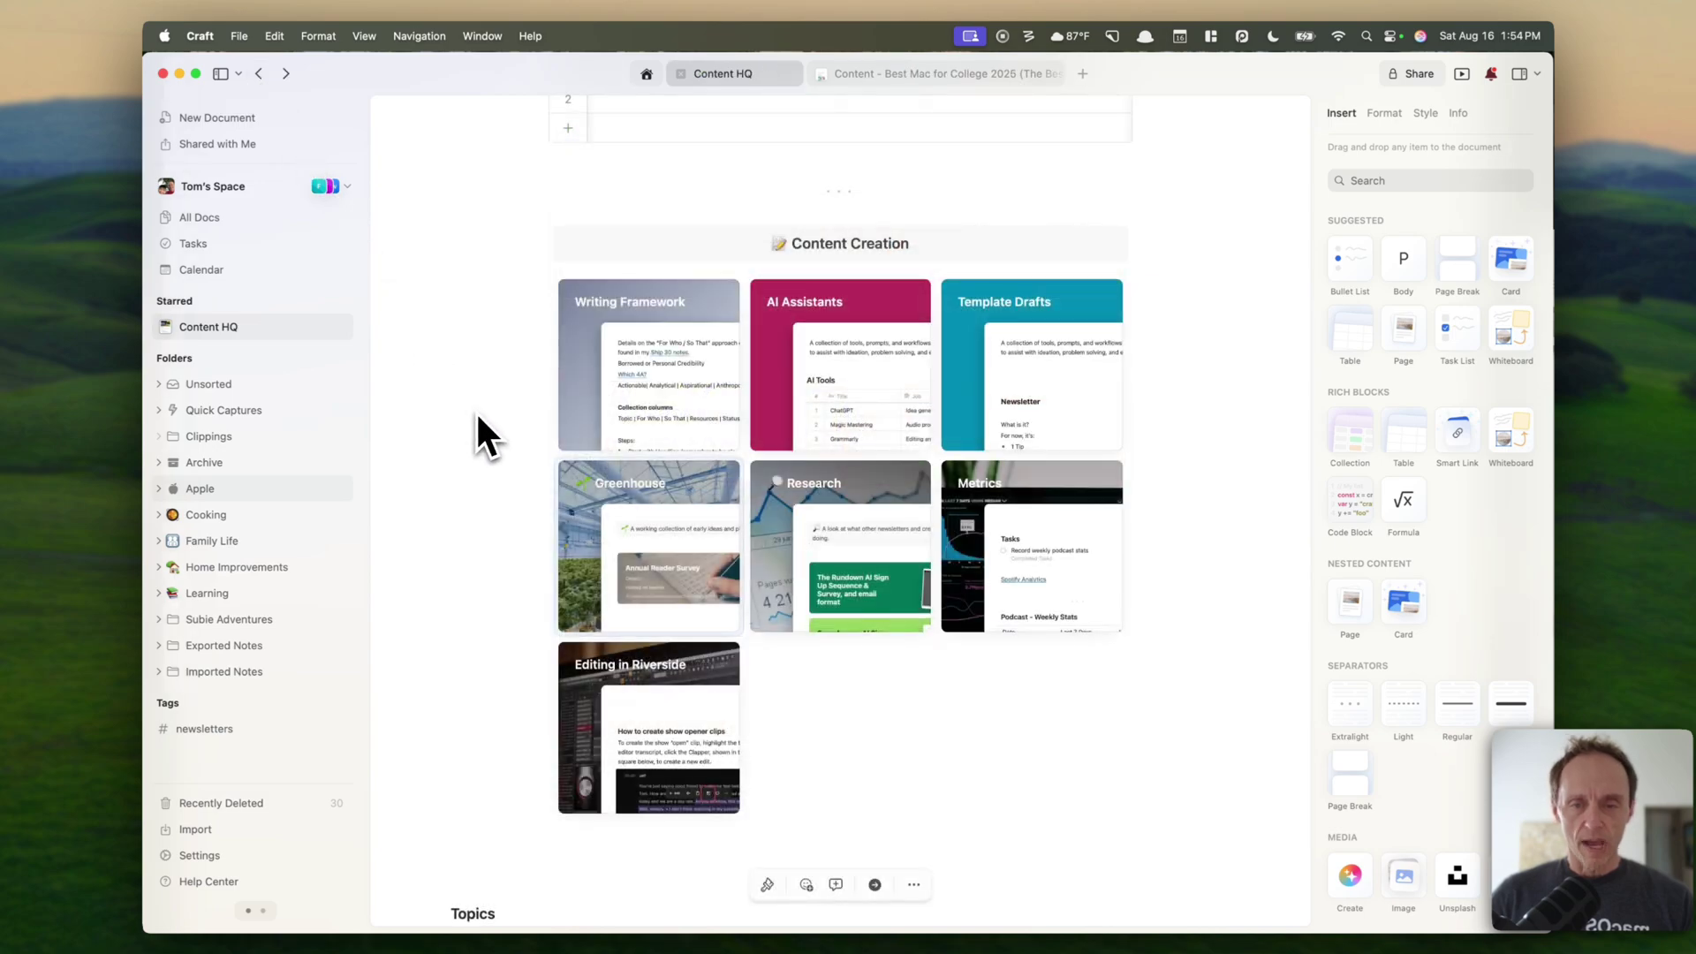
# Step: On a new line below the Content Creation cards, enter the slash command '/card'
pyautogui.scroll(-5, 808, 570)
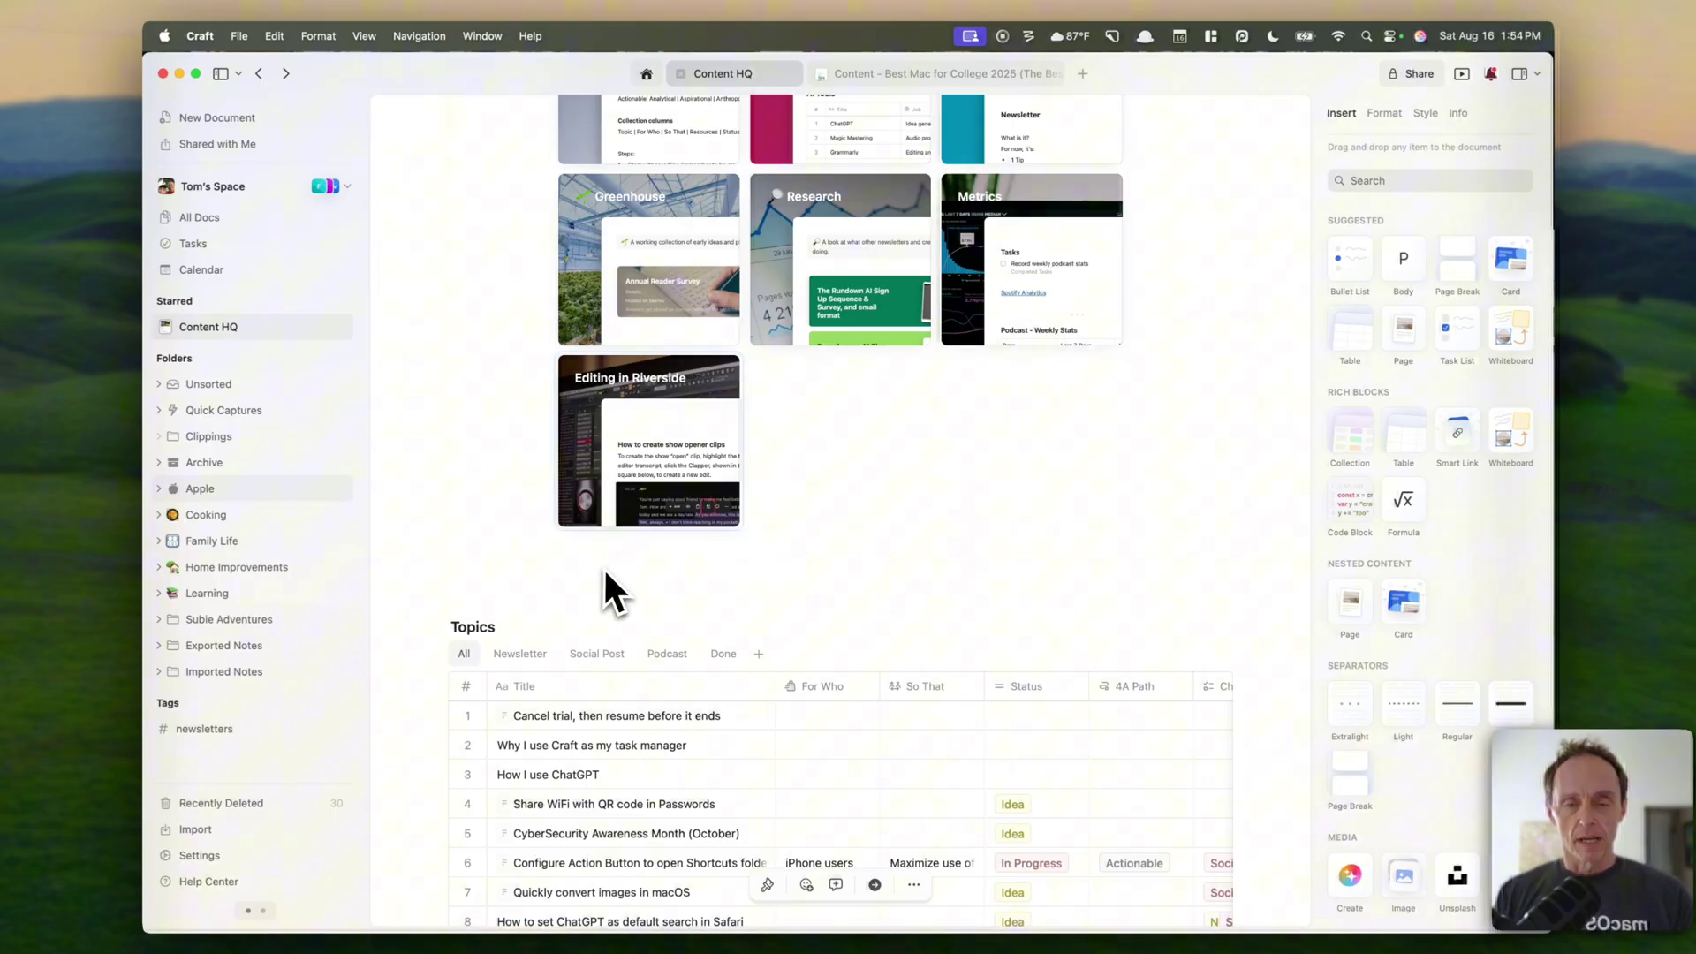
pyautogui.click(624, 596)
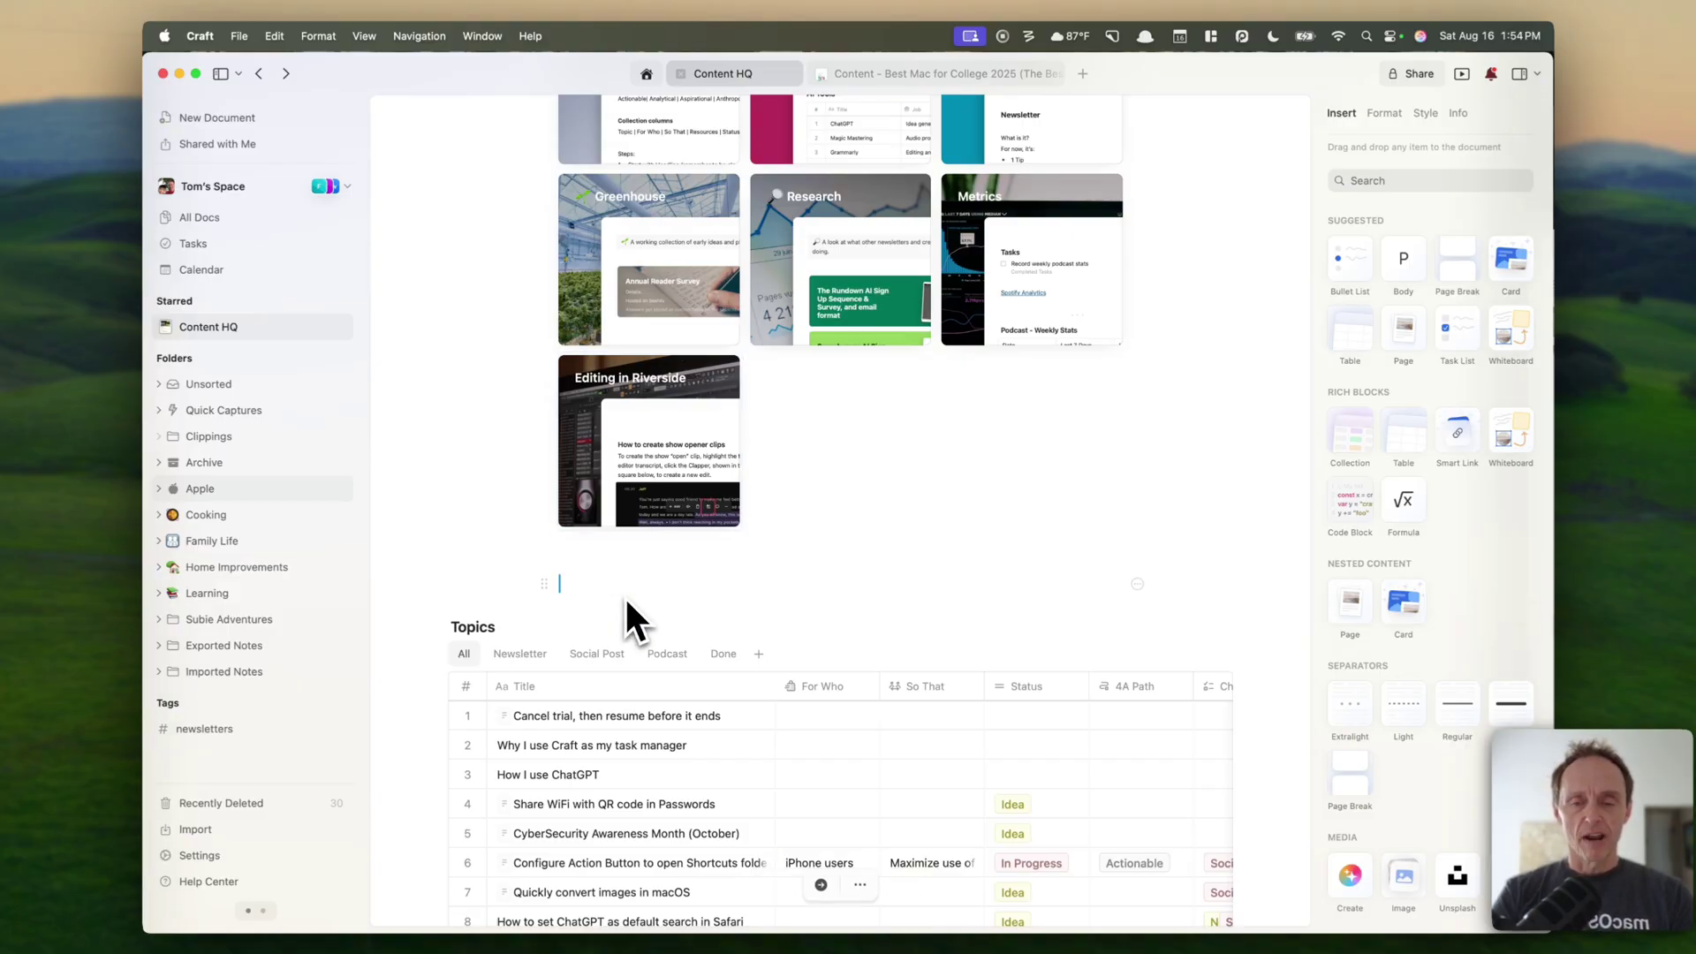
pyautogui.write('/')
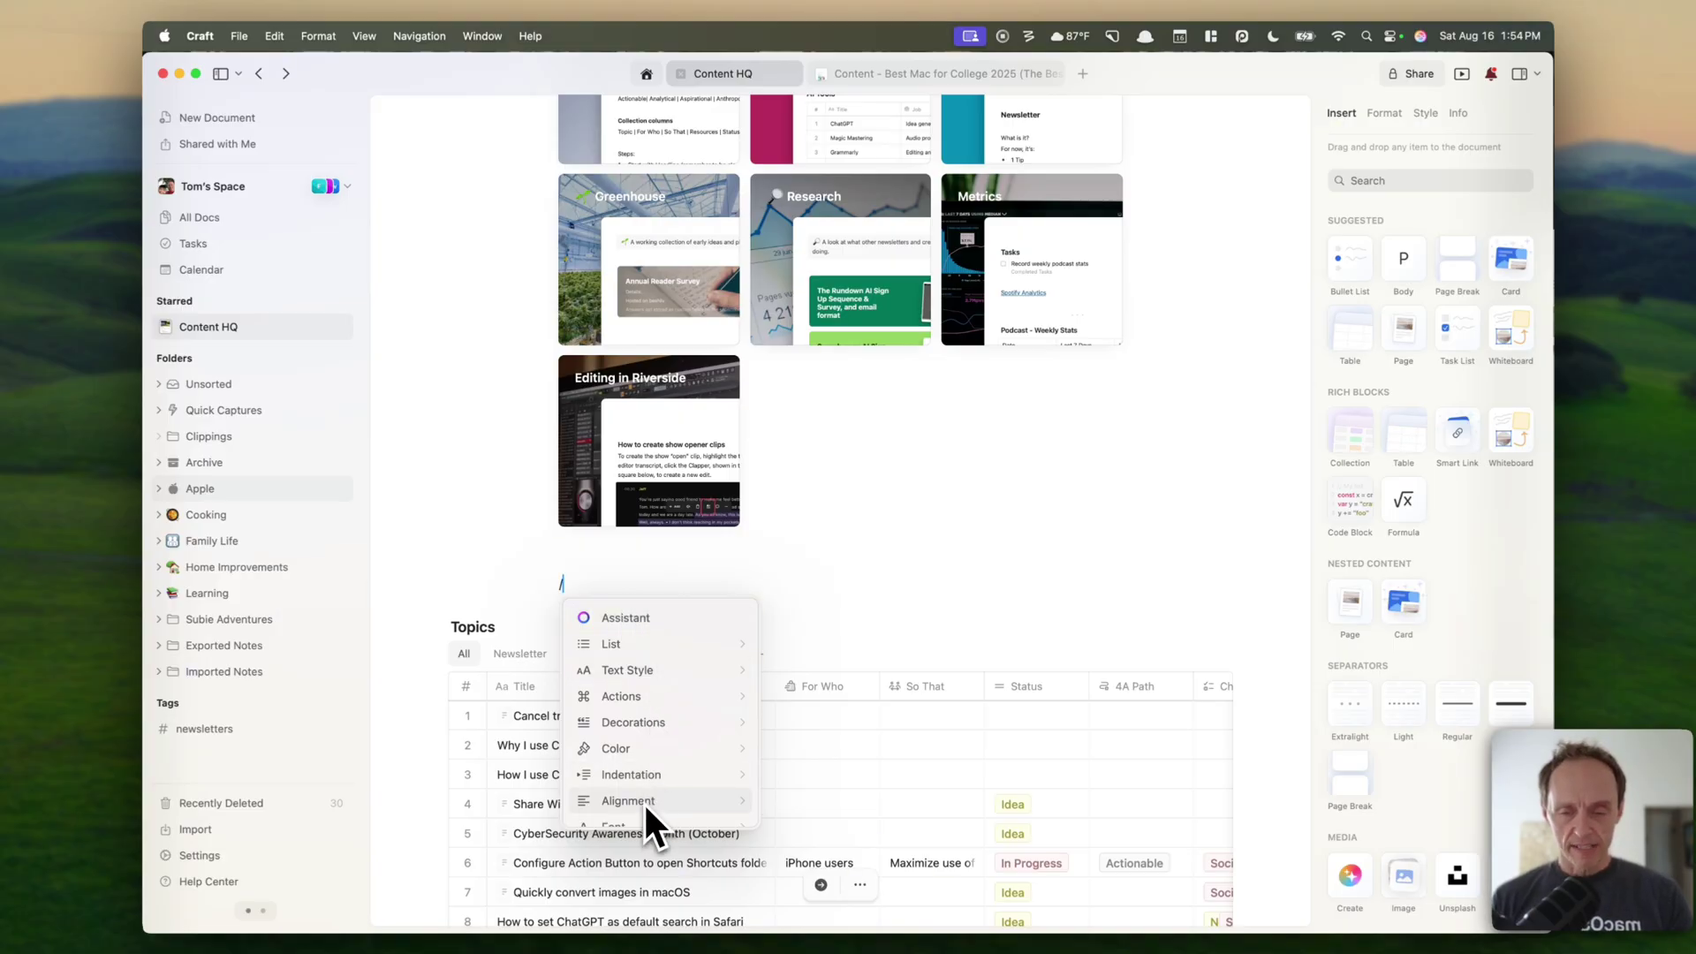
pyautogui.scroll(-3, 643, 801)
pyautogui.scroll(-5, 643, 800)
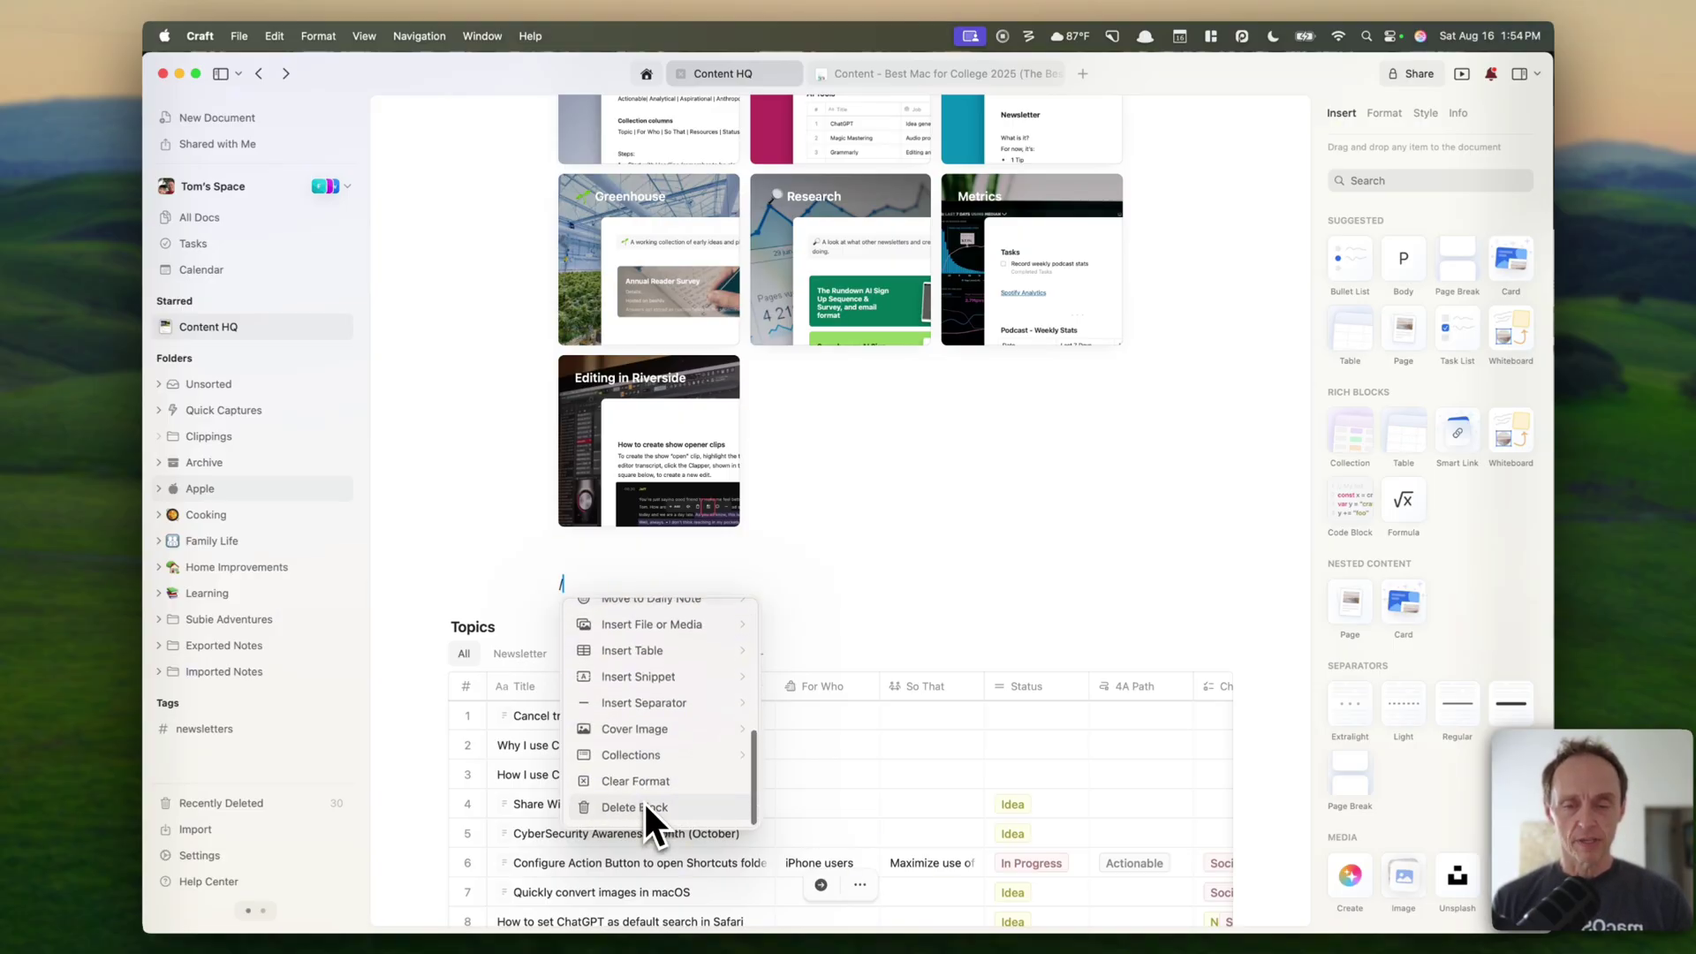
pyautogui.scroll(2, 643, 801)
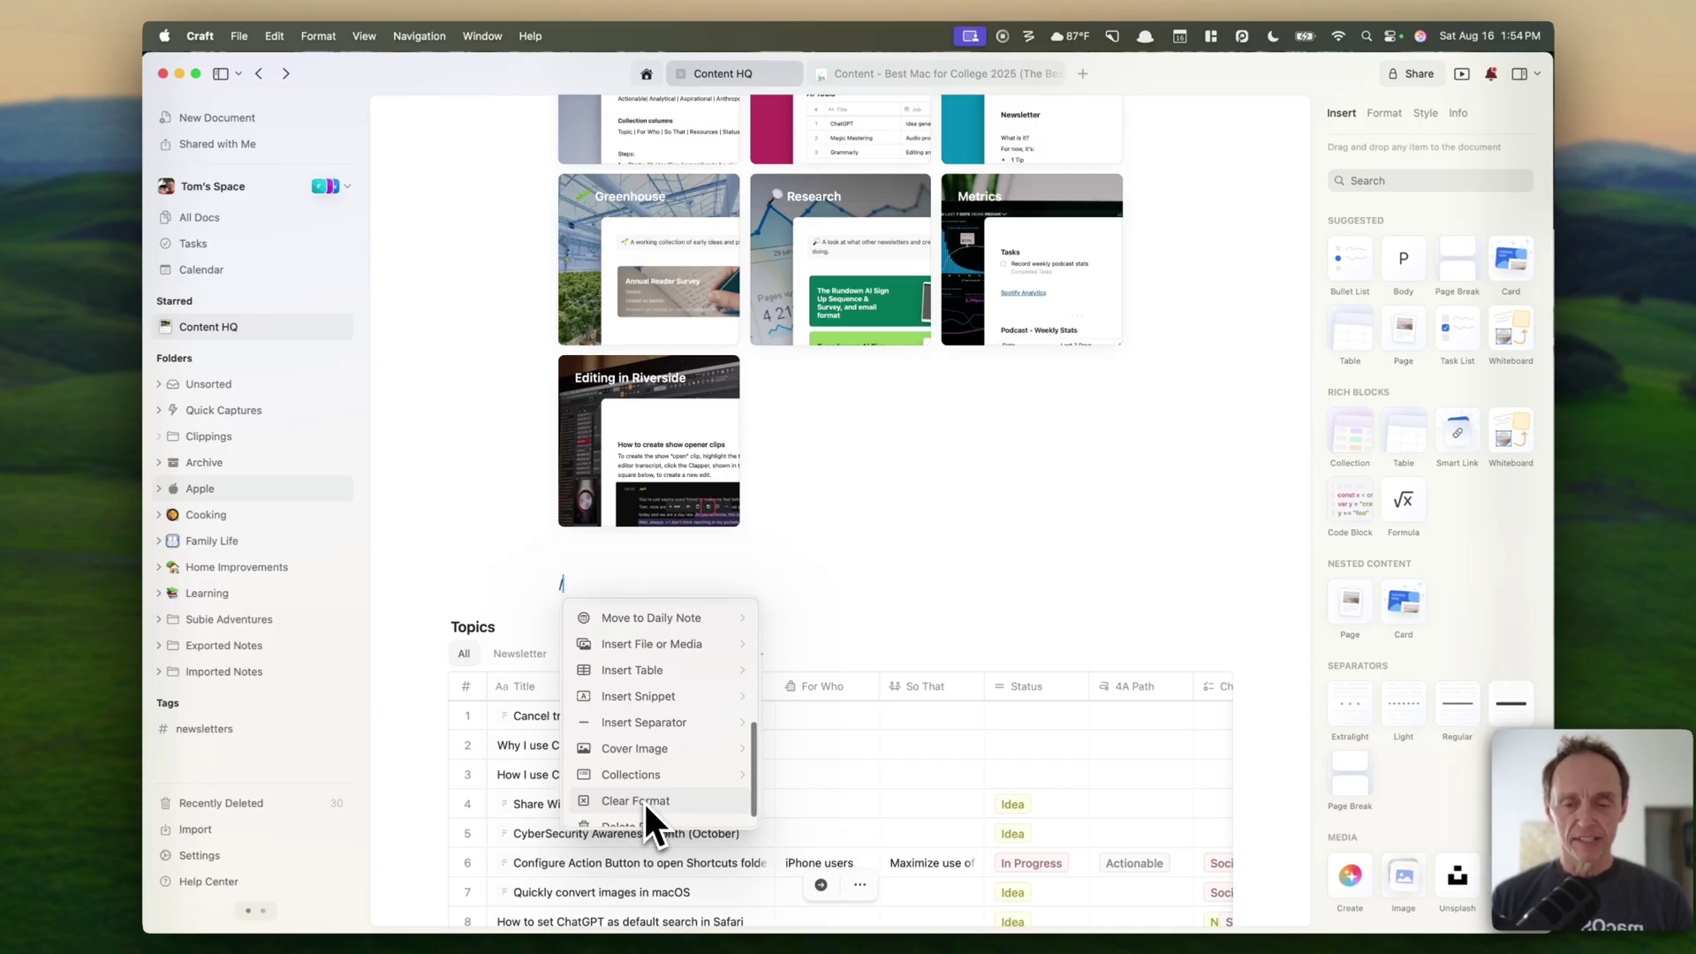
pyautogui.scroll(3, 634, 639)
pyautogui.scroll(8, 635, 636)
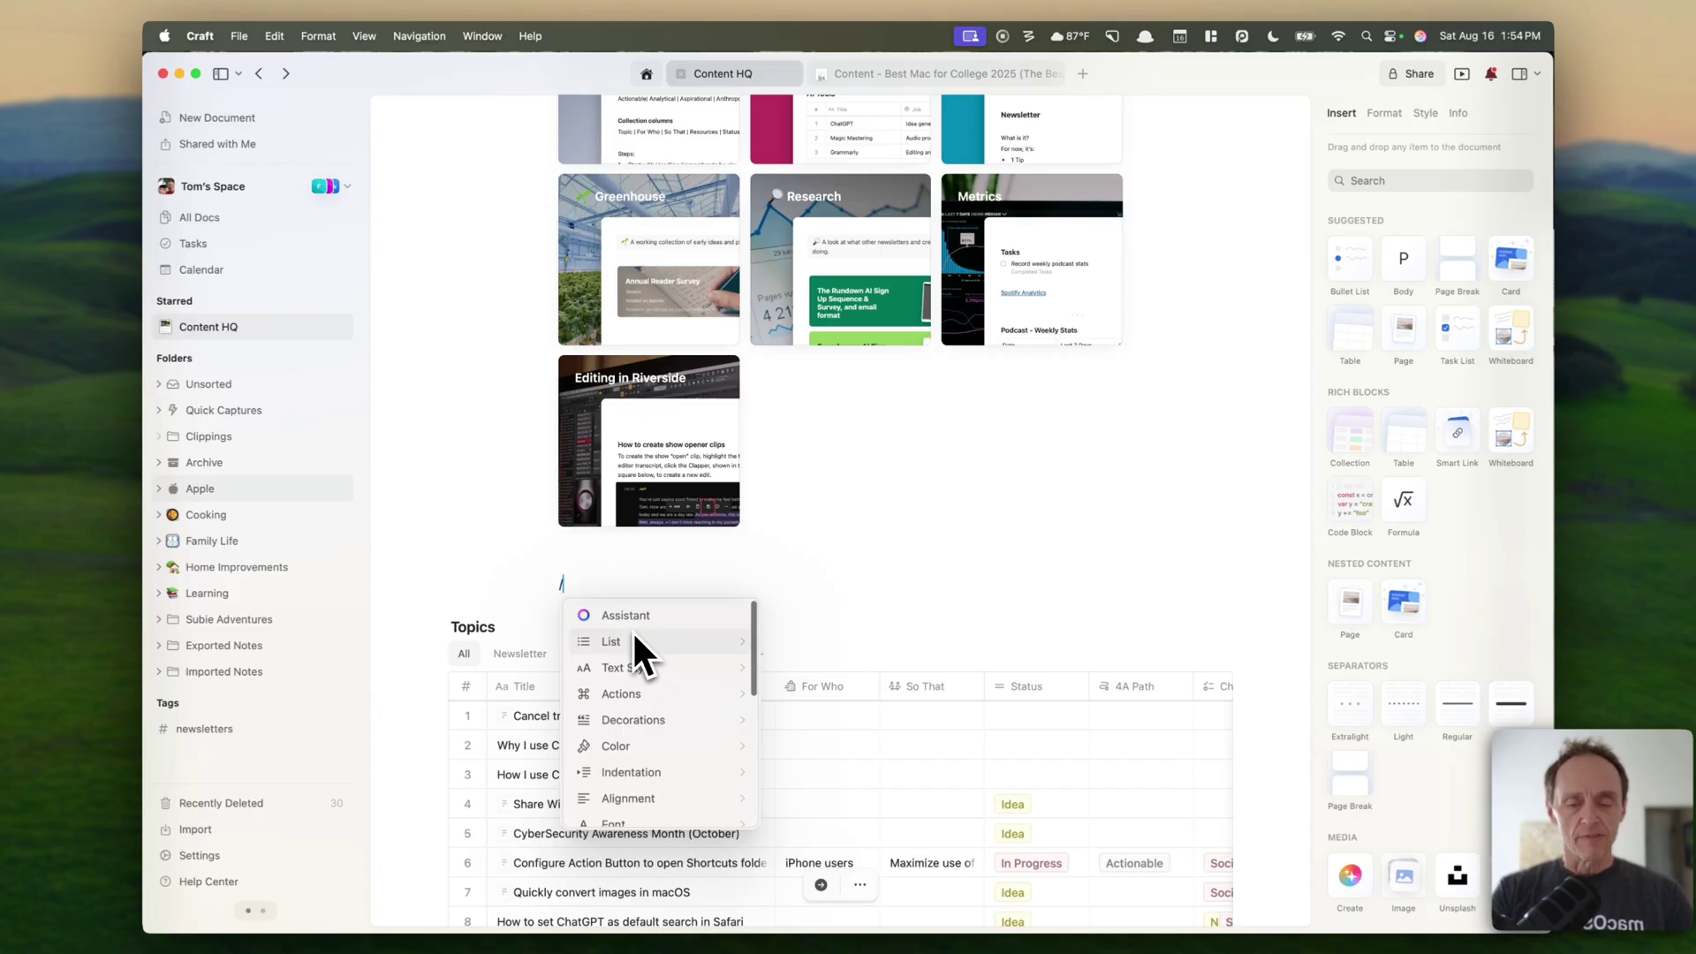
pyautogui.write('card')
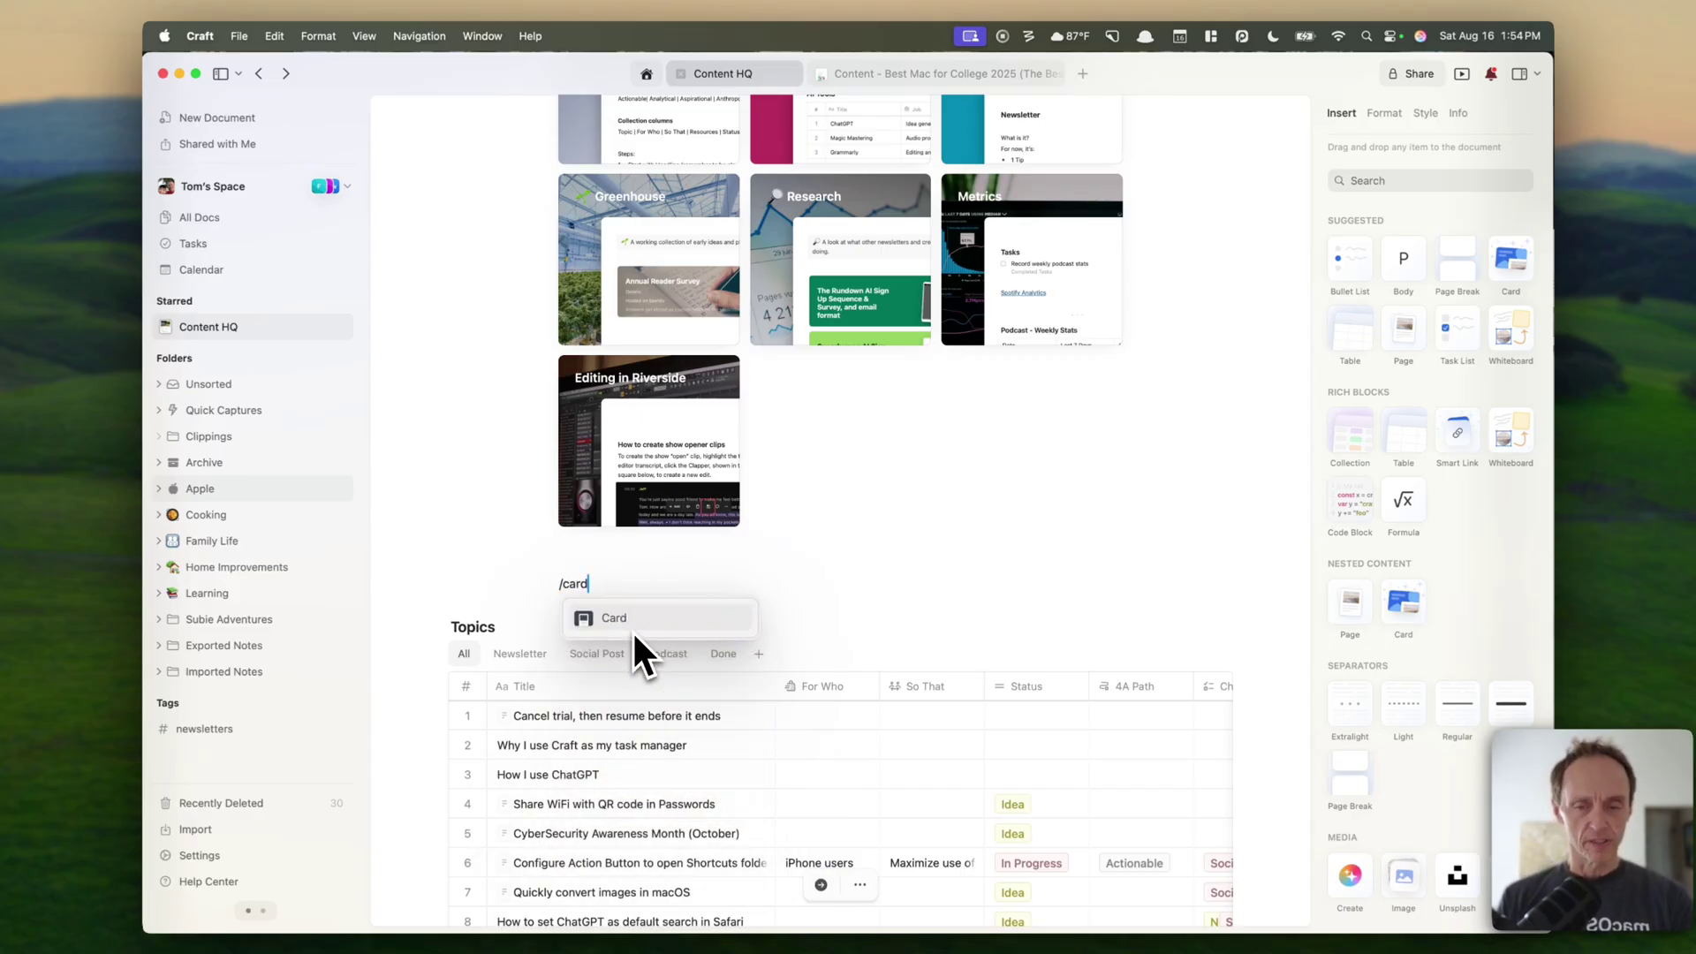
# Step: Insert a Card block, preview its layouts including the sticky-note style, then close the setup
pyautogui.press('Return')
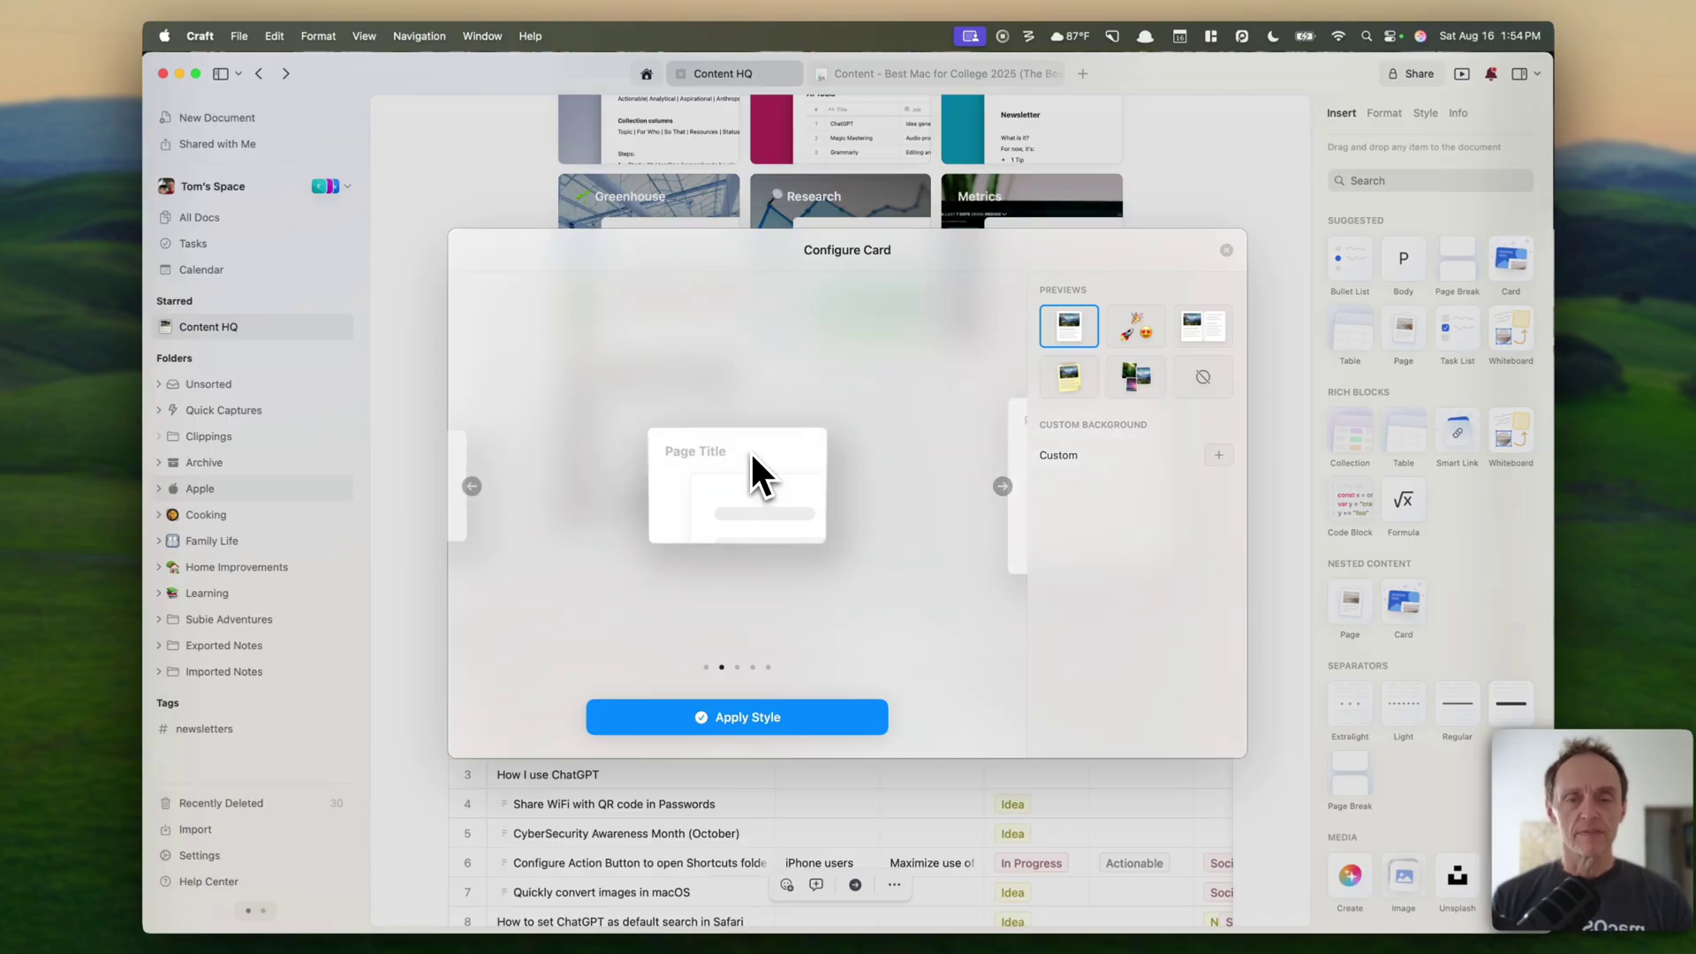
pyautogui.hscroll(5, 753, 455)
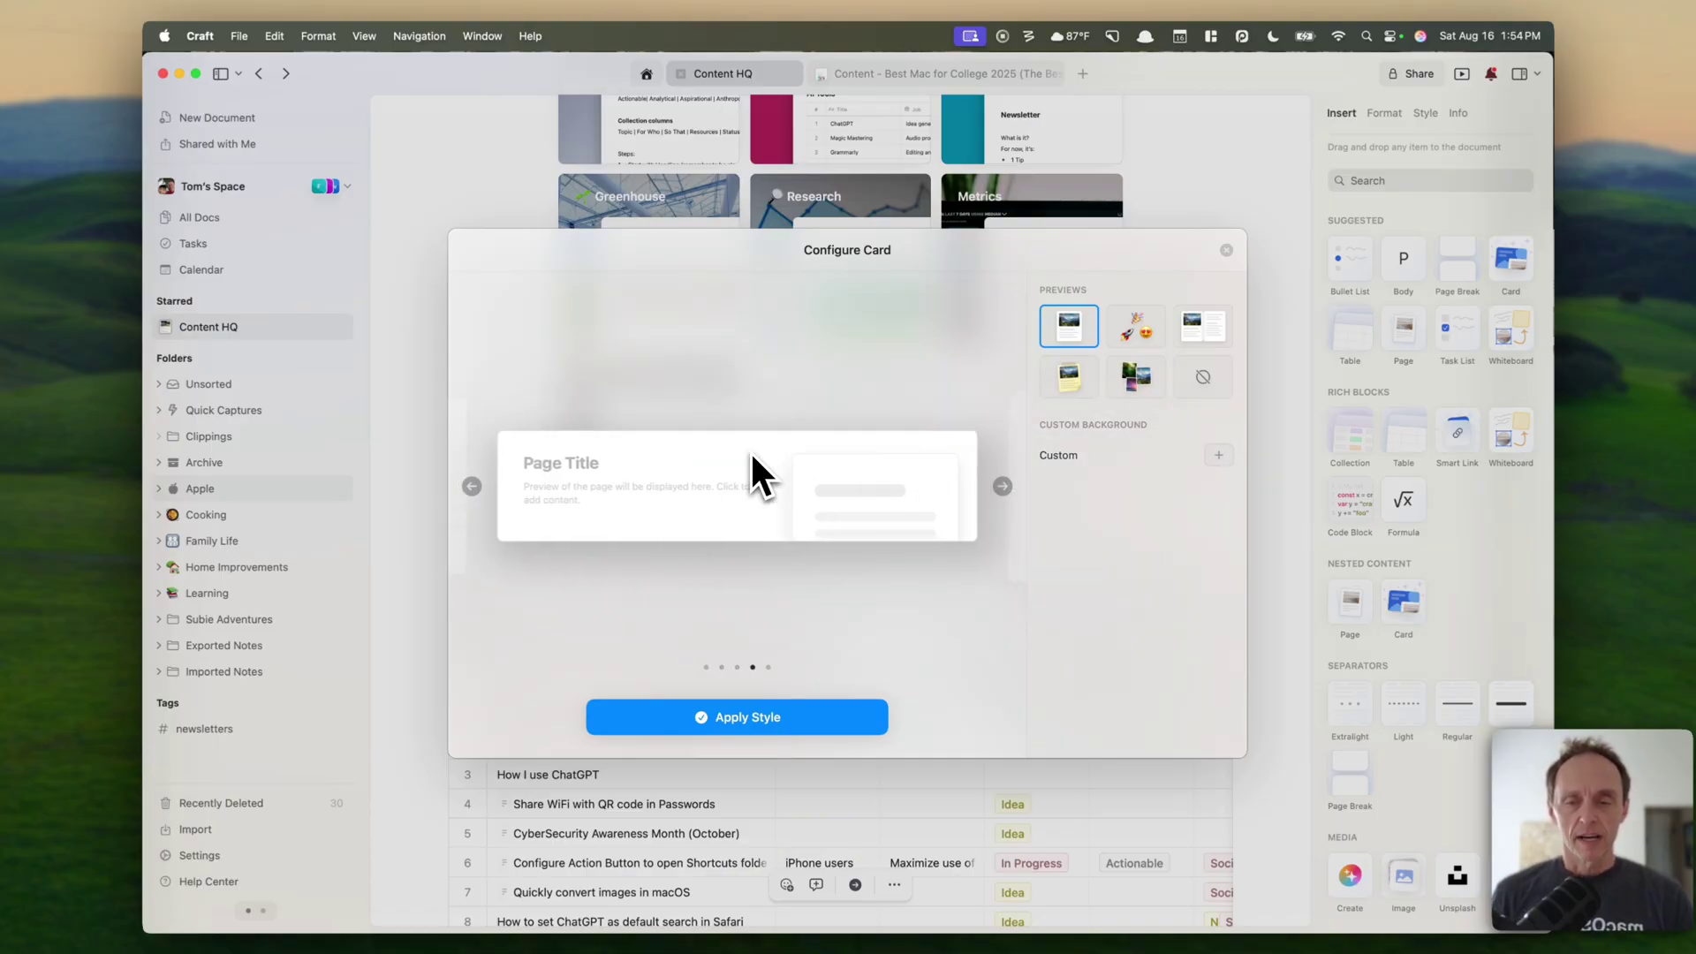
pyautogui.click(1003, 487)
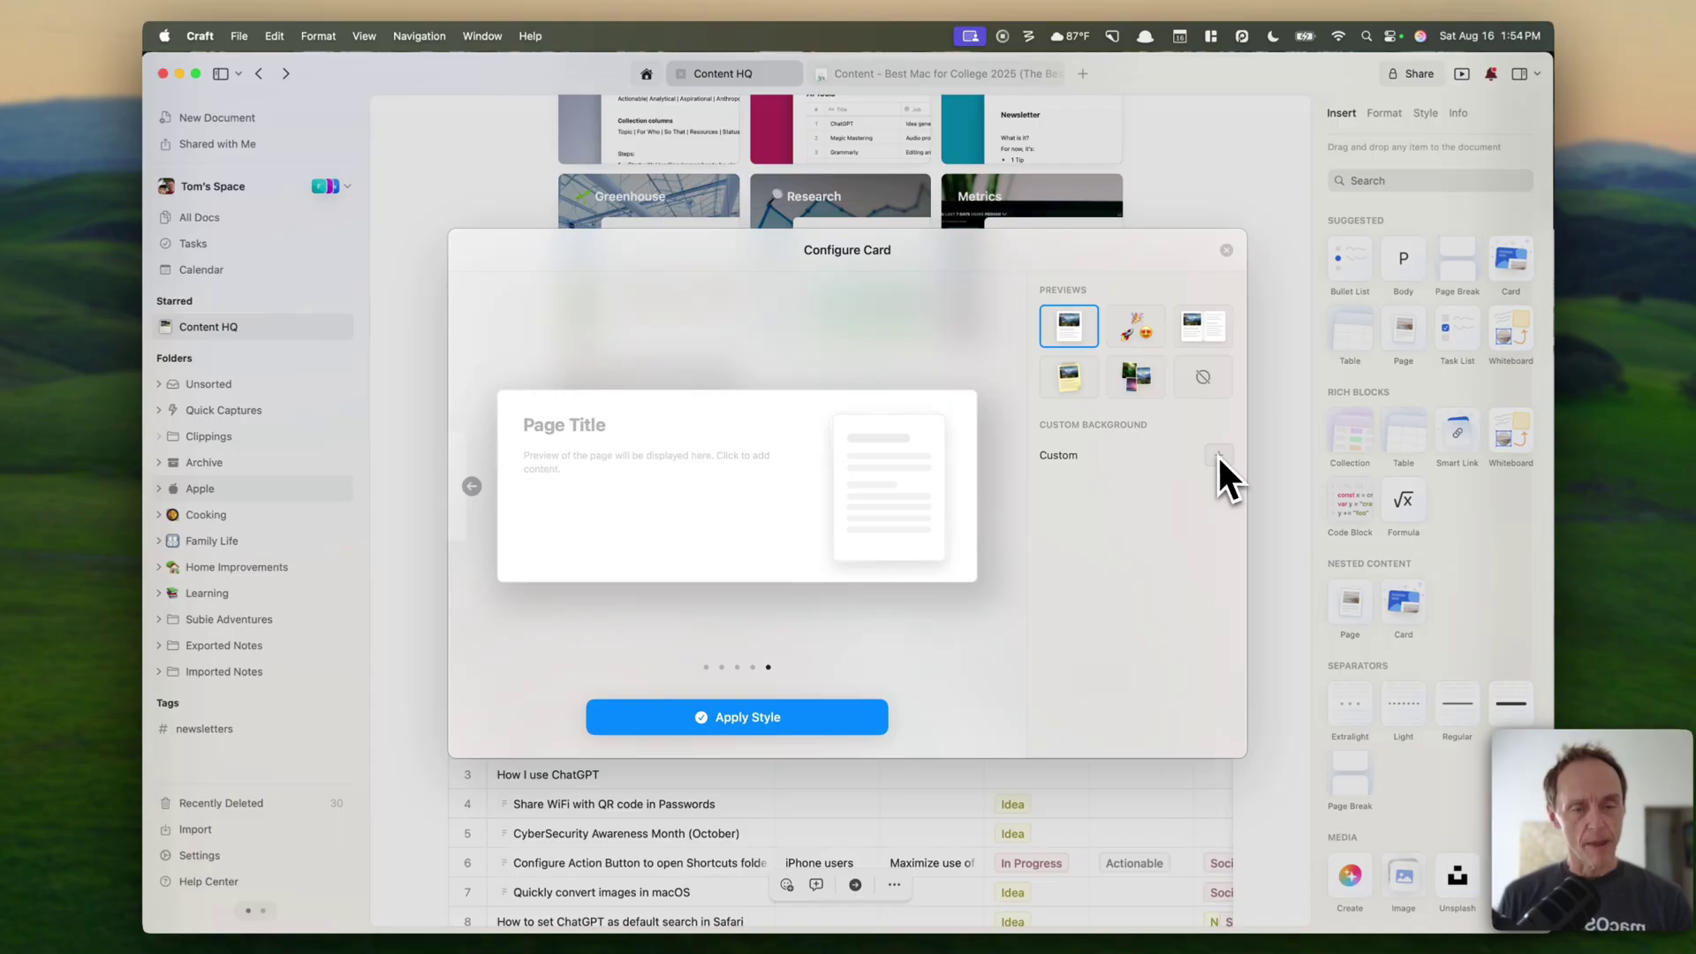
pyautogui.click(1080, 397)
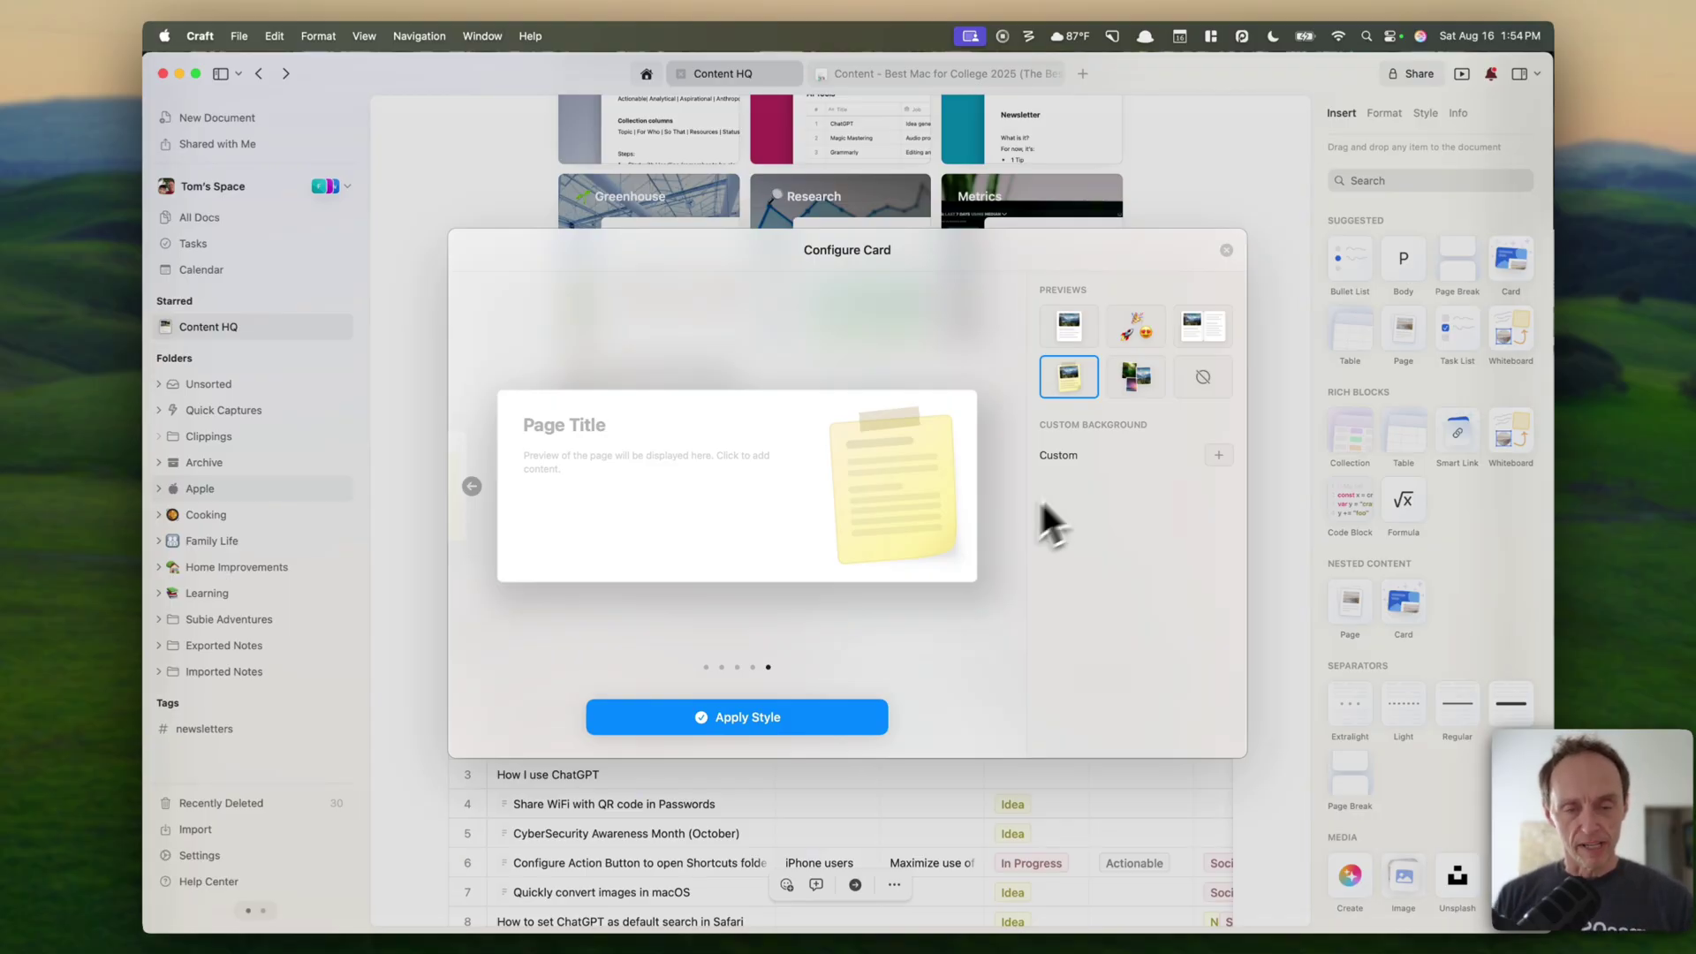
pyautogui.click(1227, 251)
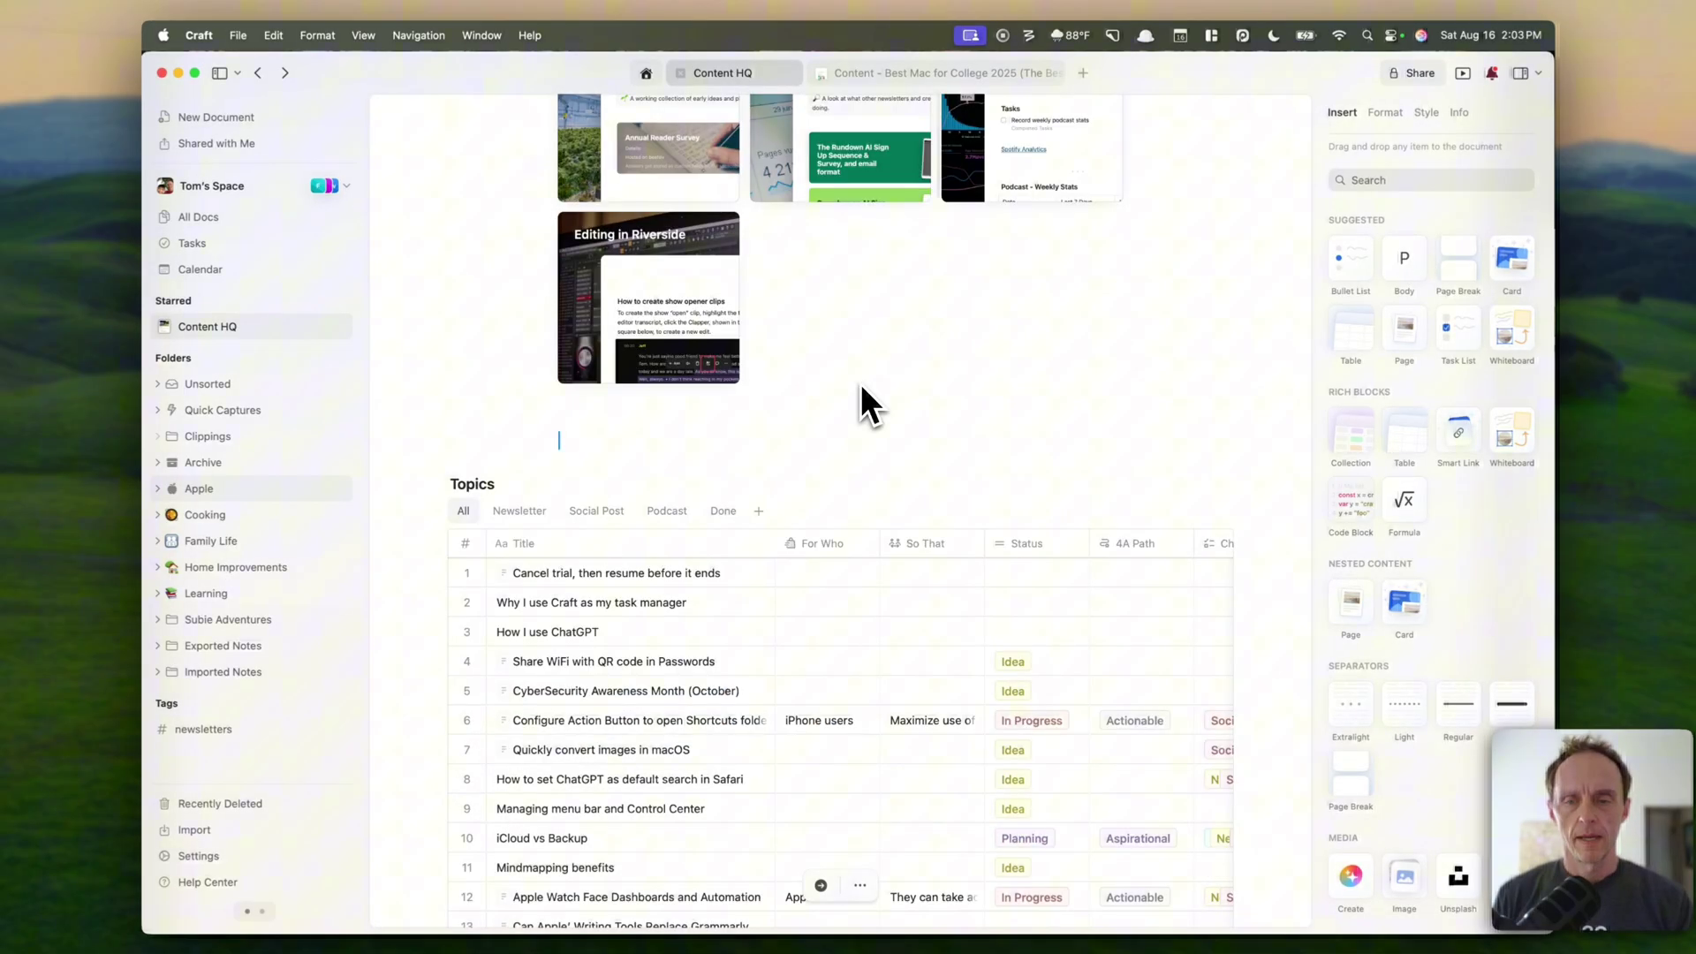
pyautogui.scroll(-1, 862, 389)
pyautogui.scroll(-3, 862, 389)
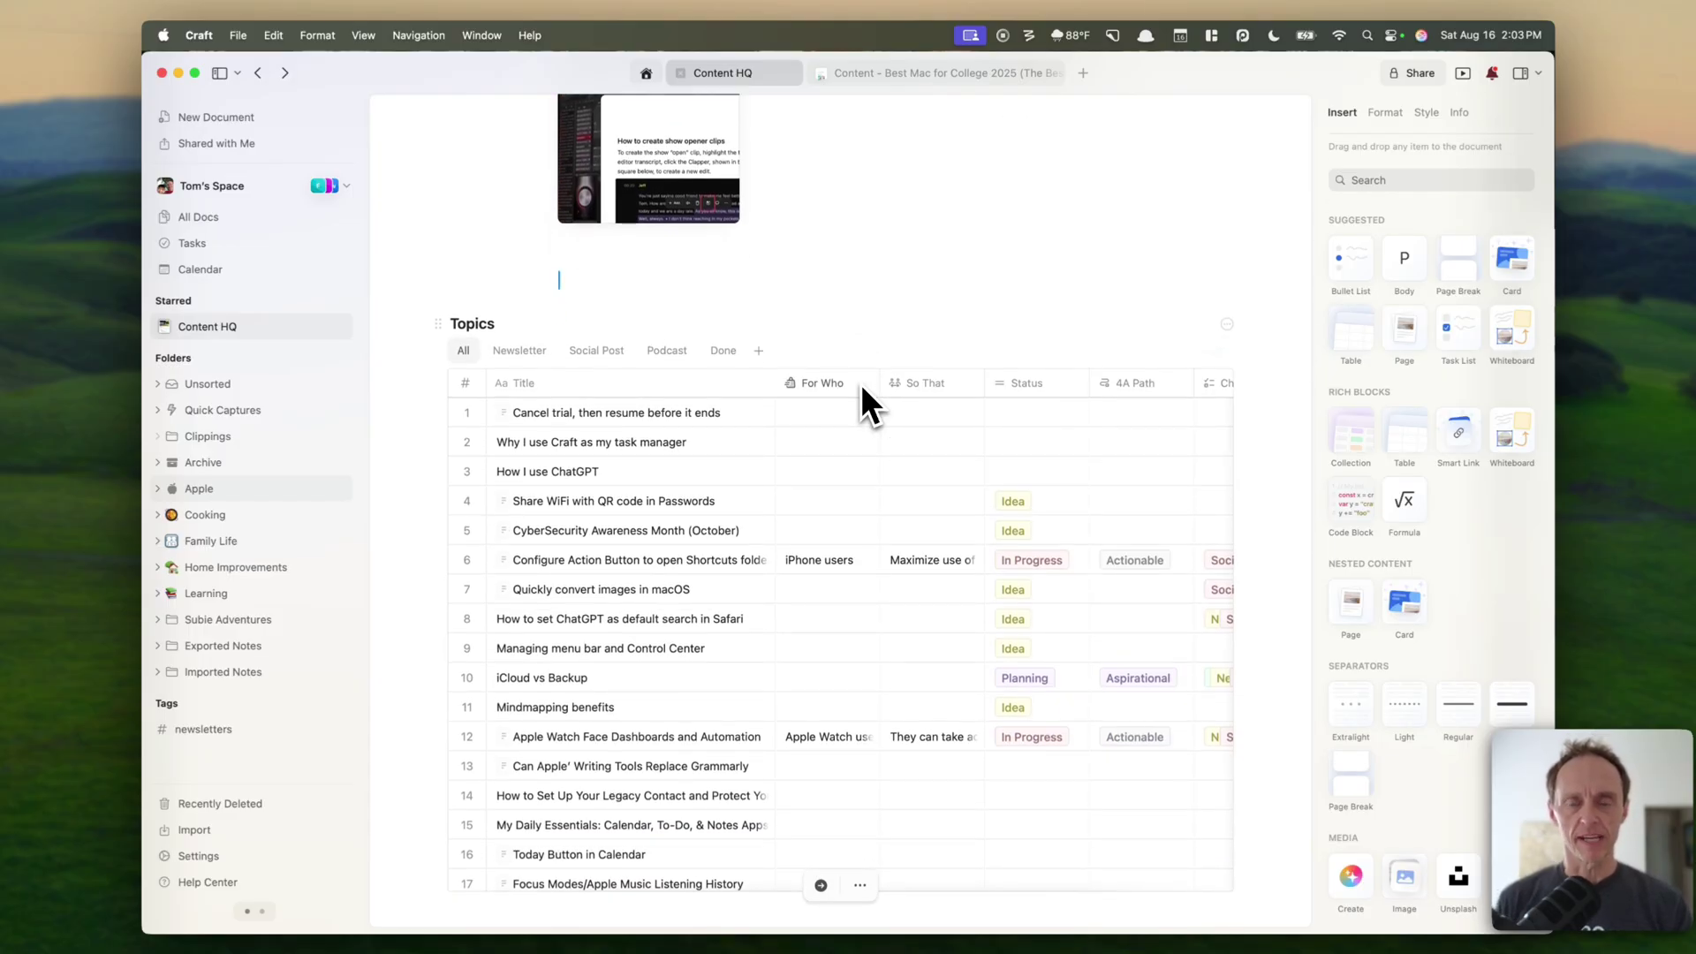
# Step: Scroll down through the Topics, My Channels, Published Content, Quick Links and Wins sections
pyautogui.scroll(2, 862, 389)
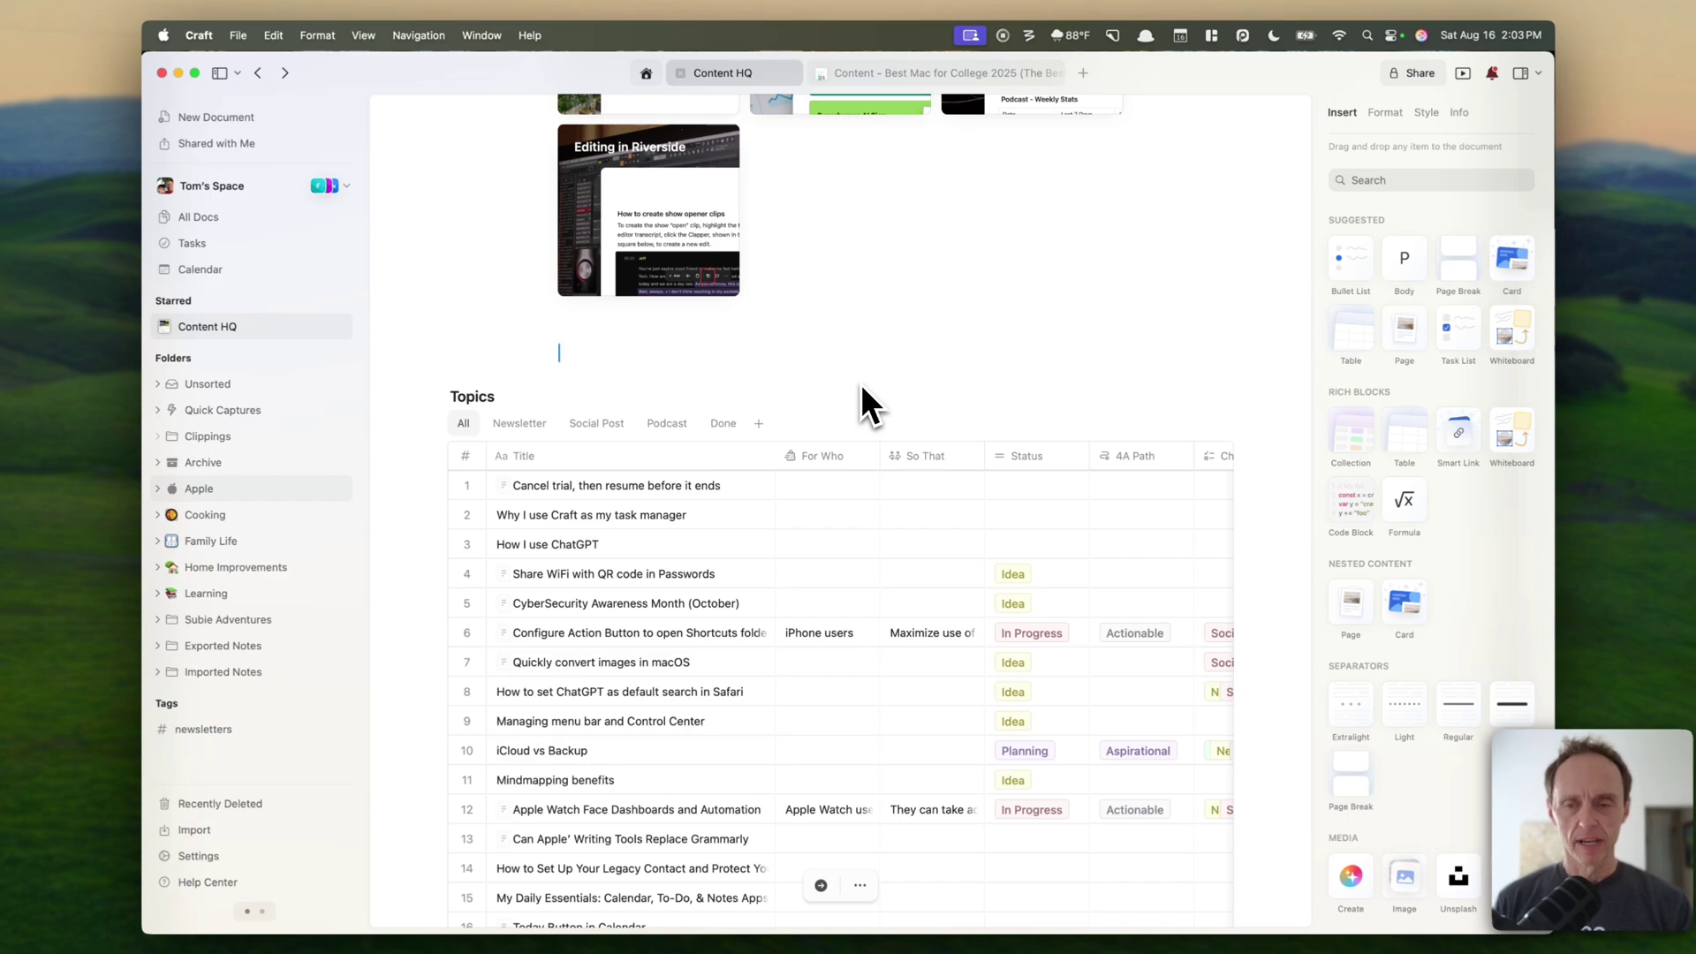
pyautogui.scroll(-3, 862, 388)
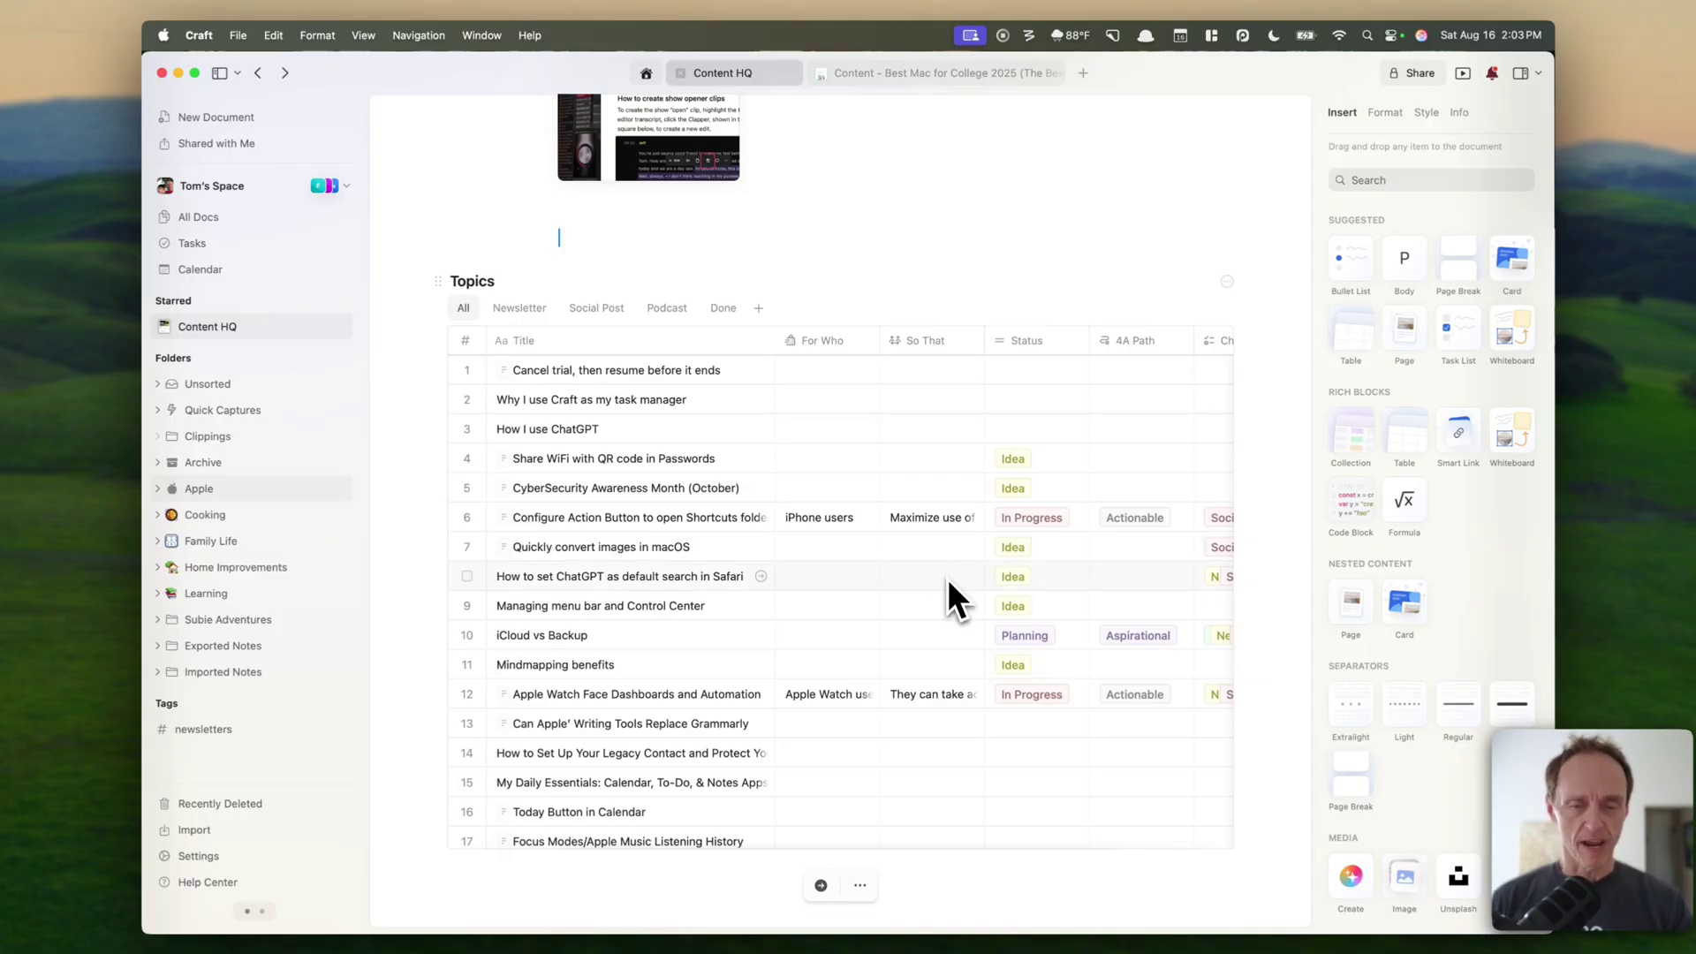
pyautogui.scroll(-3, 947, 580)
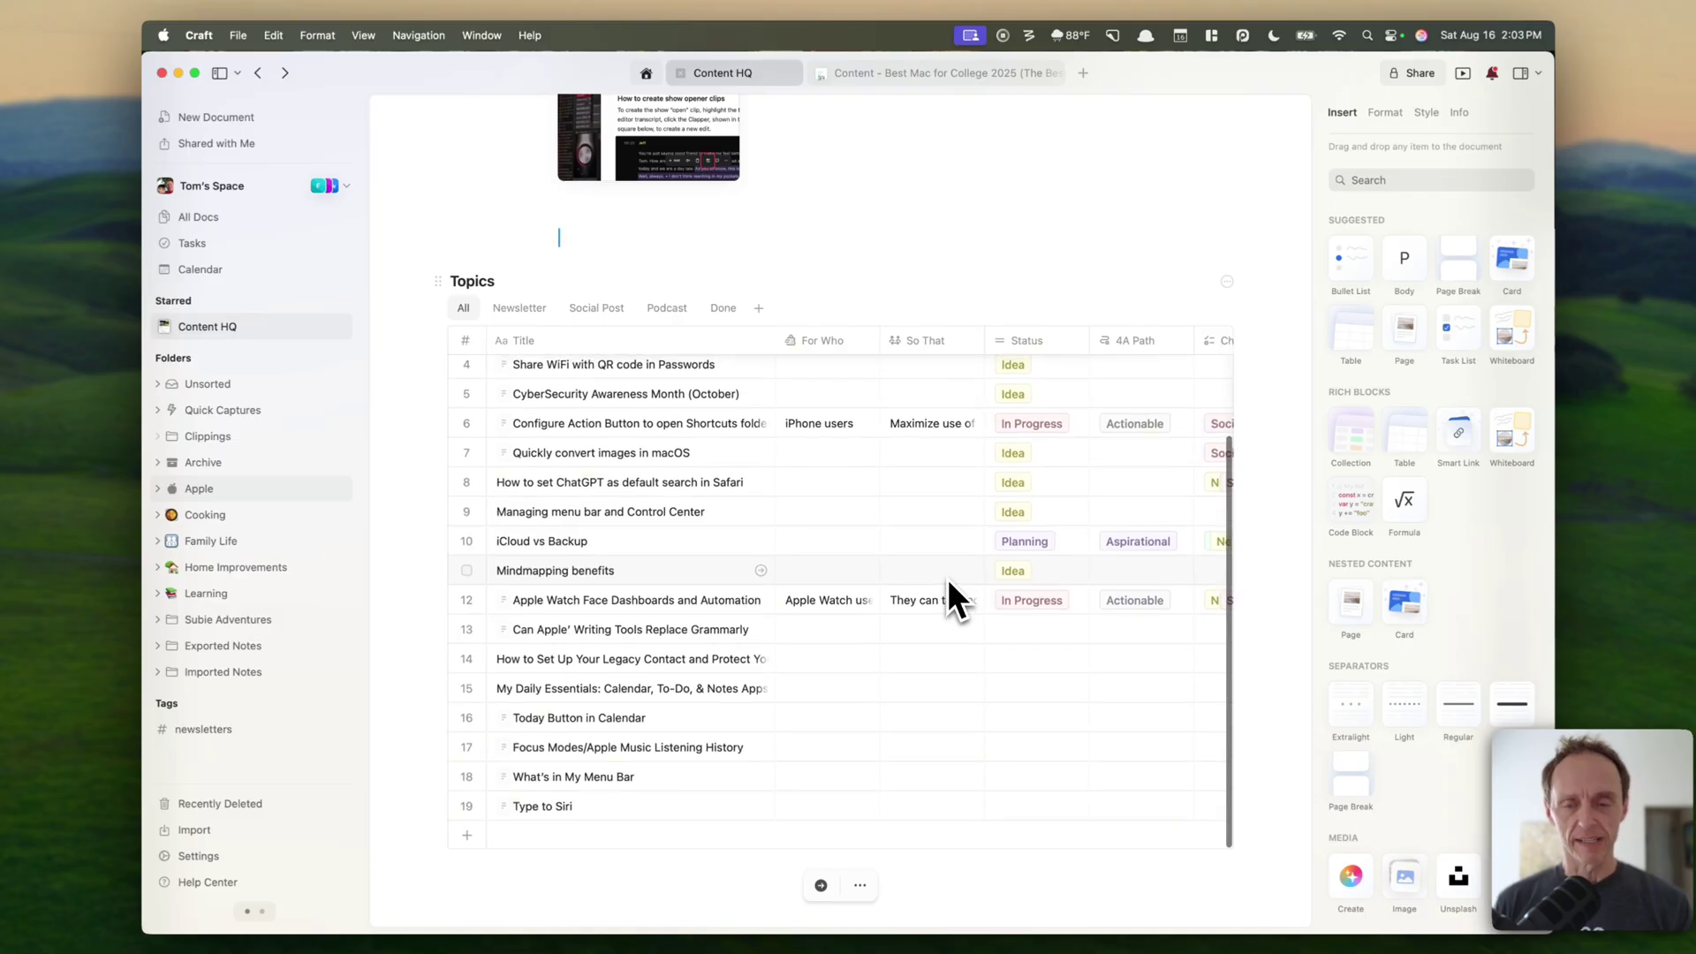
pyautogui.scroll(-5, 947, 578)
pyautogui.scroll(-4, 947, 581)
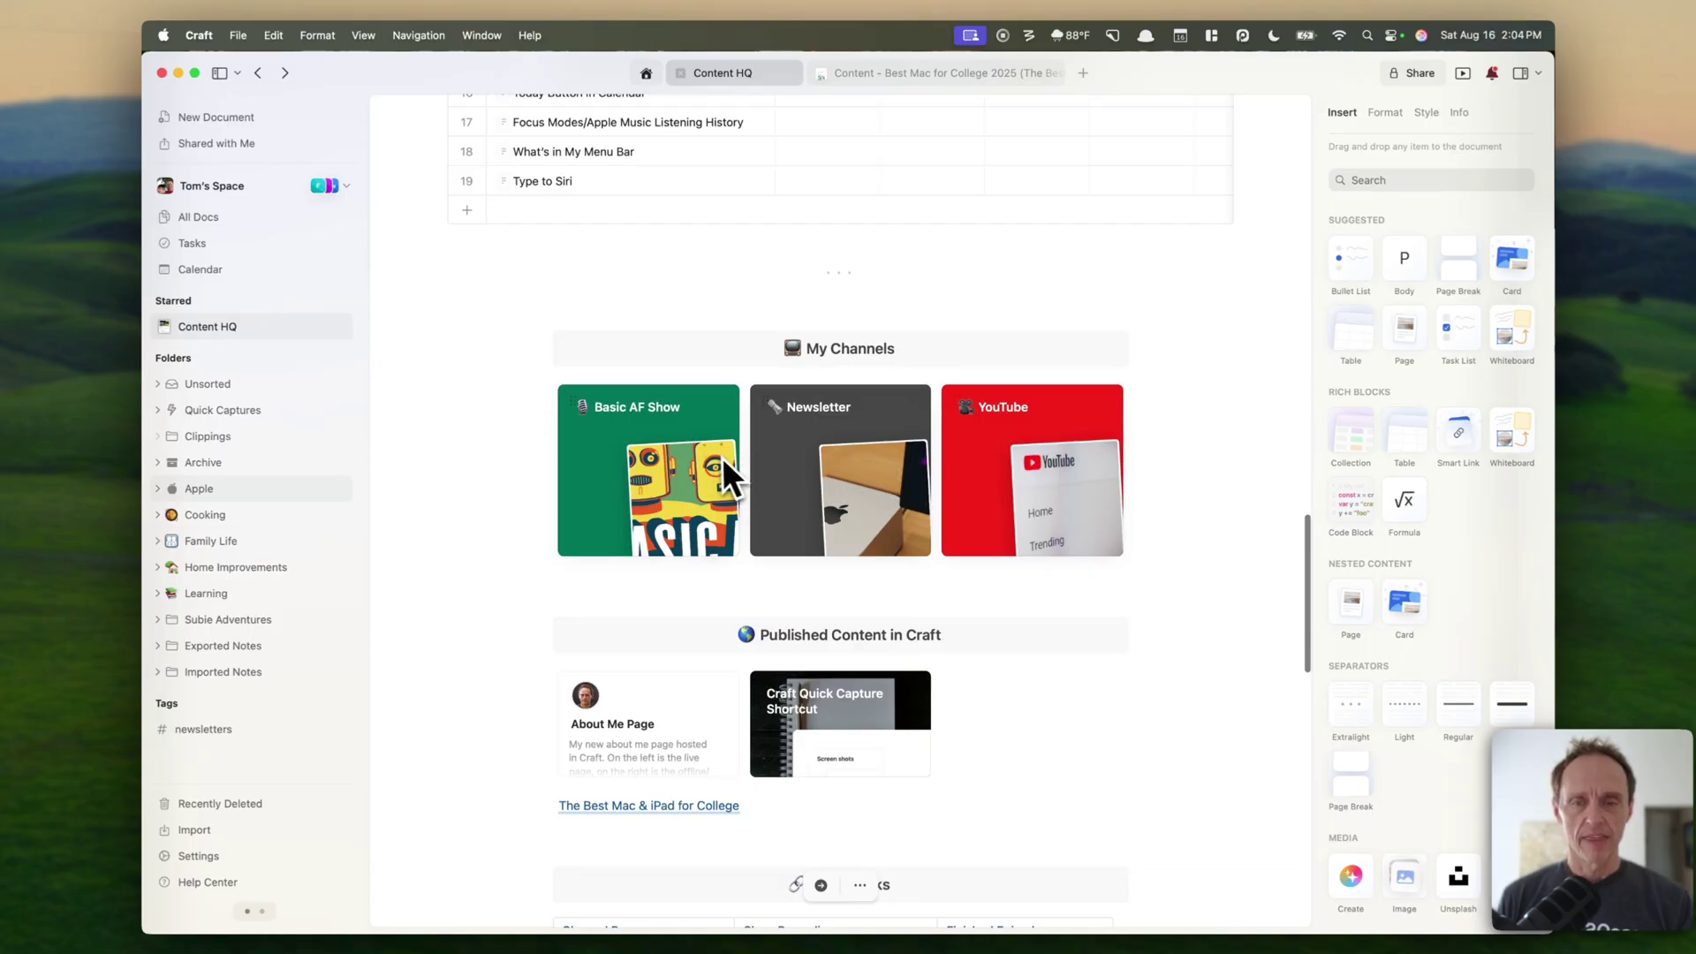
pyautogui.scroll(-4, 887, 502)
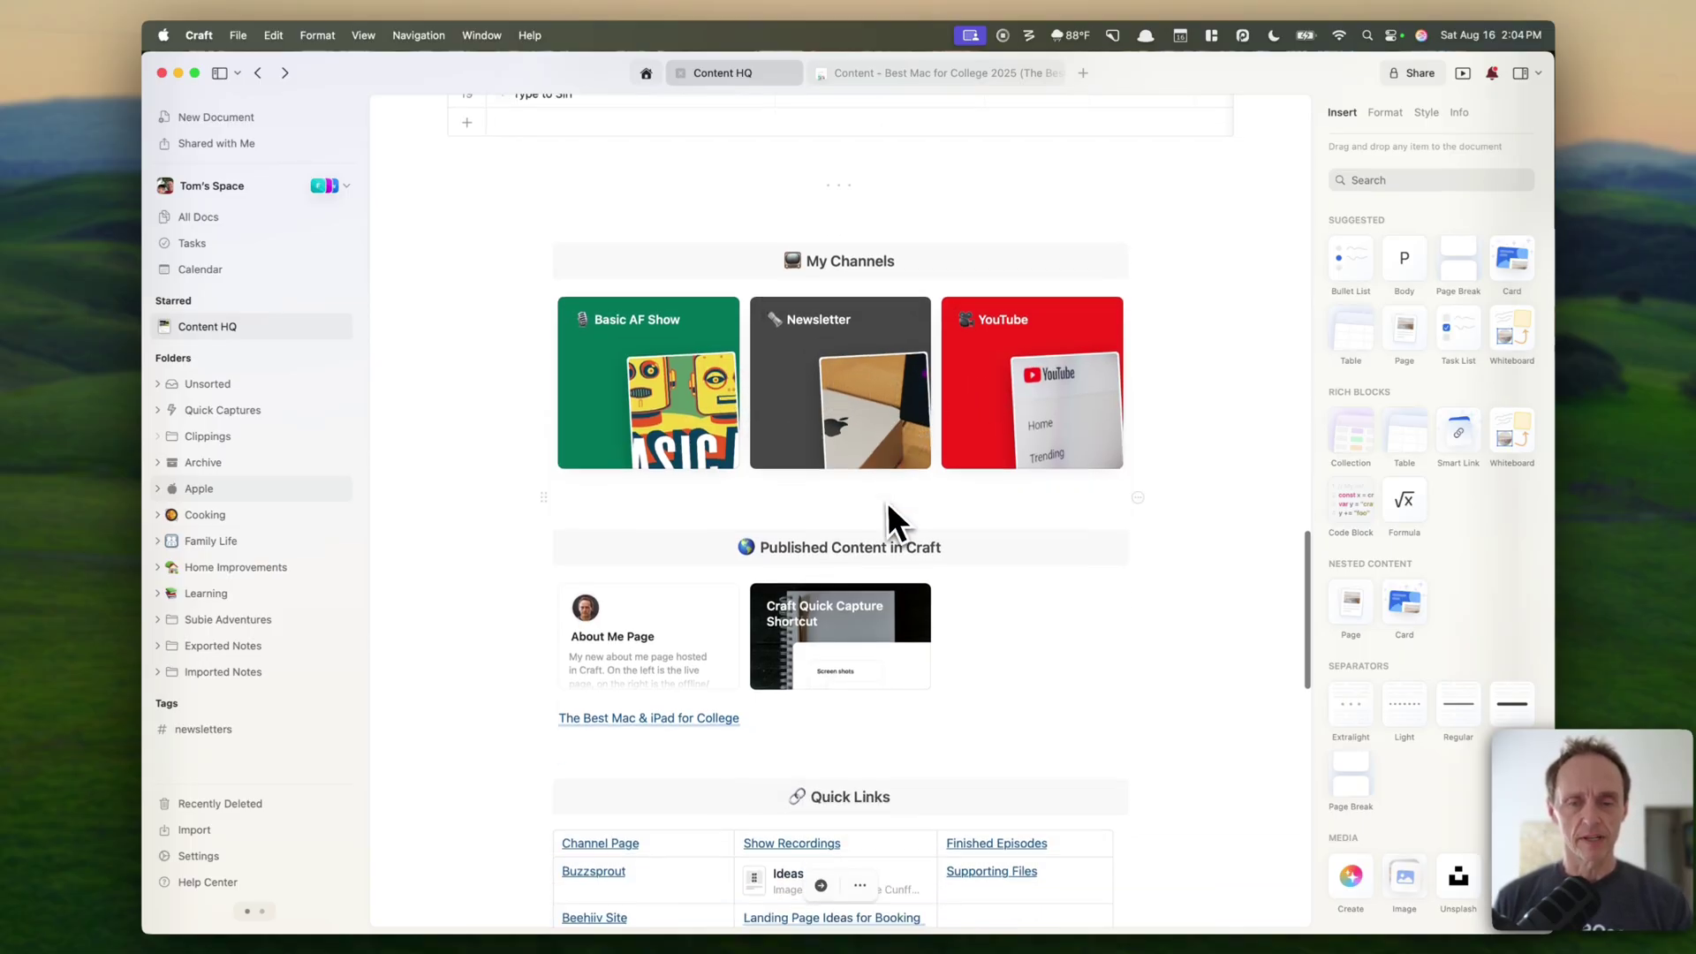
pyautogui.scroll(-2, 885, 502)
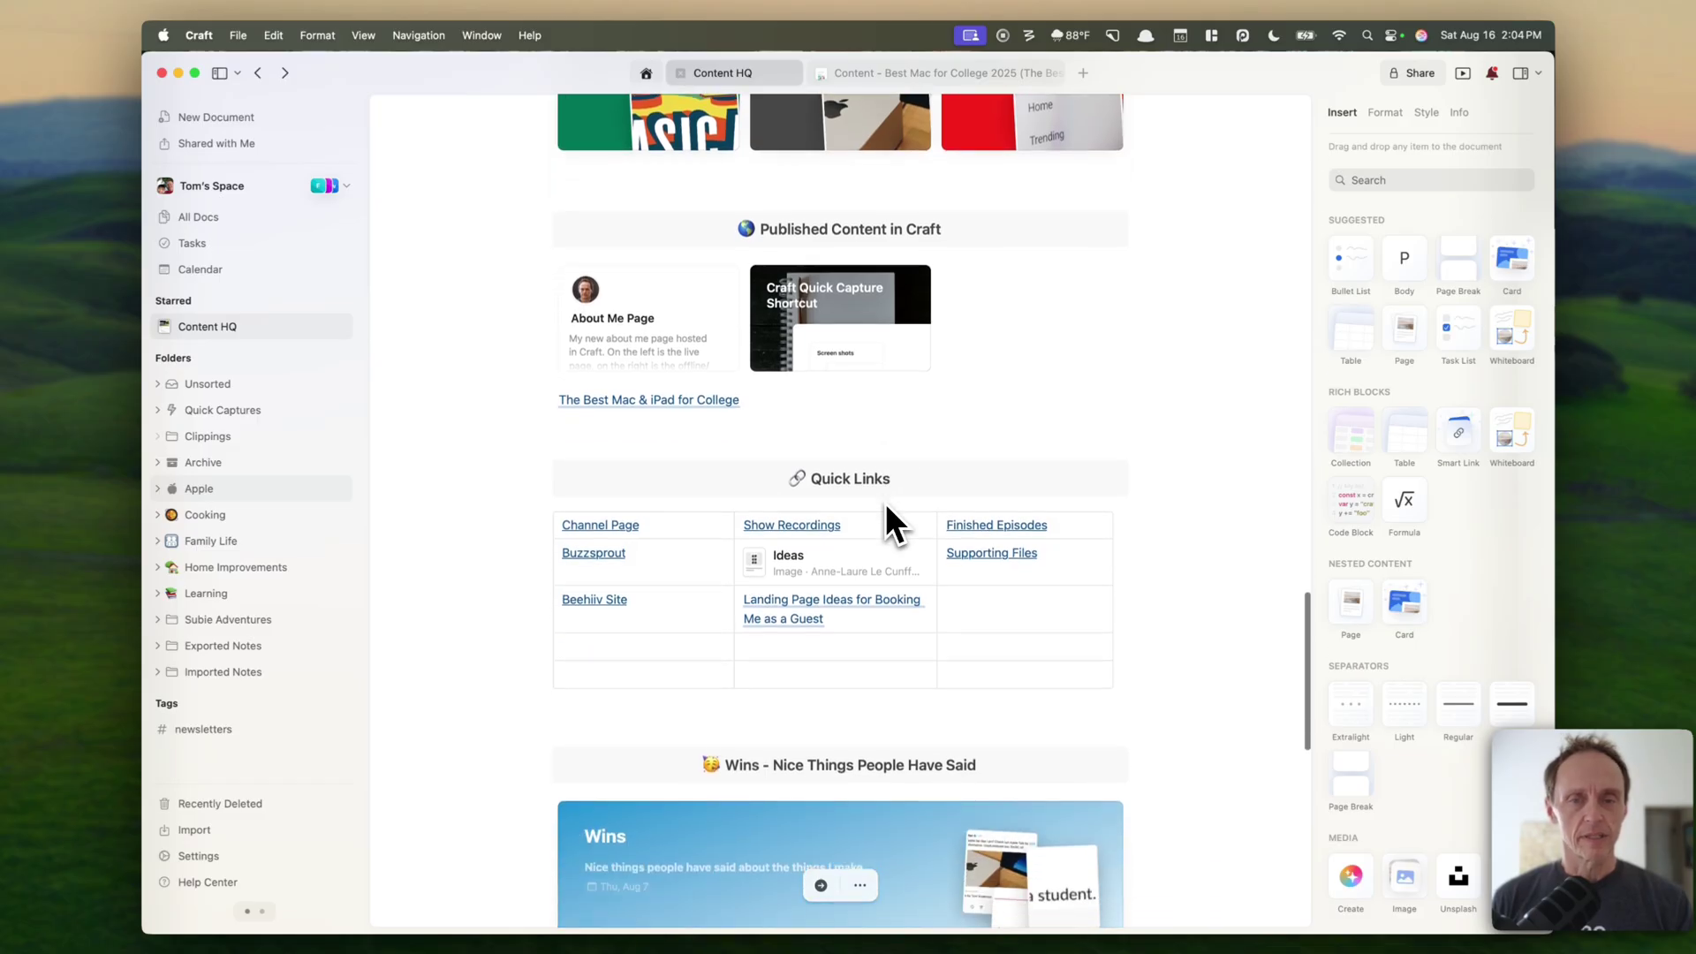
pyautogui.scroll(-2, 893, 500)
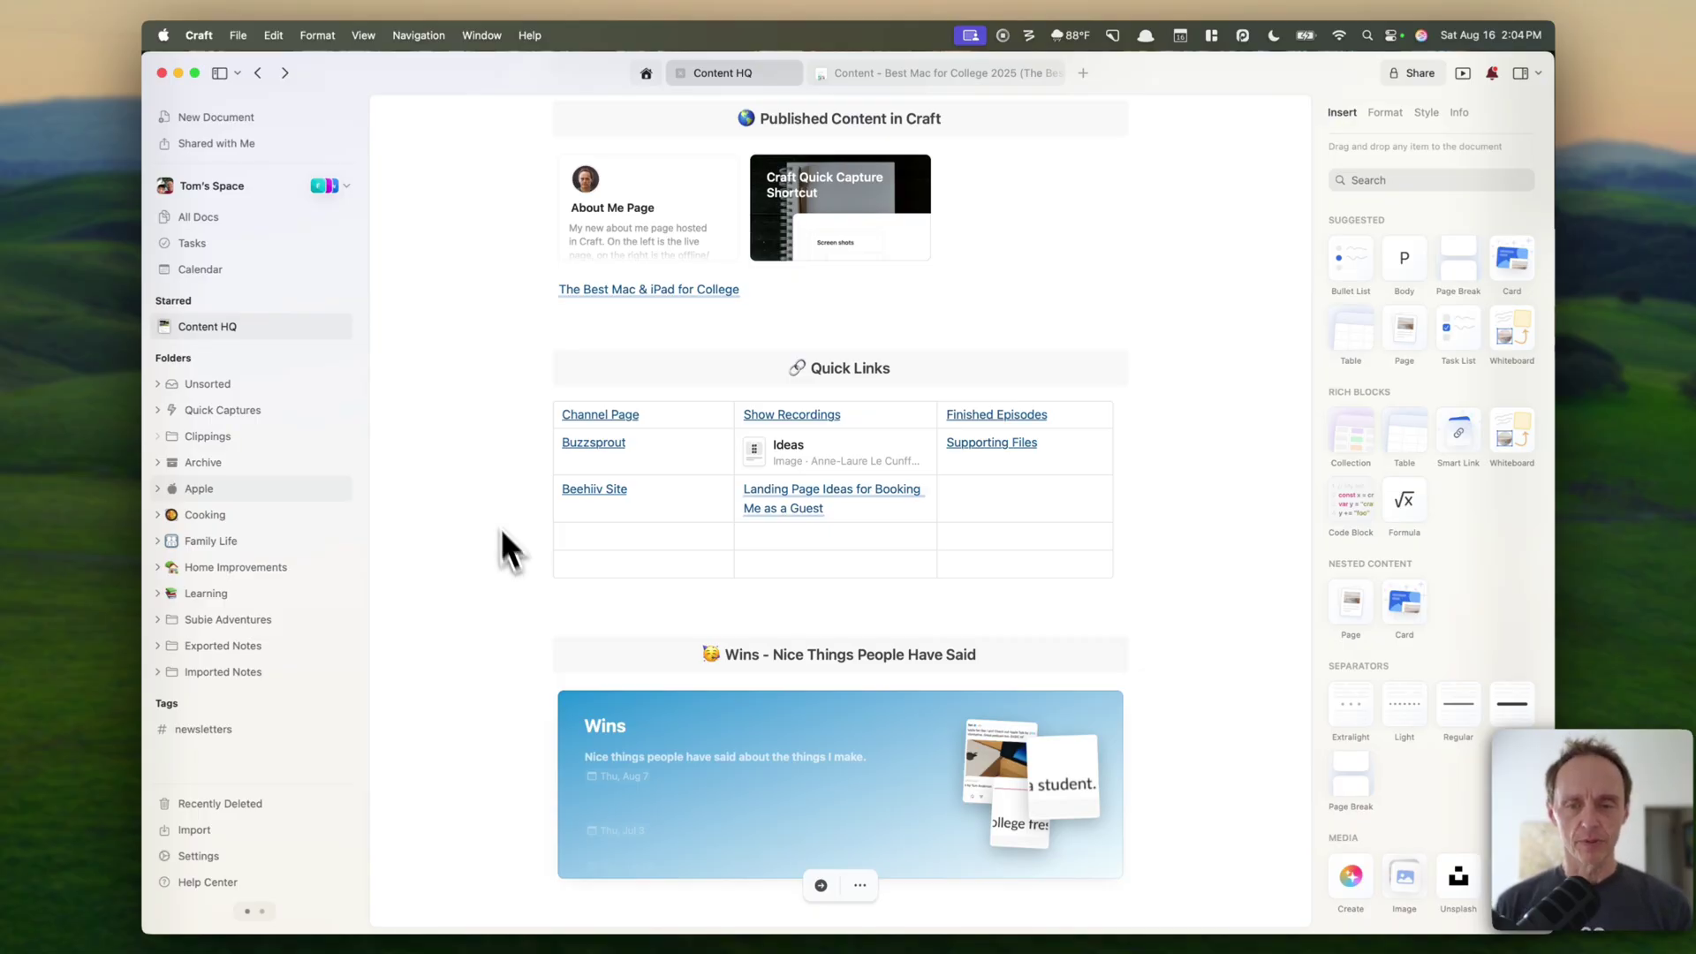
pyautogui.scroll(-3, 479, 470)
# Step: Scroll back up to the podcast Content Planning table under Master Schedule
pyautogui.scroll(5, 479, 470)
pyautogui.scroll(10, 479, 470)
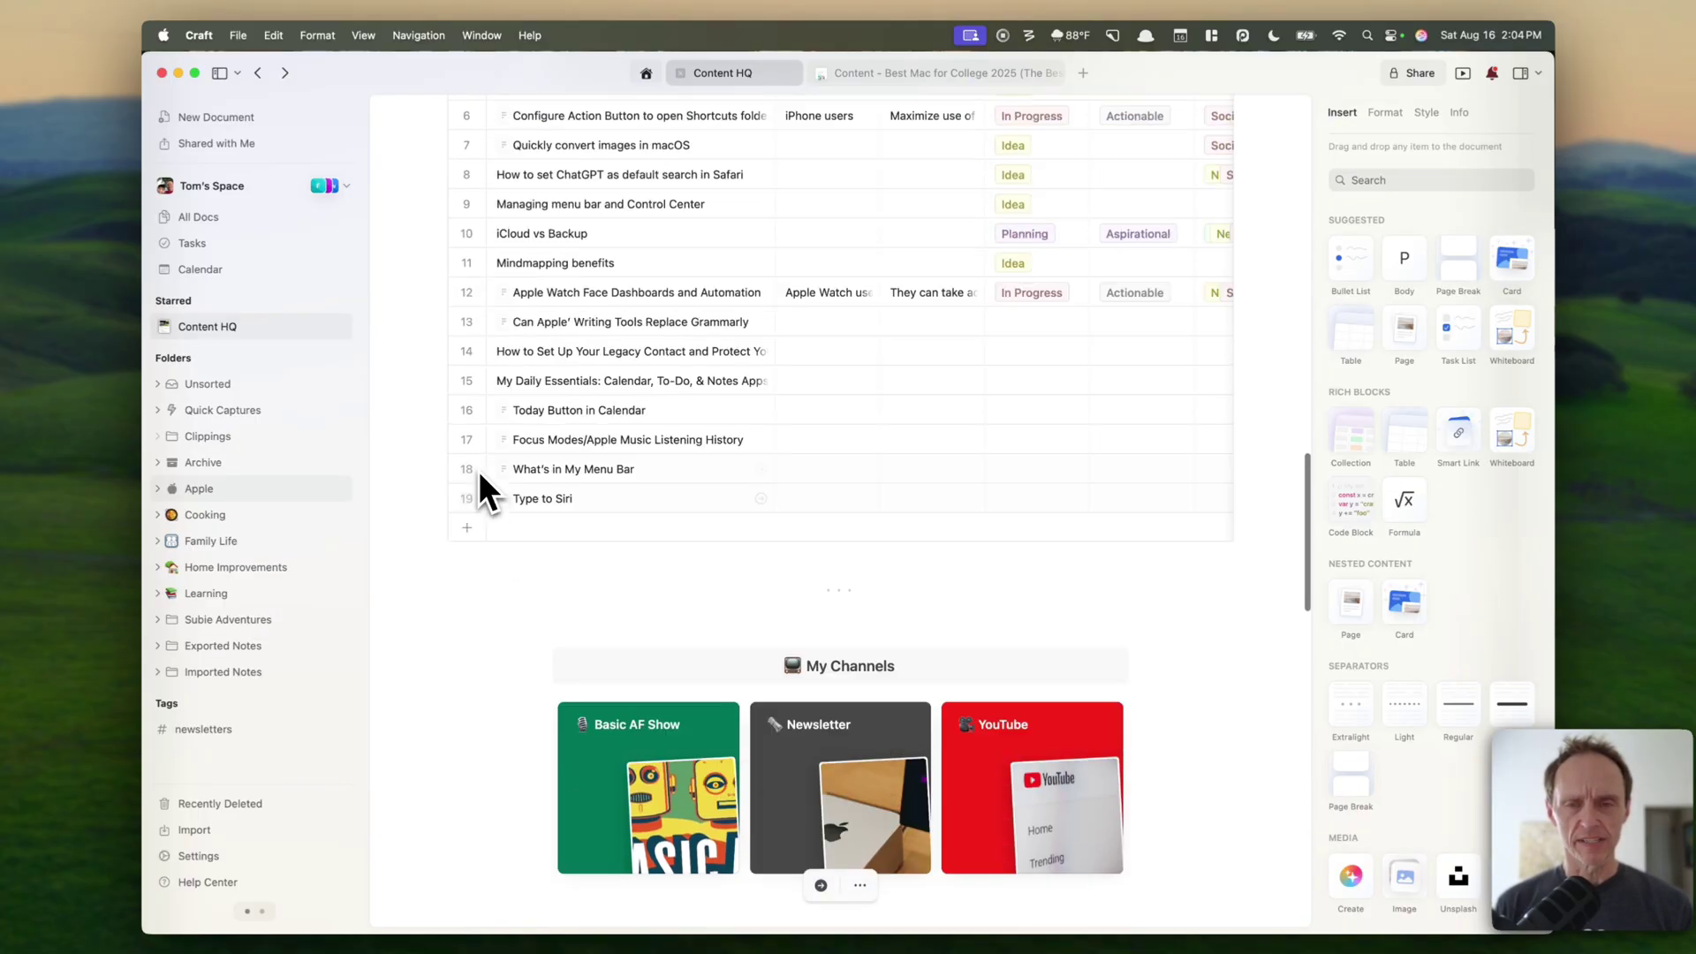
pyautogui.scroll(10, 428, 458)
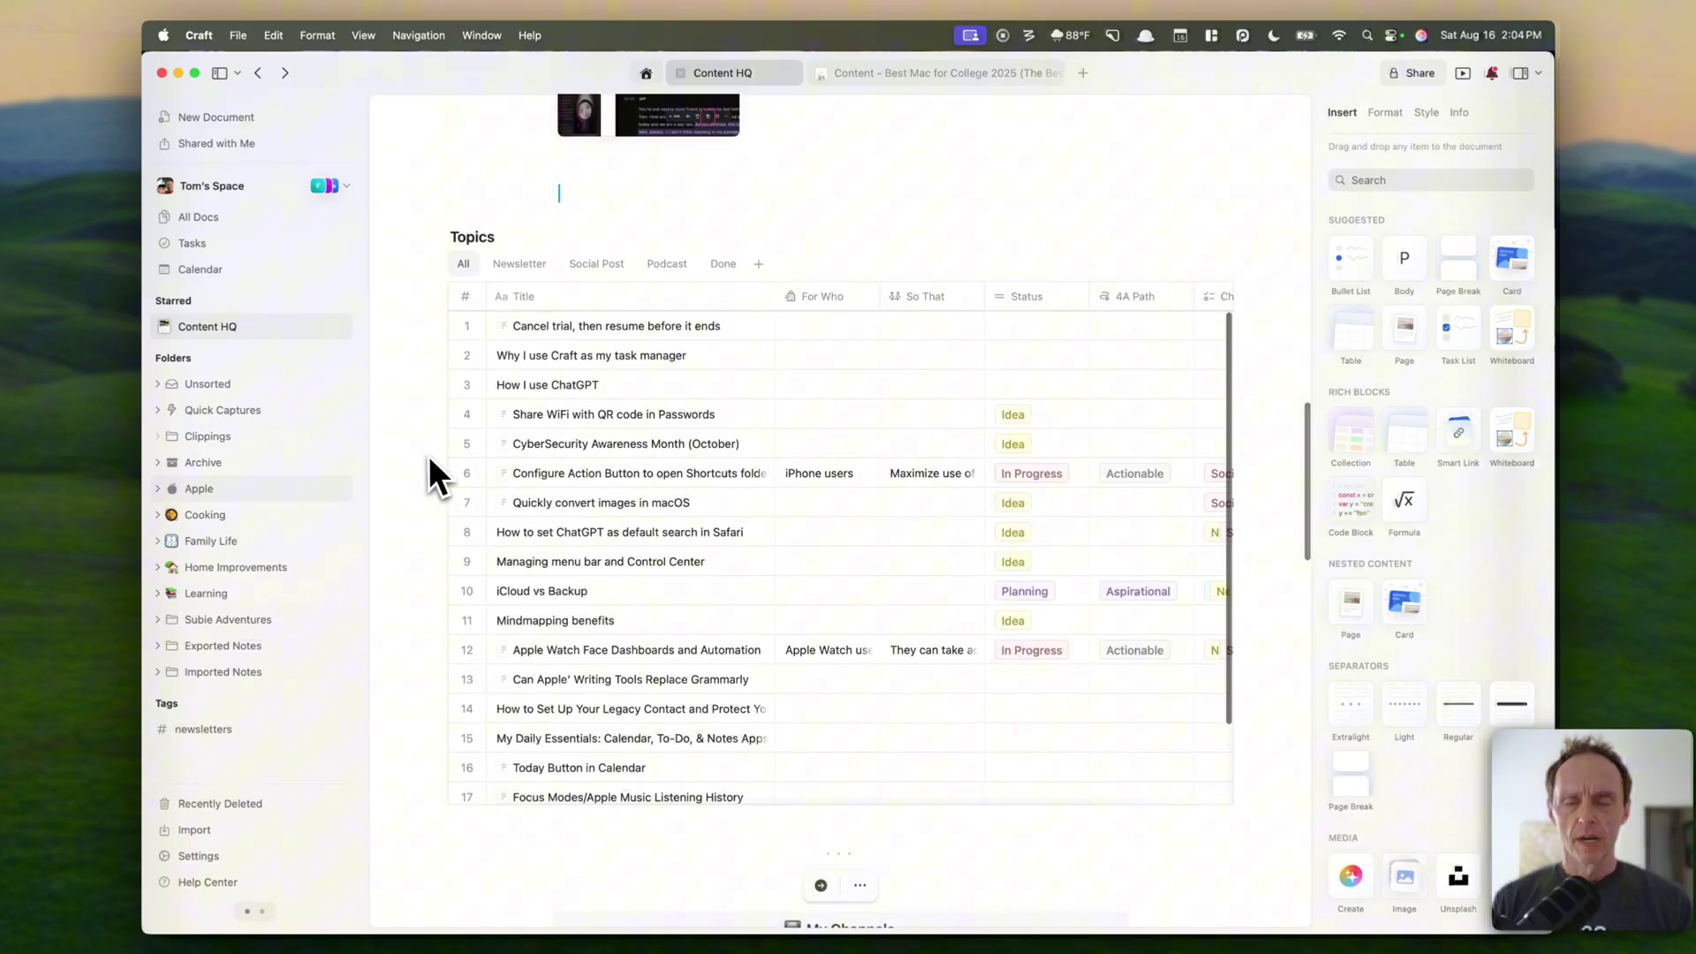
pyautogui.scroll(5, 428, 458)
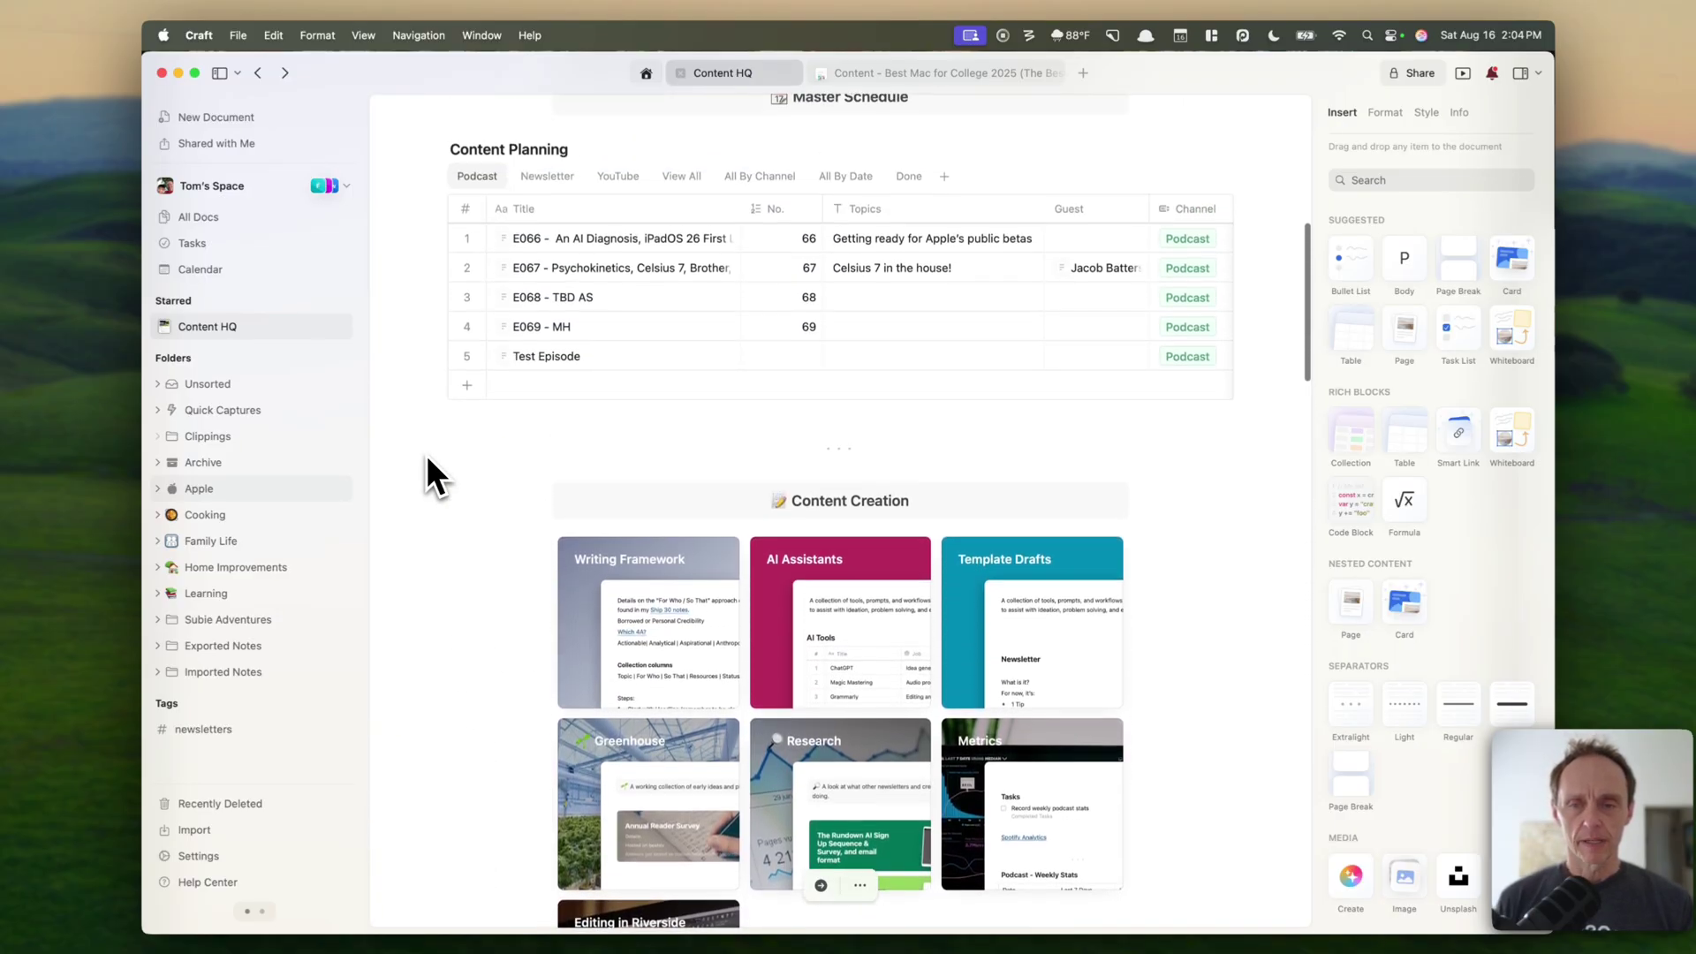
pyautogui.scroll(-1, 426, 454)
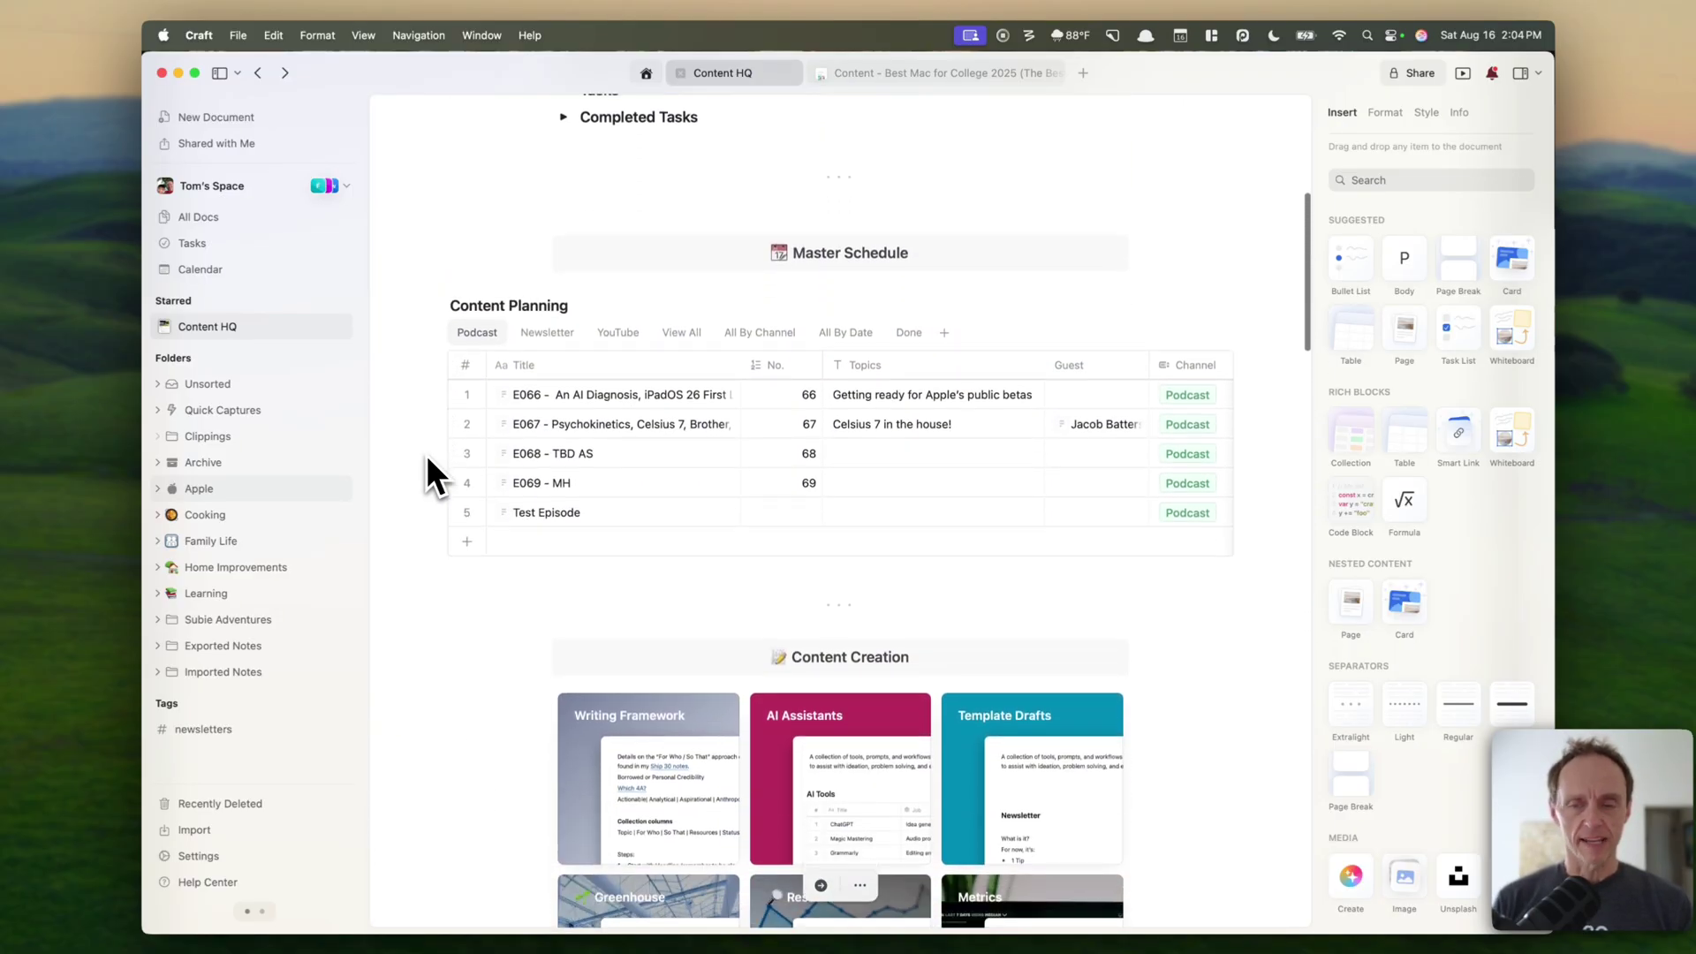
# Step: Add a new Content Planning row titled 'Test' and open the Test entry's own page
pyautogui.click(469, 542)
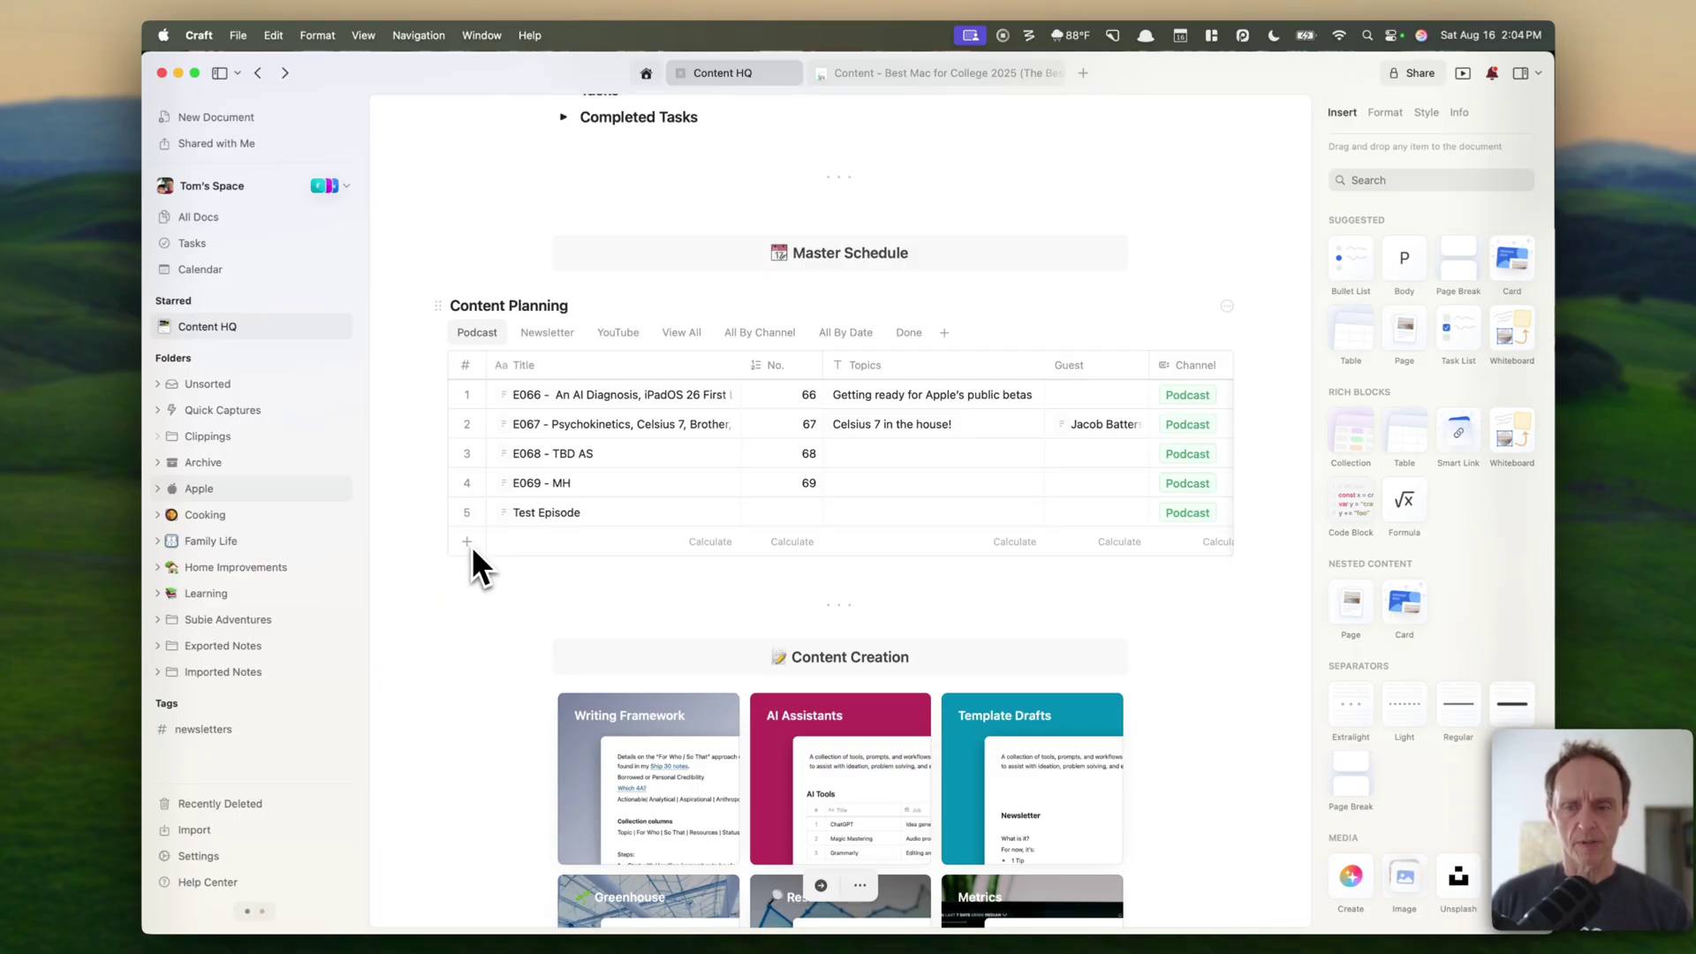
pyautogui.click(578, 395)
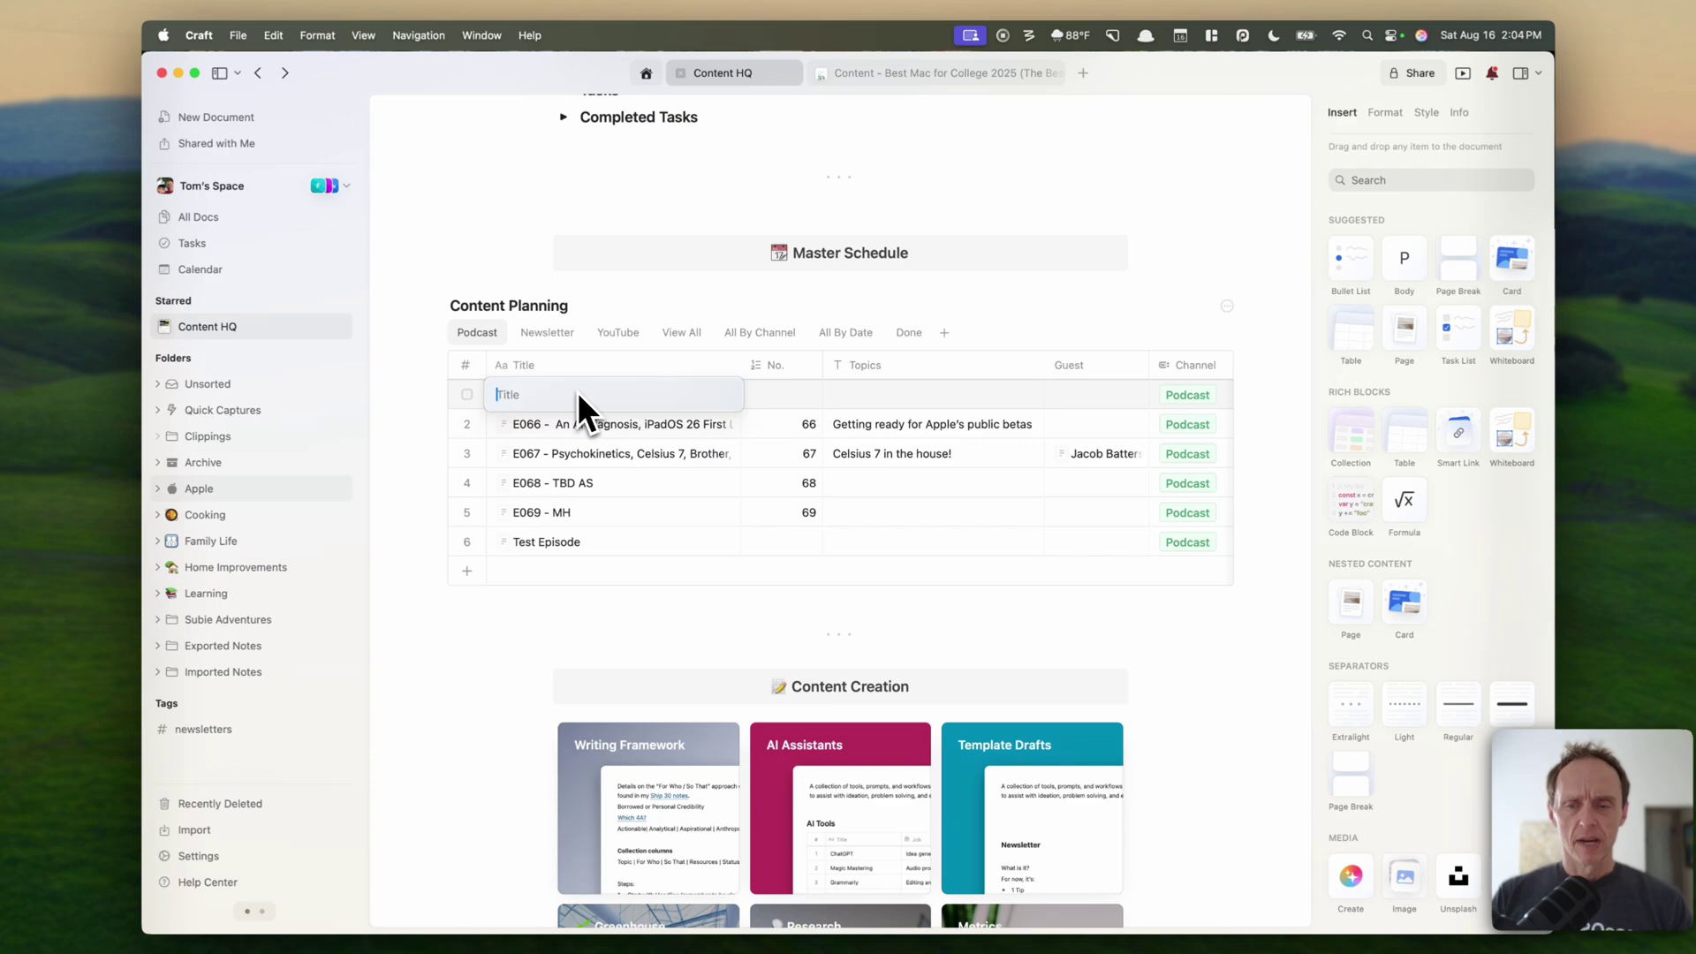
pyautogui.write('Test')
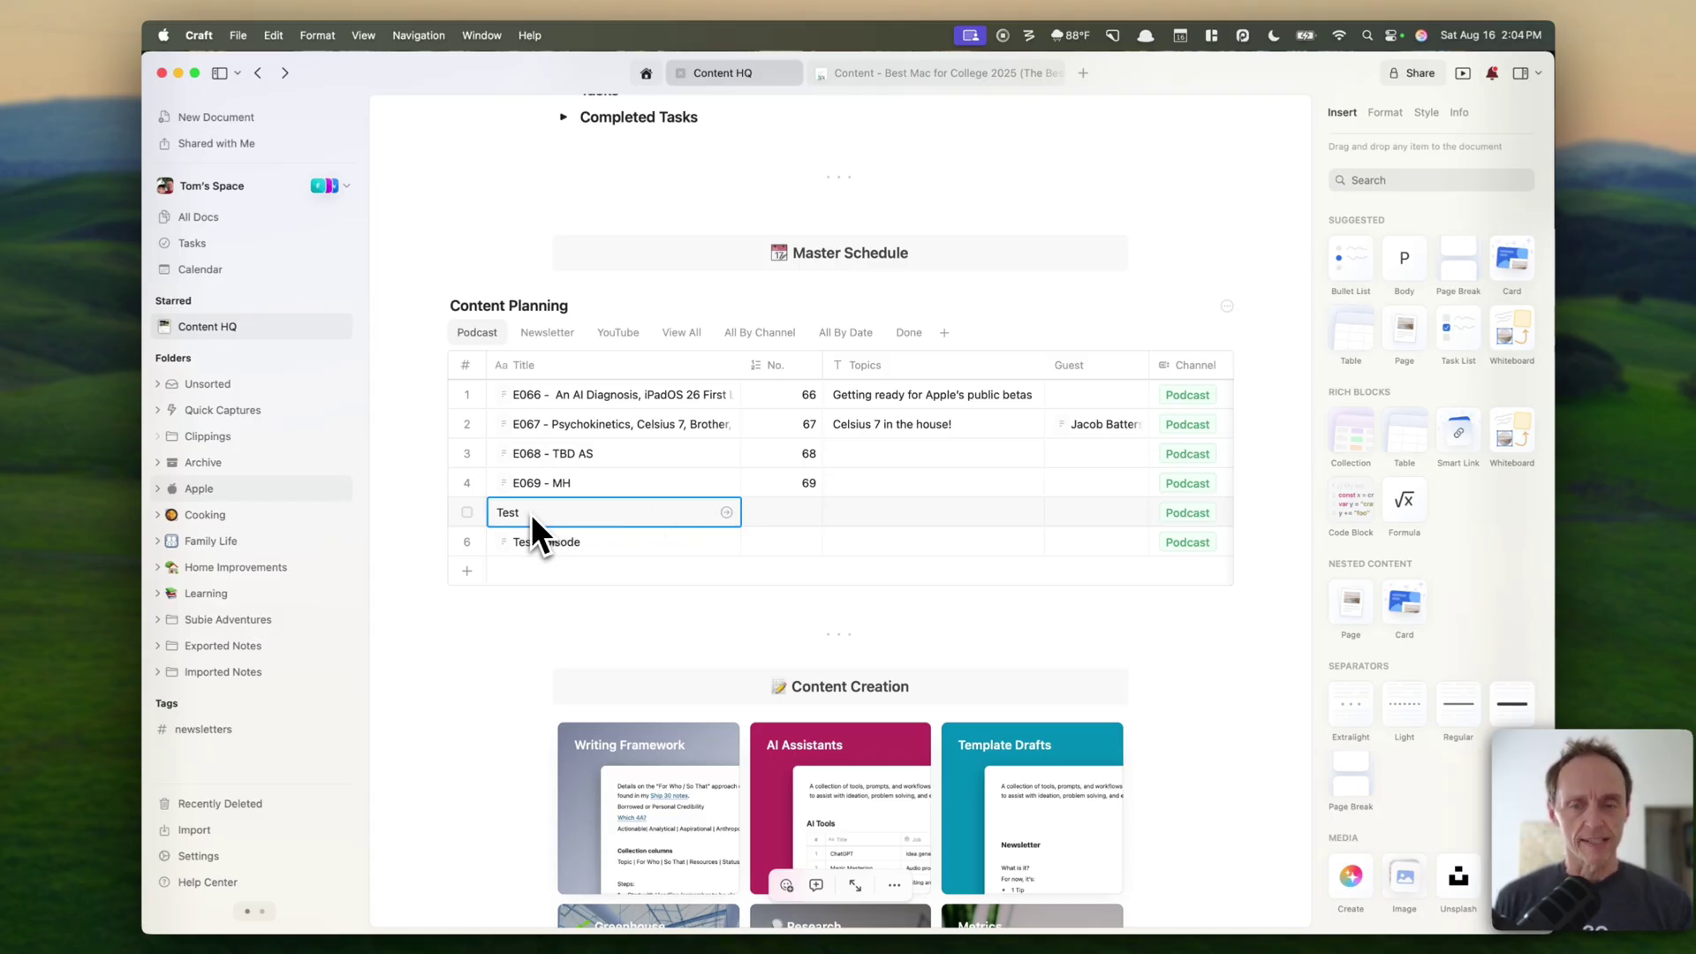
pyautogui.click(727, 513)
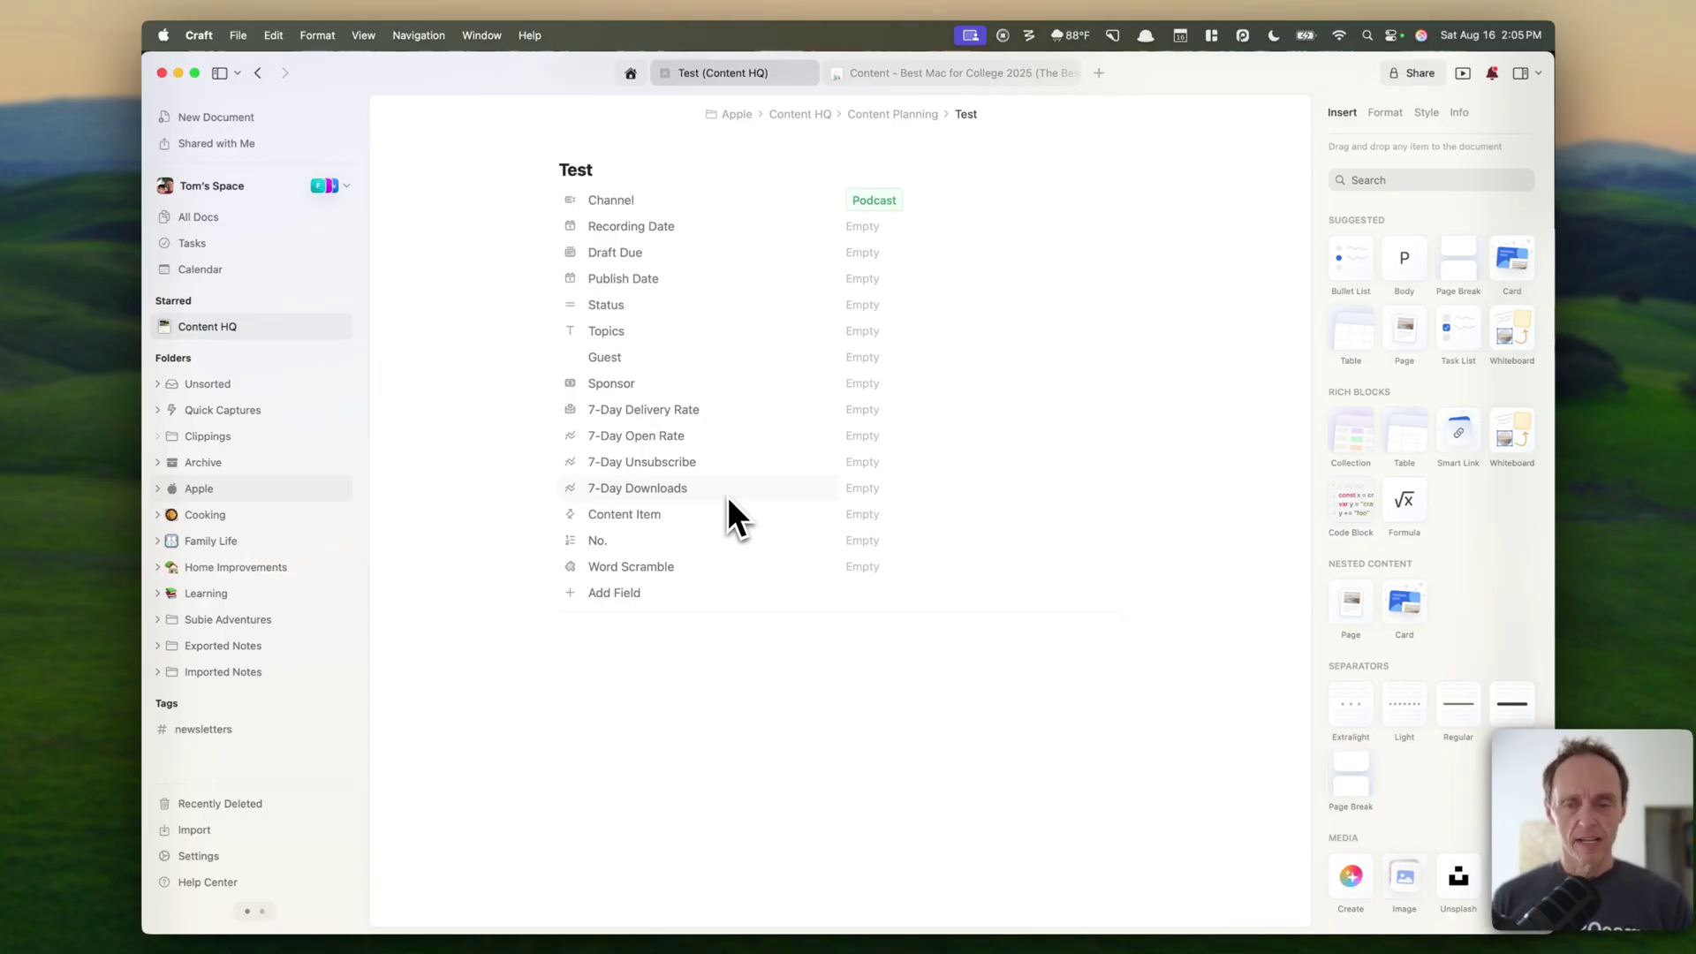
# Step: Below the Test page's properties, type '/temp' to find the Insert from Template command
pyautogui.click(645, 645)
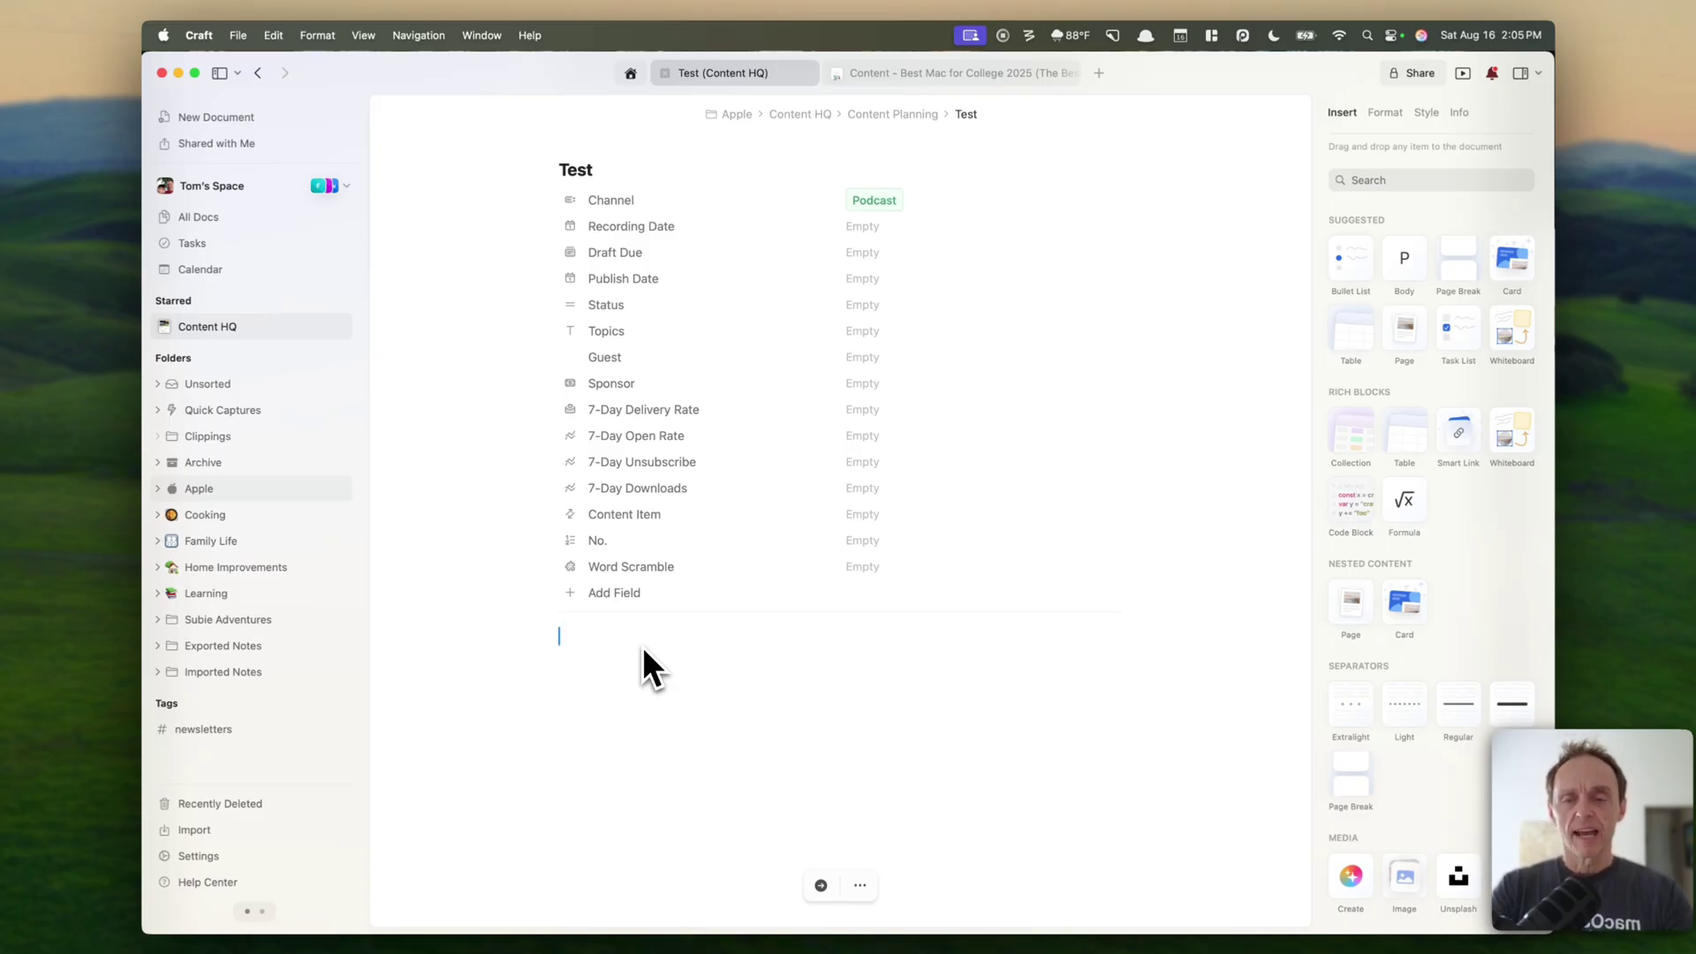
pyautogui.write('/tem')
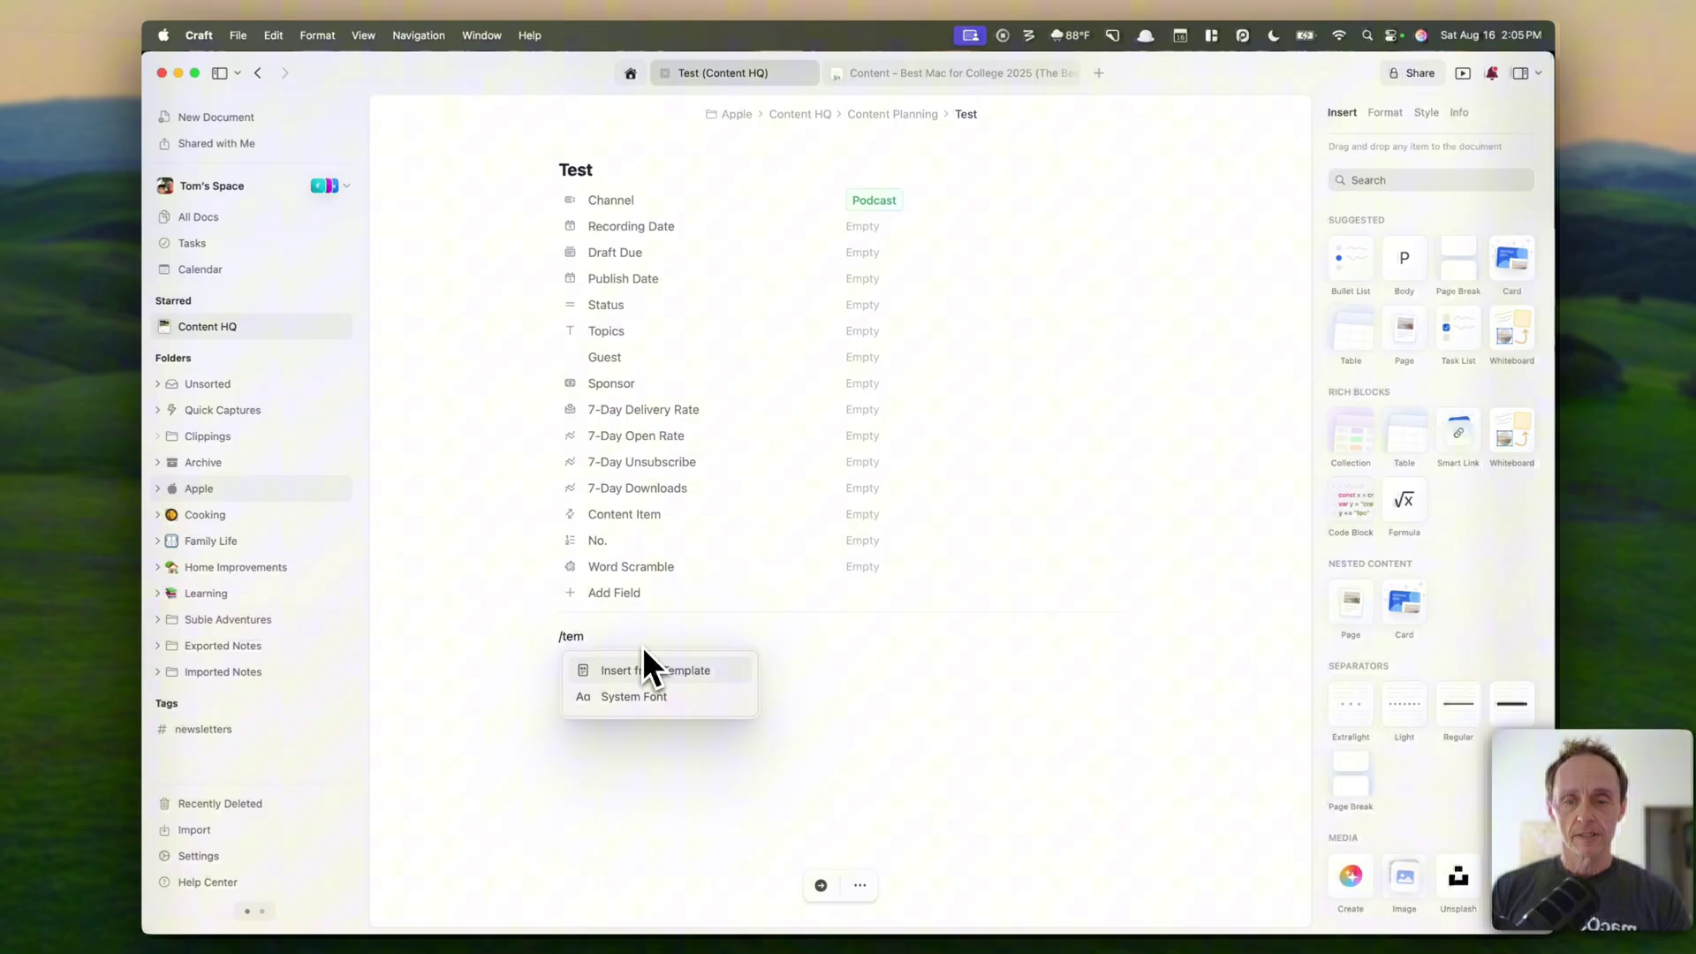
pyautogui.press('BackSpace')
pyautogui.press('BackSpace')
pyautogui.press('BackSpace')
pyautogui.press('BackSpace')
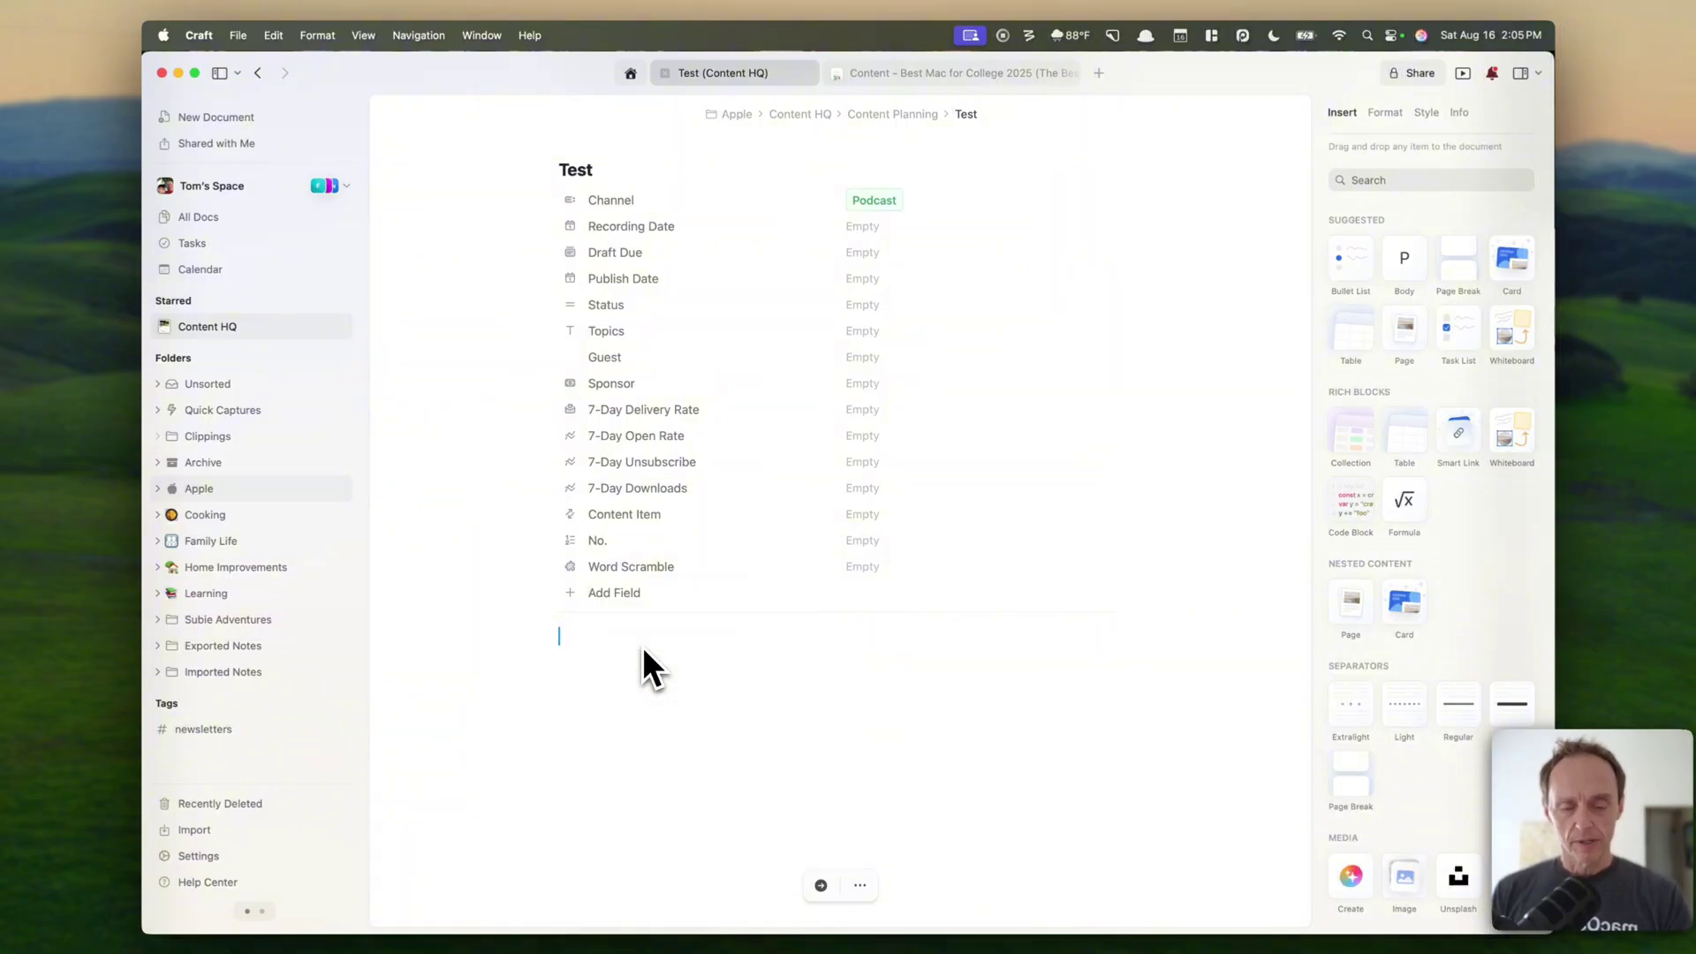
pyautogui.write('/')
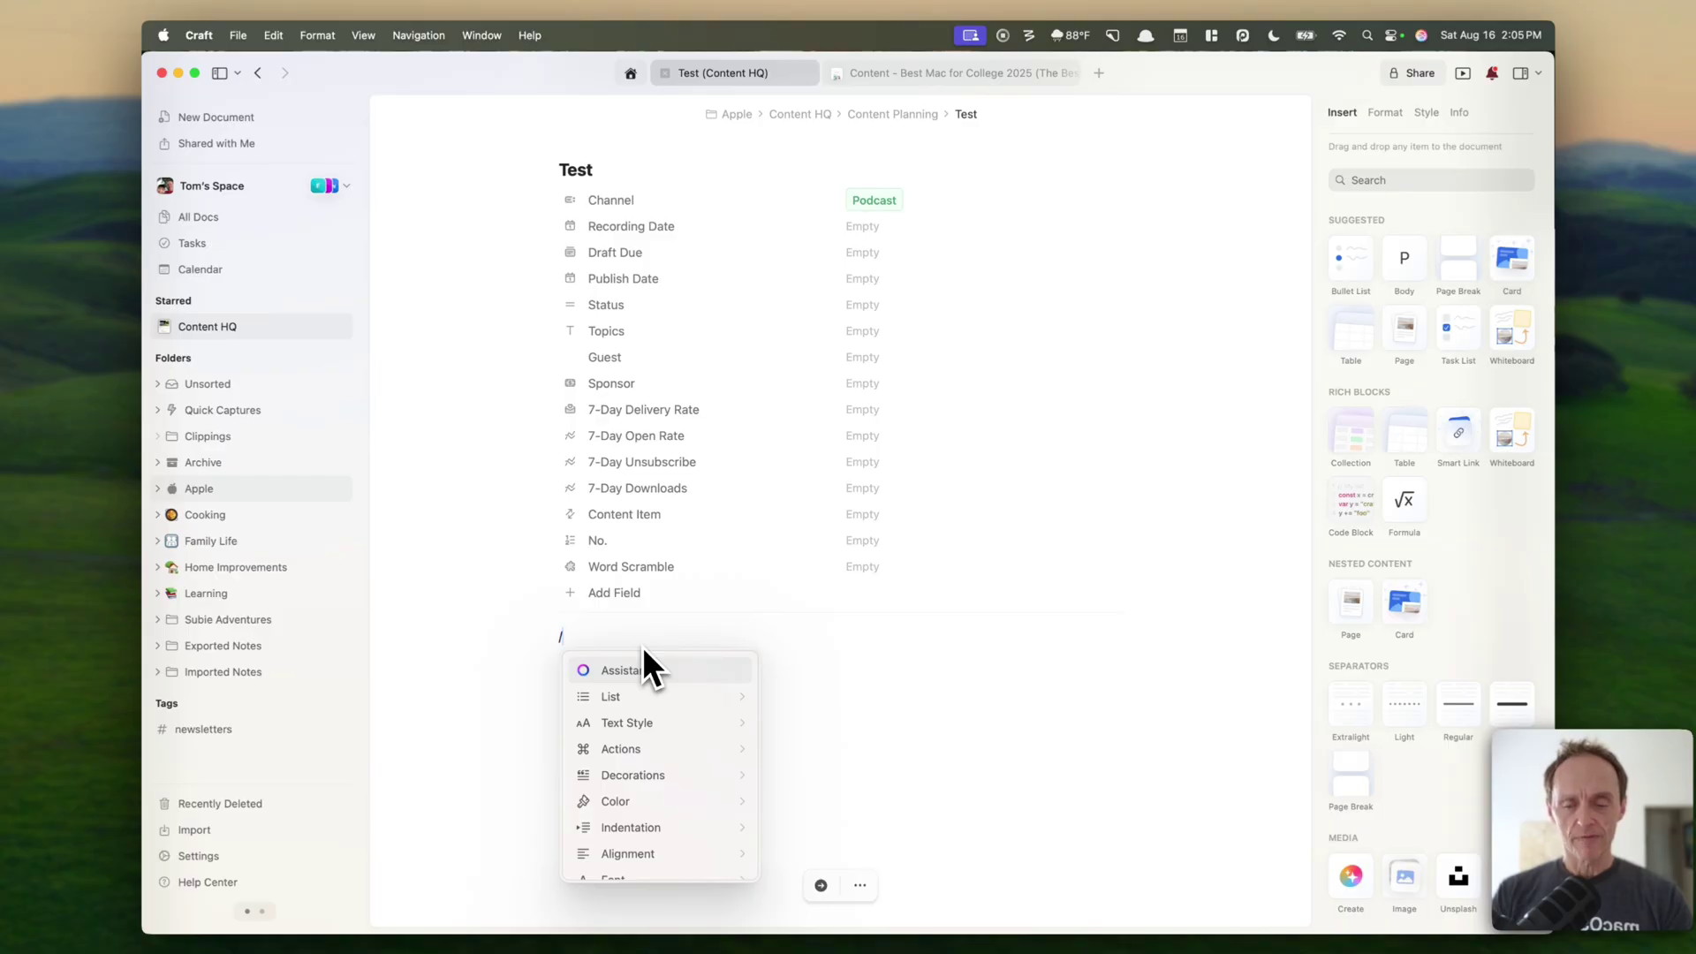
pyautogui.write('temp')
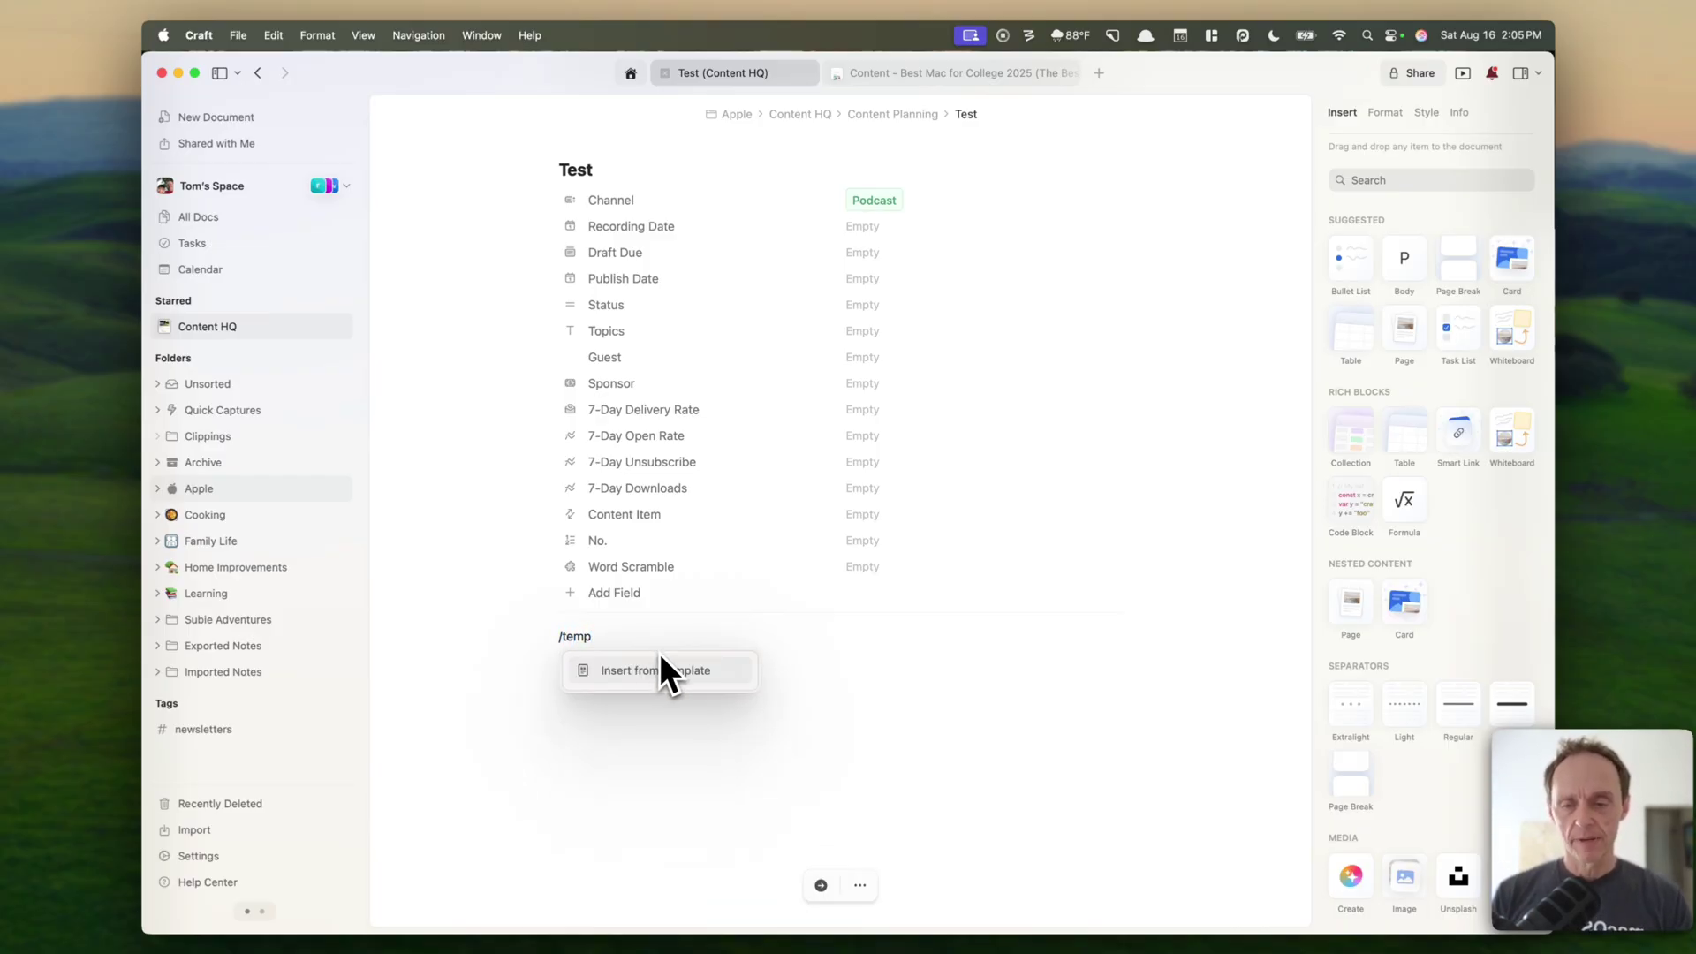
# Step: Open the Templates gallery and preview 'E### - Episode Note Template' from My Templates
pyautogui.click(665, 677)
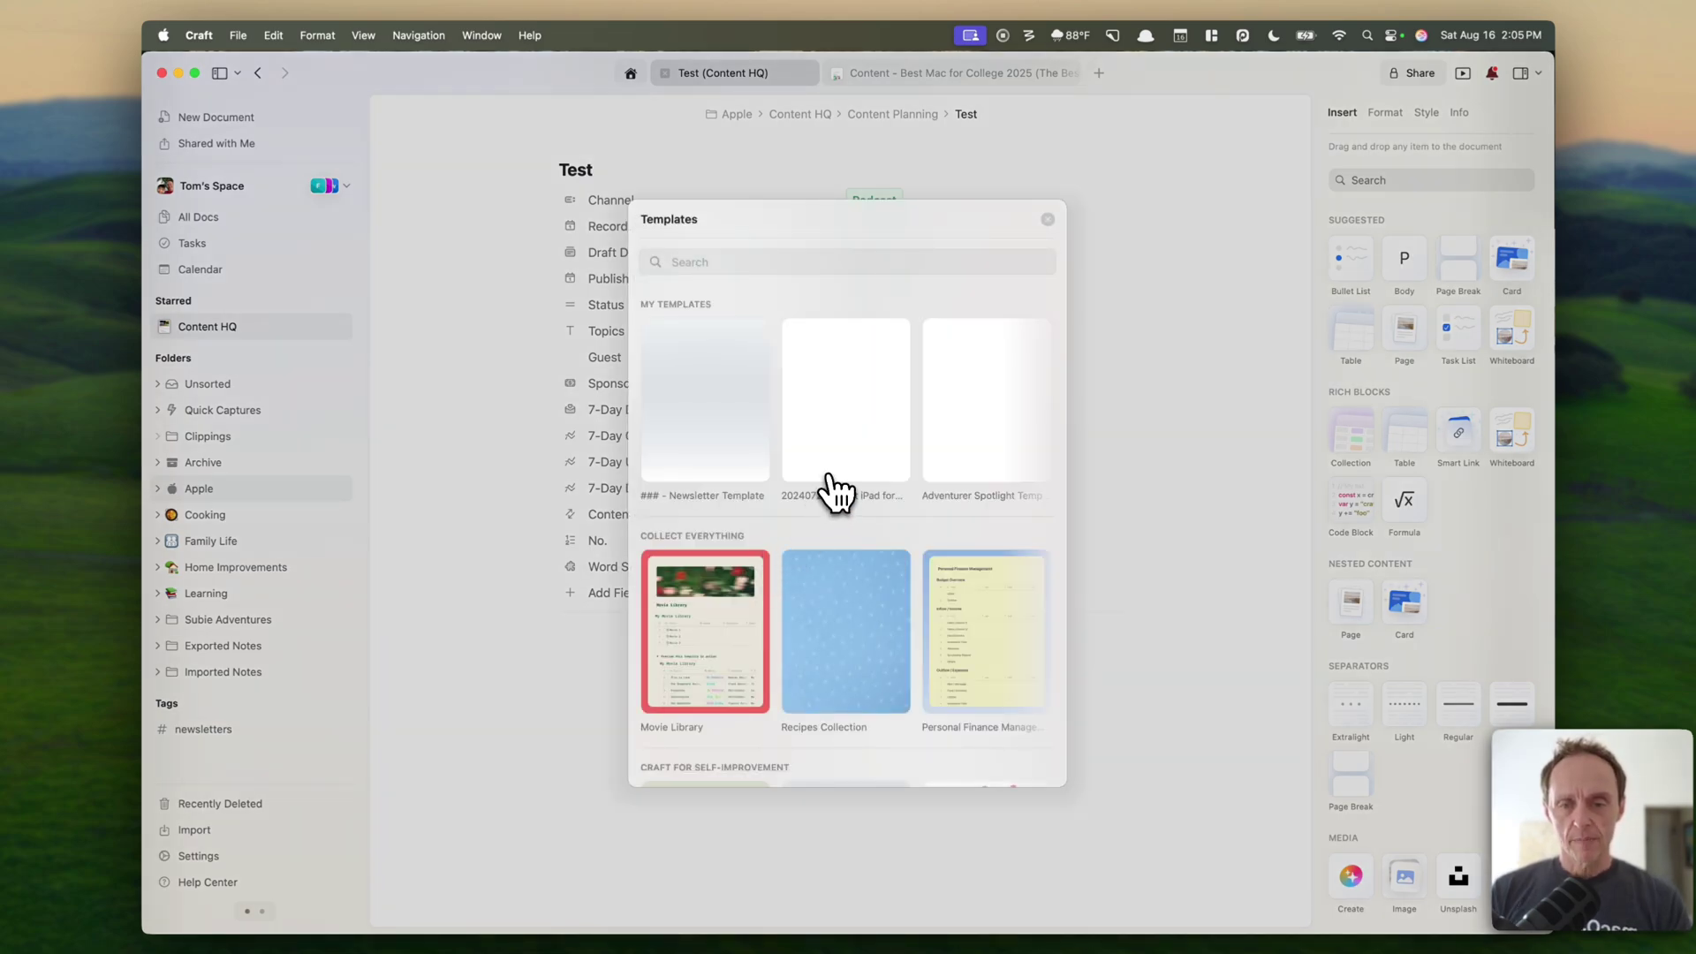
pyautogui.scroll(-2, 840, 623)
pyautogui.scroll(-10, 840, 623)
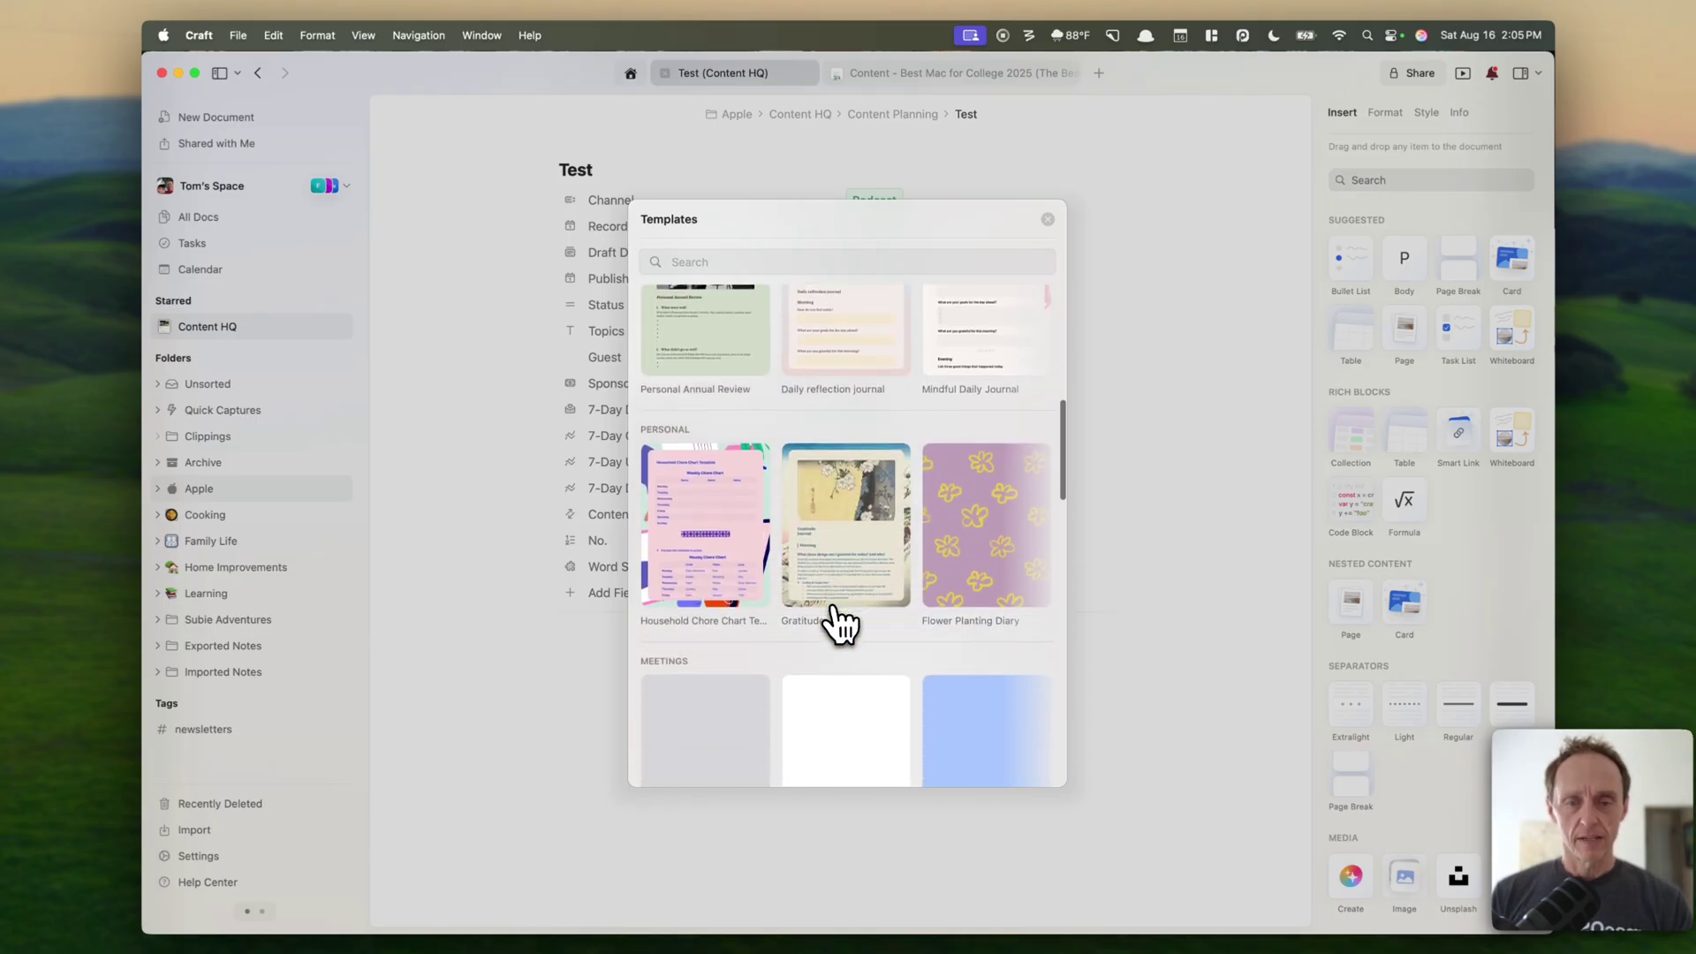
pyautogui.scroll(-7, 840, 622)
pyautogui.scroll(7, 839, 623)
pyautogui.scroll(10, 840, 623)
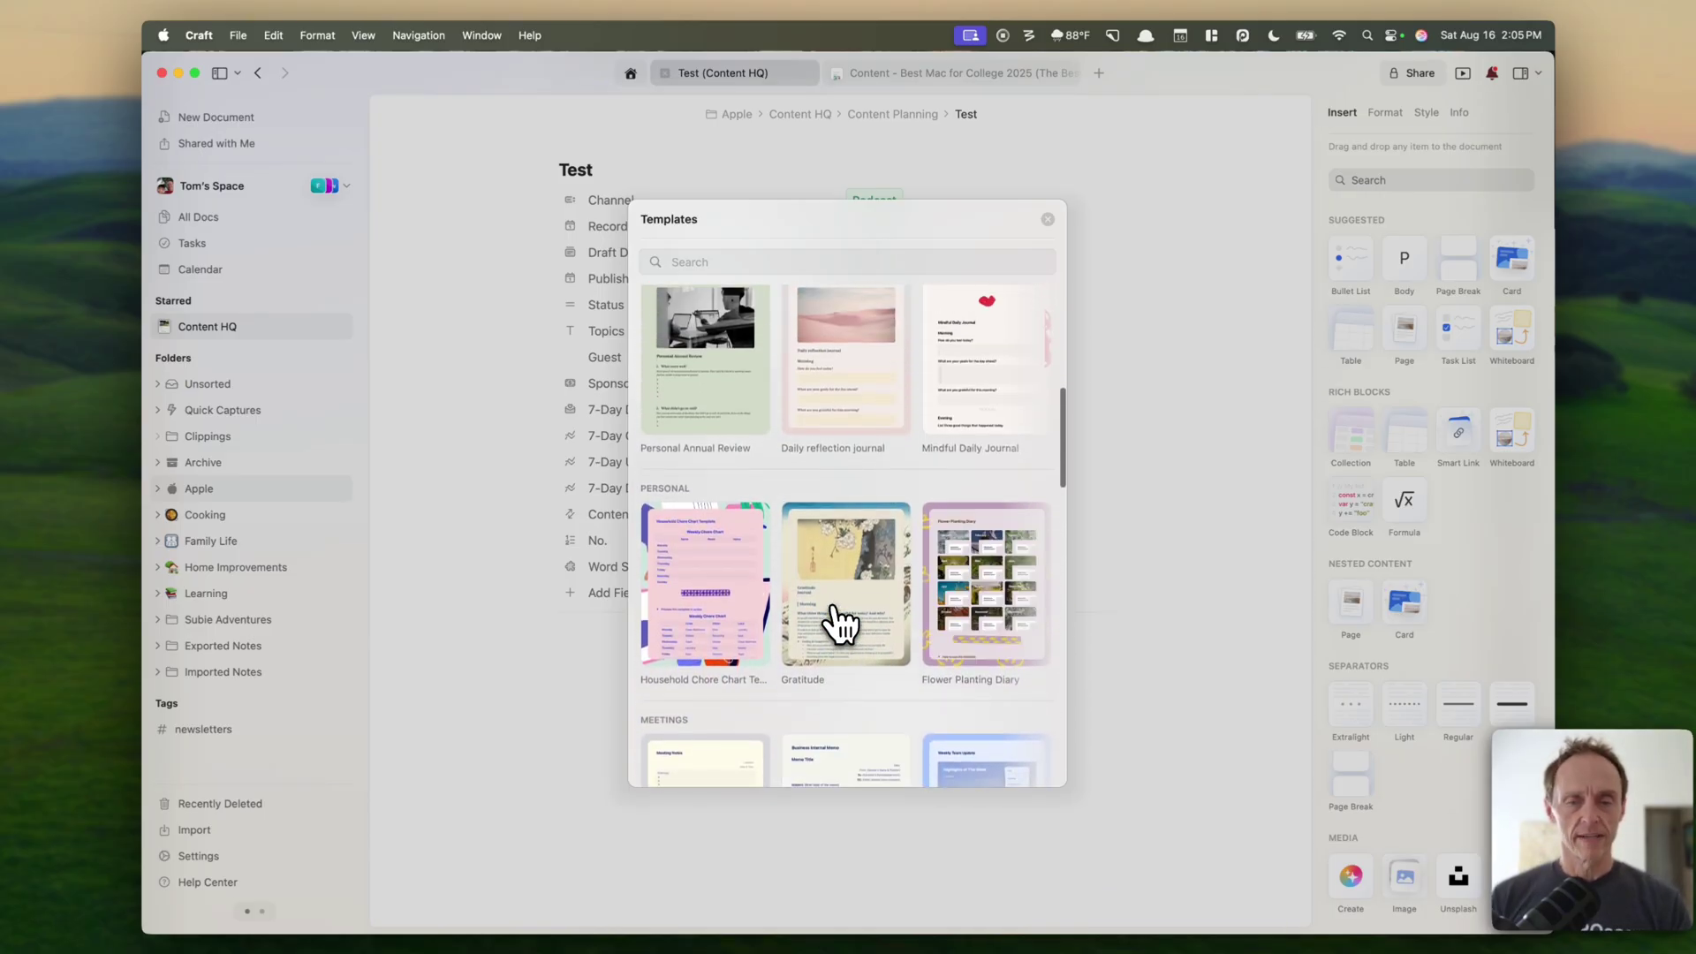
pyautogui.scroll(6, 839, 623)
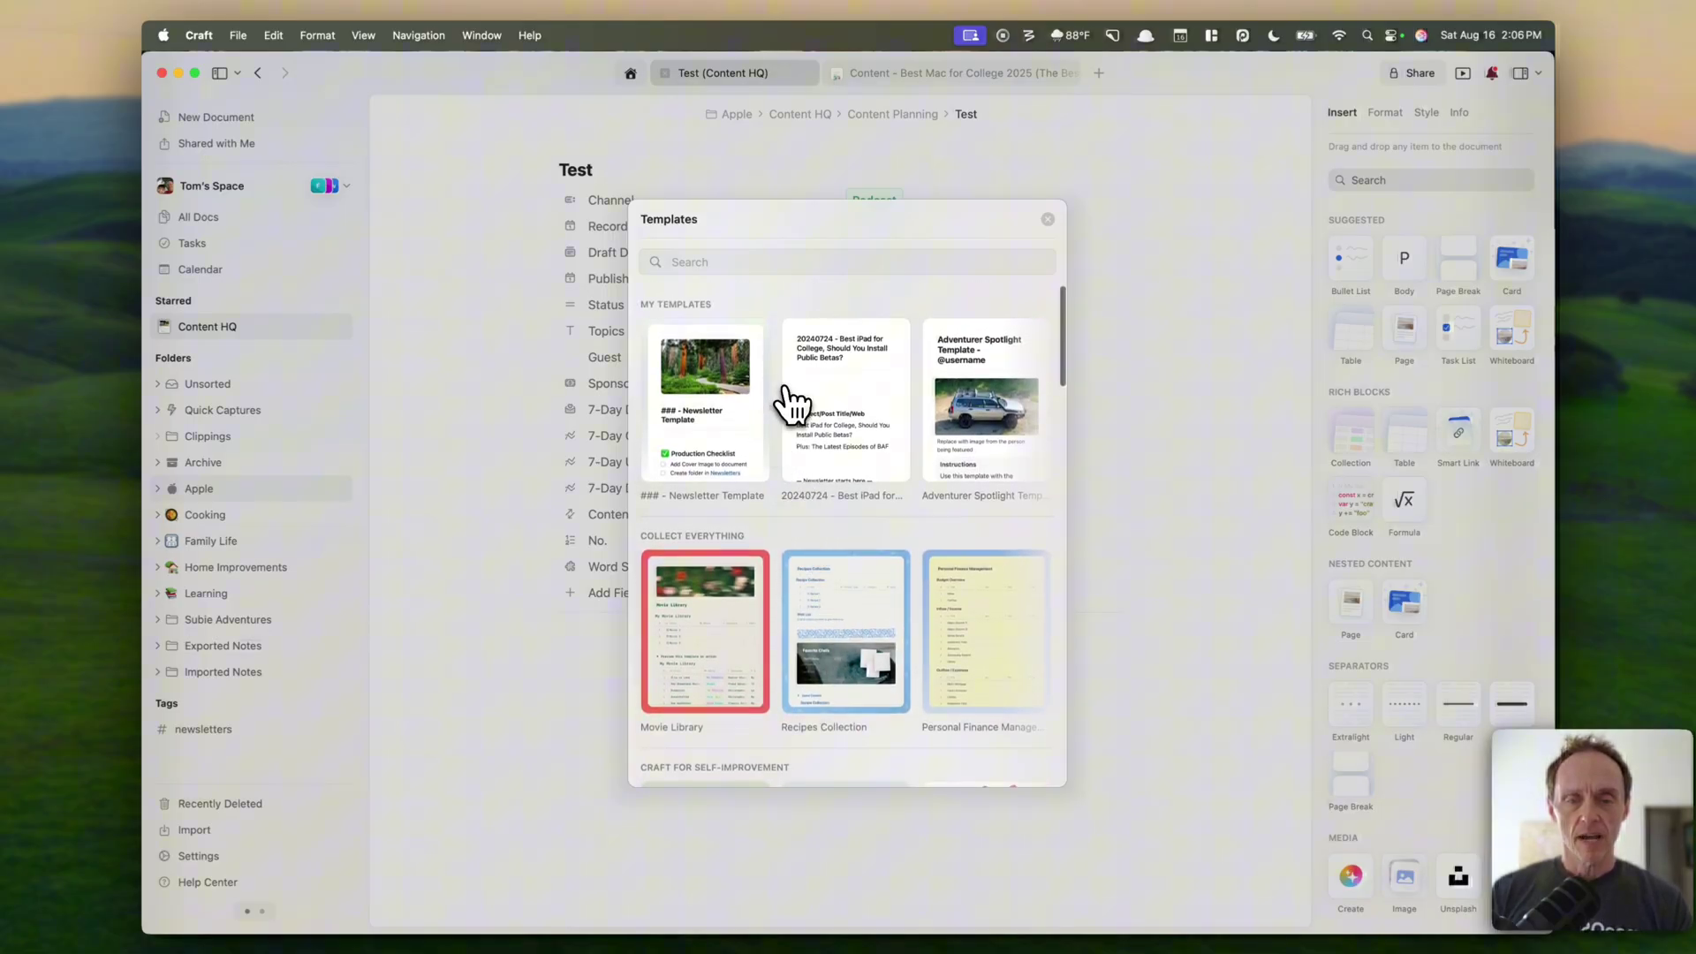
pyautogui.hscroll(5, 782, 405)
pyautogui.hscroll(3, 795, 405)
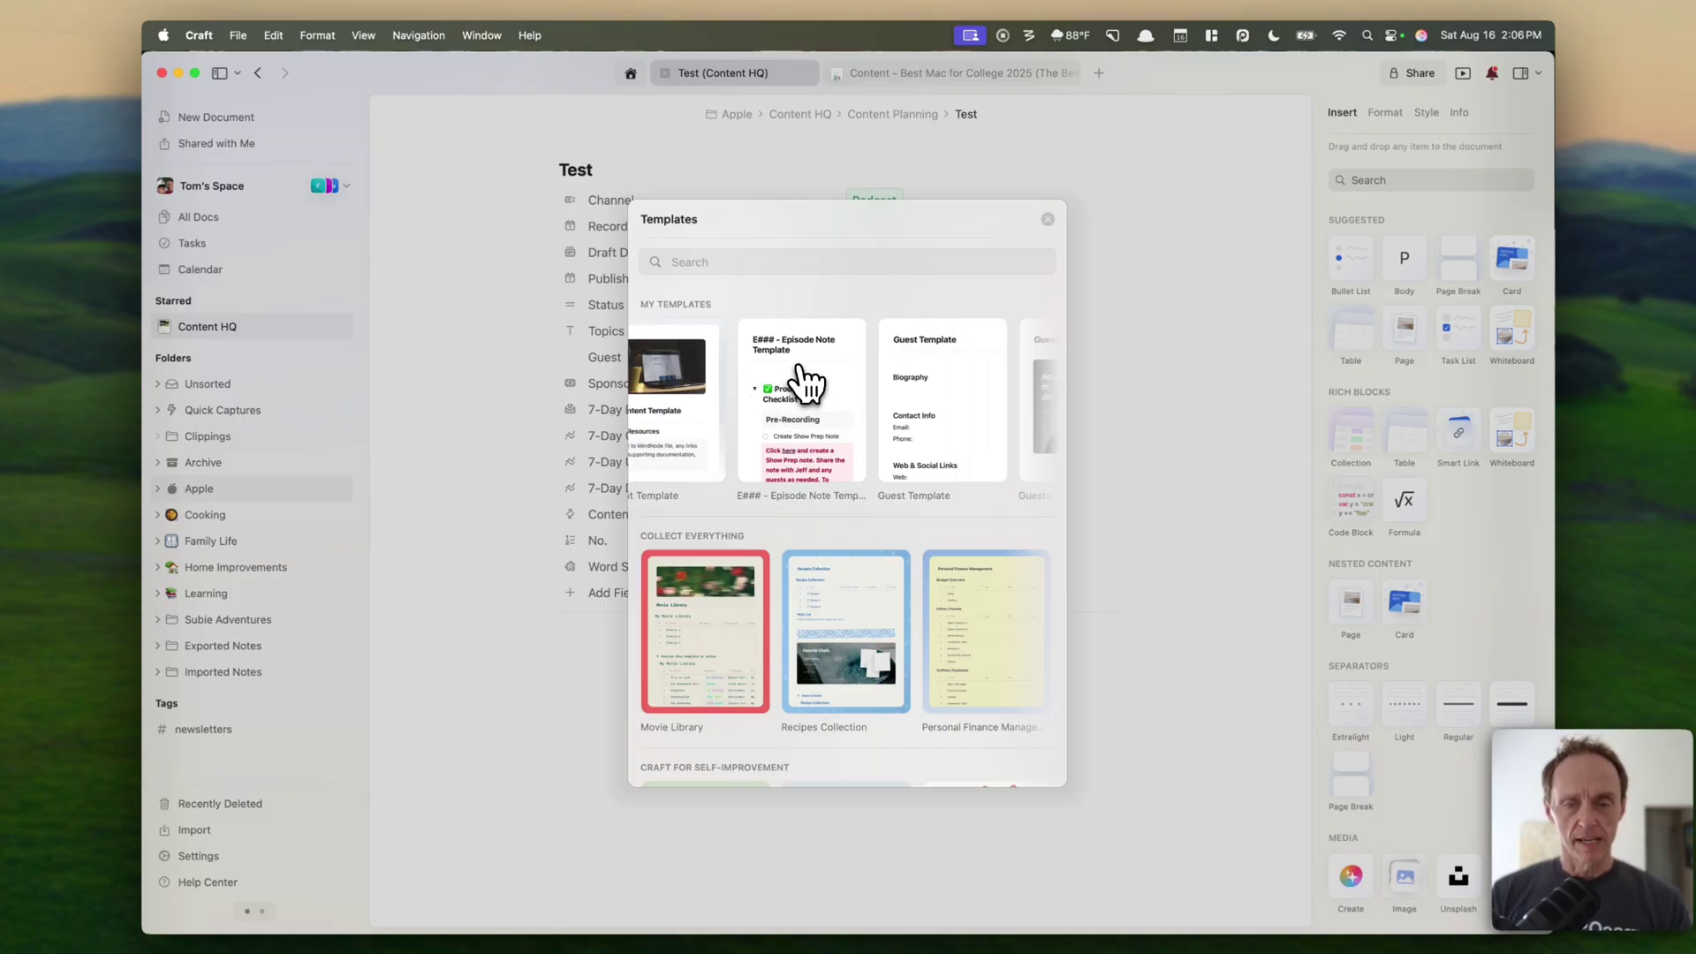
pyautogui.click(800, 371)
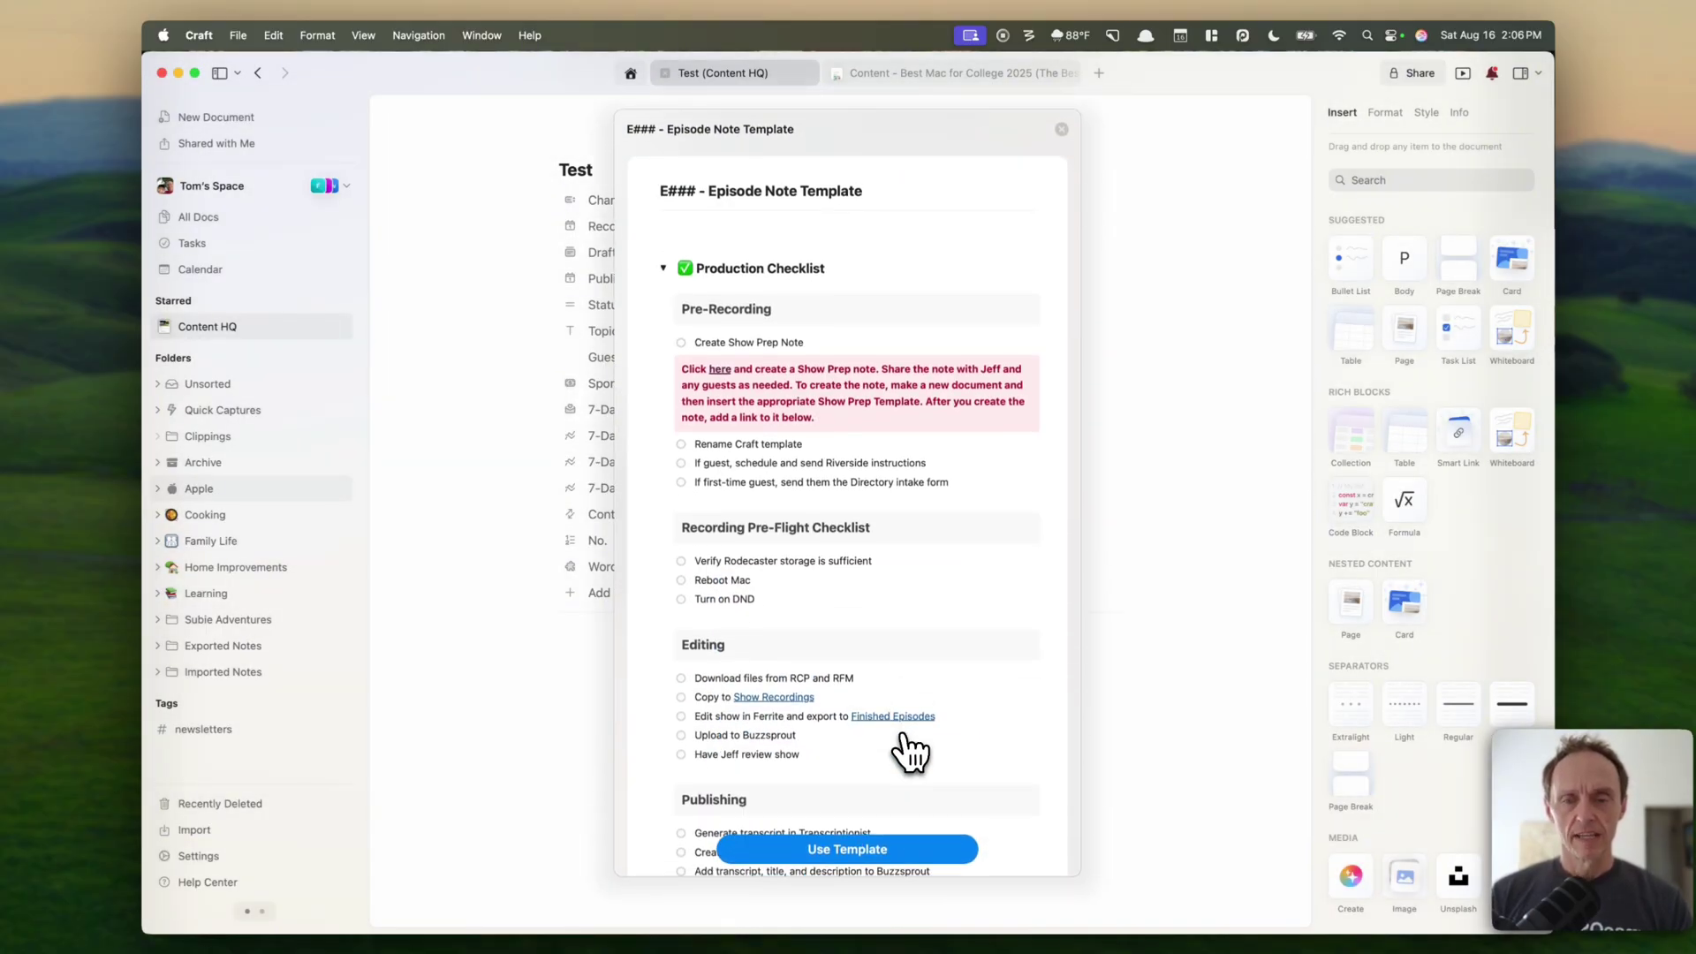
# Step: Apply the Episode Note template to Test and expand the Production Checklist to review it
pyautogui.click(862, 849)
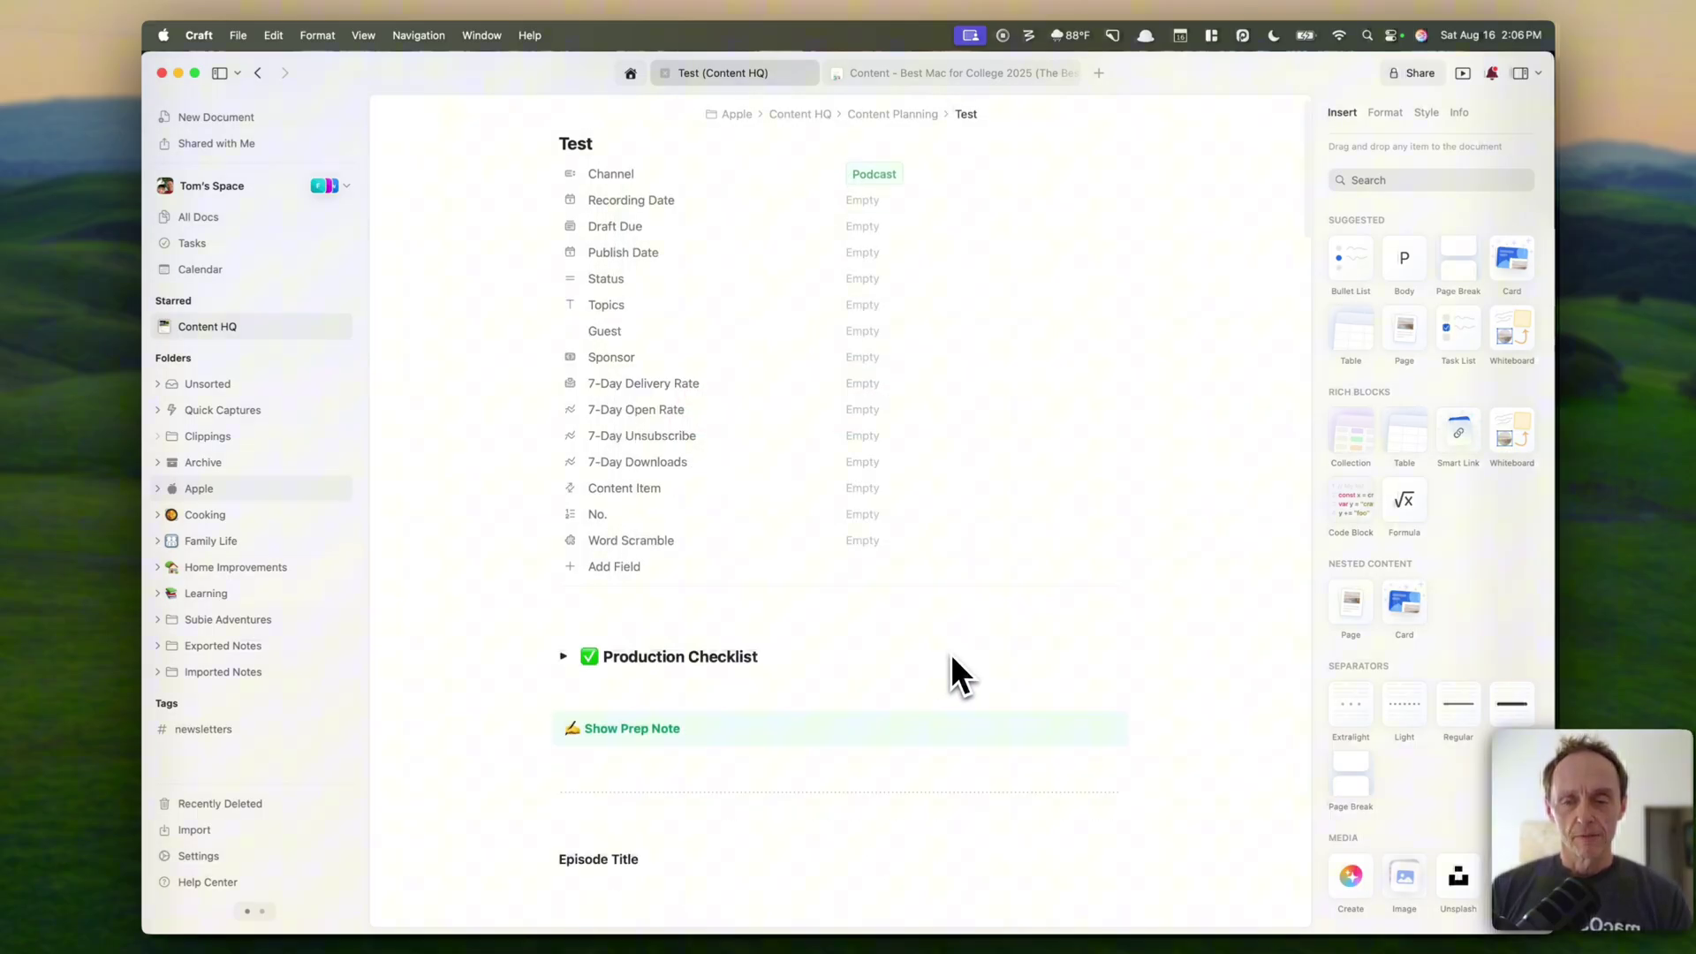
pyautogui.scroll(-8, 950, 654)
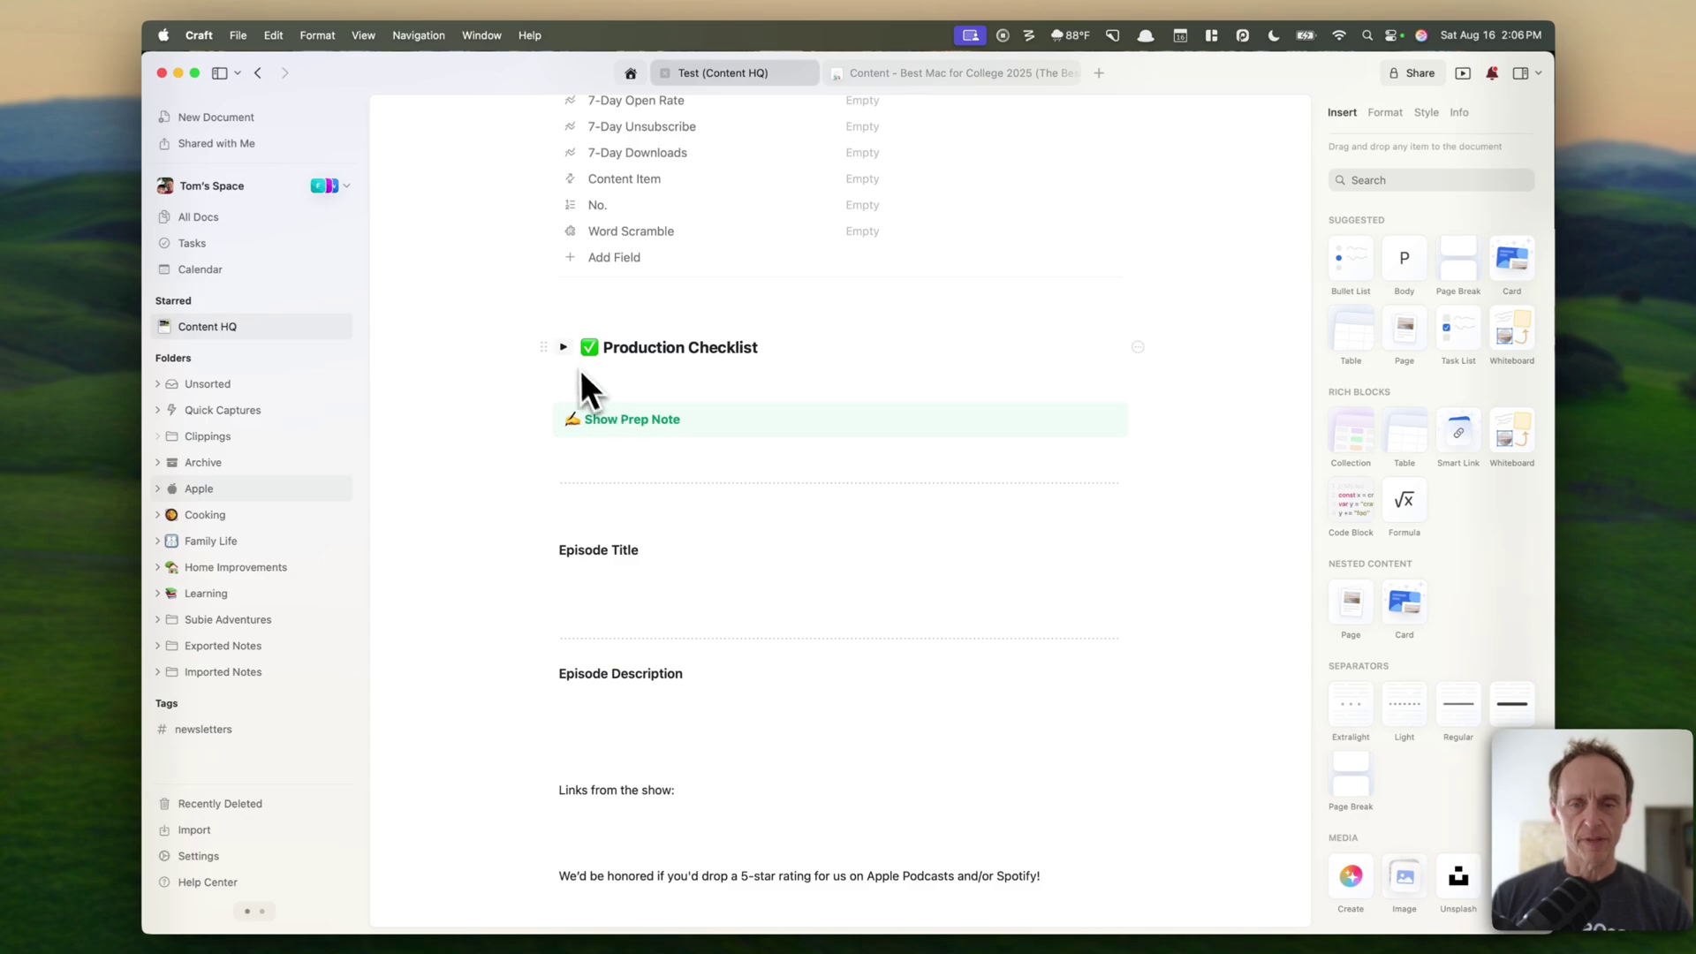
pyautogui.click(563, 348)
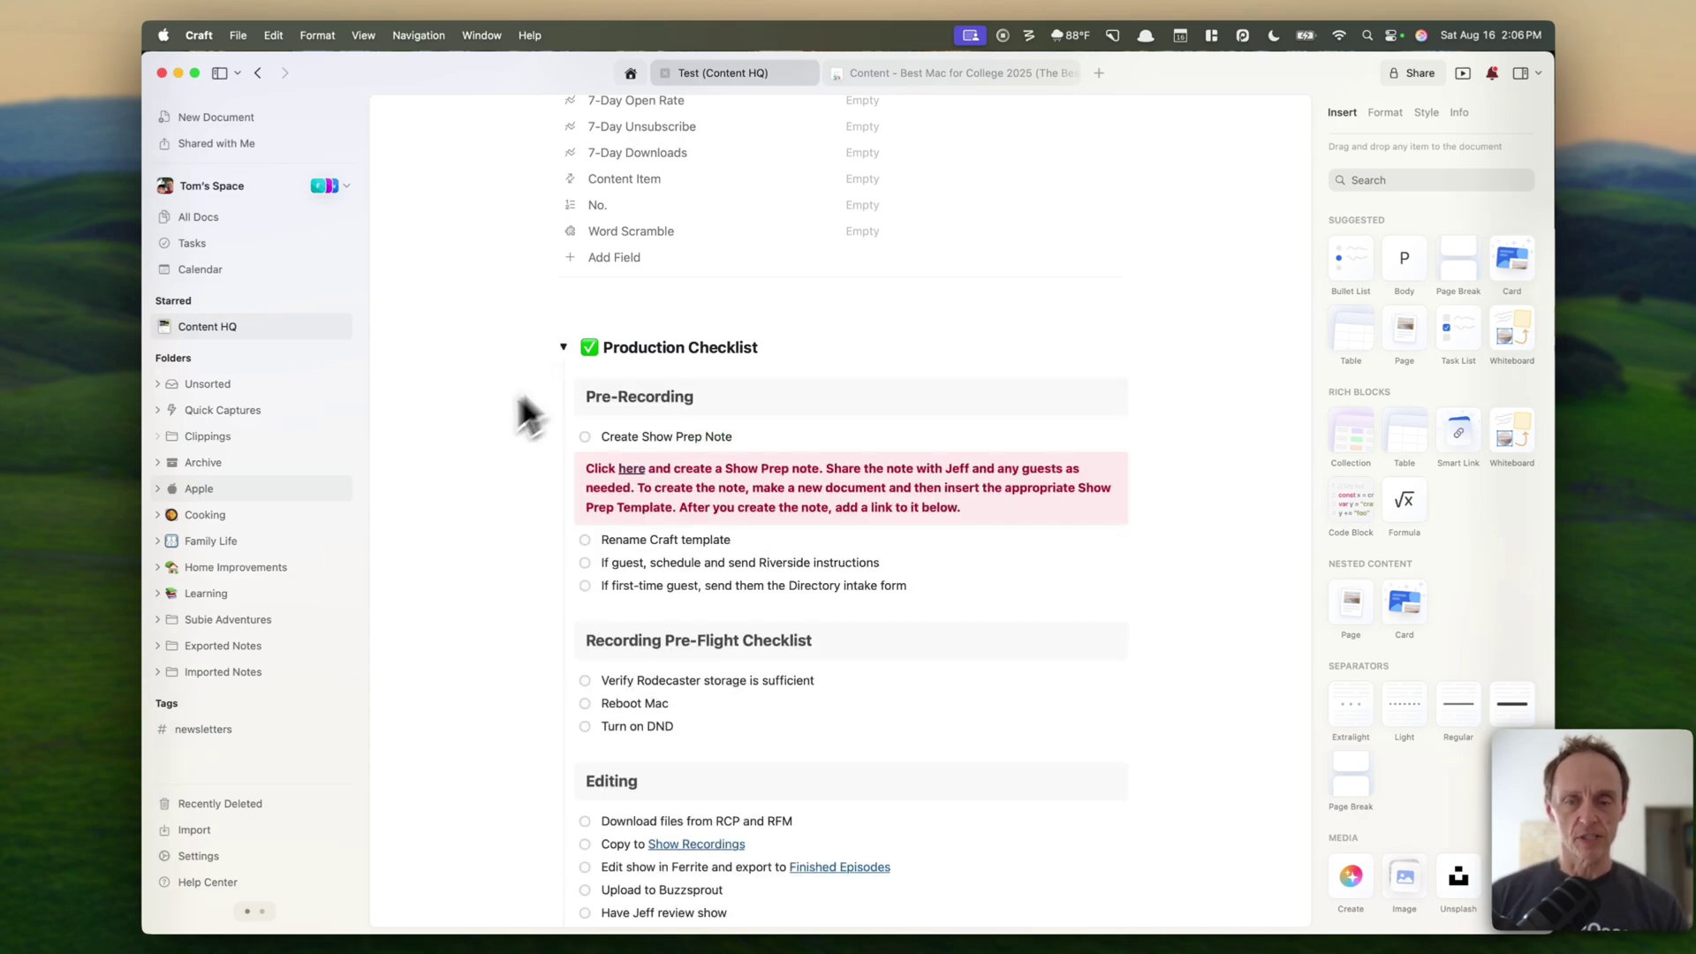
pyautogui.scroll(-2, 453, 441)
pyautogui.scroll(-3, 452, 441)
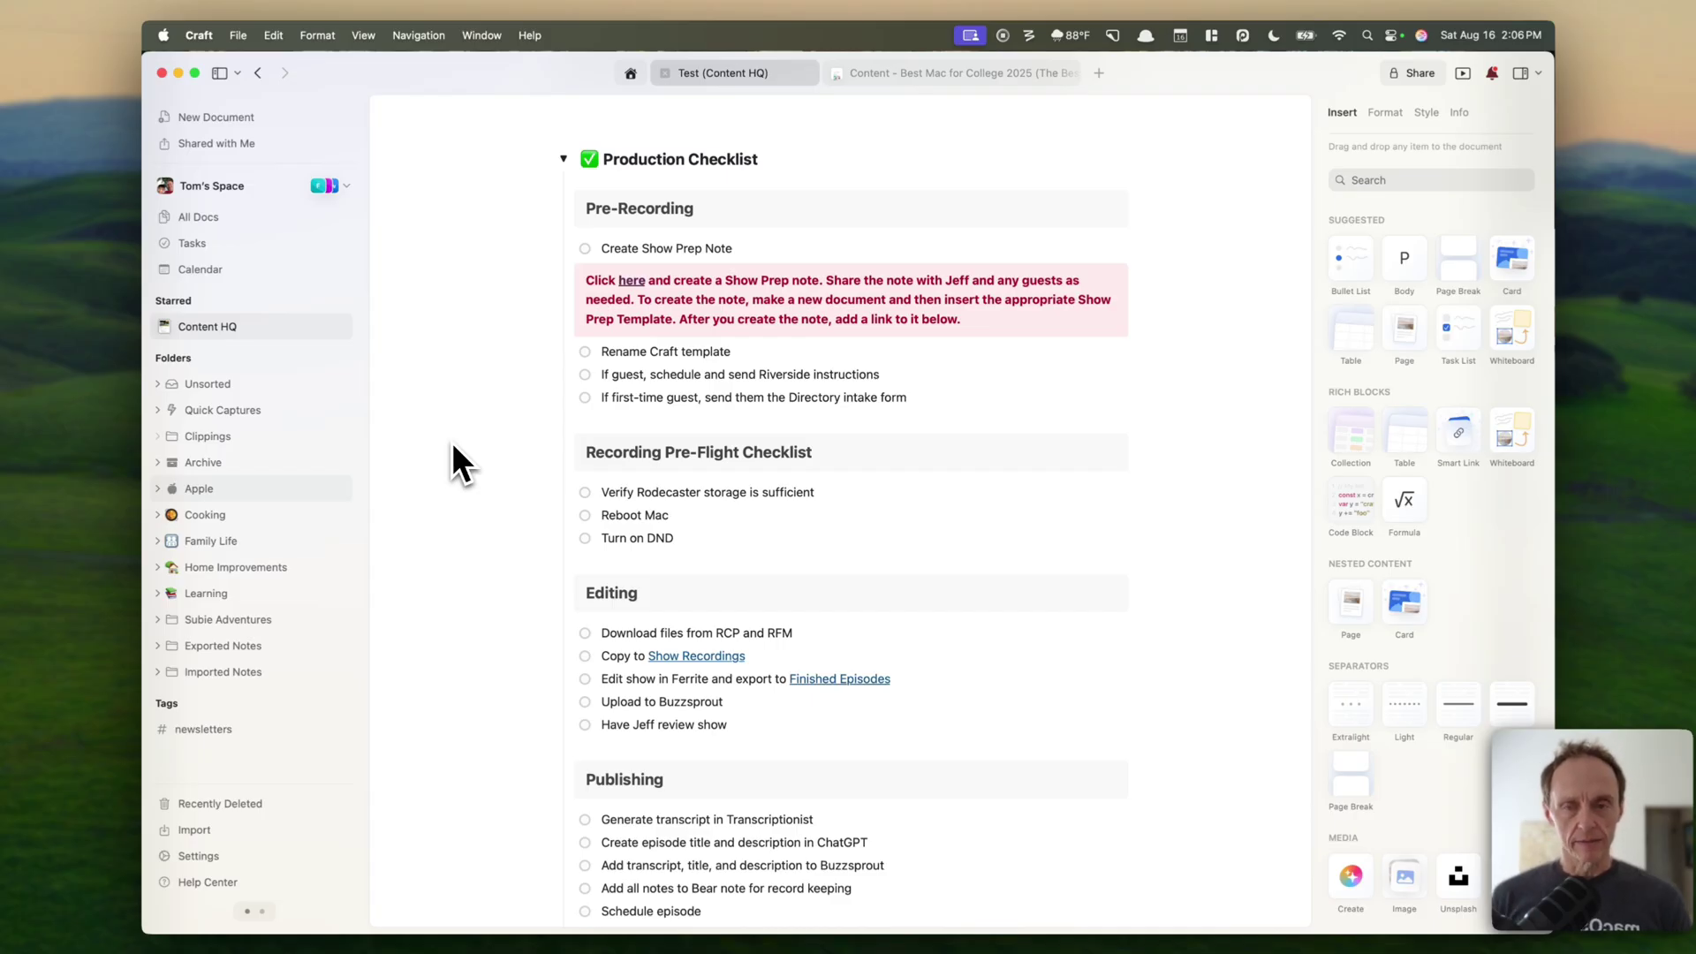
pyautogui.scroll(-3, 452, 442)
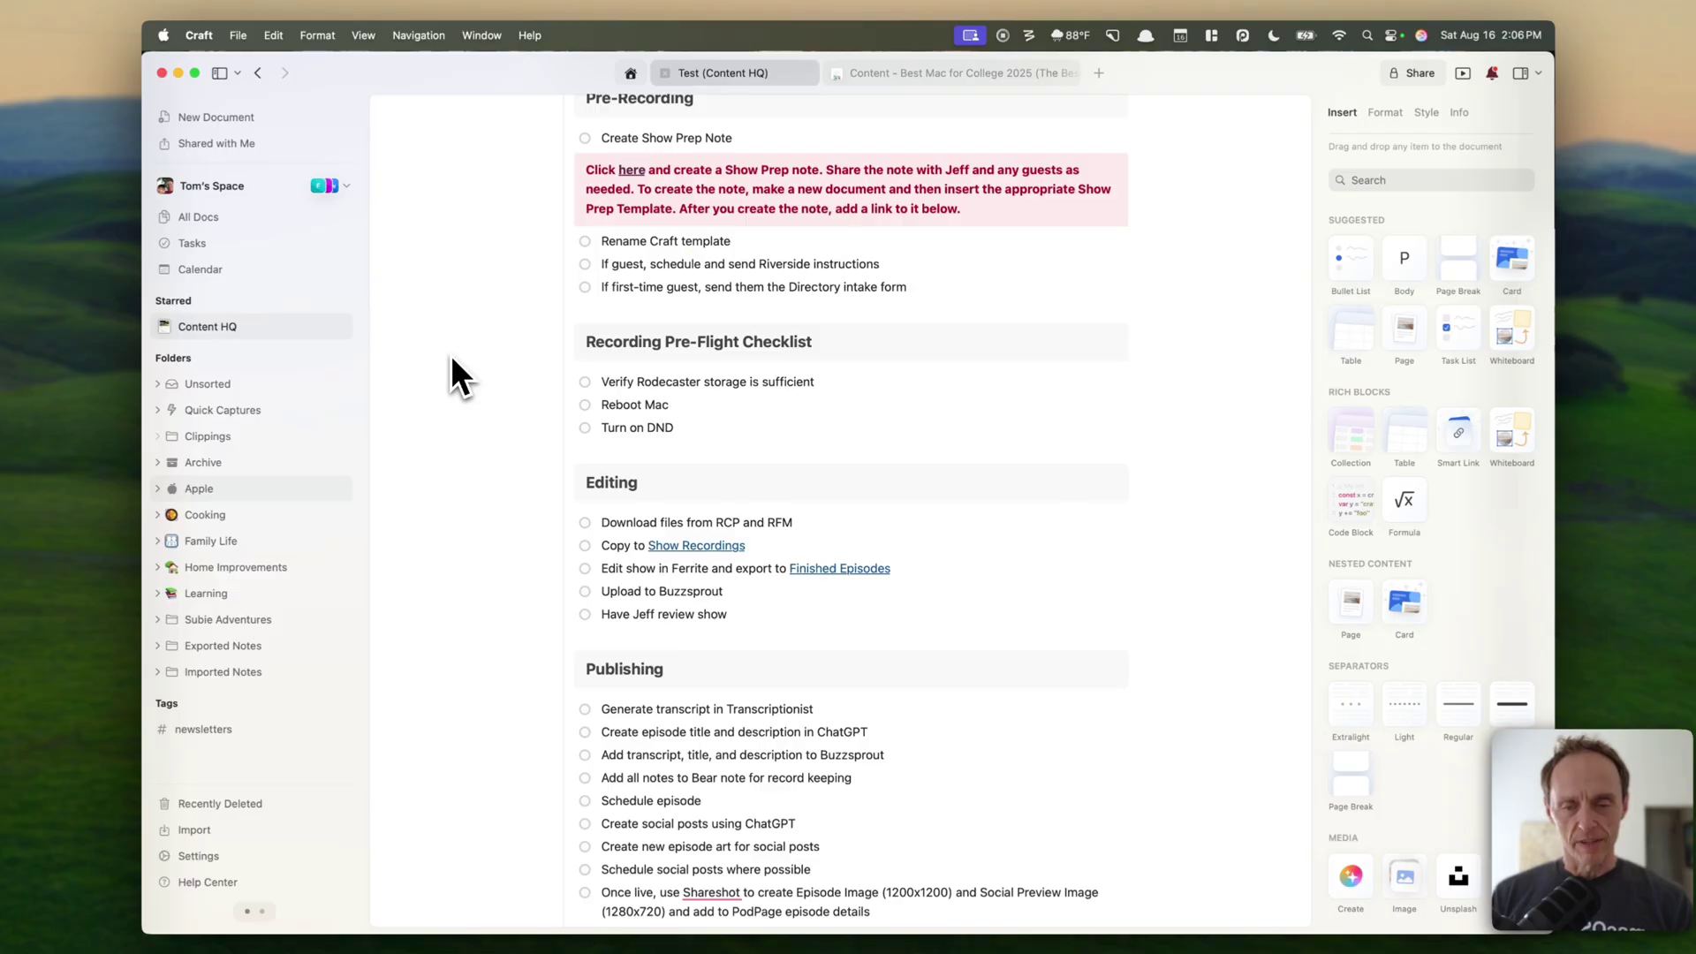
pyautogui.scroll(-4, 450, 354)
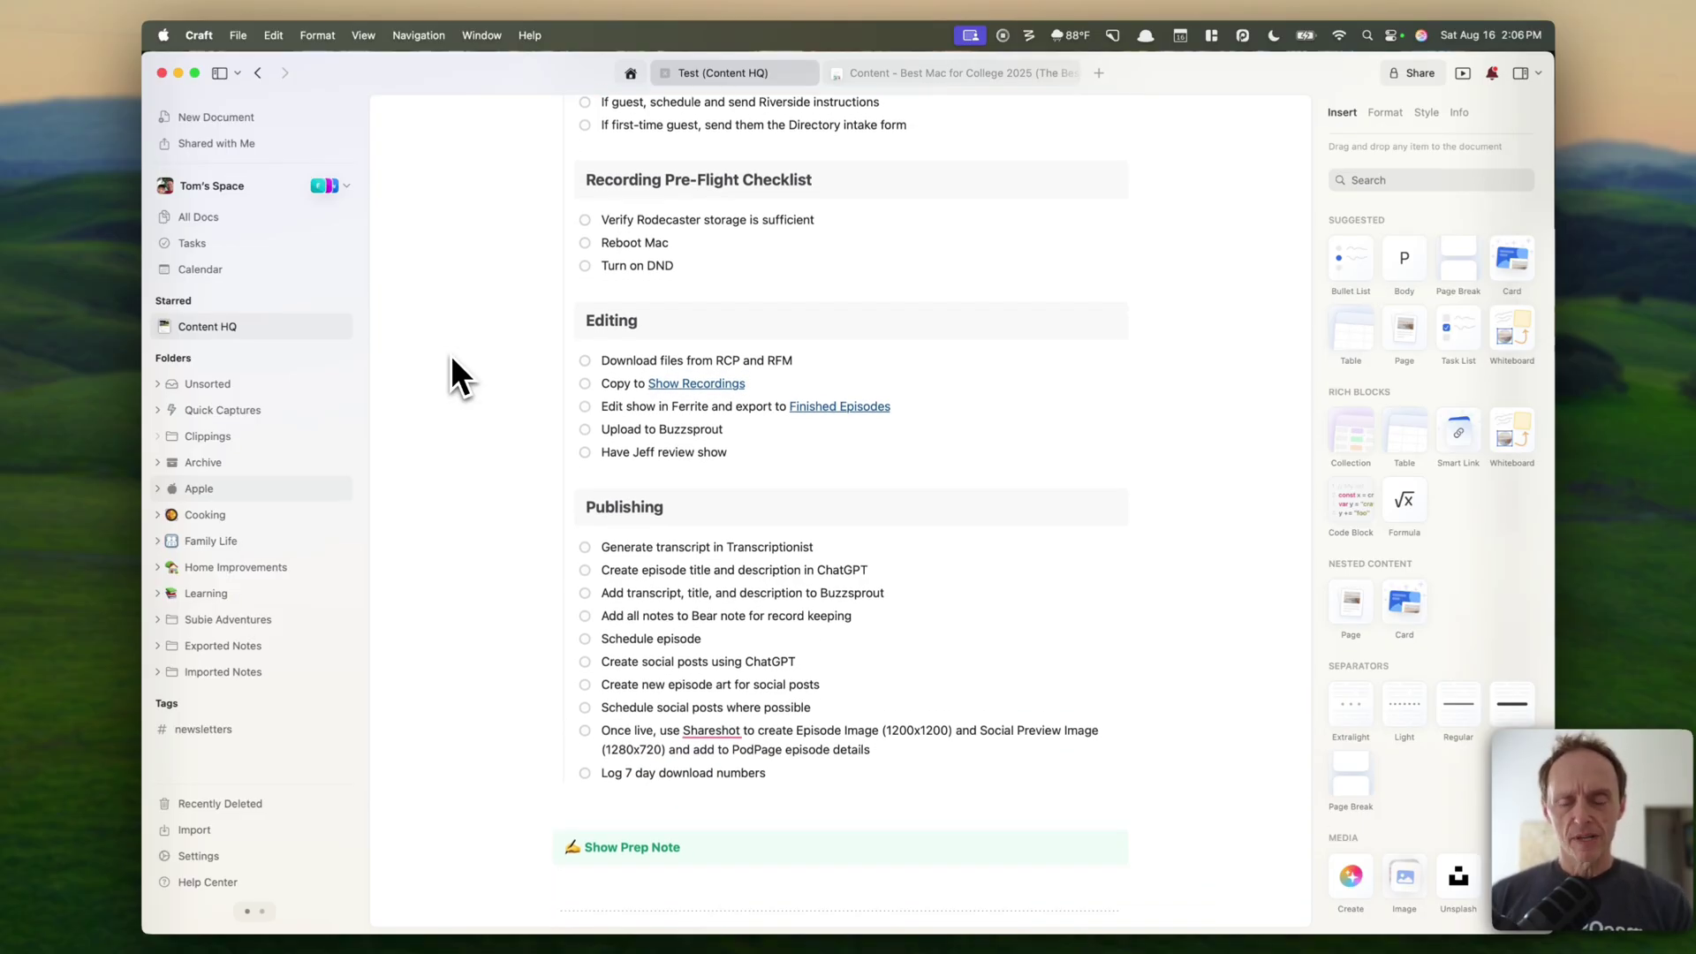
pyautogui.scroll(-5, 451, 353)
pyautogui.scroll(8, 451, 354)
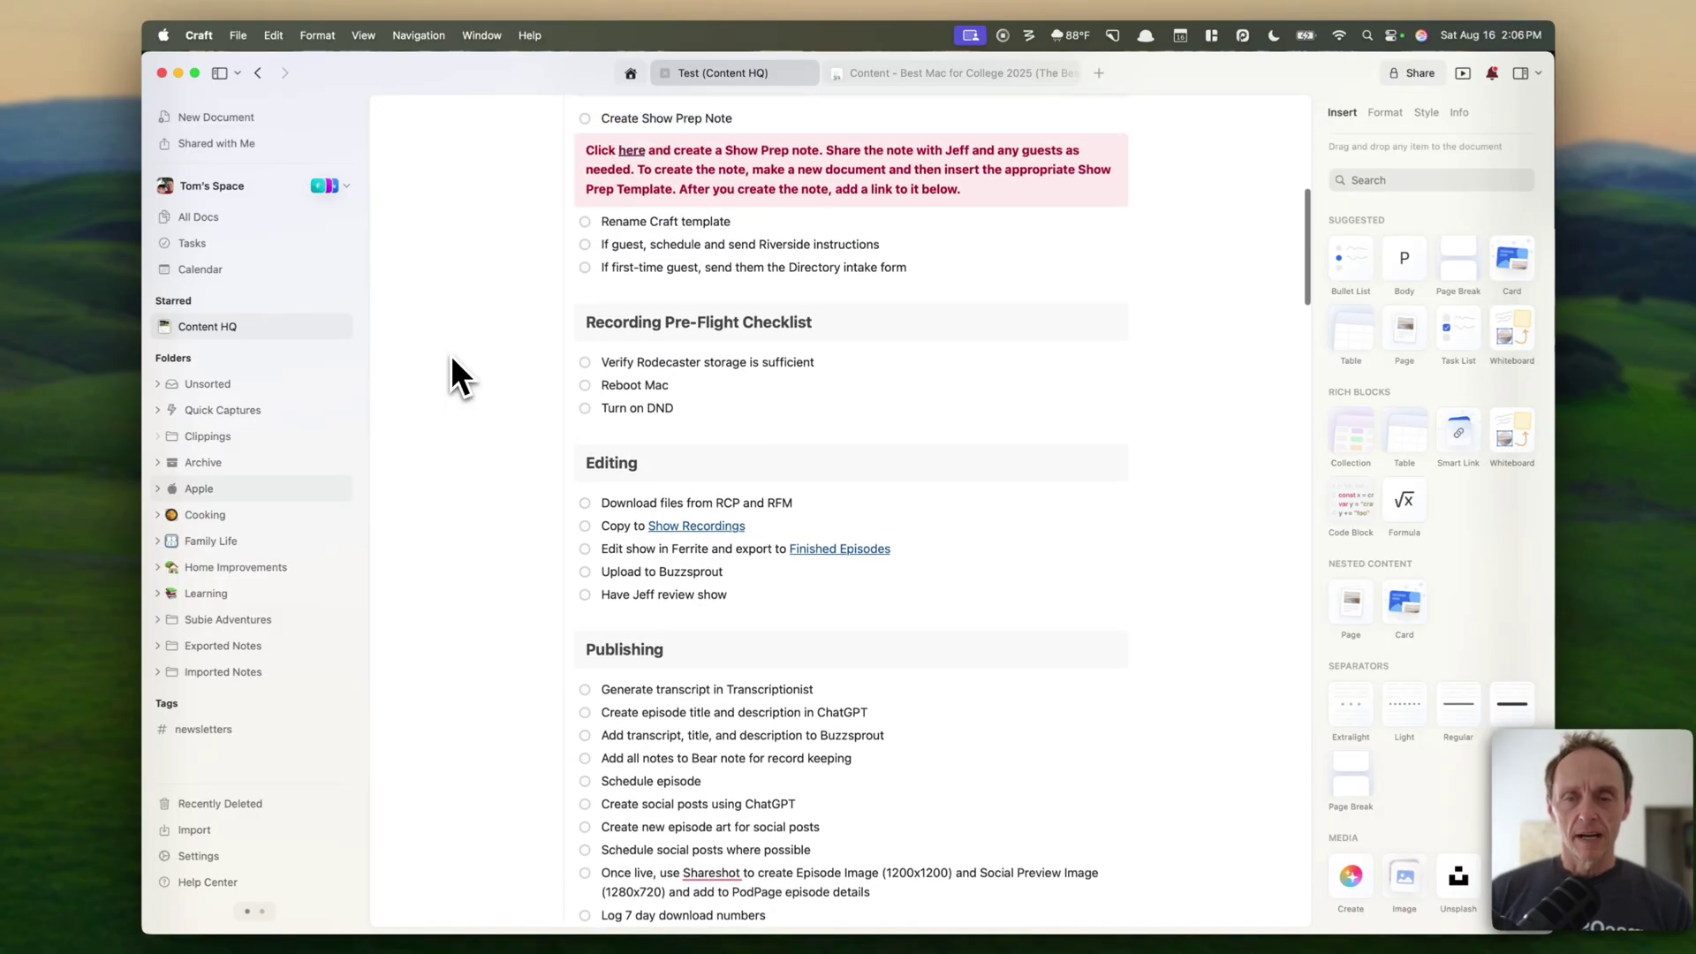
pyautogui.scroll(6, 451, 354)
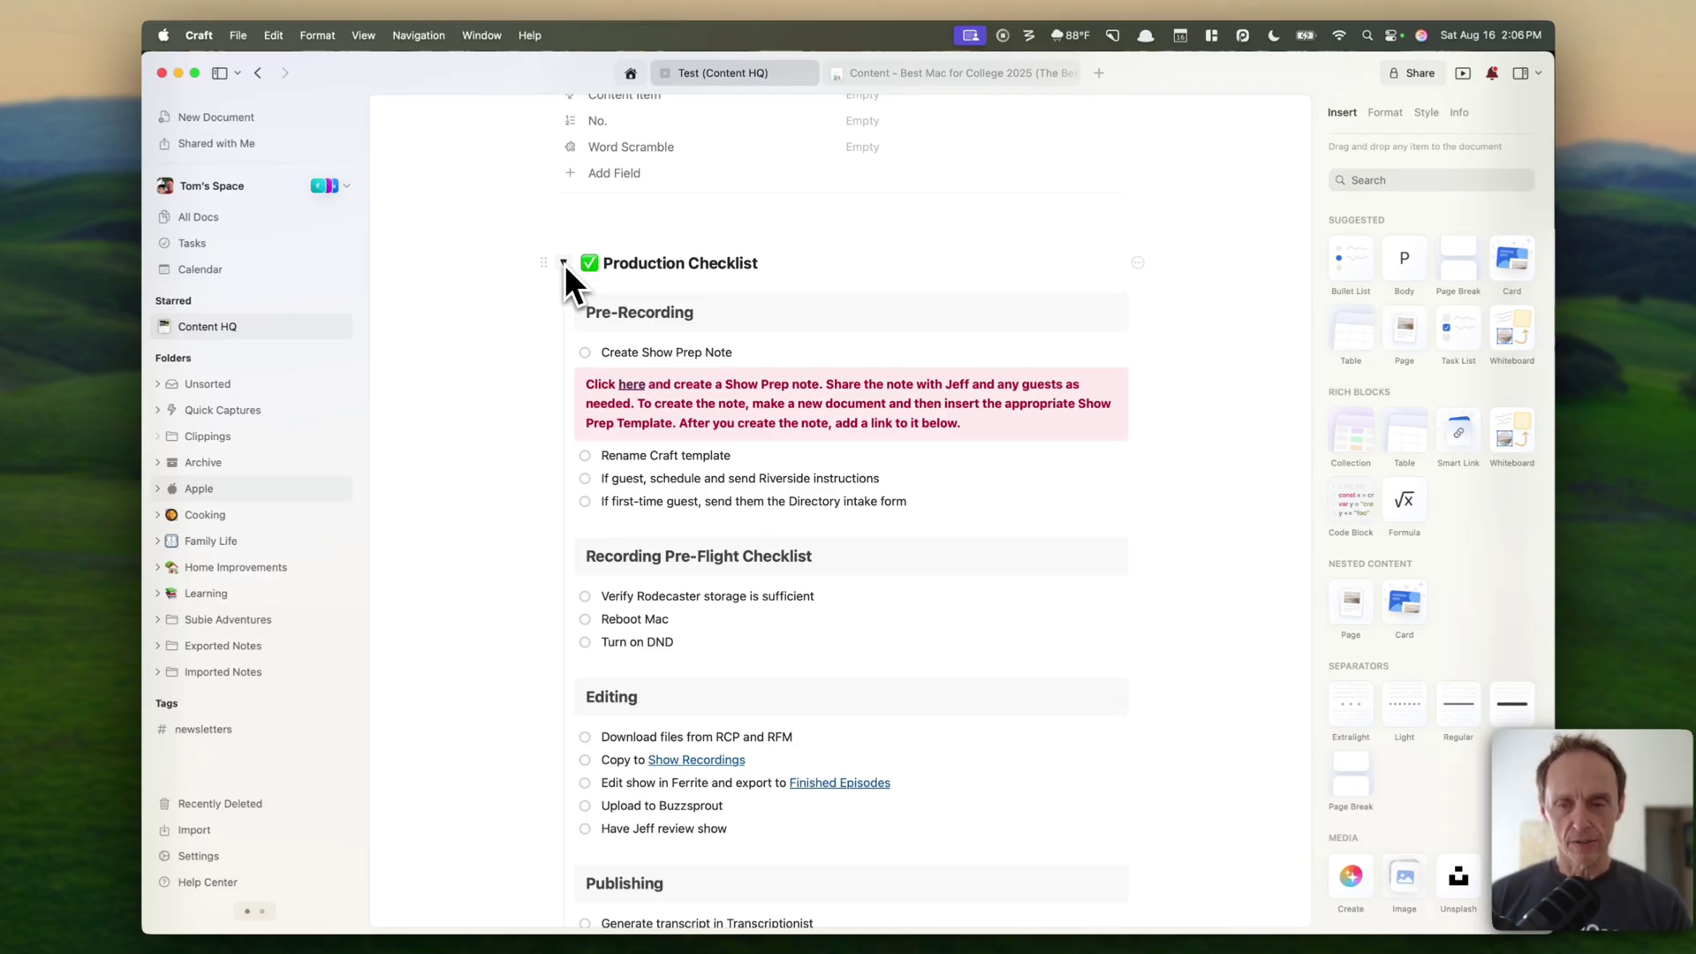
# Step: Collapse the Production Checklist and scroll down to the Where to Post and Episode Links sections
pyautogui.click(564, 262)
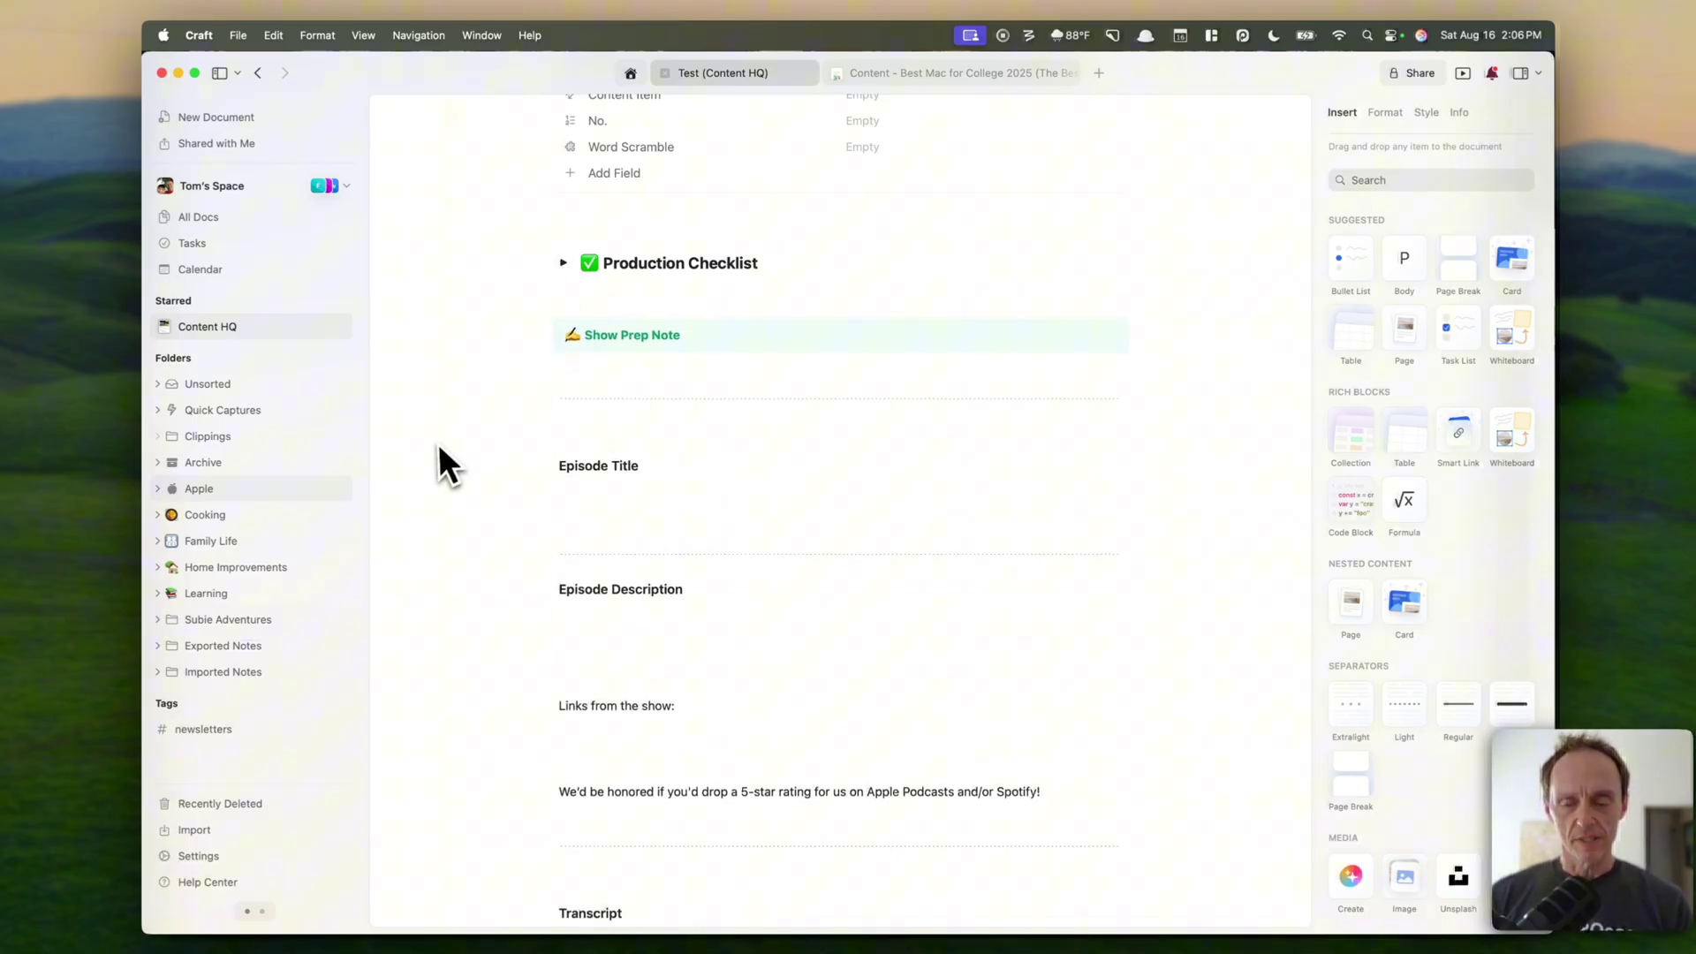
pyautogui.scroll(-5, 438, 448)
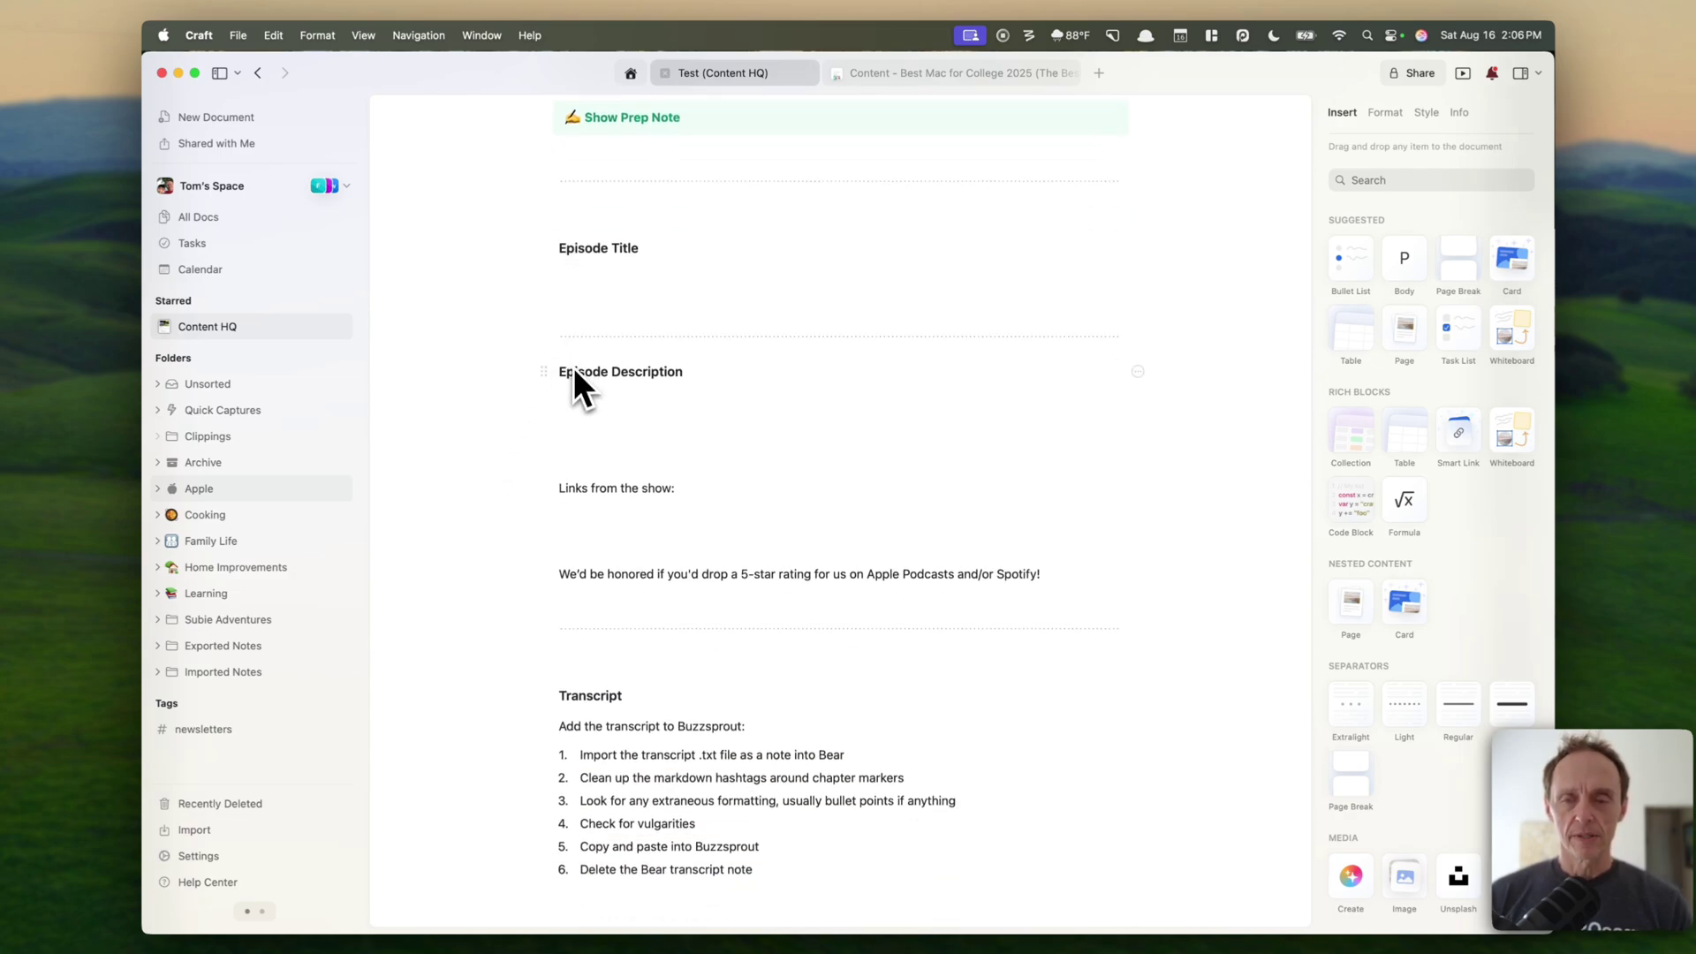
pyautogui.scroll(-8, 574, 396)
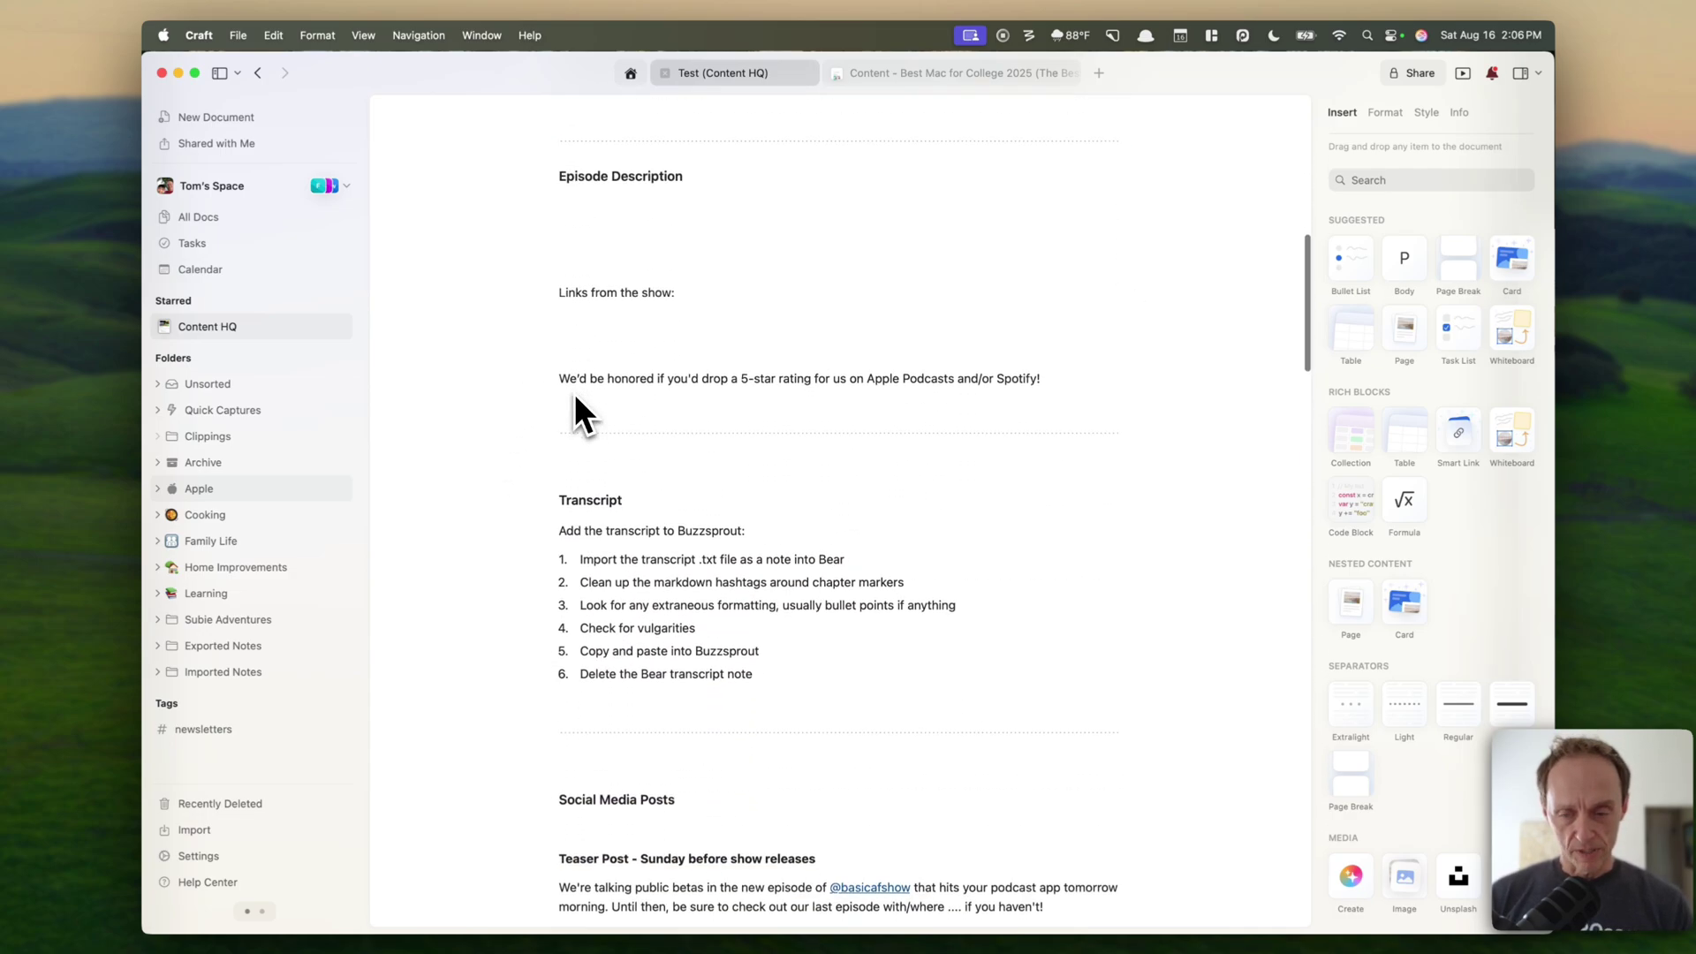
pyautogui.scroll(-7, 594, 468)
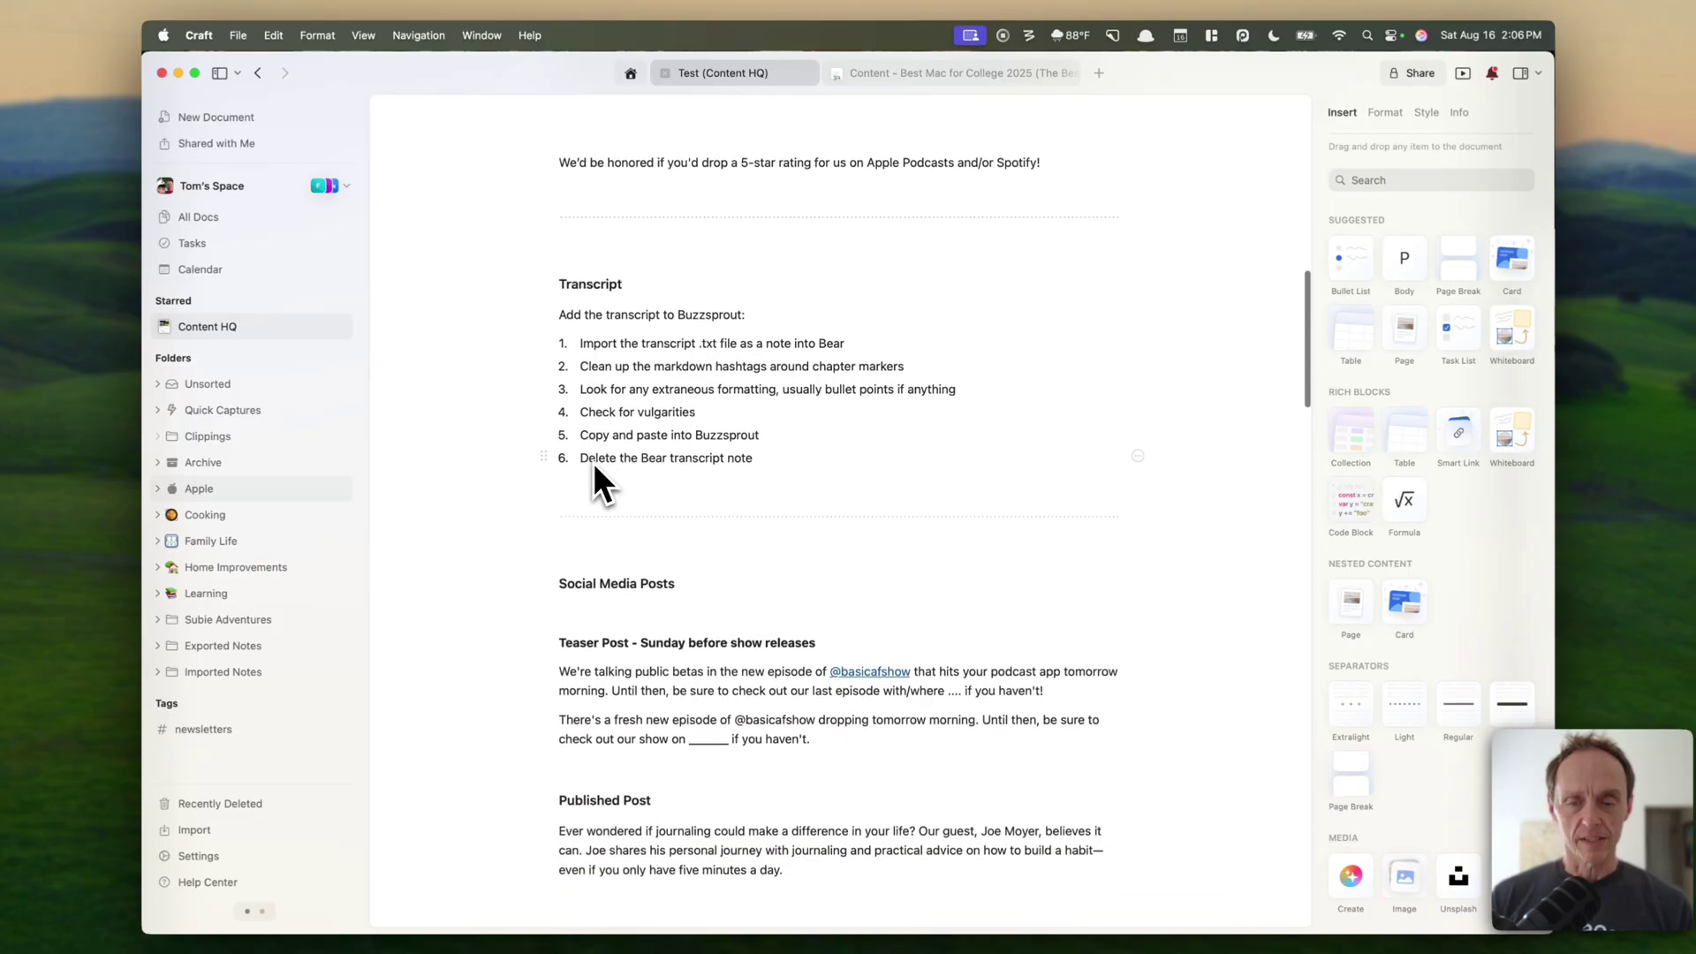
pyautogui.scroll(-6, 592, 463)
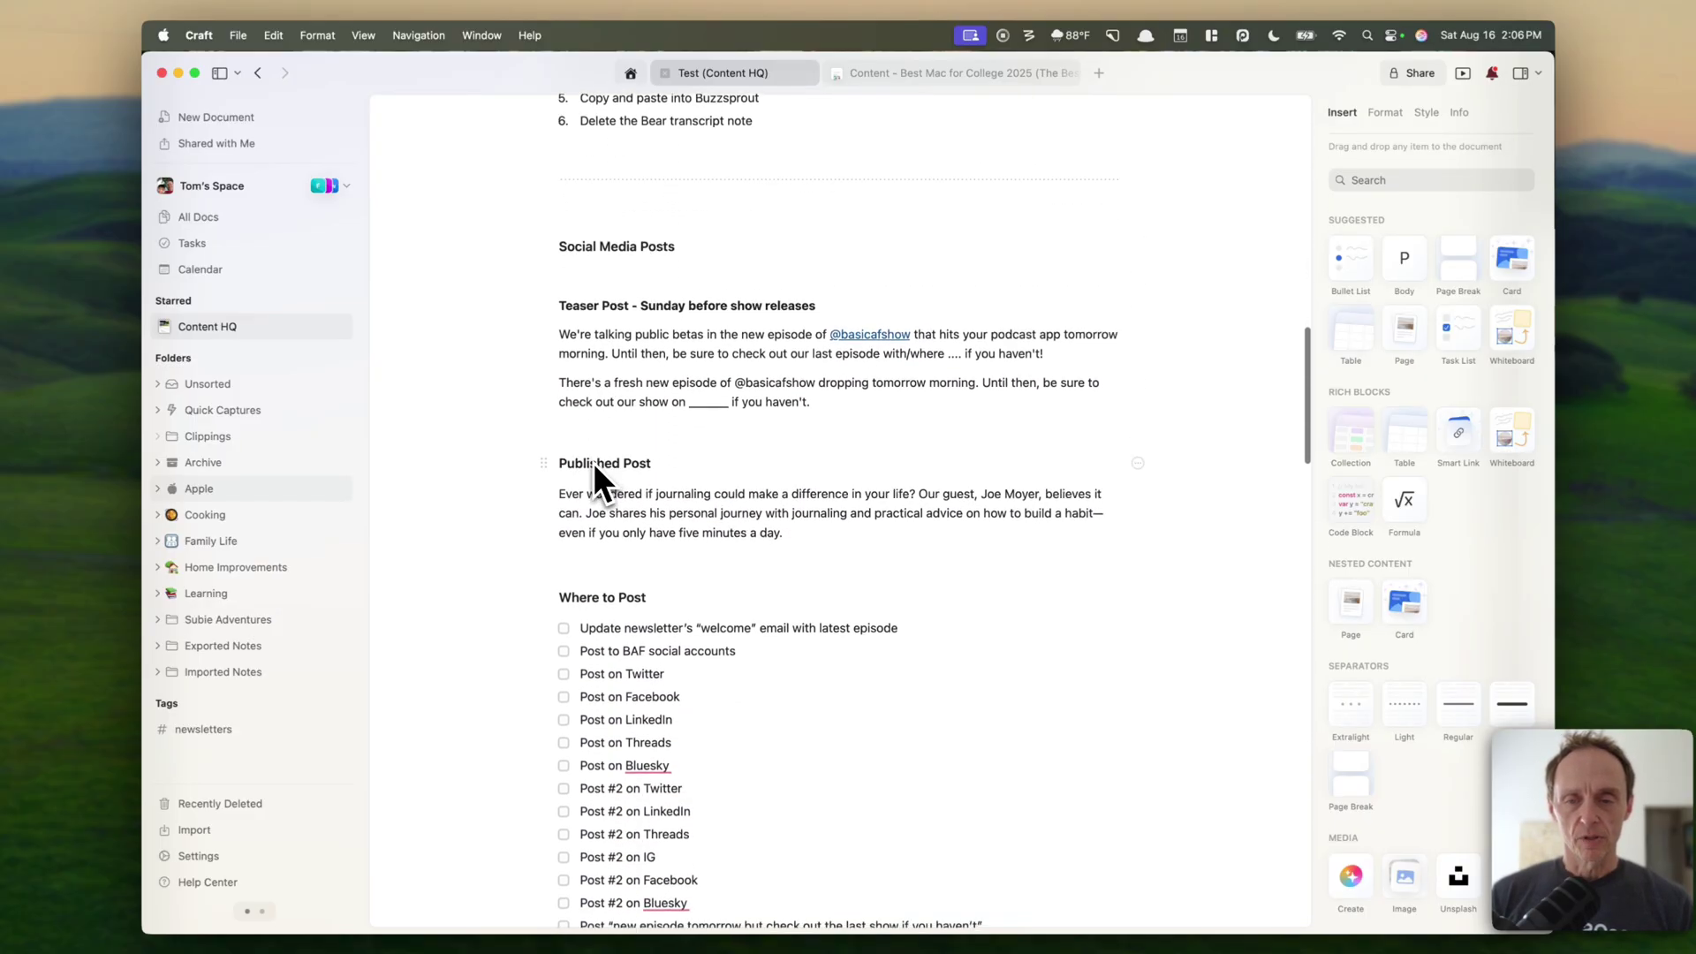
pyautogui.scroll(-3, 592, 463)
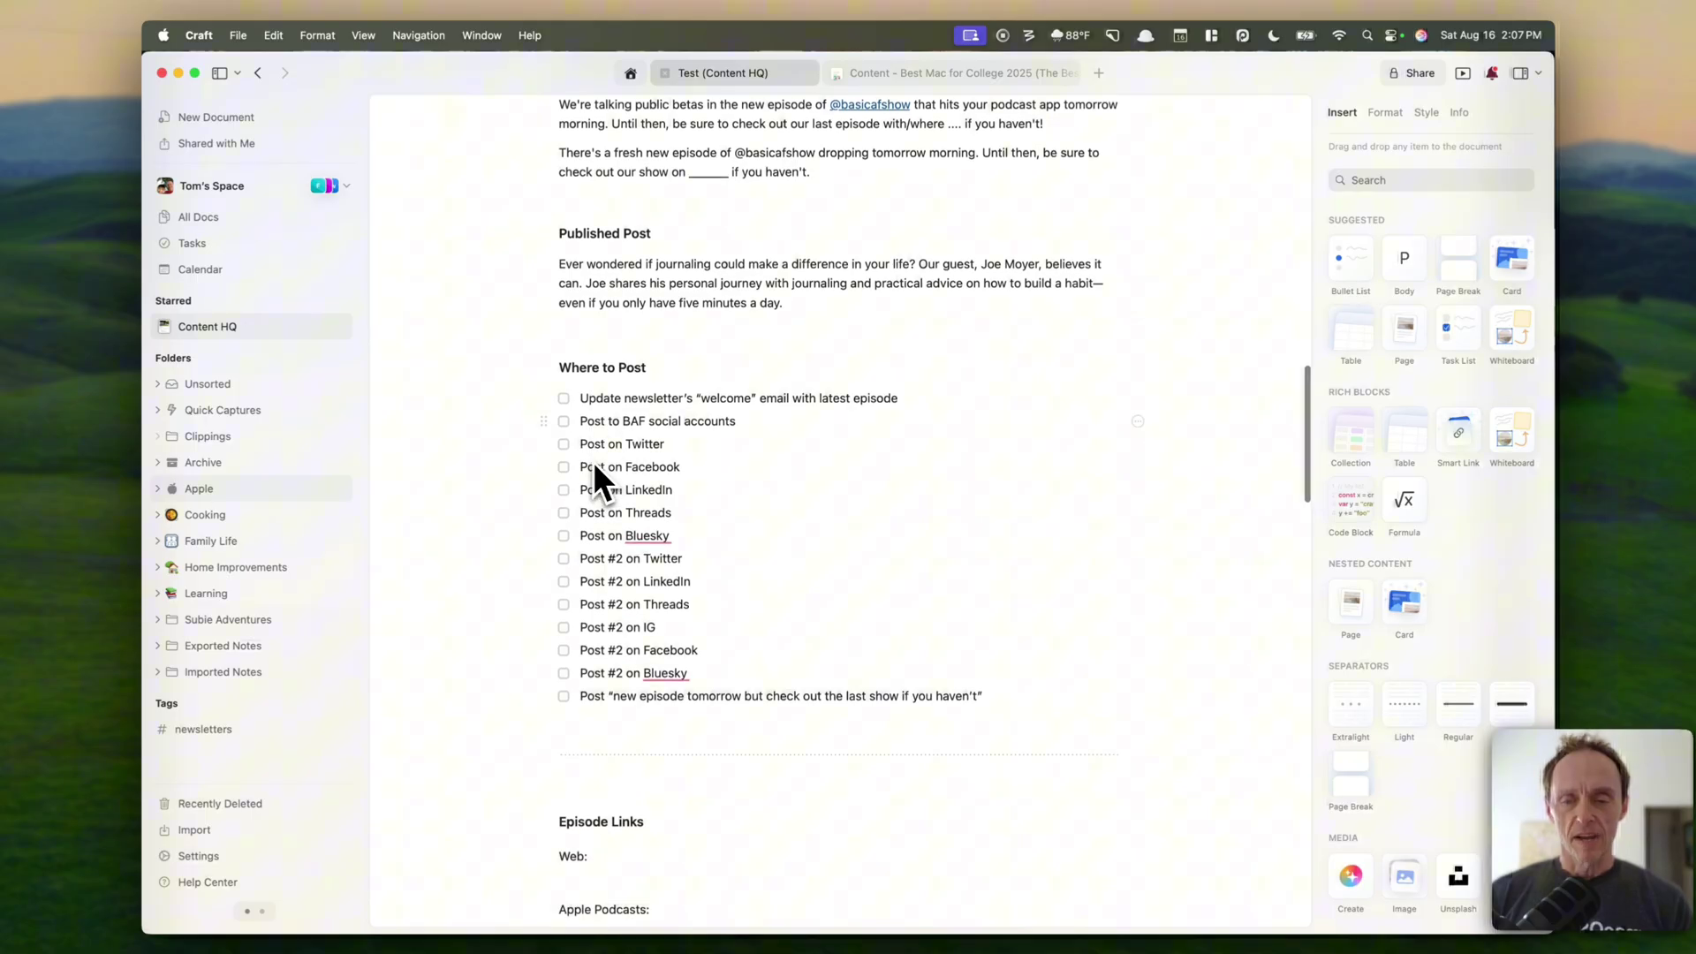
pyautogui.scroll(-3, 490, 435)
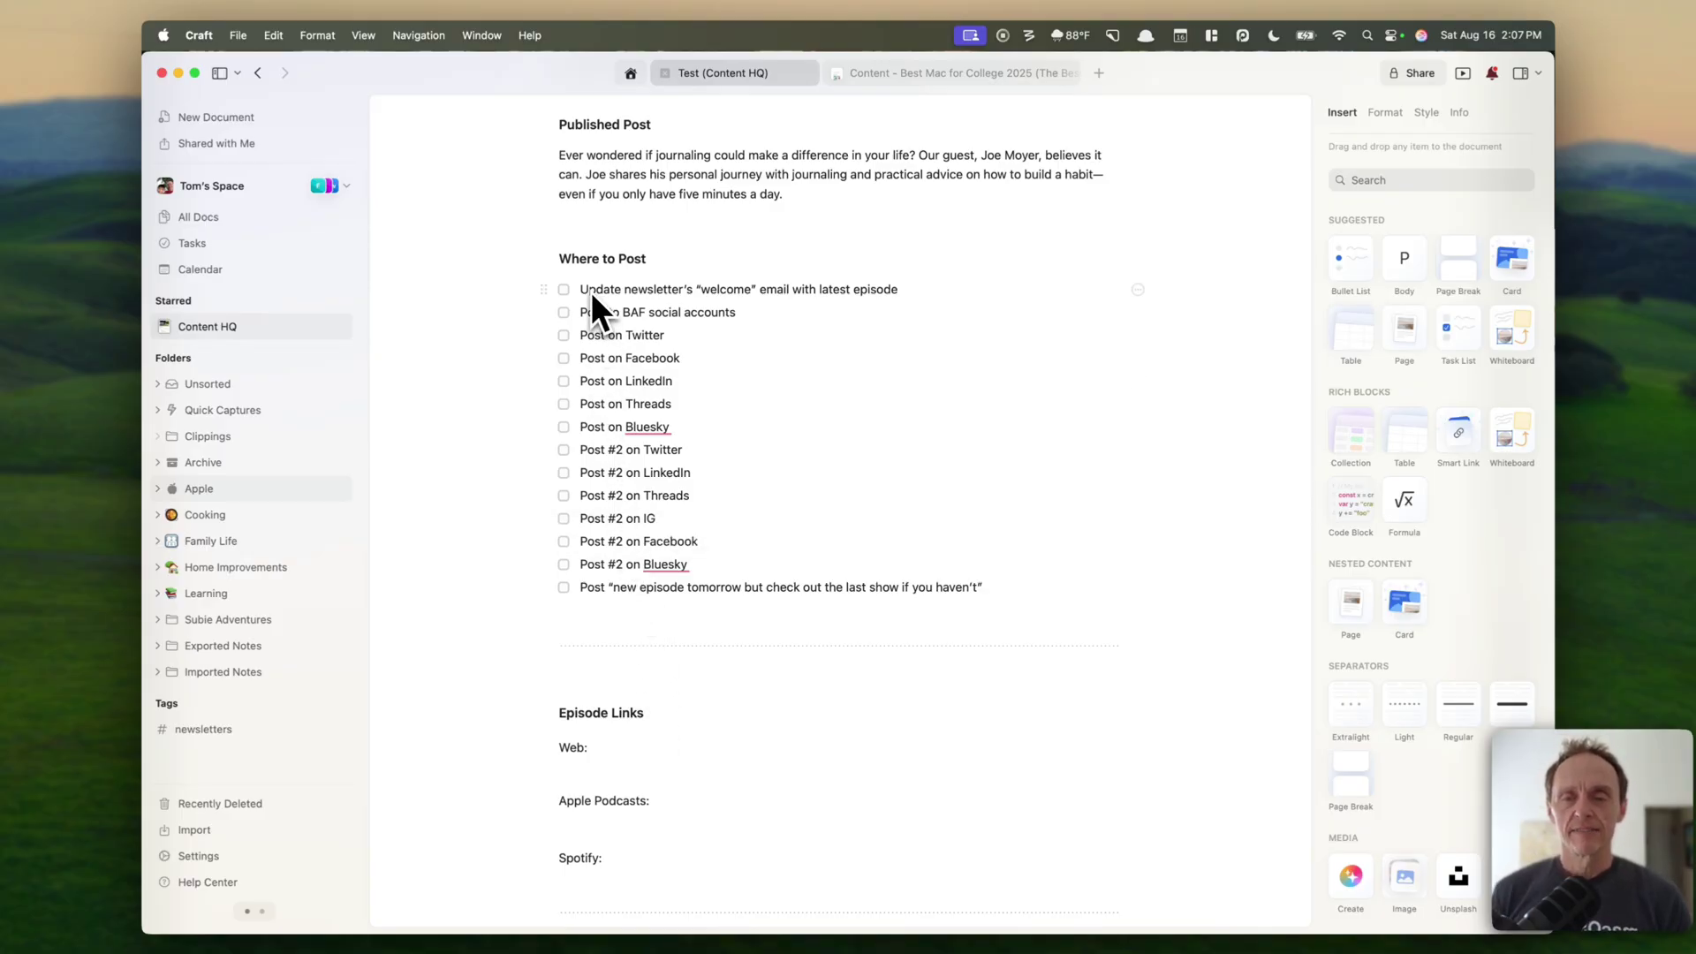
pyautogui.click(644, 284)
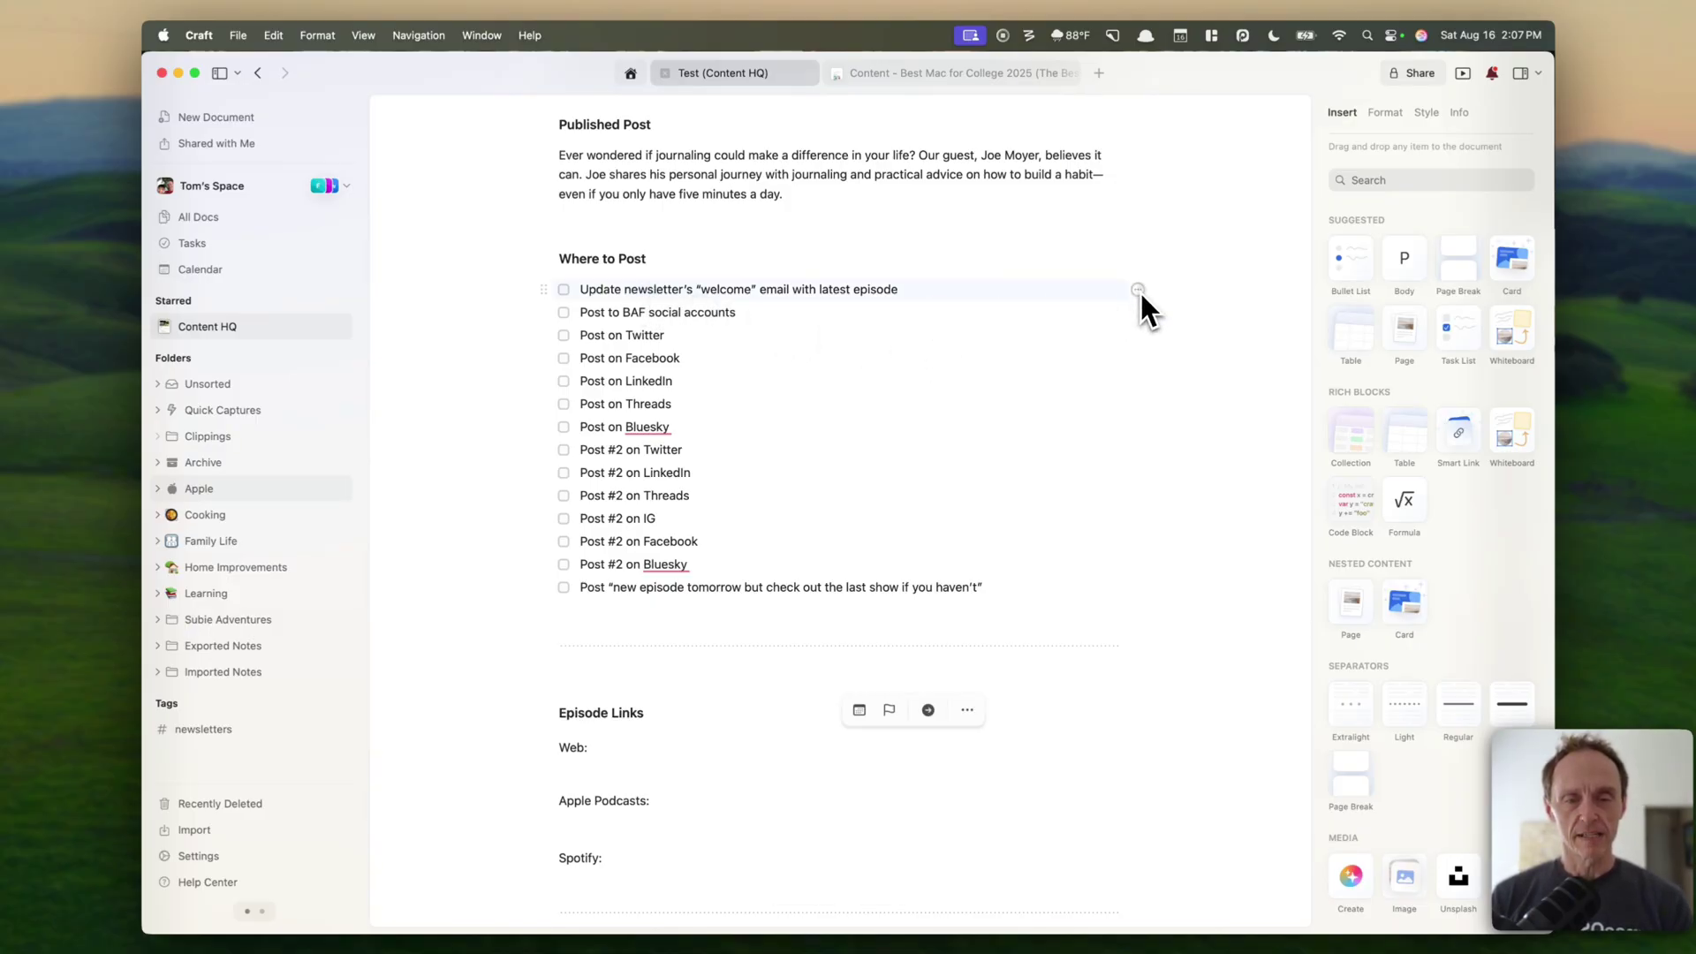
pyautogui.moveTo(1138, 290)
pyautogui.click(1023, 323)
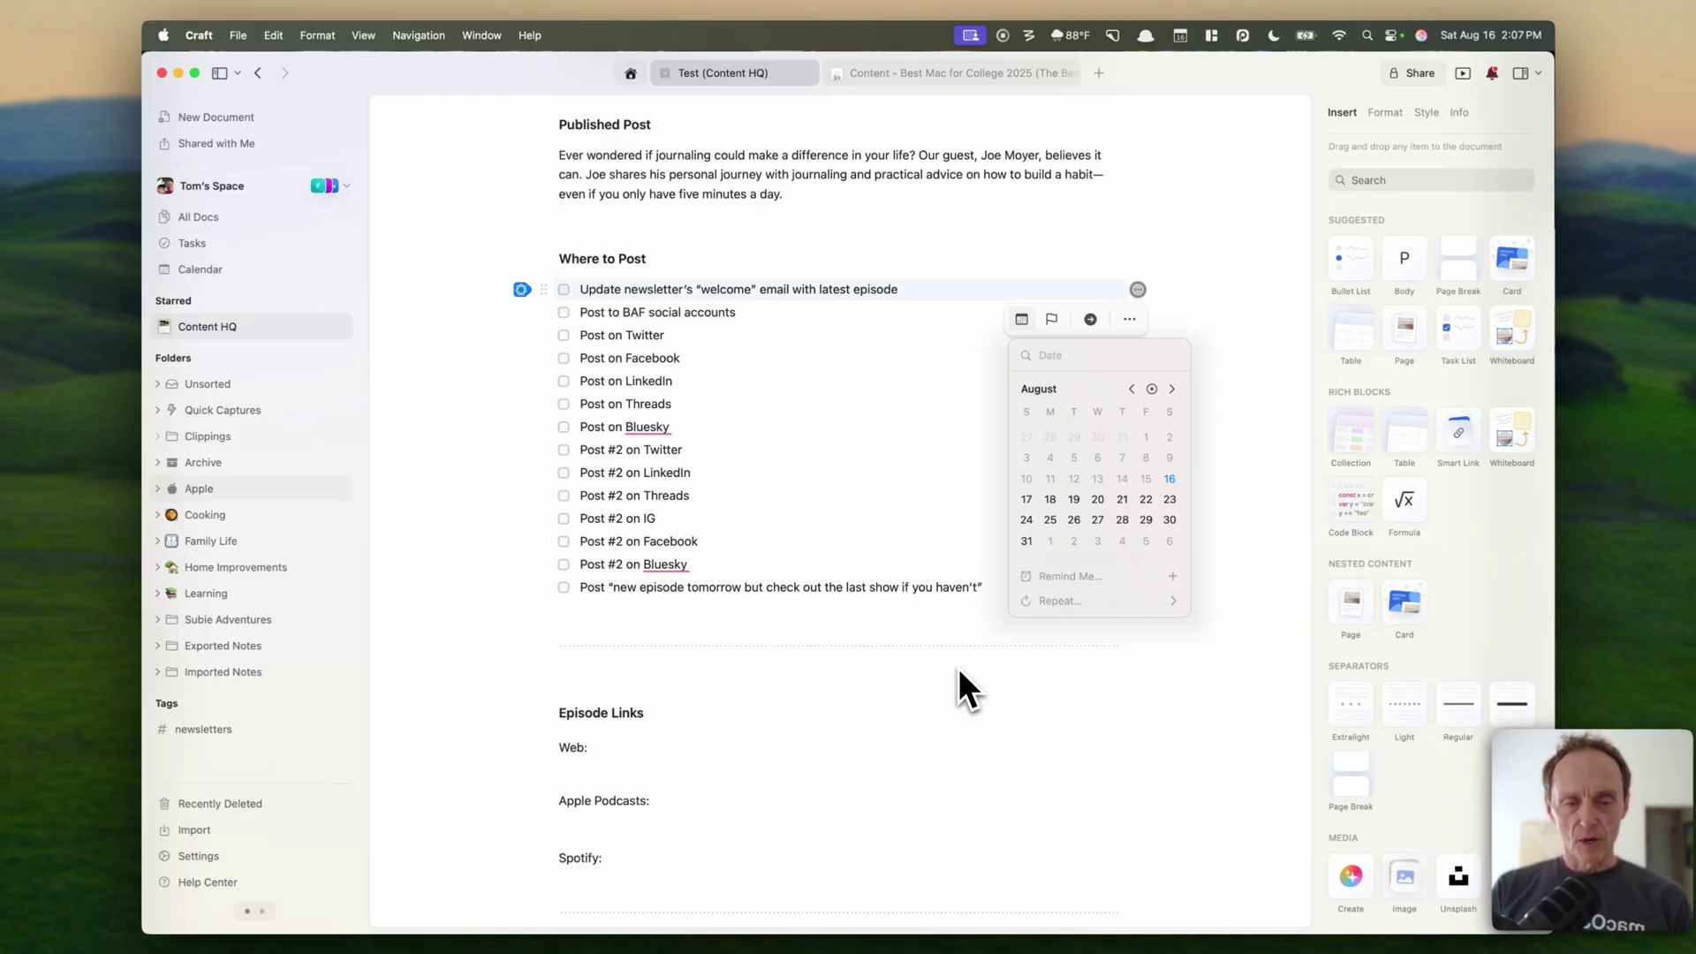
pyautogui.click(933, 254)
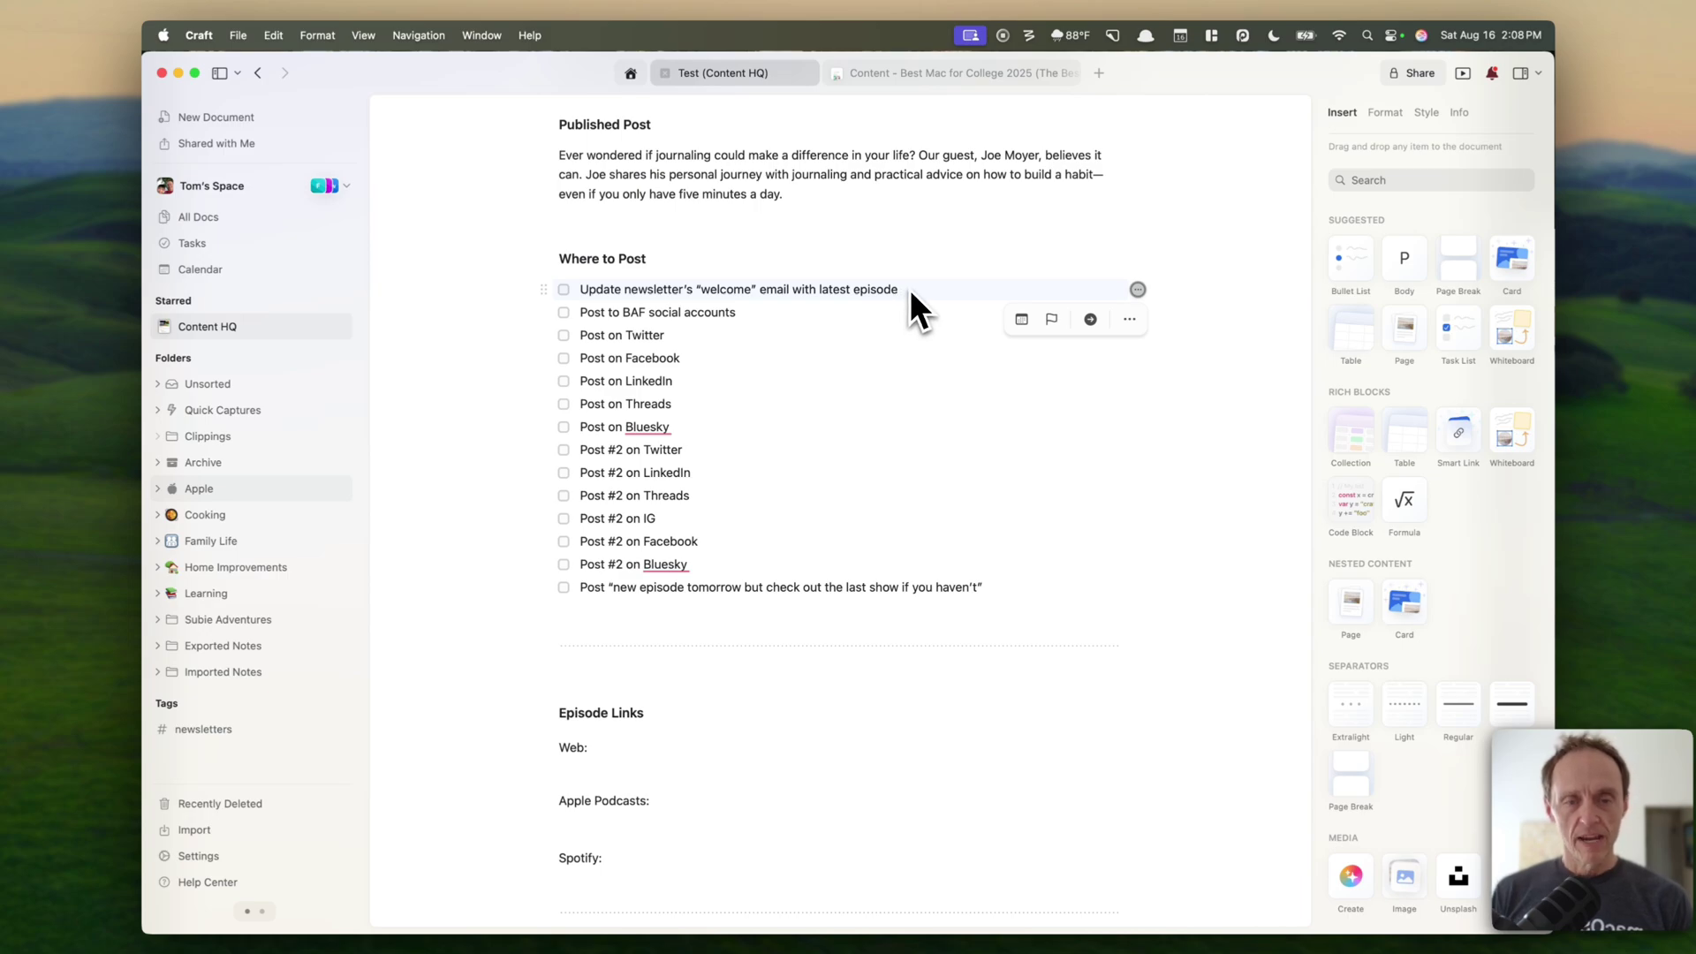
pyautogui.click(1089, 320)
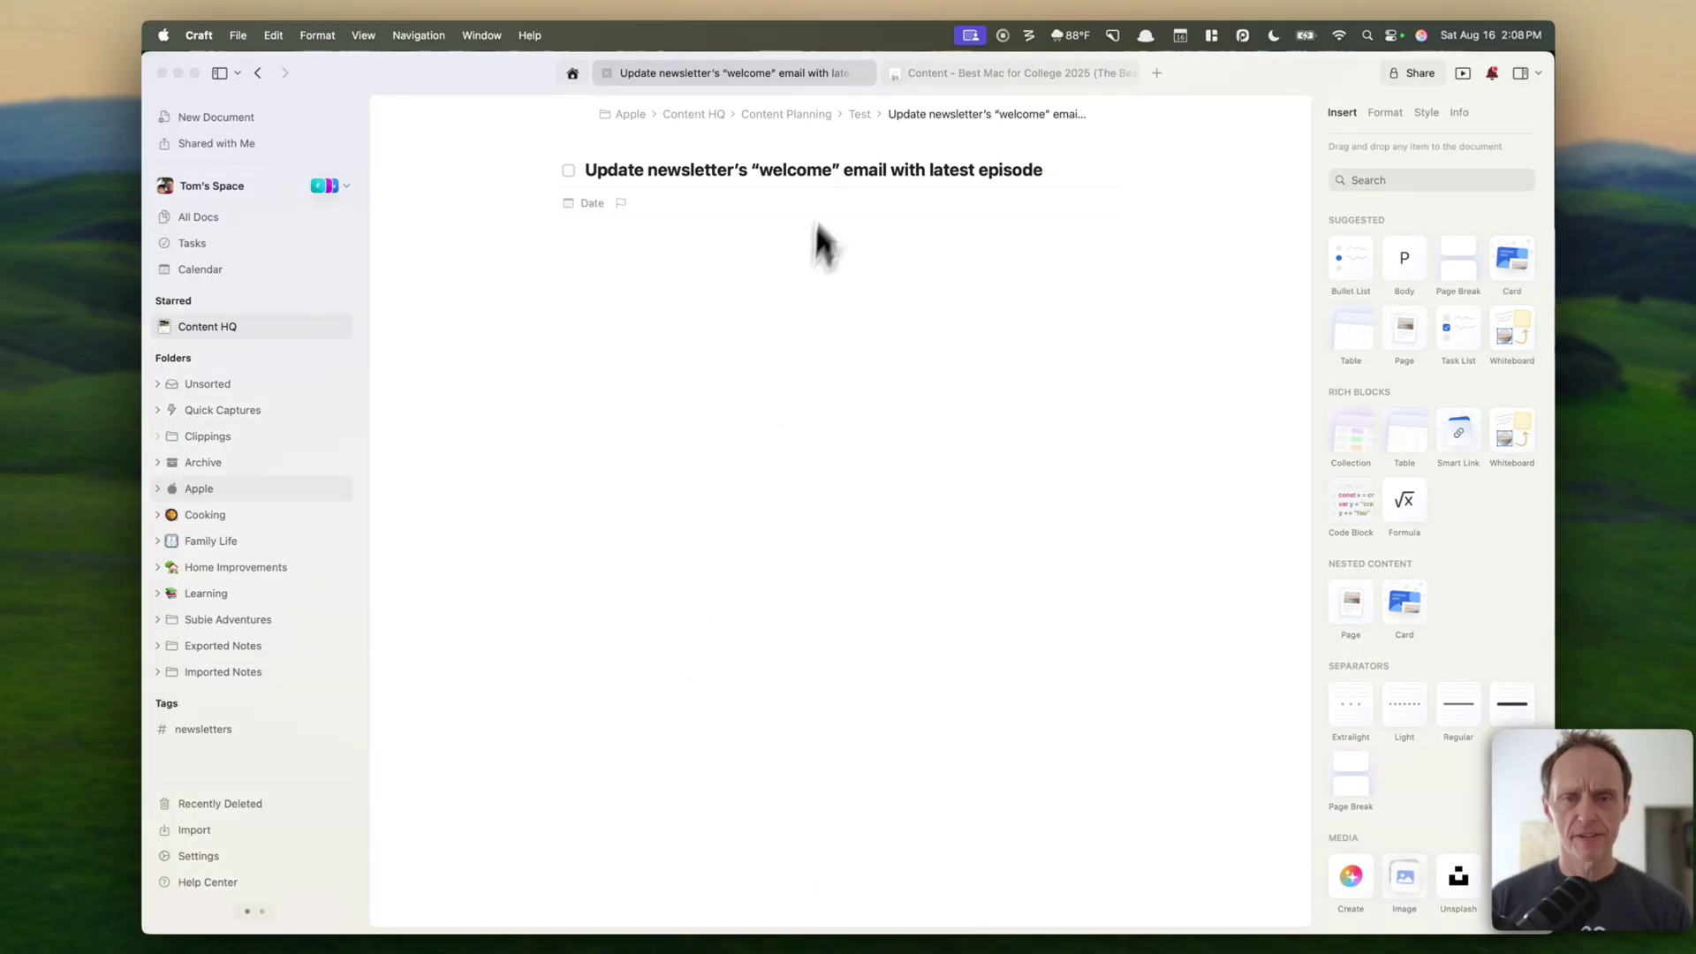
pyautogui.click(866, 128)
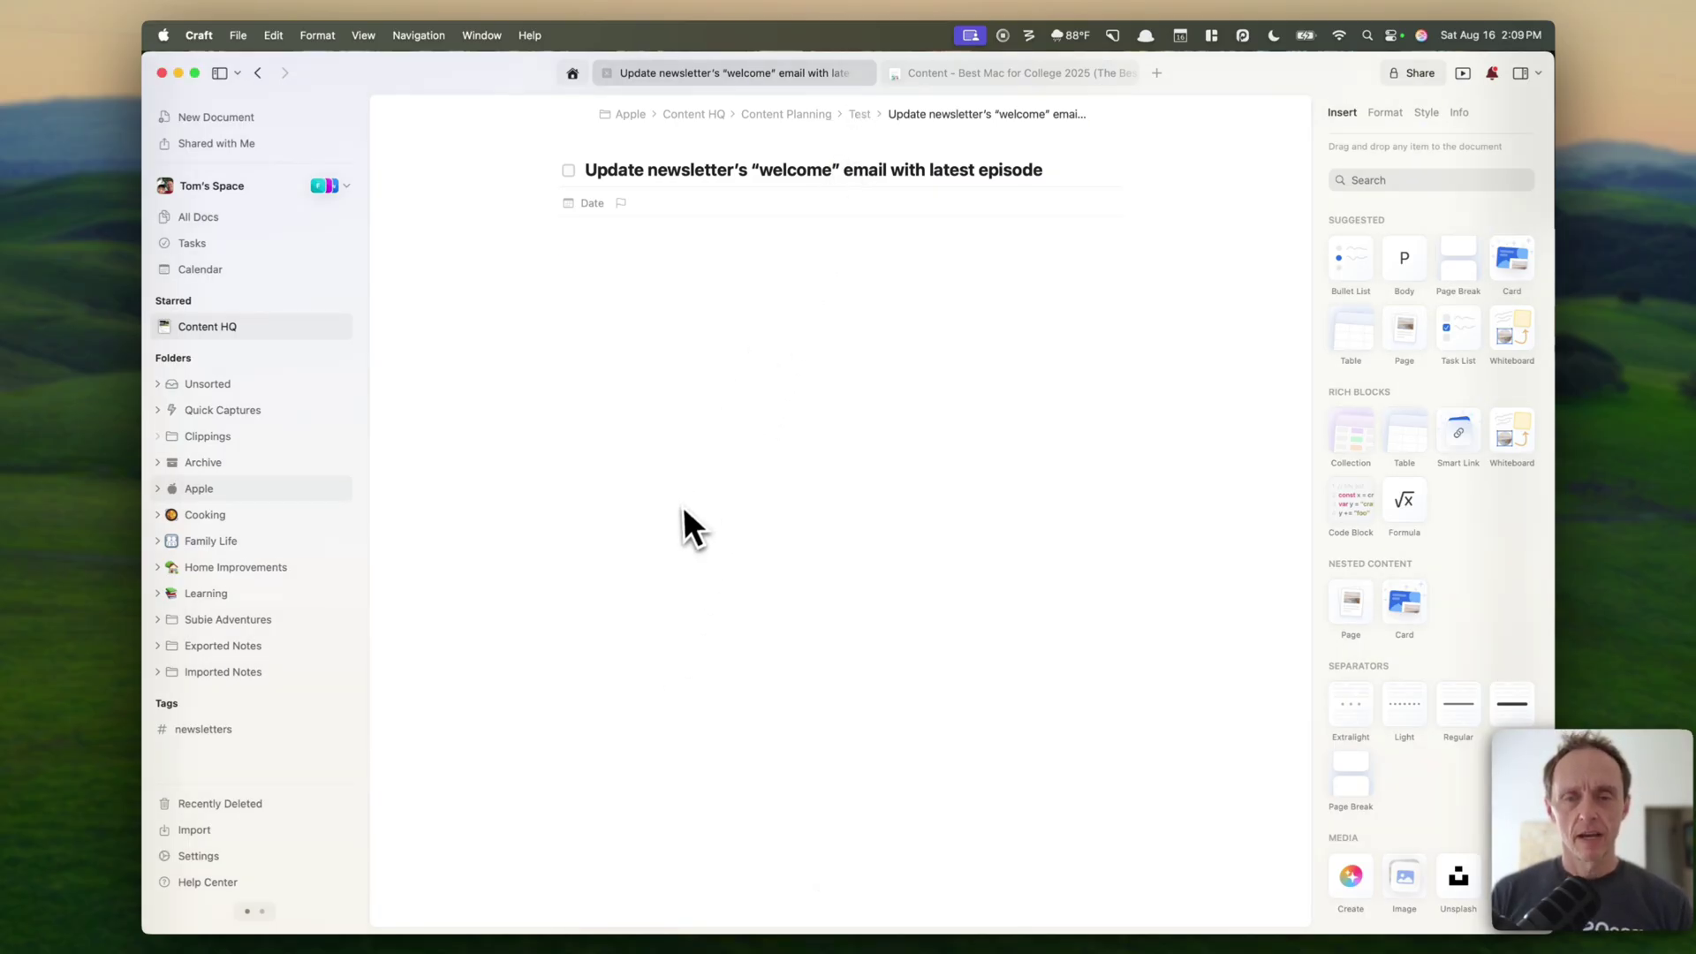
# Step: Return to the Test episode page and scroll through its template content
pyautogui.click(861, 116)
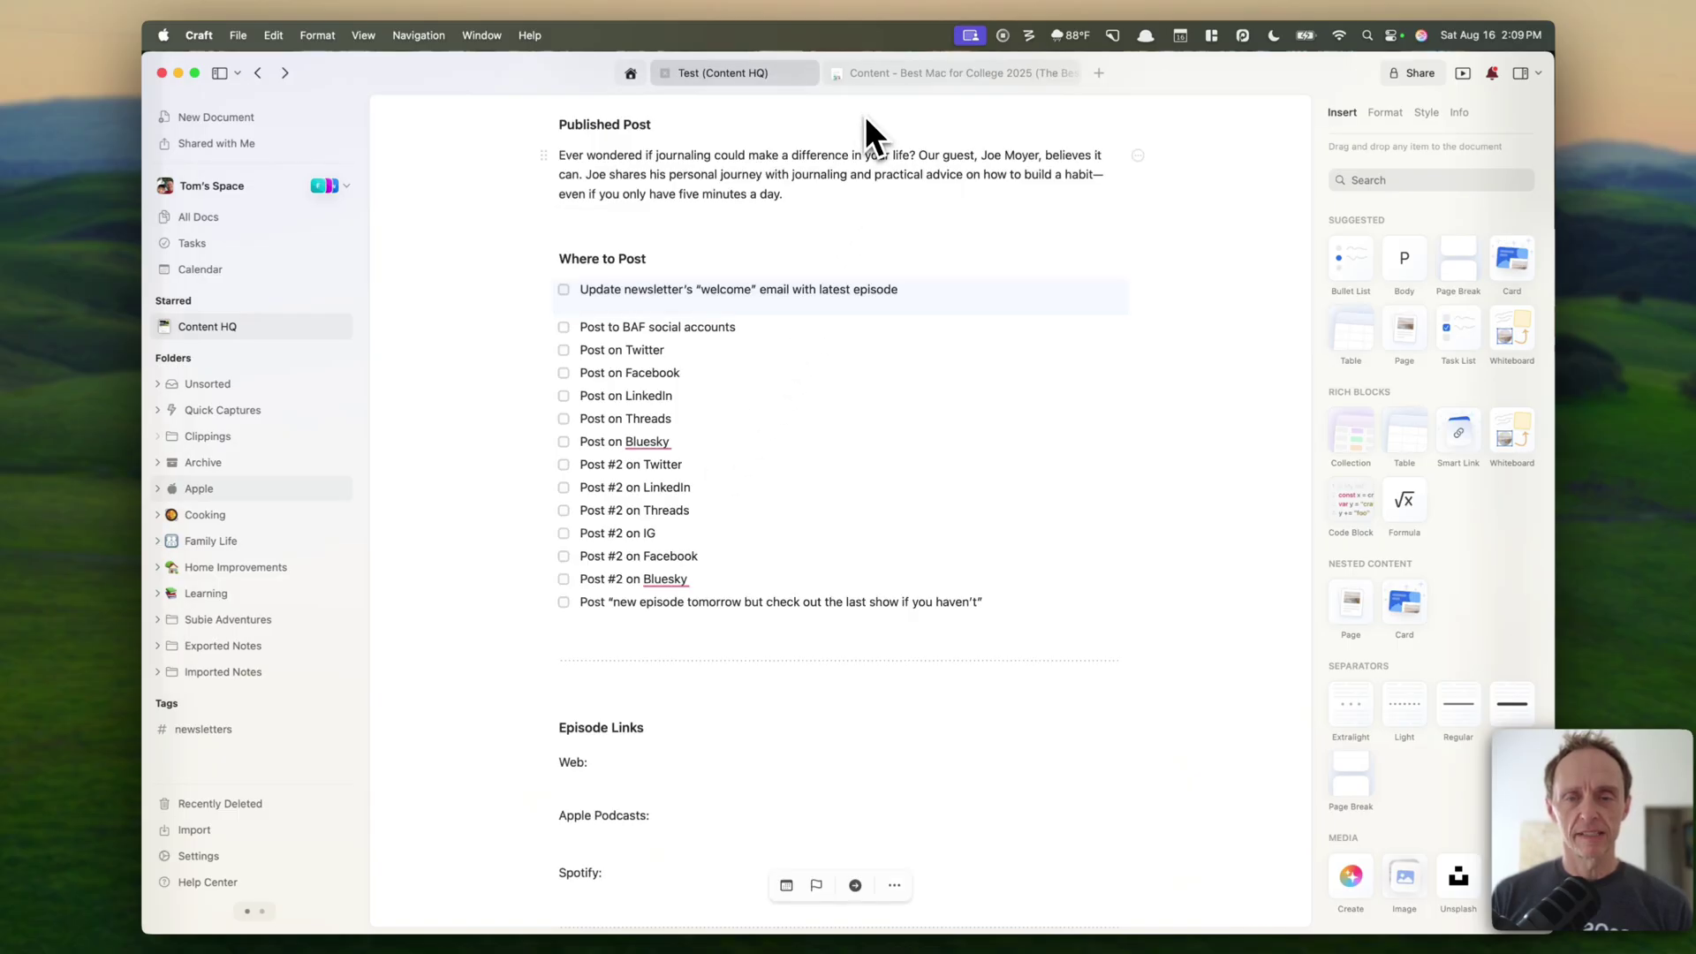
pyautogui.scroll(-5, 819, 302)
pyautogui.scroll(-4, 818, 302)
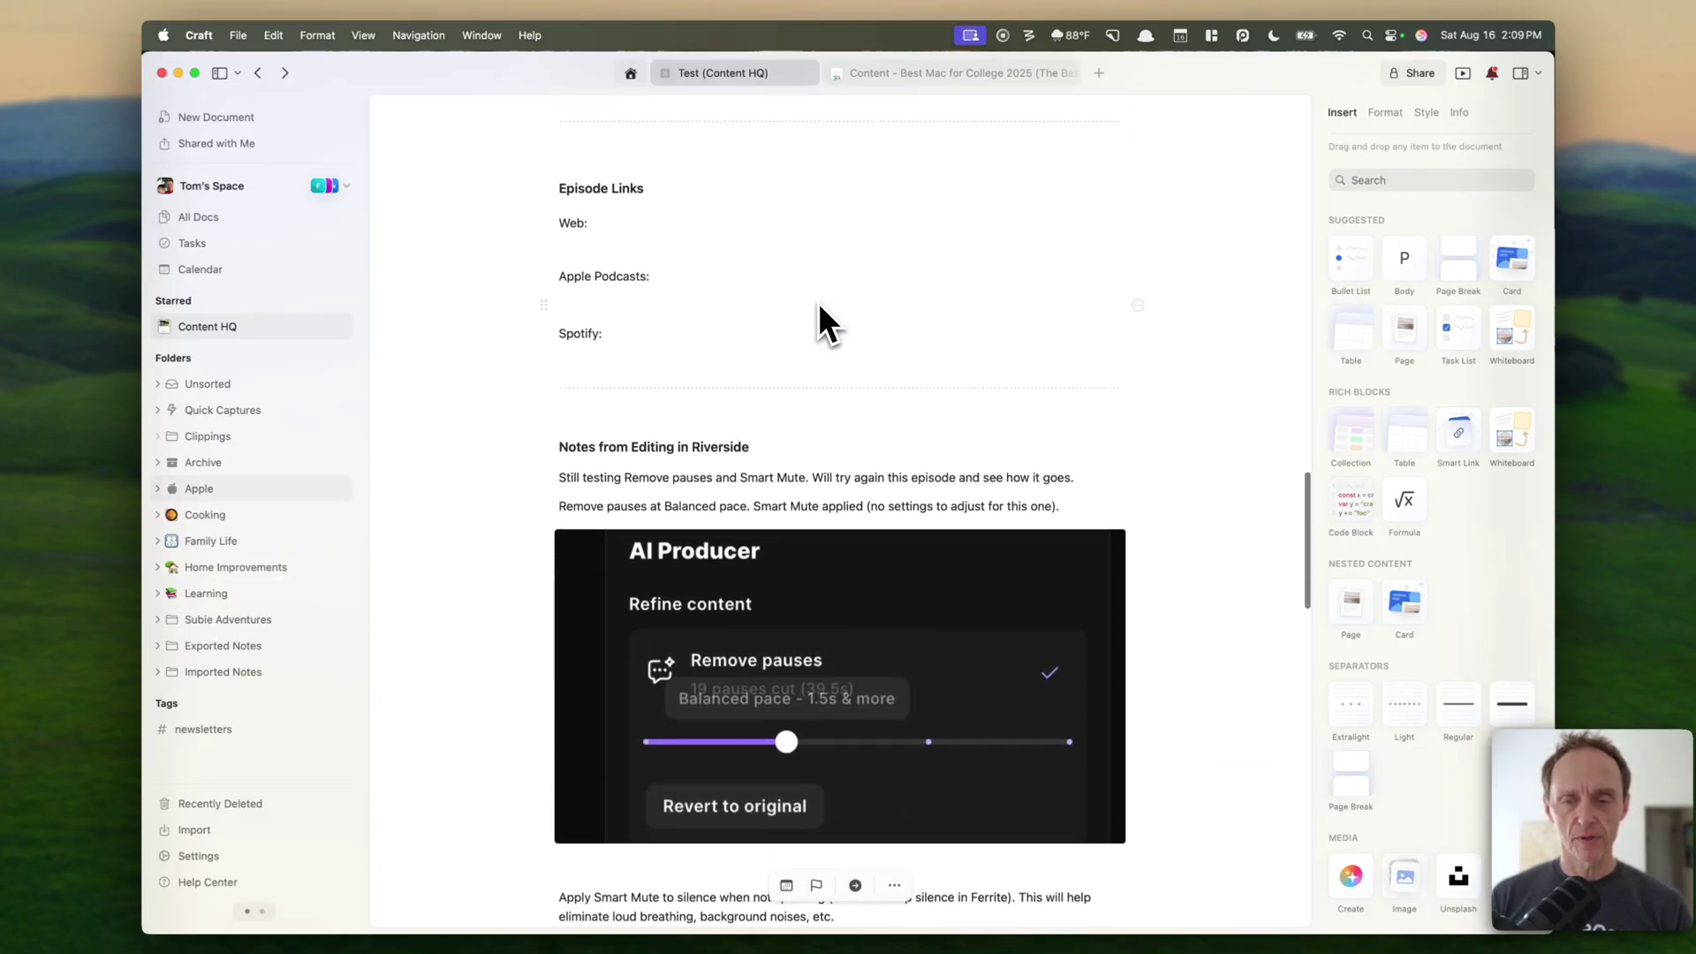
pyautogui.scroll(-5, 819, 305)
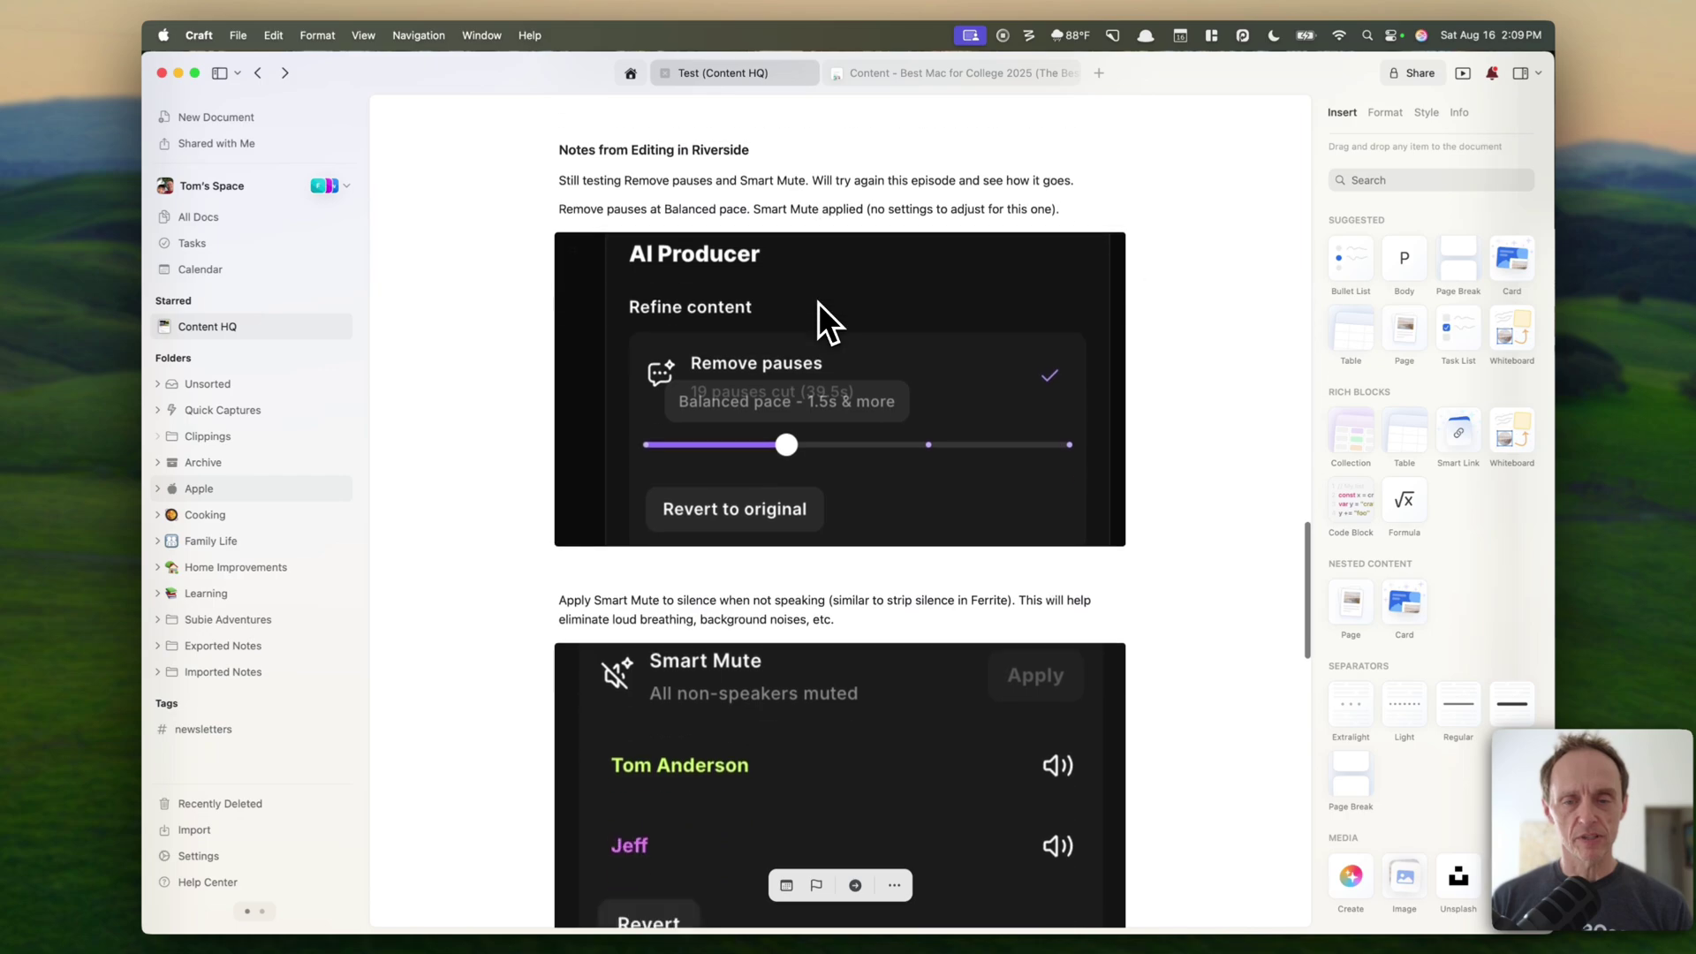
pyautogui.scroll(2, 819, 305)
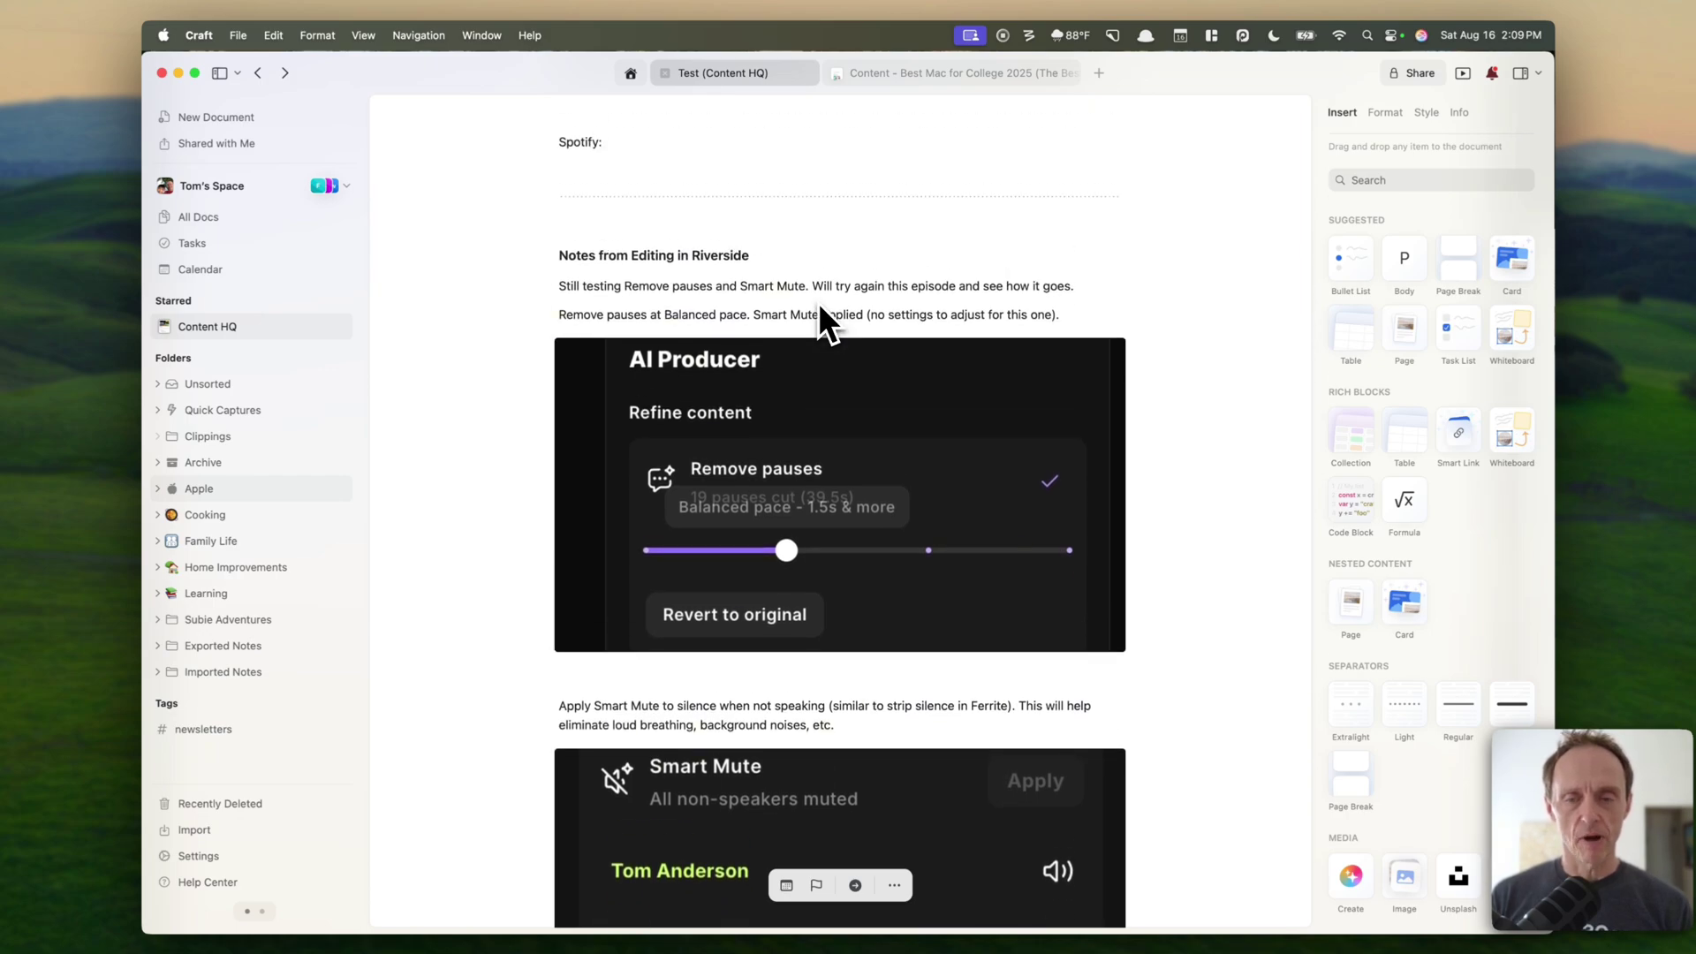
pyautogui.scroll(-2, 818, 302)
pyautogui.scroll(5, 818, 303)
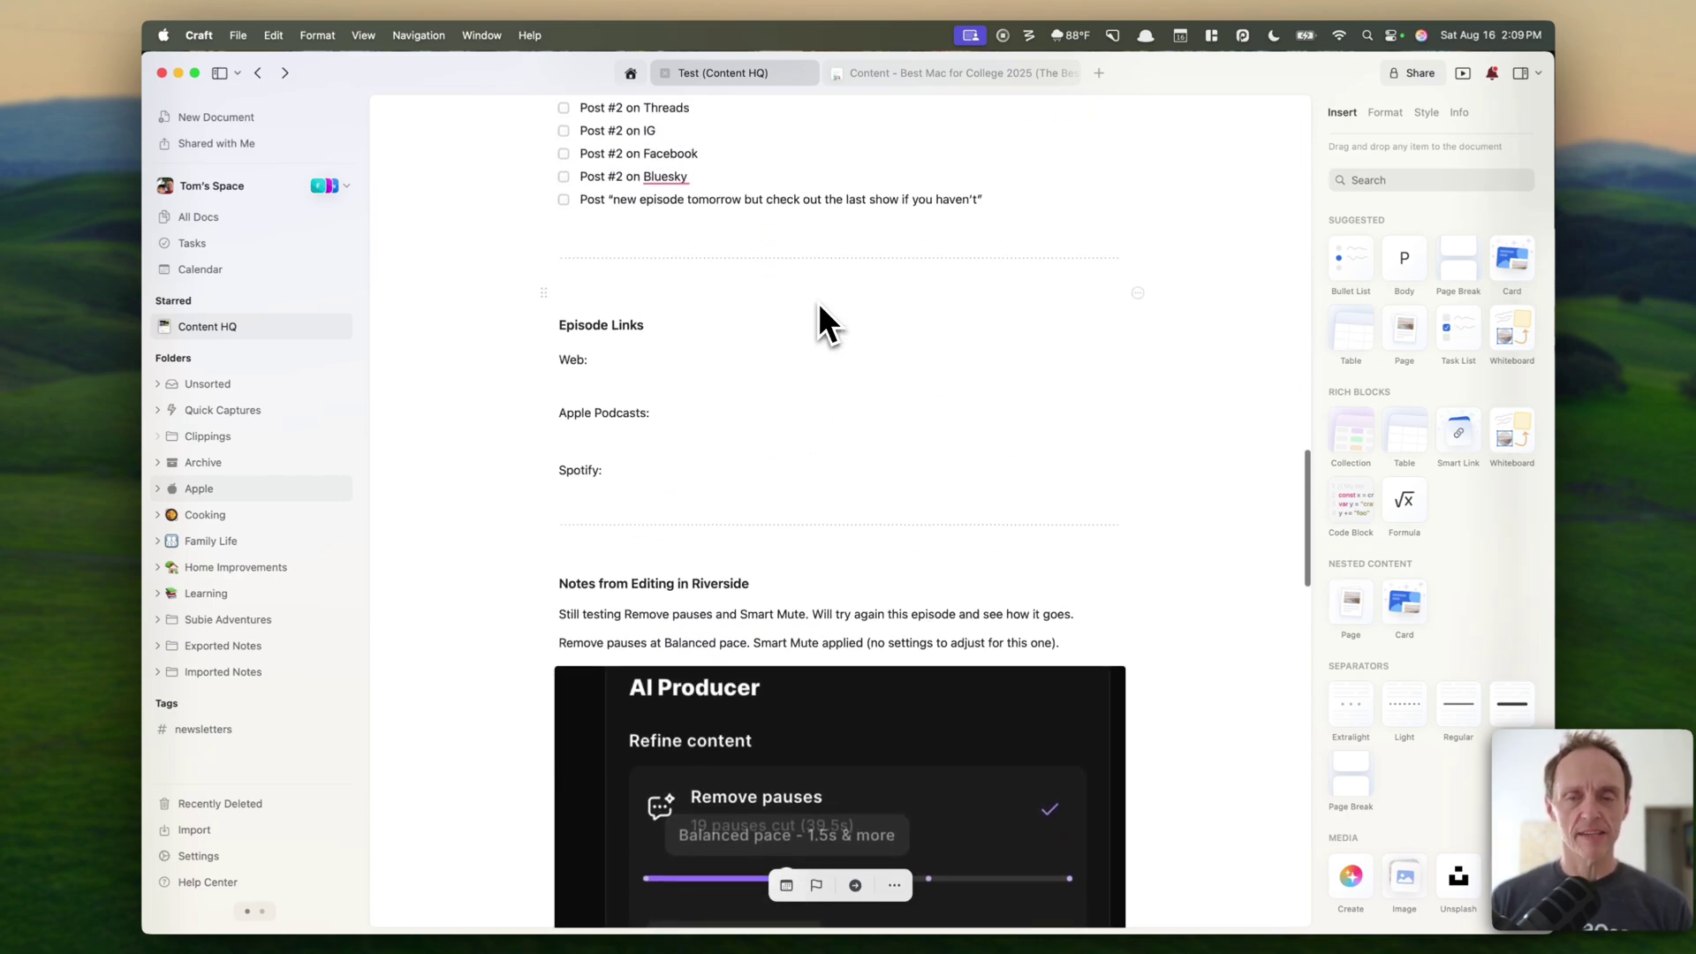
pyautogui.scroll(-5, 818, 303)
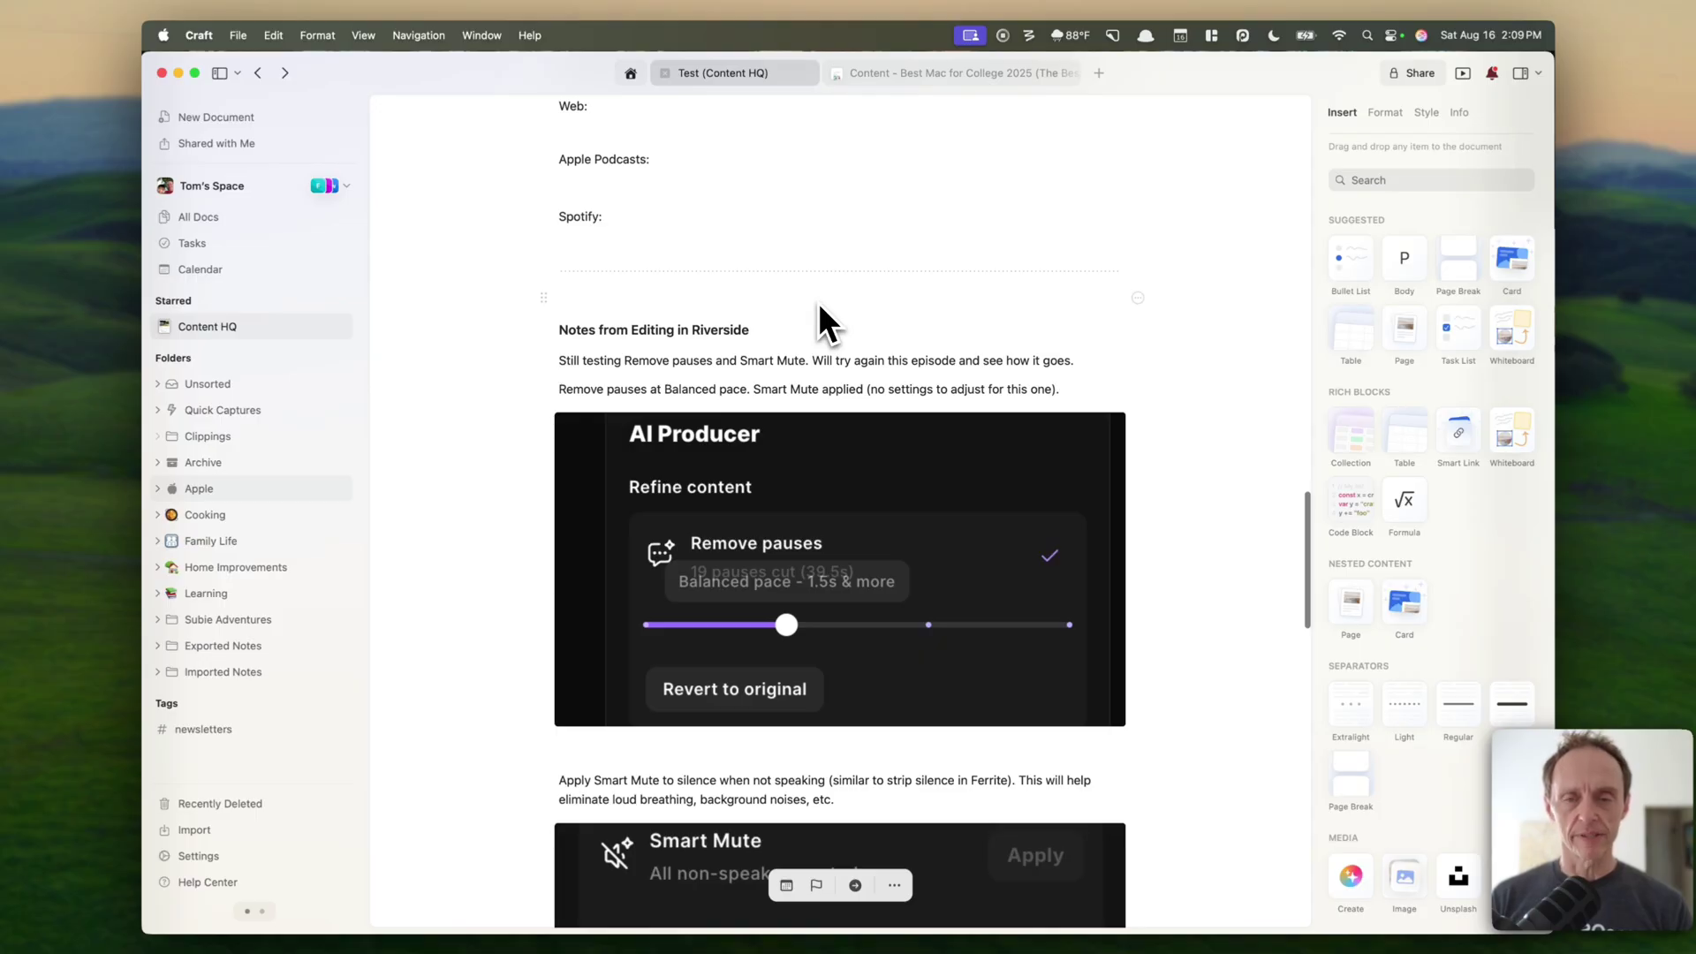
# Step: Scroll back to the top of the Test page, where only Channel is set to Podcast
pyautogui.scroll(5, 818, 303)
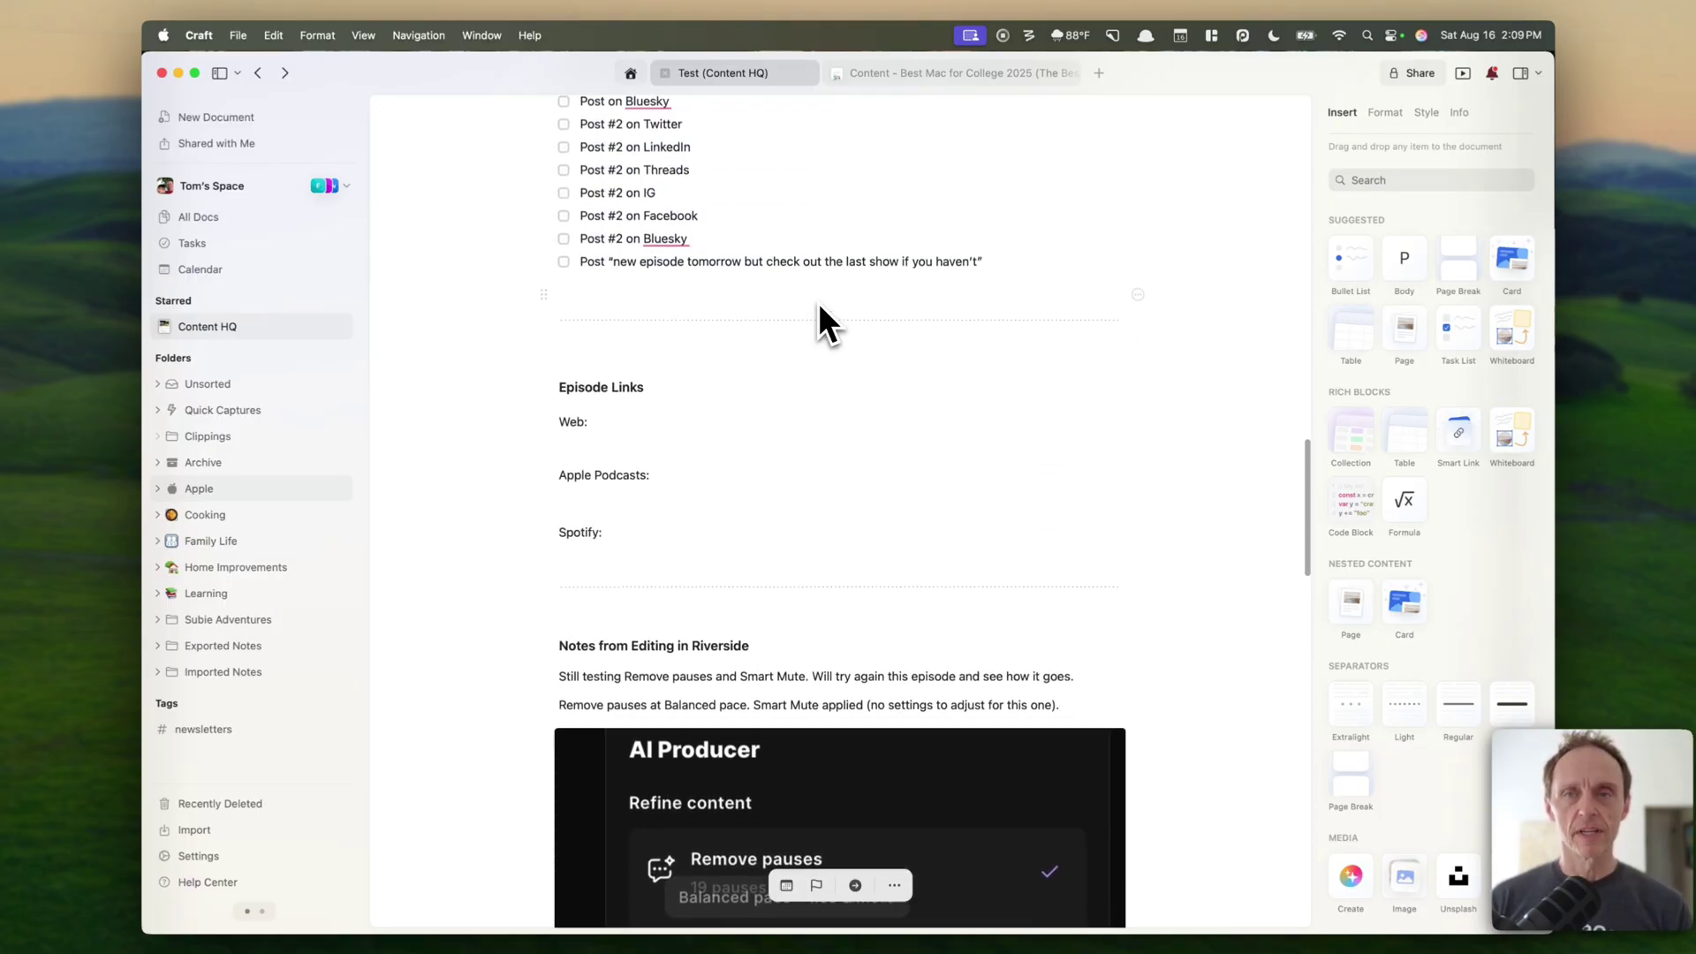
pyautogui.scroll(6, 818, 302)
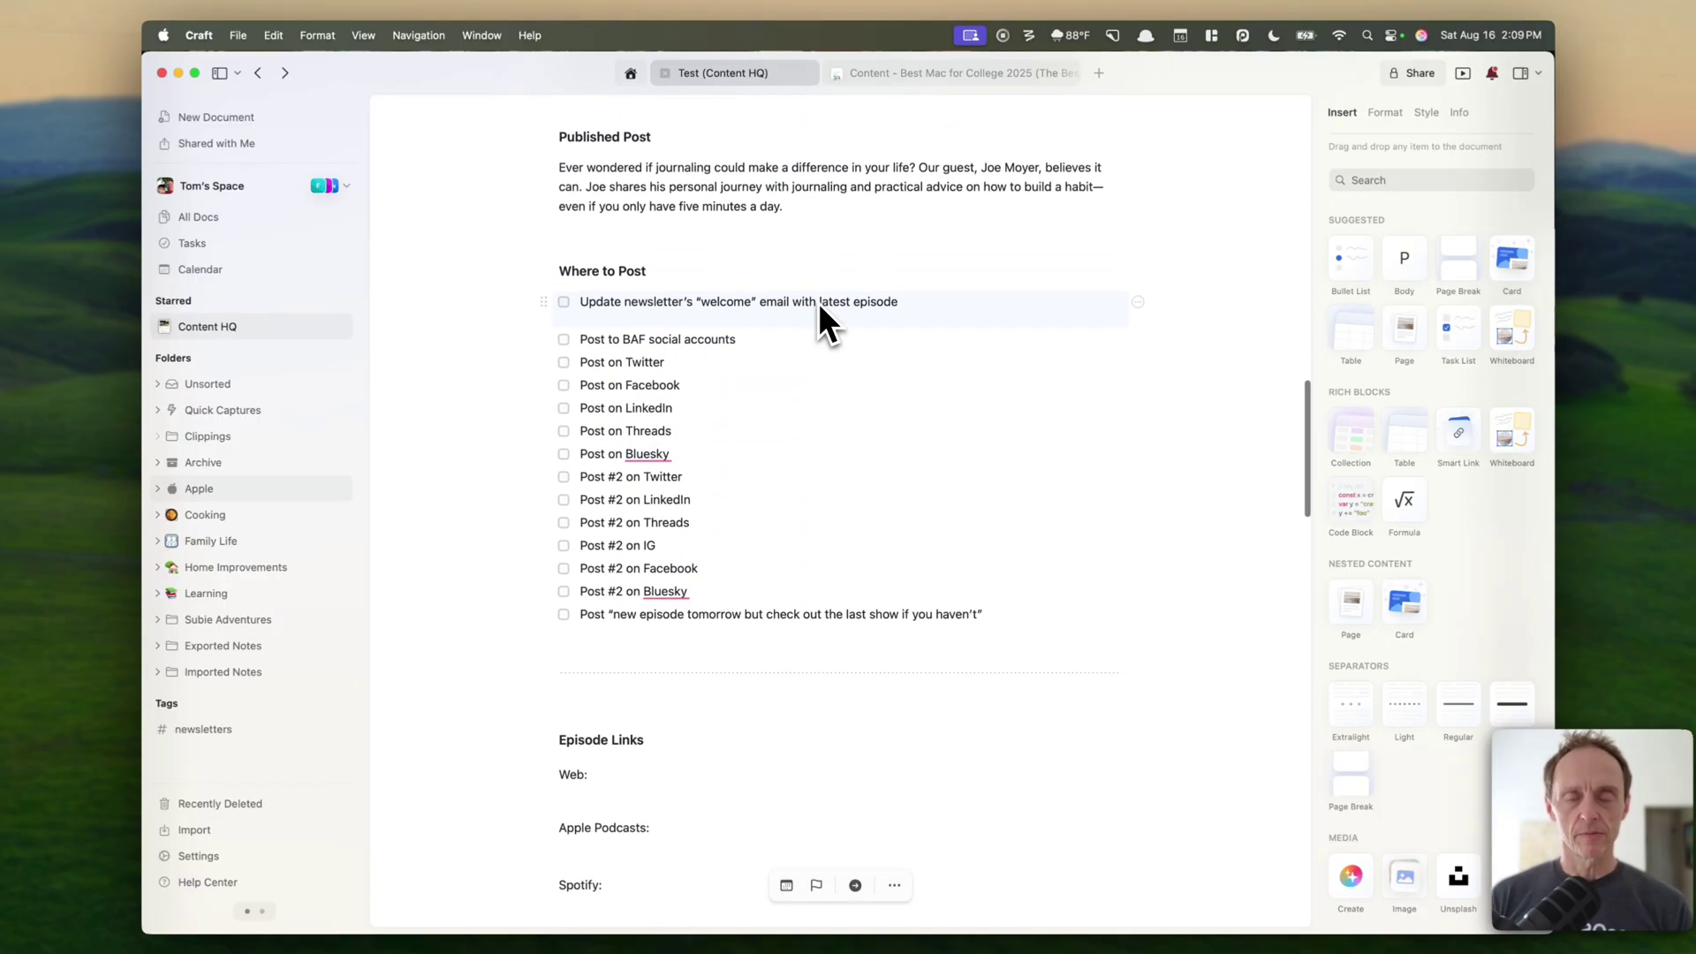
pyautogui.scroll(3, 818, 302)
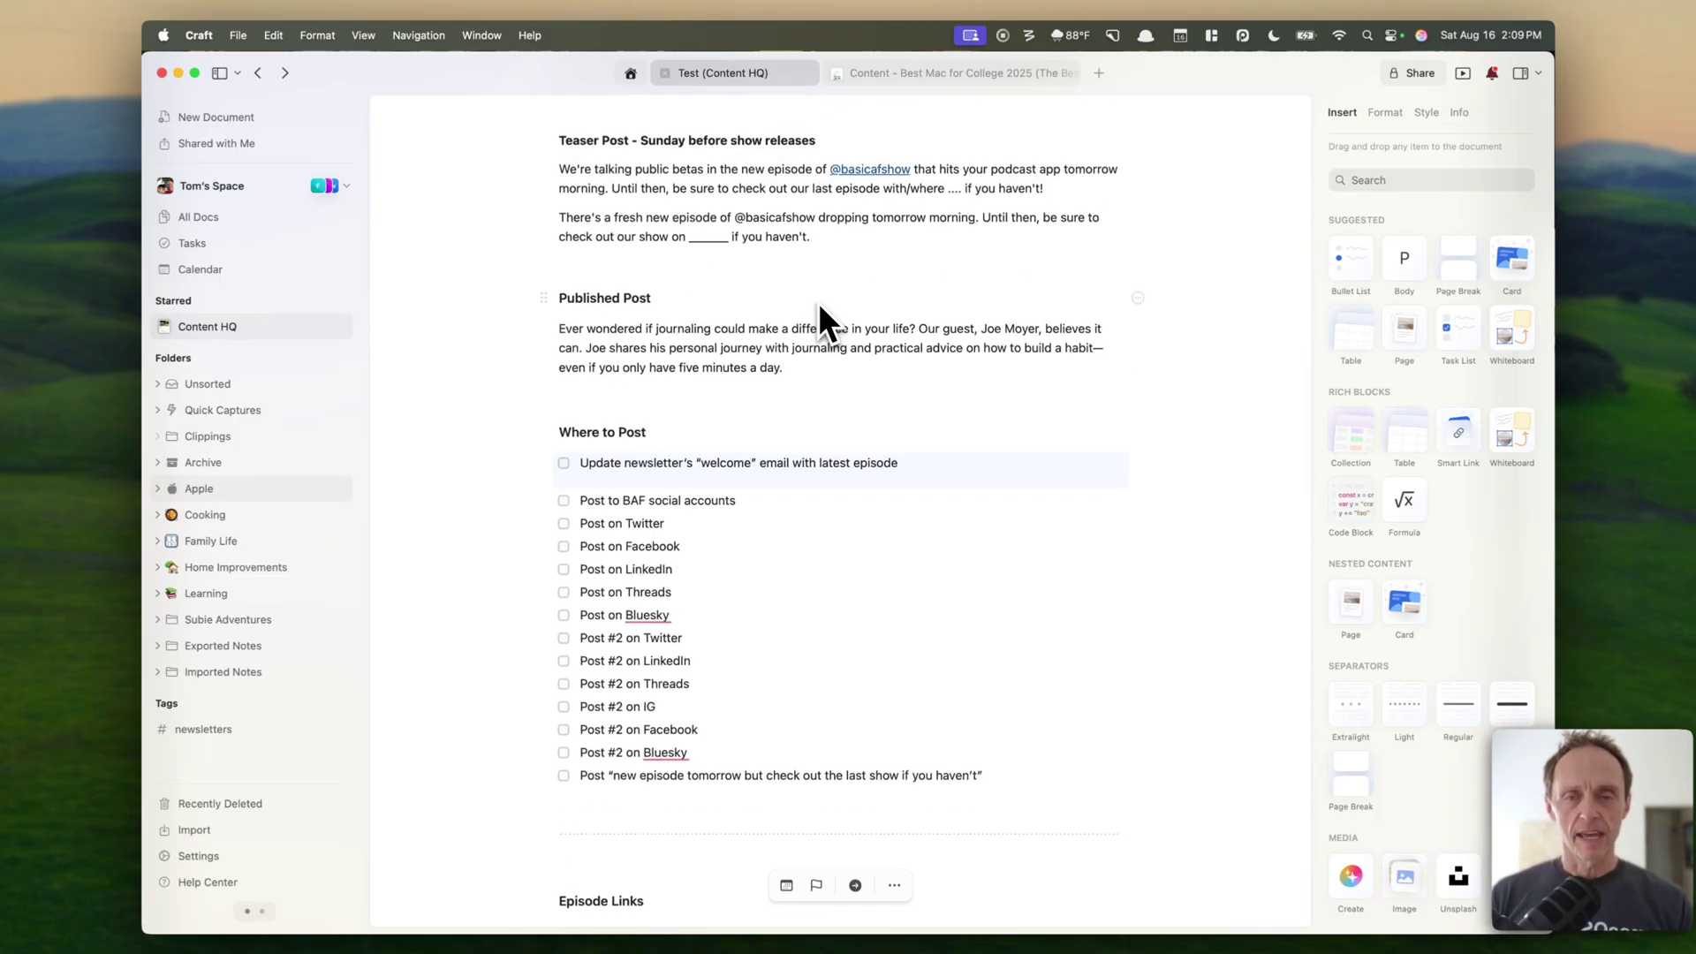
pyautogui.scroll(10, 818, 302)
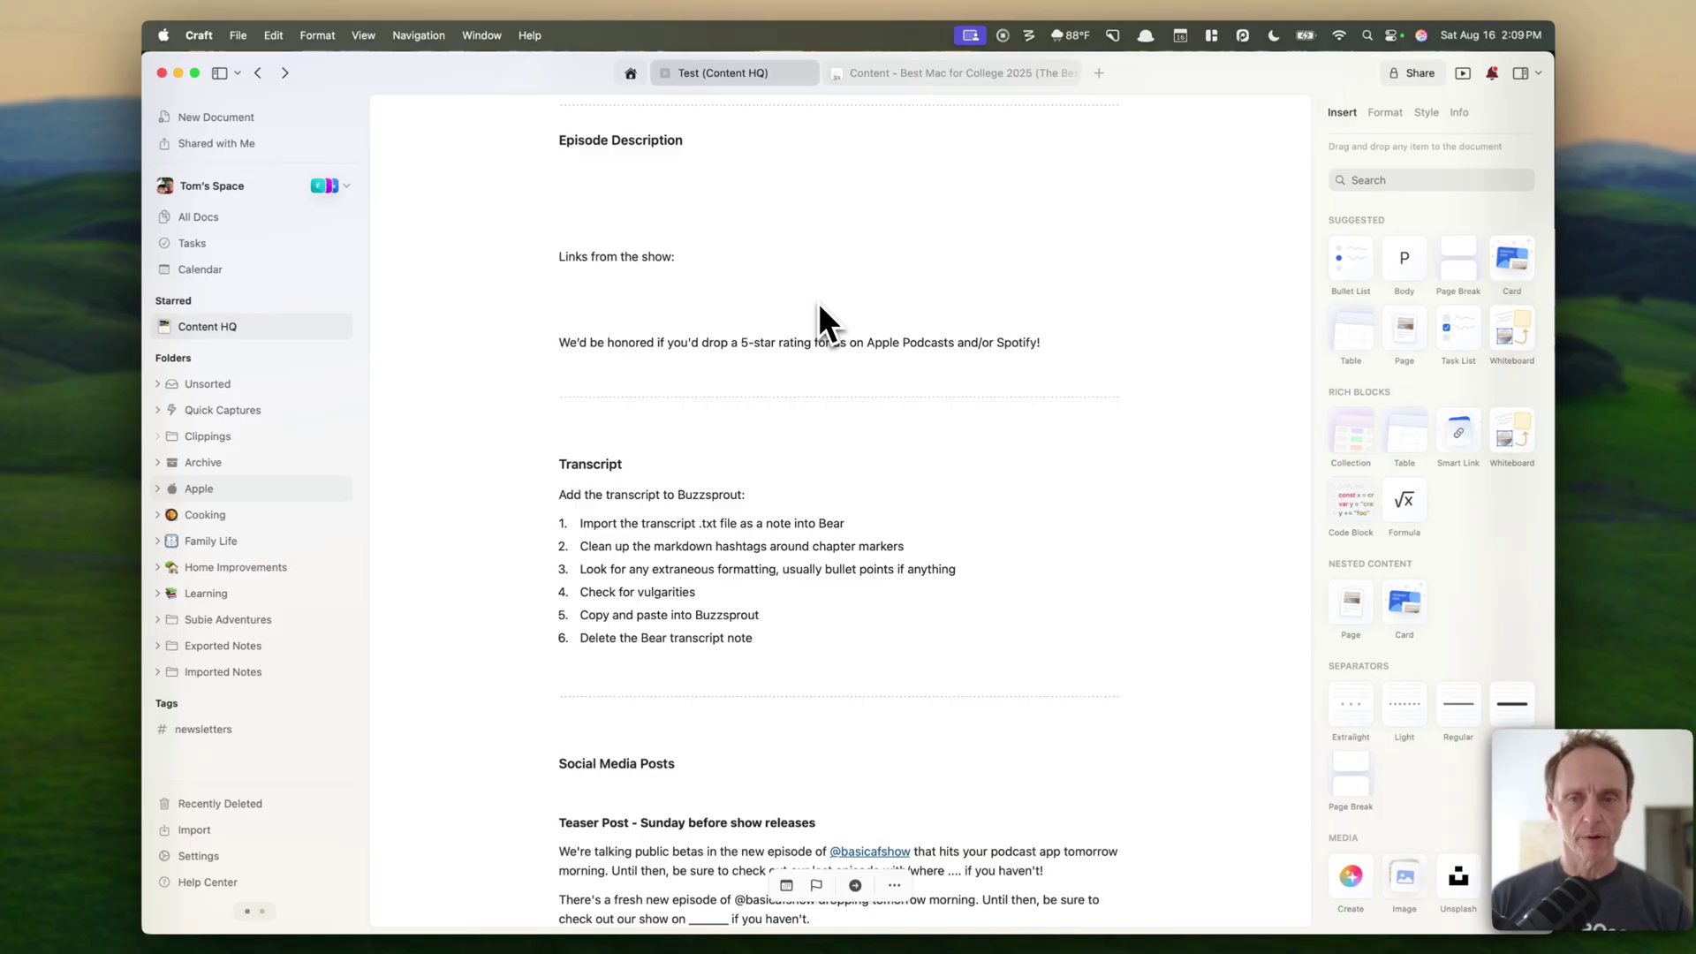
pyautogui.scroll(11, 818, 302)
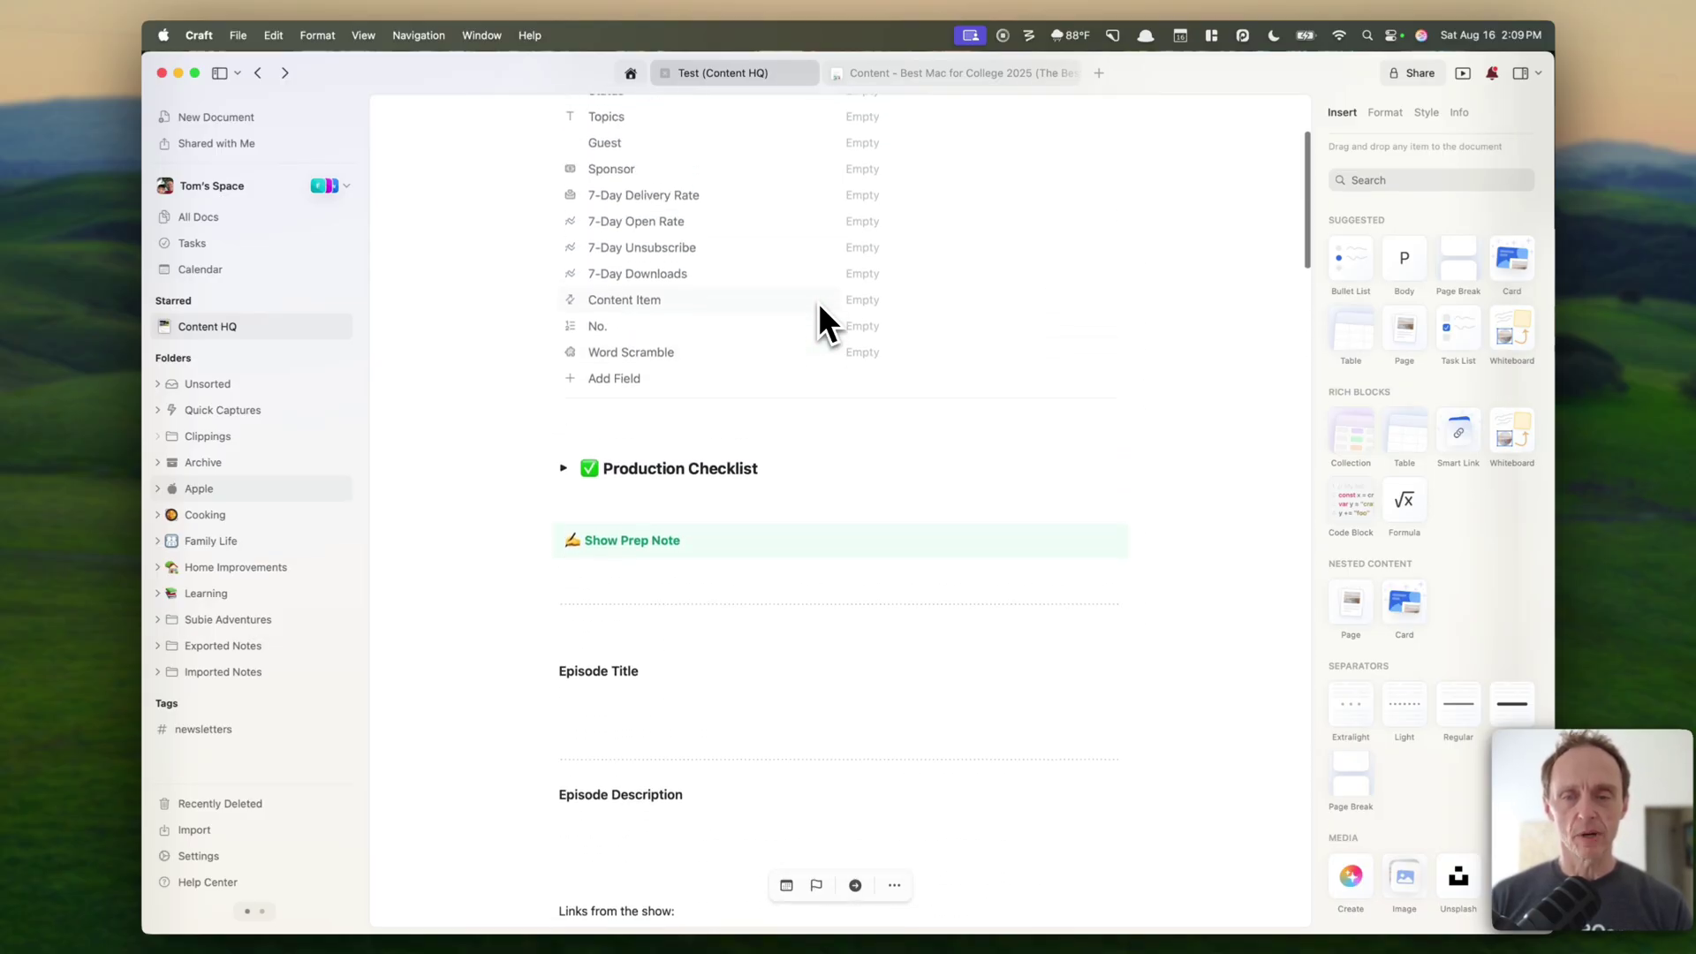
pyautogui.scroll(2, 818, 302)
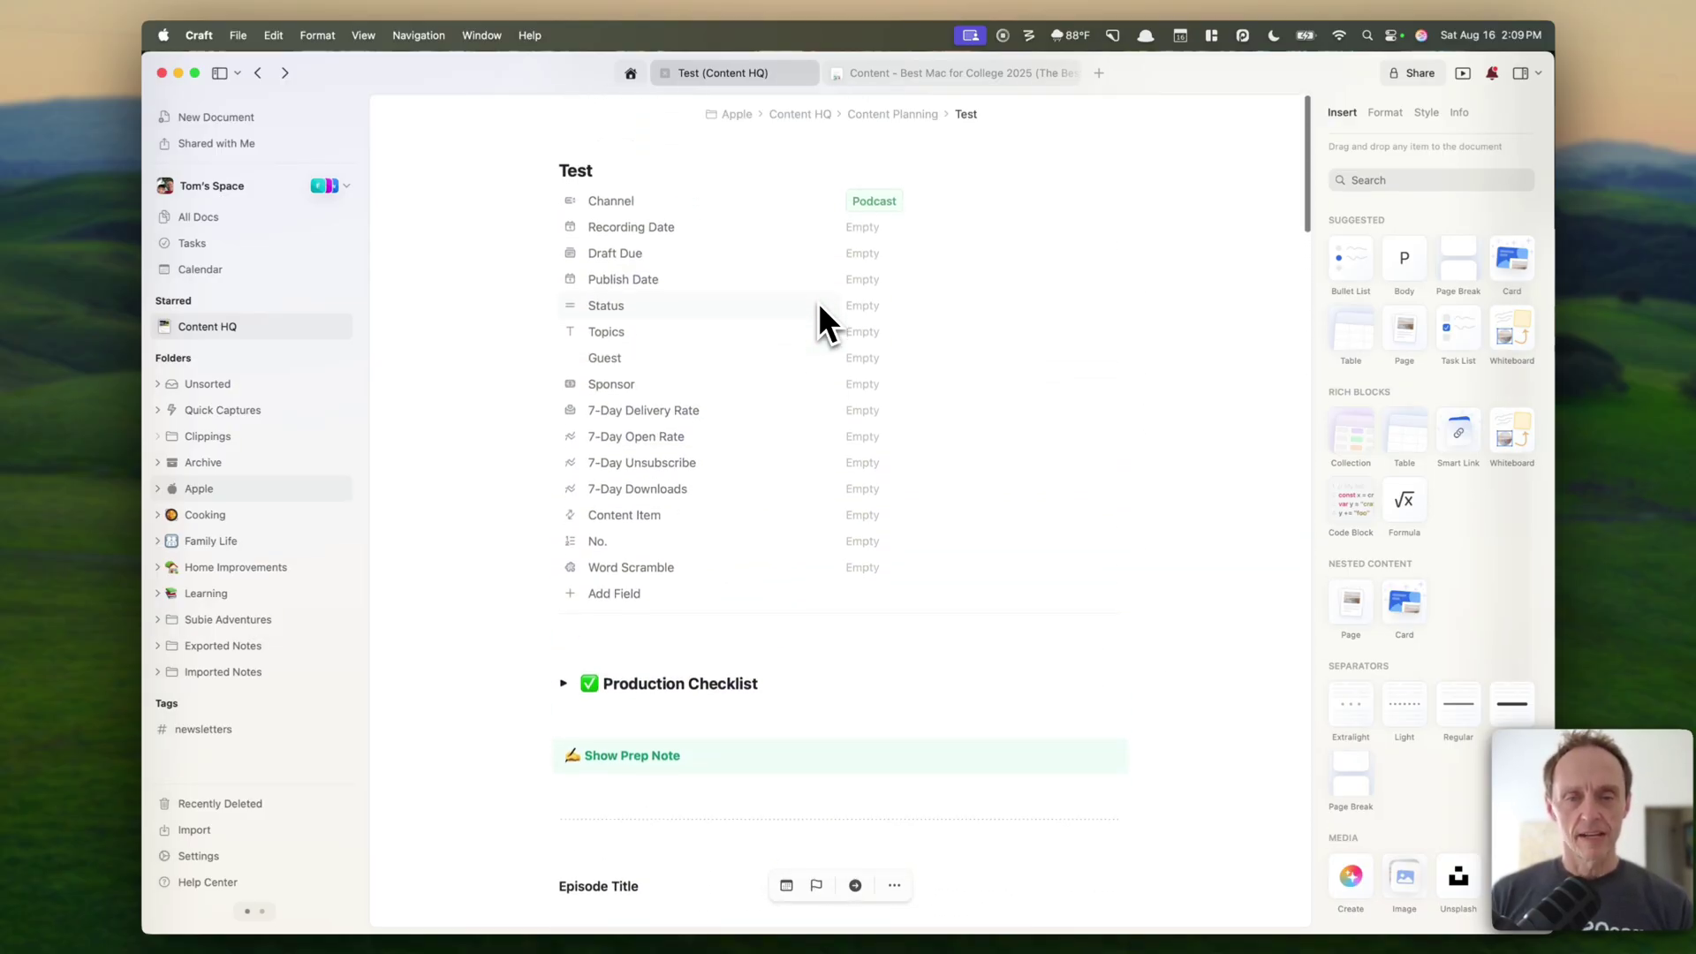
# Step: Return to Content HQ and filter Content Planning to the Newsletter view
pyautogui.click(804, 117)
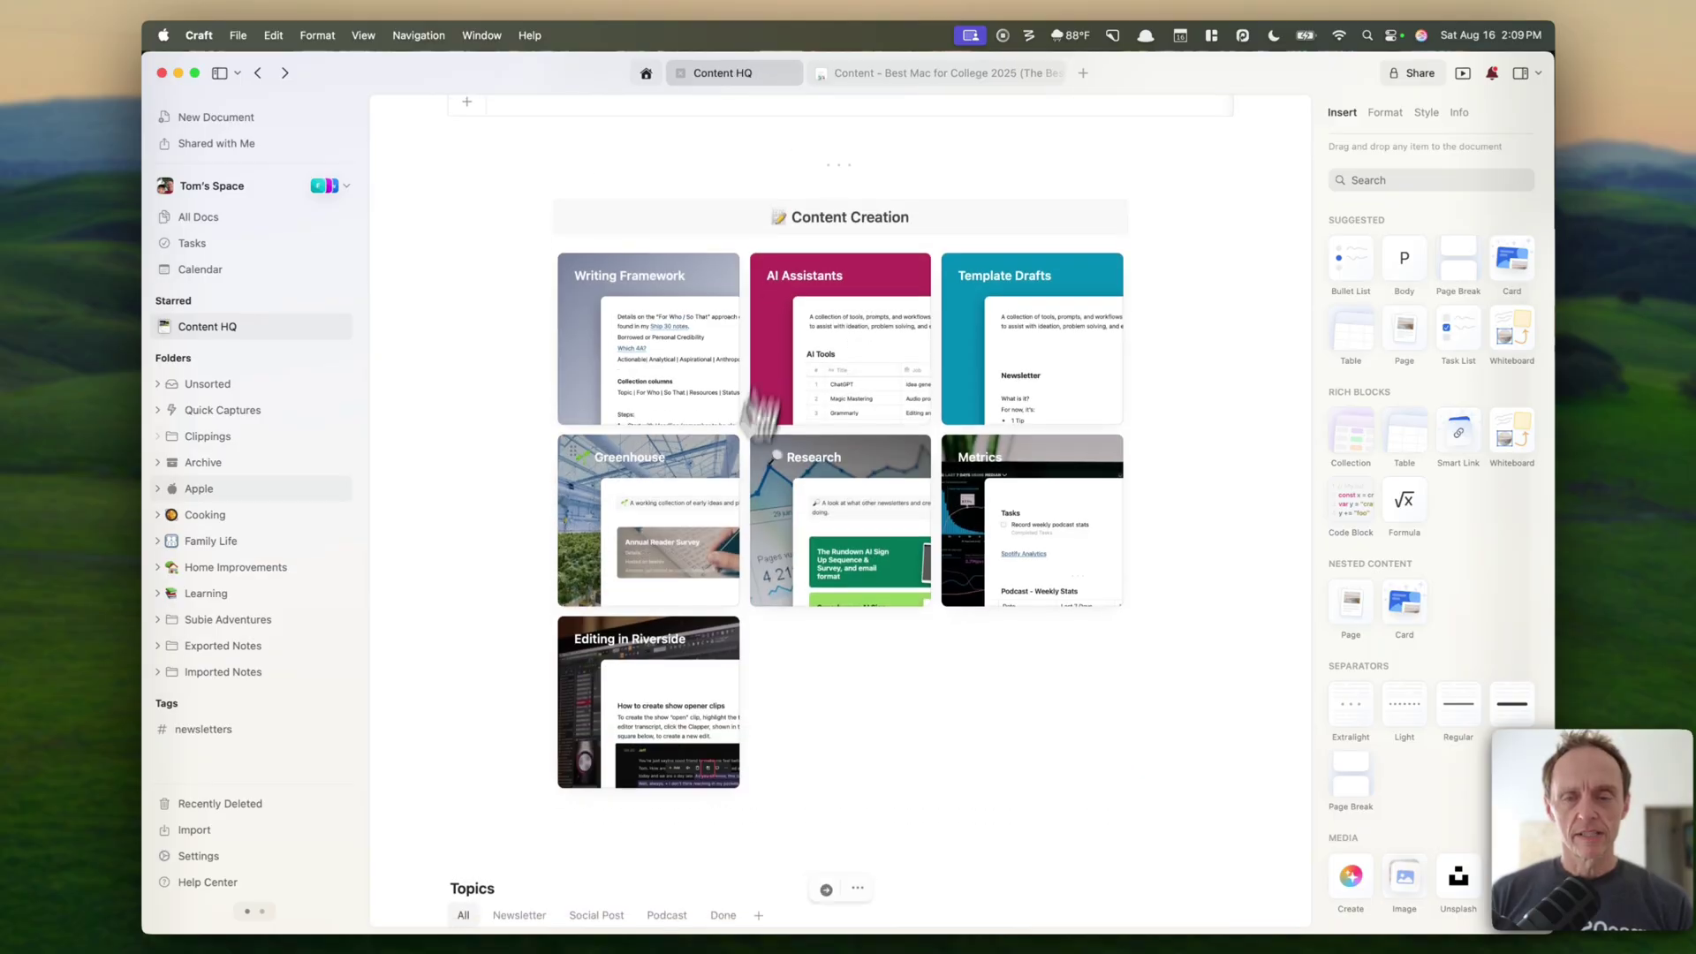
pyautogui.scroll(5, 726, 574)
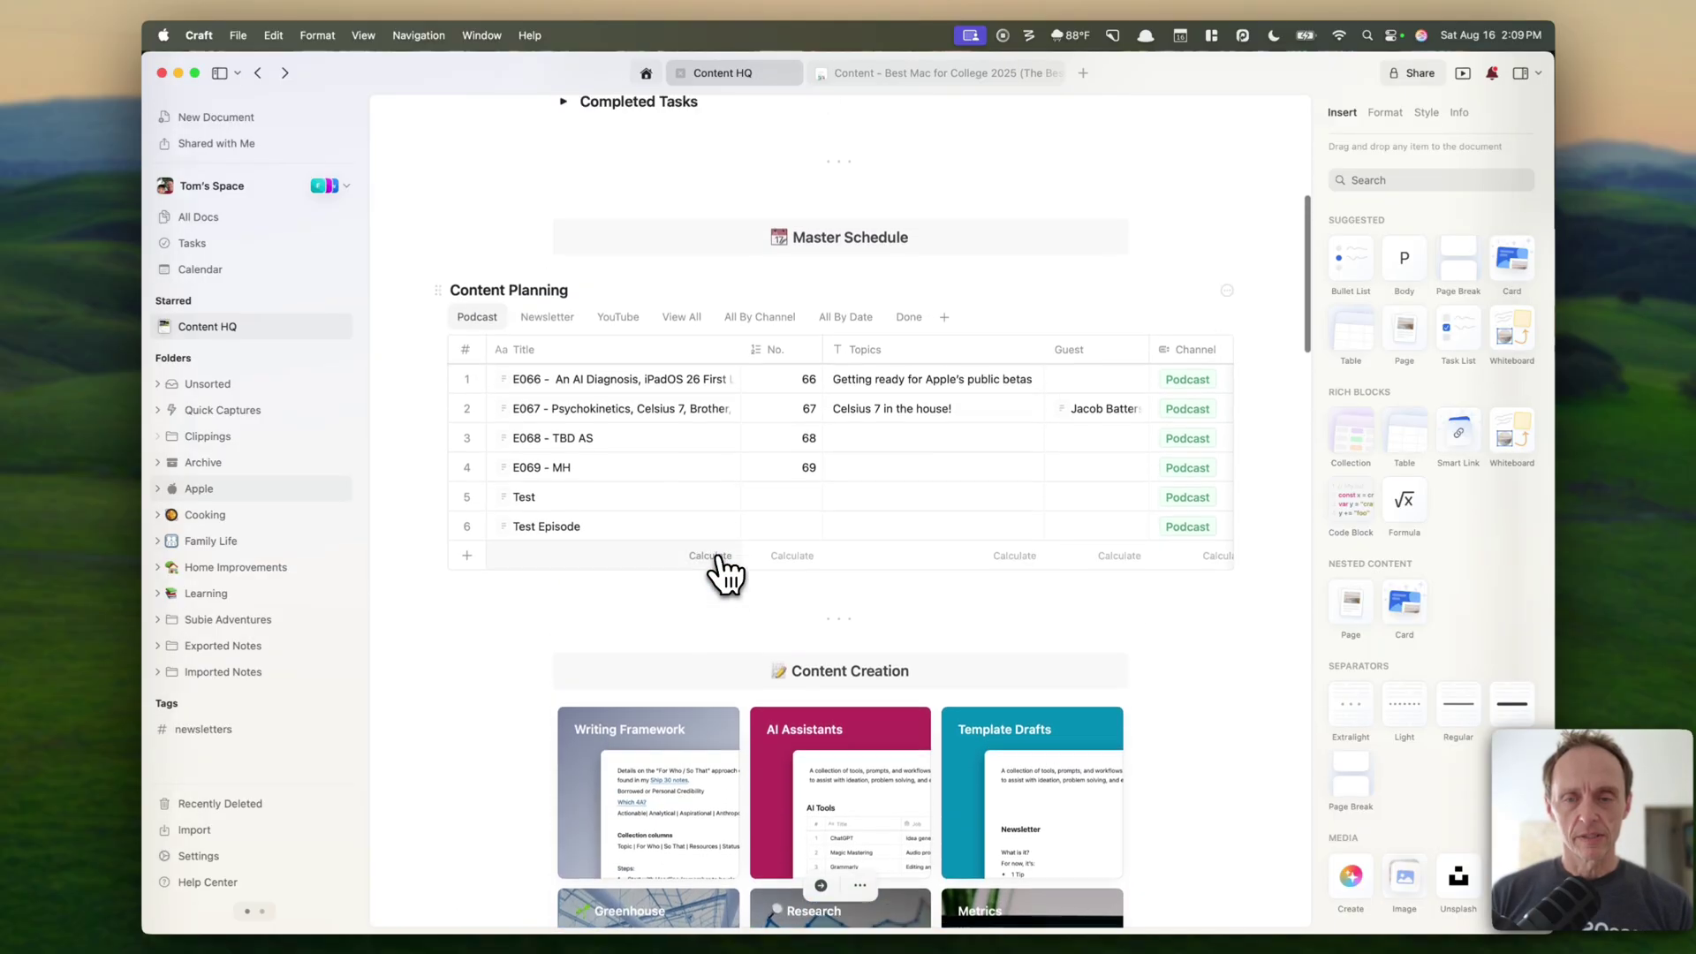
pyautogui.click(550, 327)
# Step: Add a newsletter row titled 'Next send' and open it as its own page
pyautogui.click(466, 447)
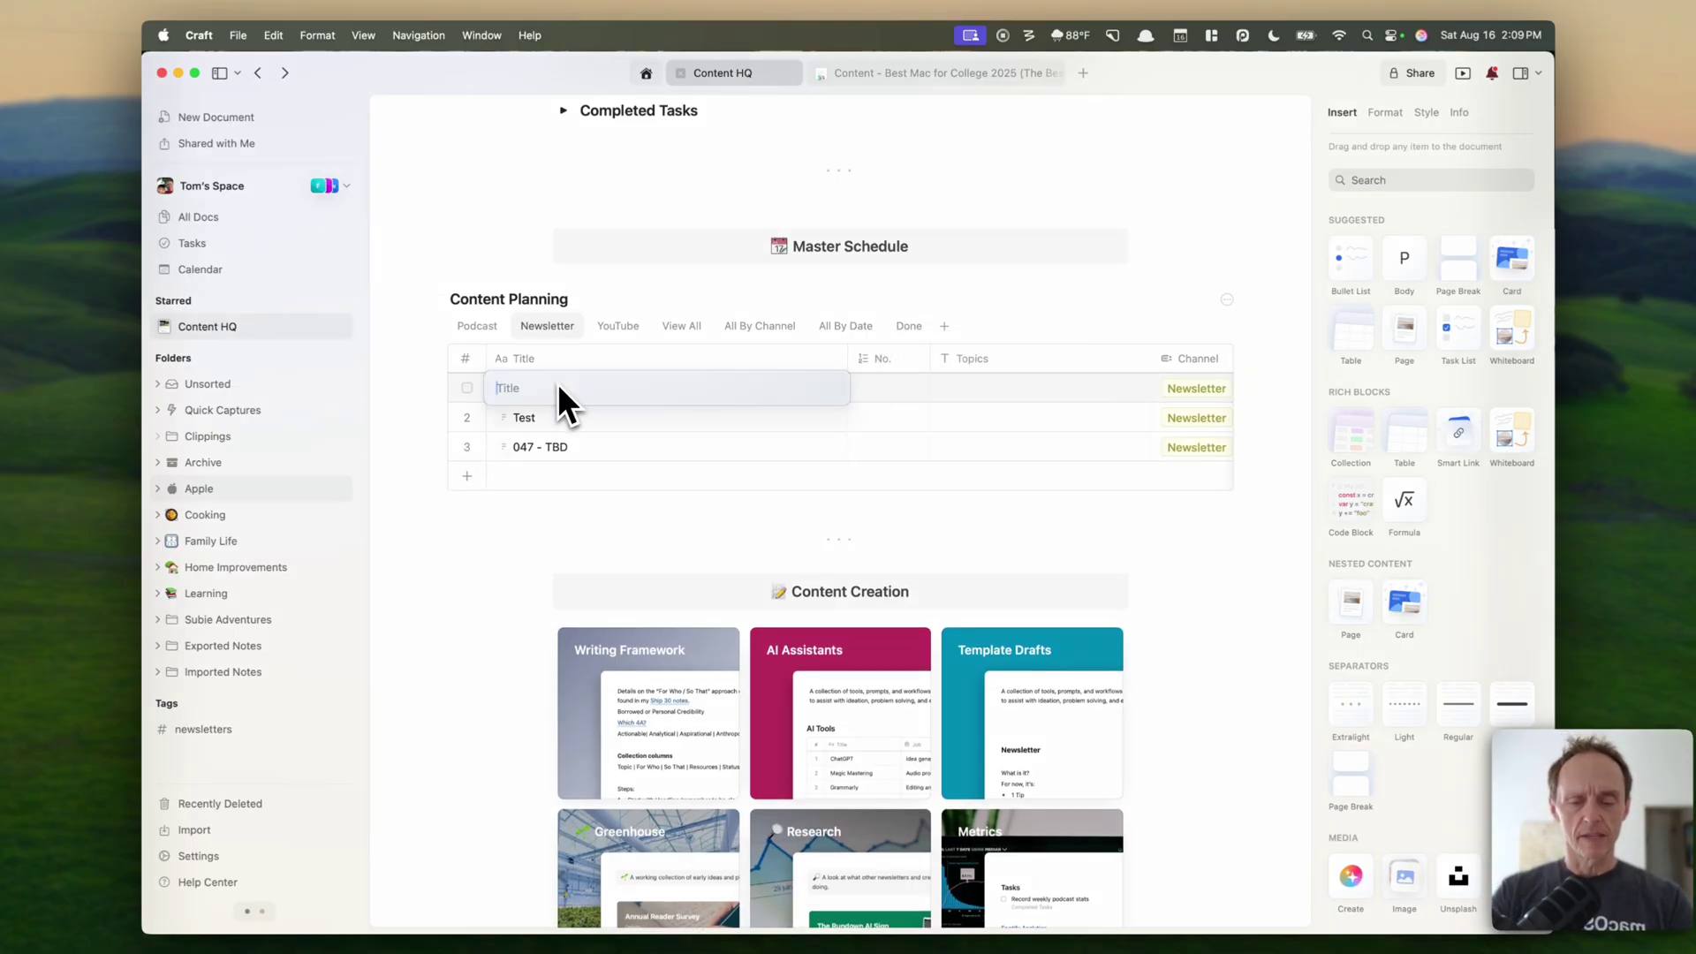
pyautogui.write('Next send')
pyautogui.press('Return')
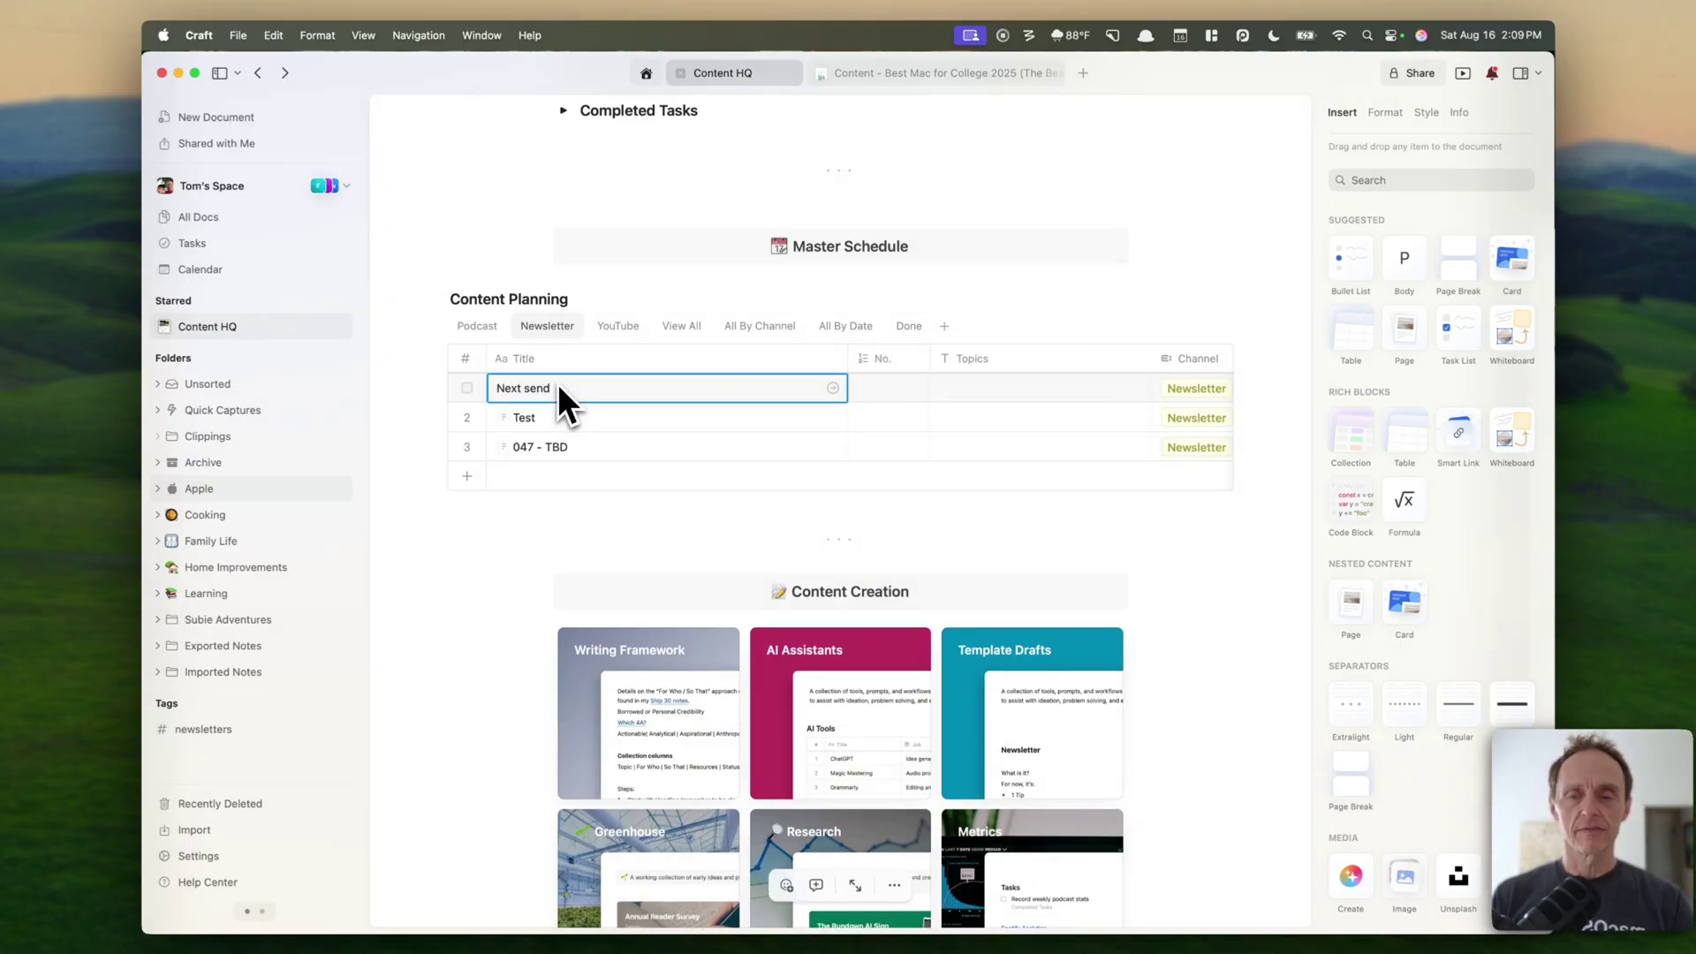
pyautogui.click(834, 389)
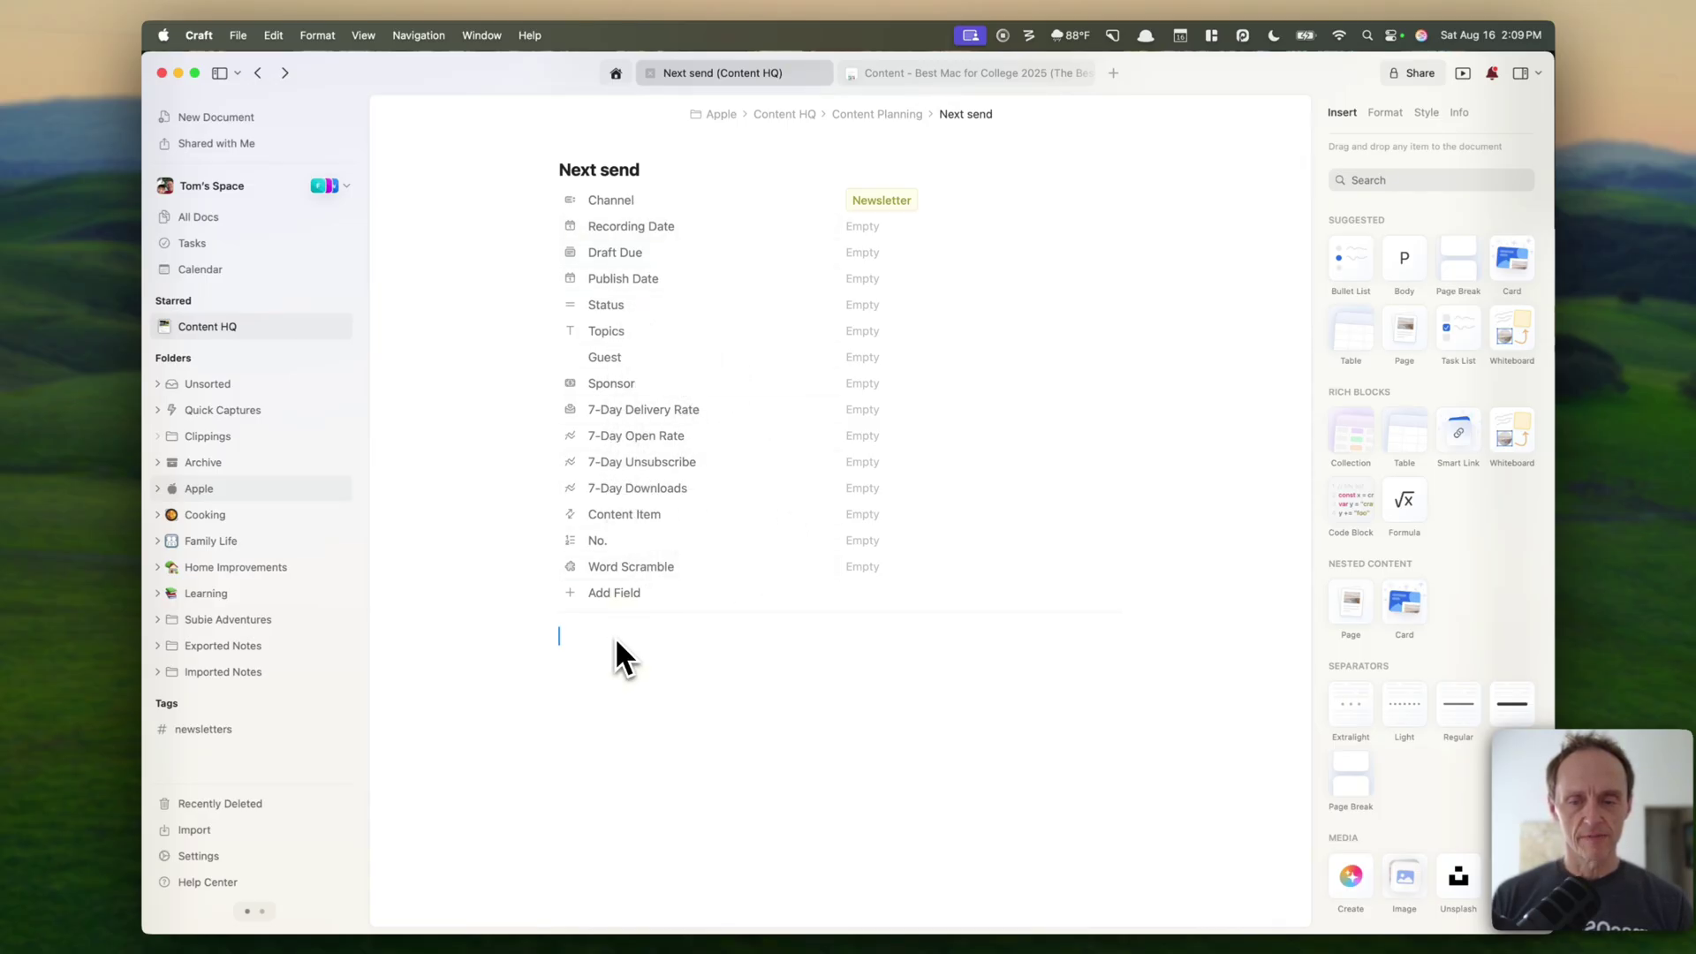
# Step: Insert the '### - Newsletter Template' into the Next send page via /tem
pyautogui.write('/tem')
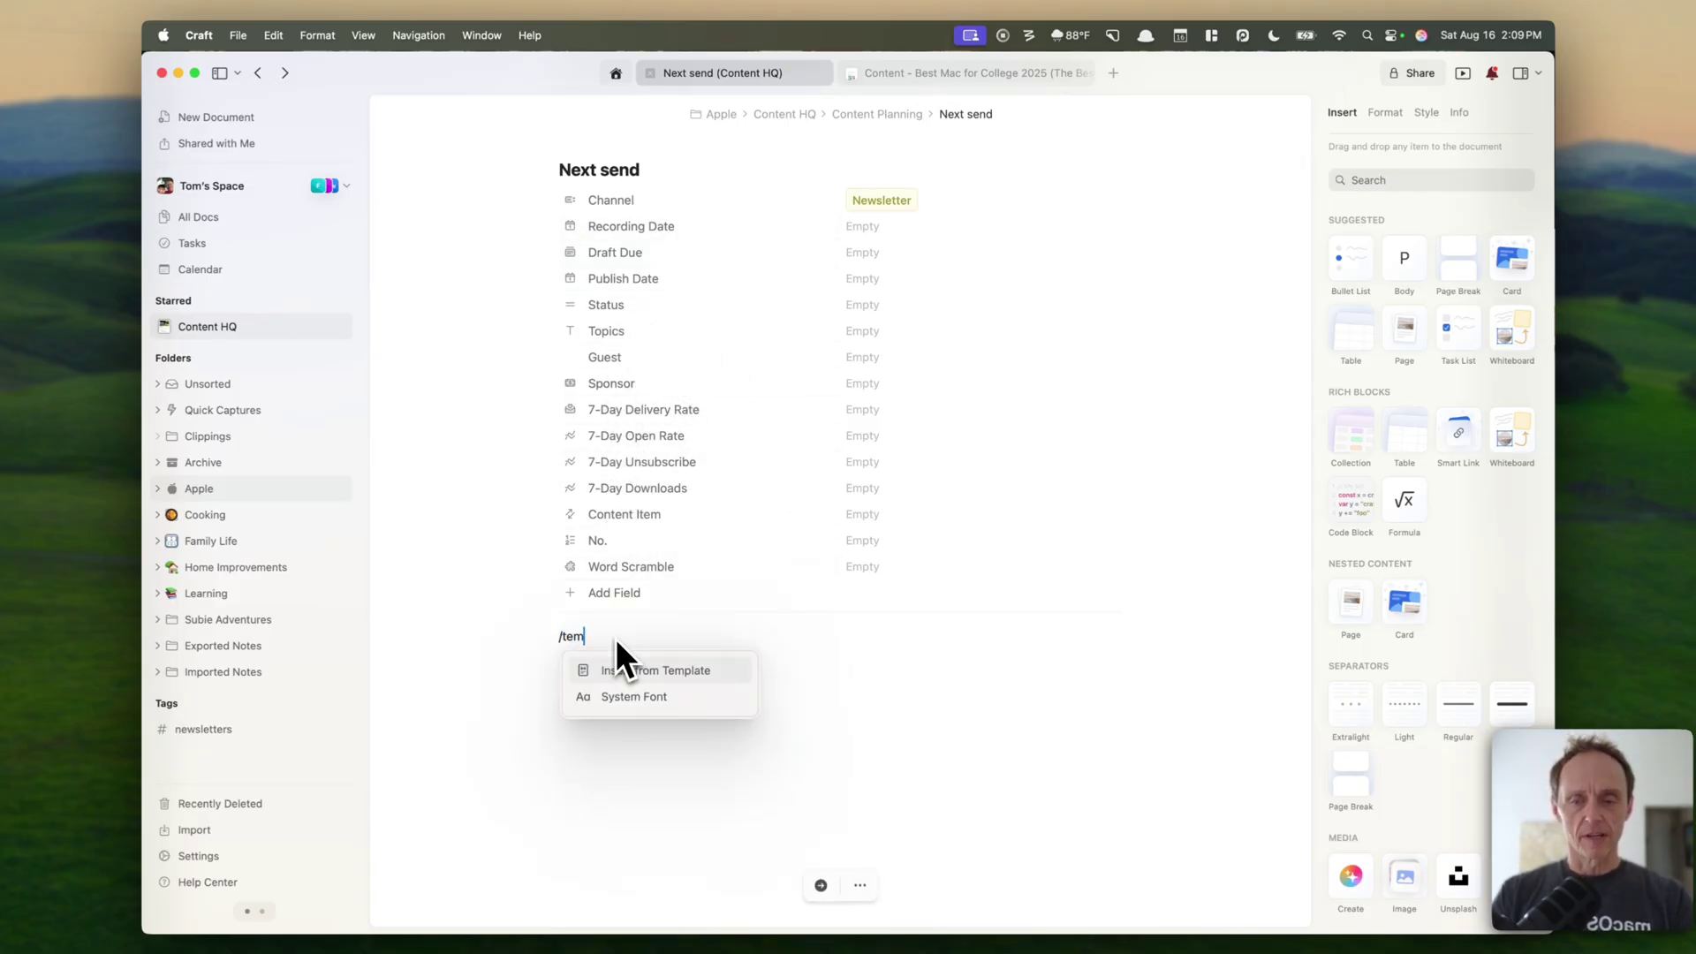
pyautogui.press('Return')
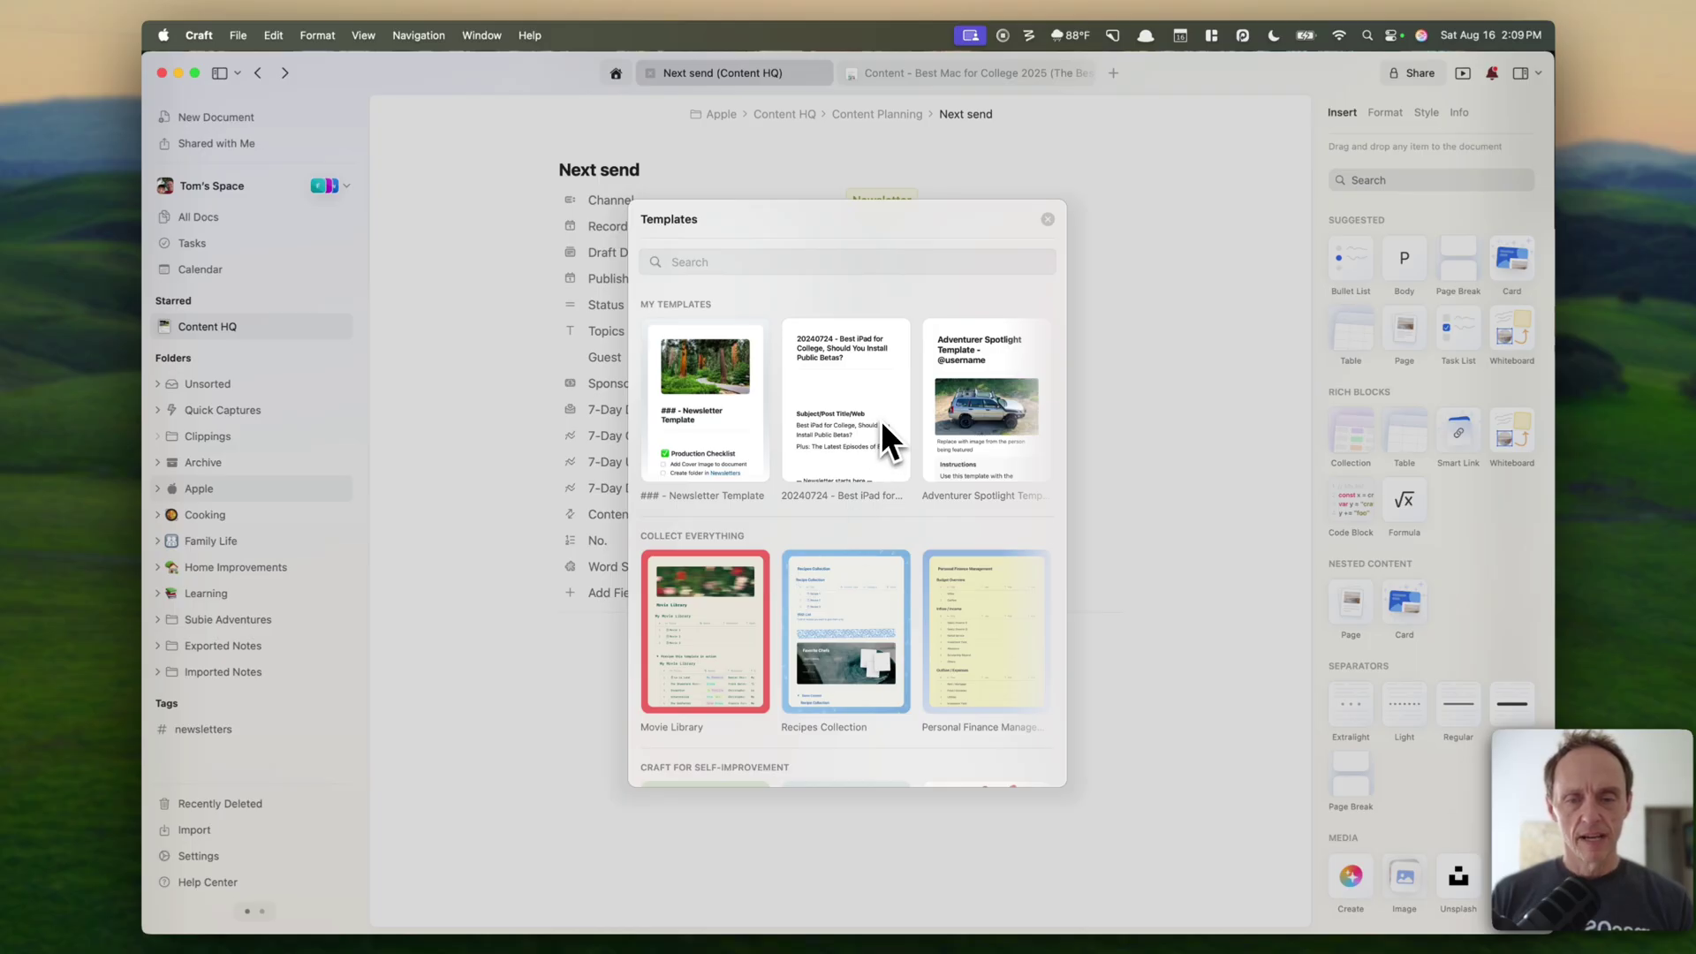
pyautogui.click(717, 407)
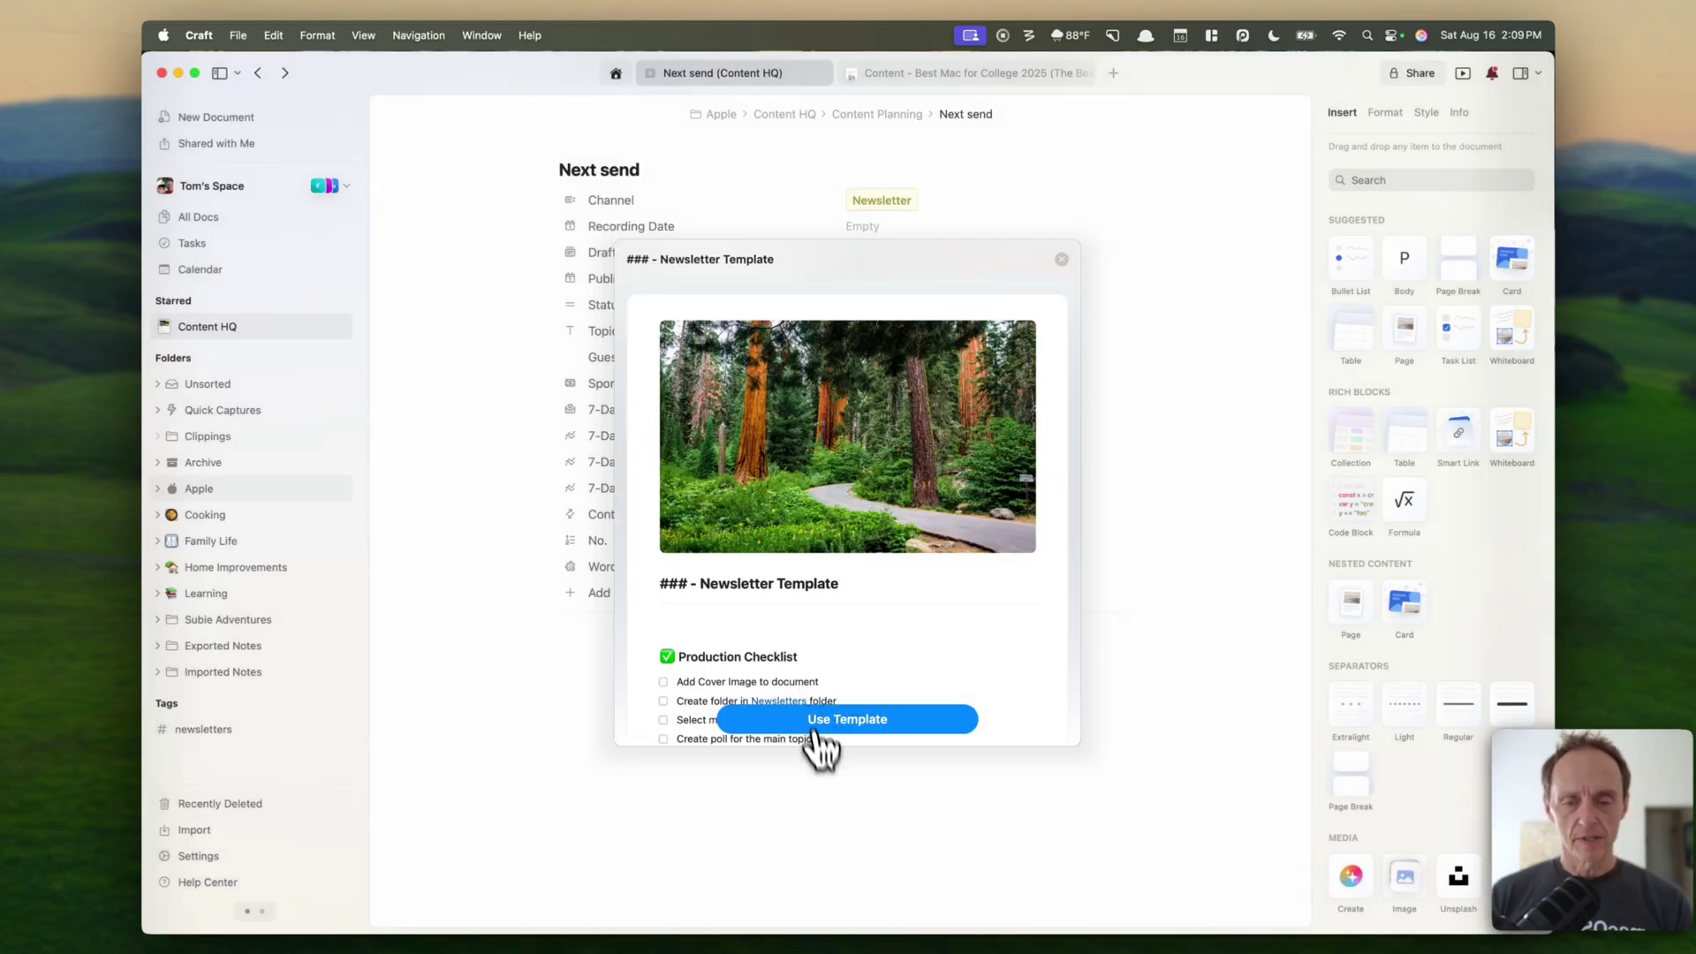
pyautogui.click(853, 846)
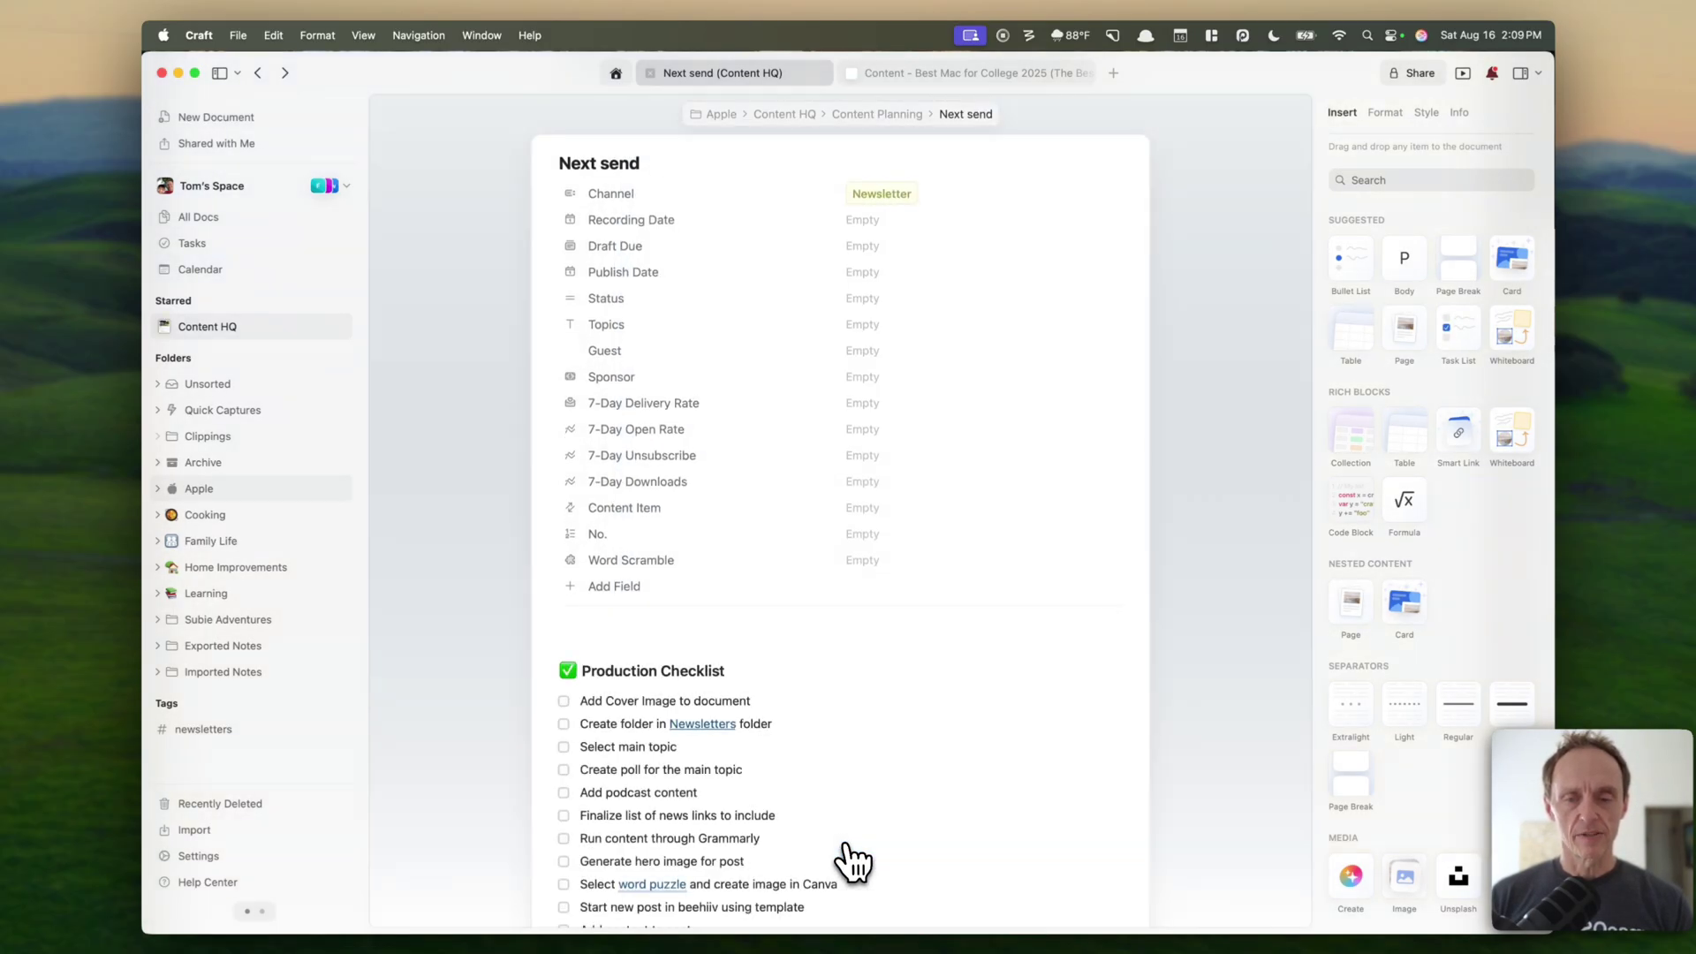
# Step: Review the inserted Production Checklist, Poll, Word Scramble Puzzle and Podcast Info sections
pyautogui.scroll(-10, 875, 636)
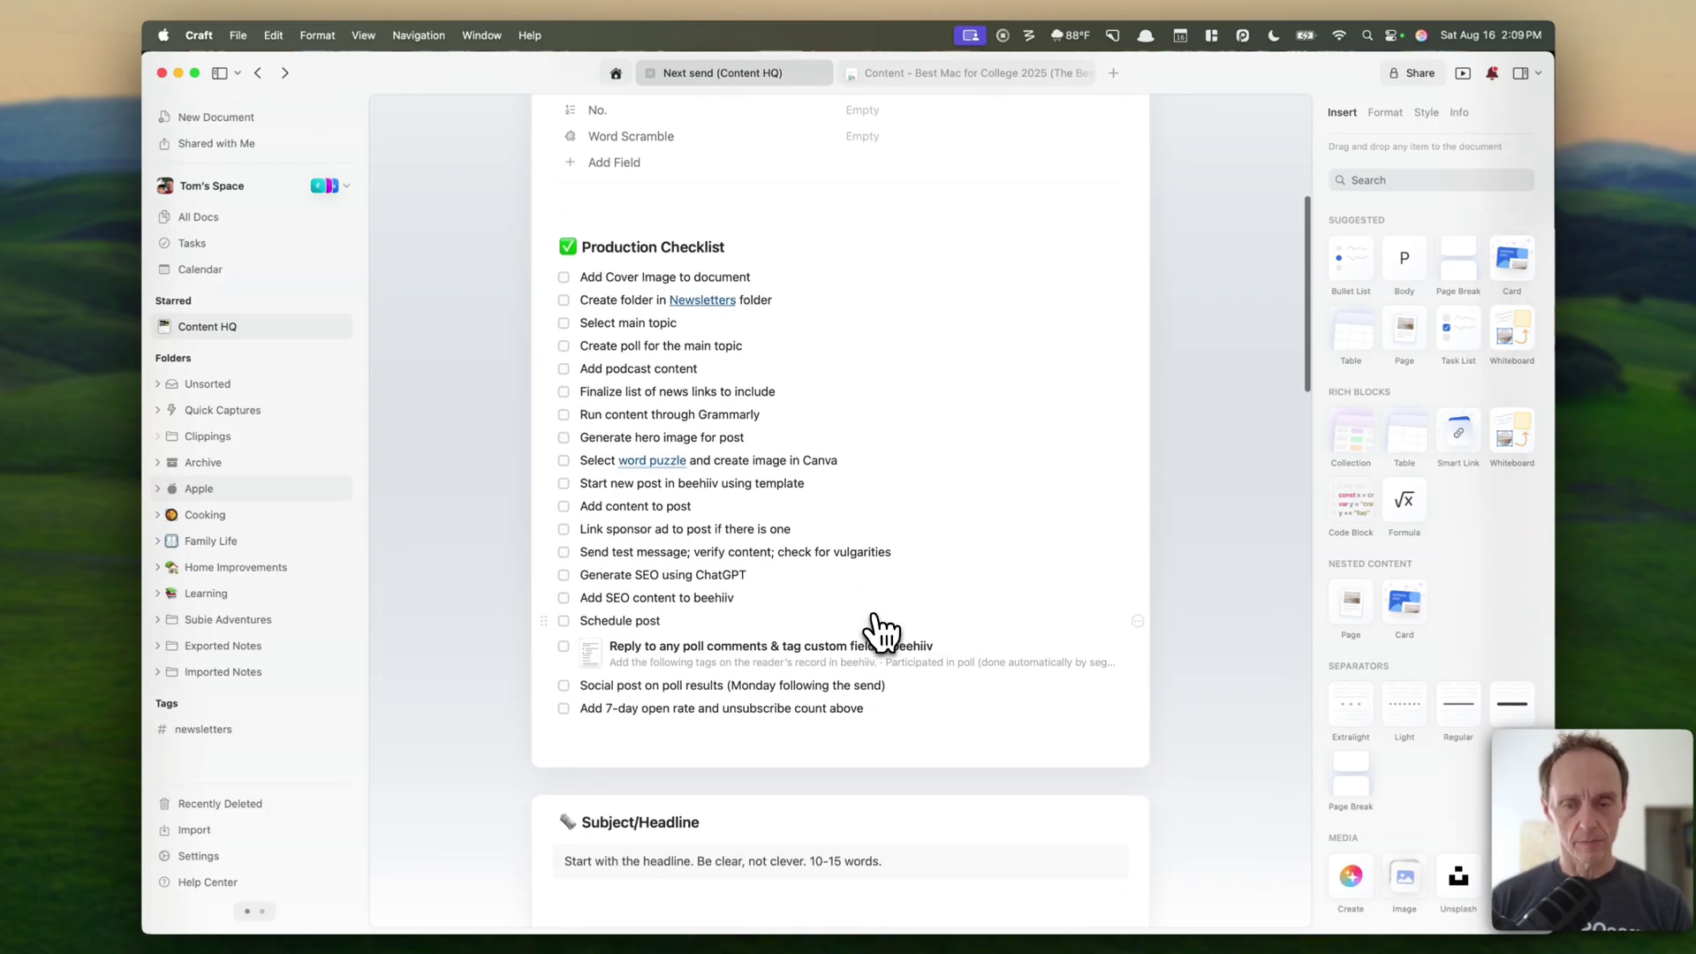
pyautogui.scroll(-3, 881, 630)
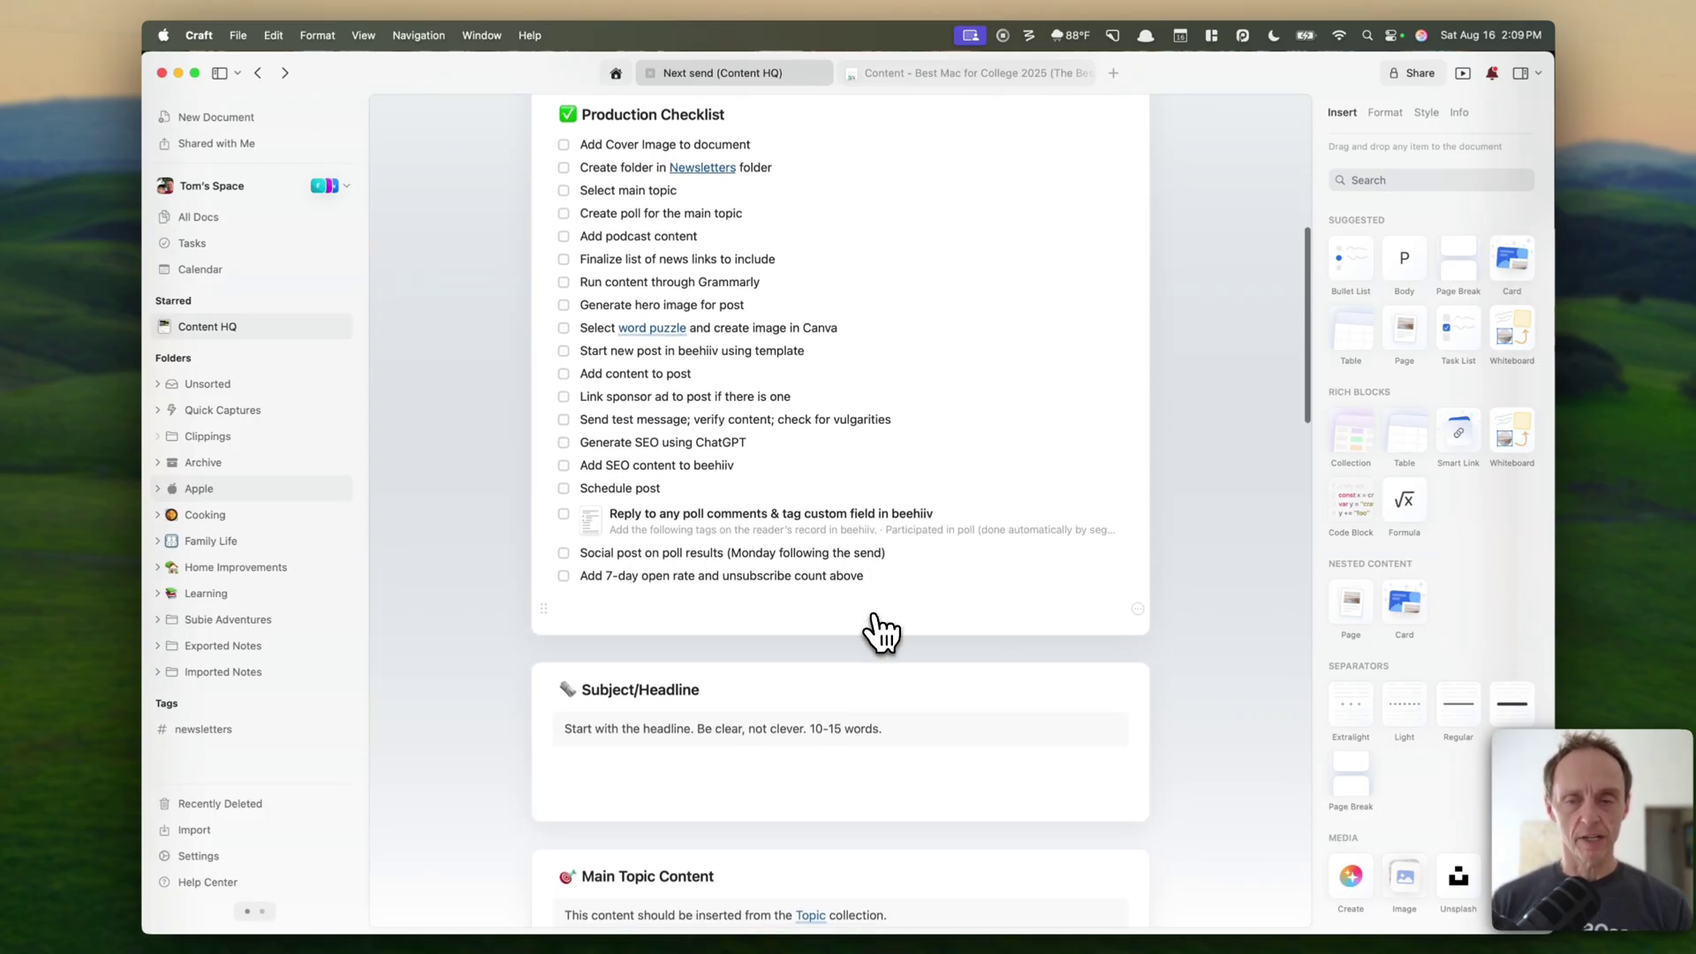
pyautogui.scroll(-1, 881, 631)
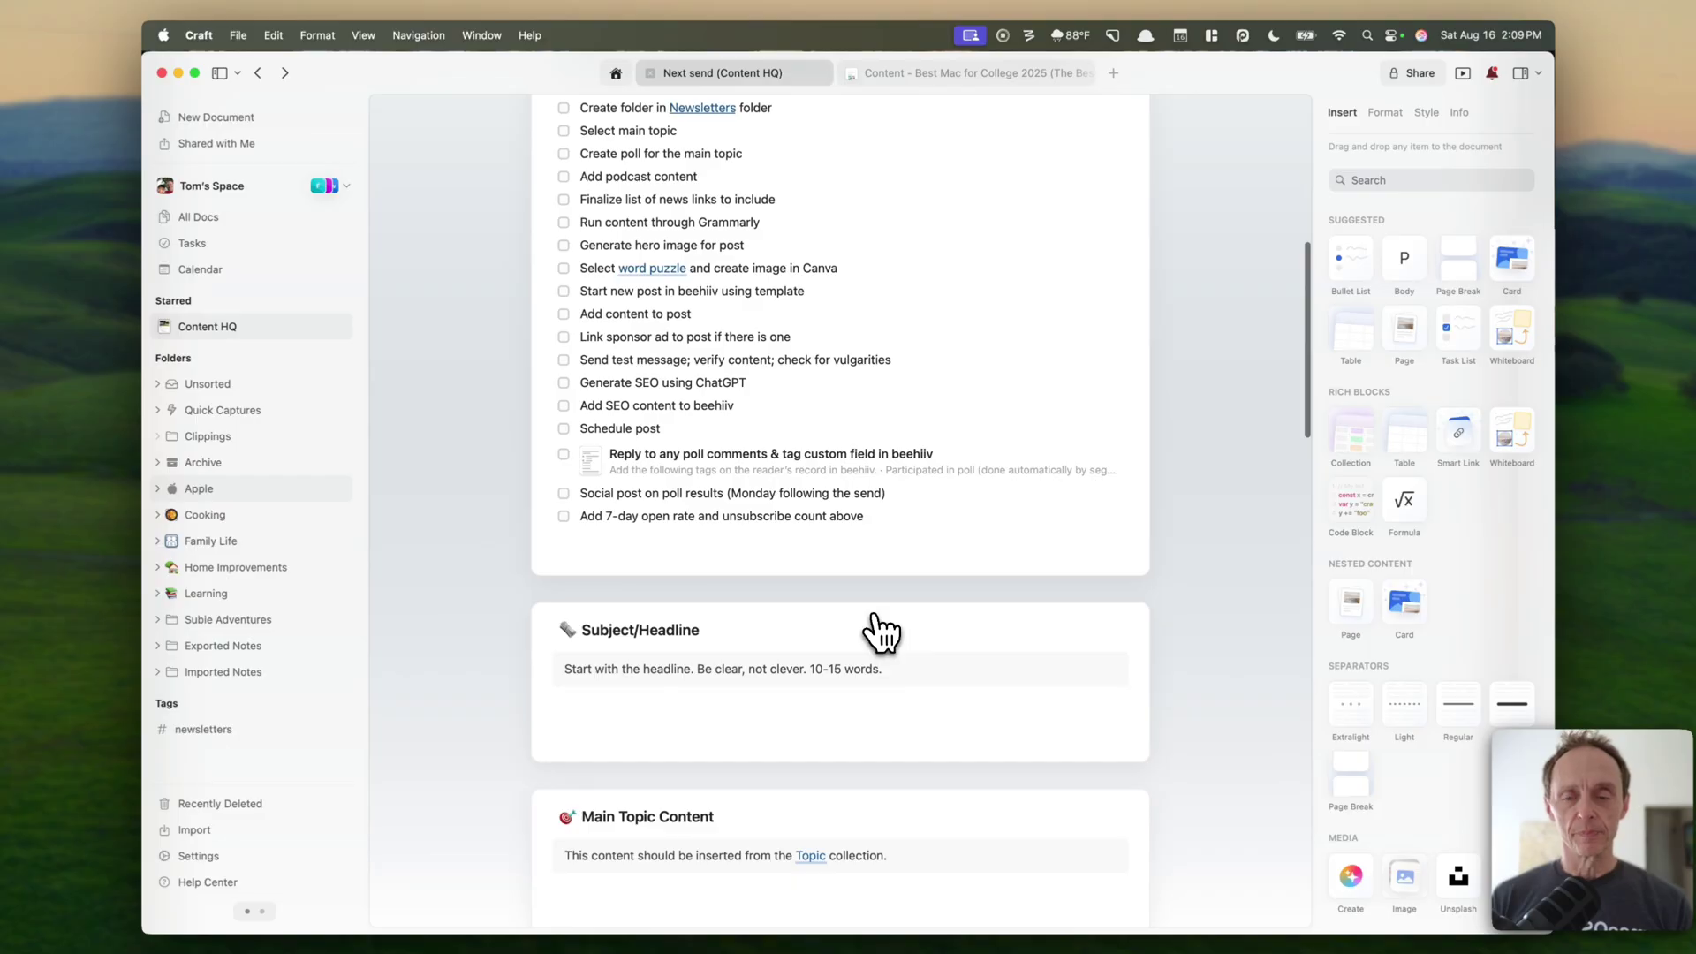
pyautogui.scroll(-2, 881, 631)
pyautogui.scroll(1, 881, 631)
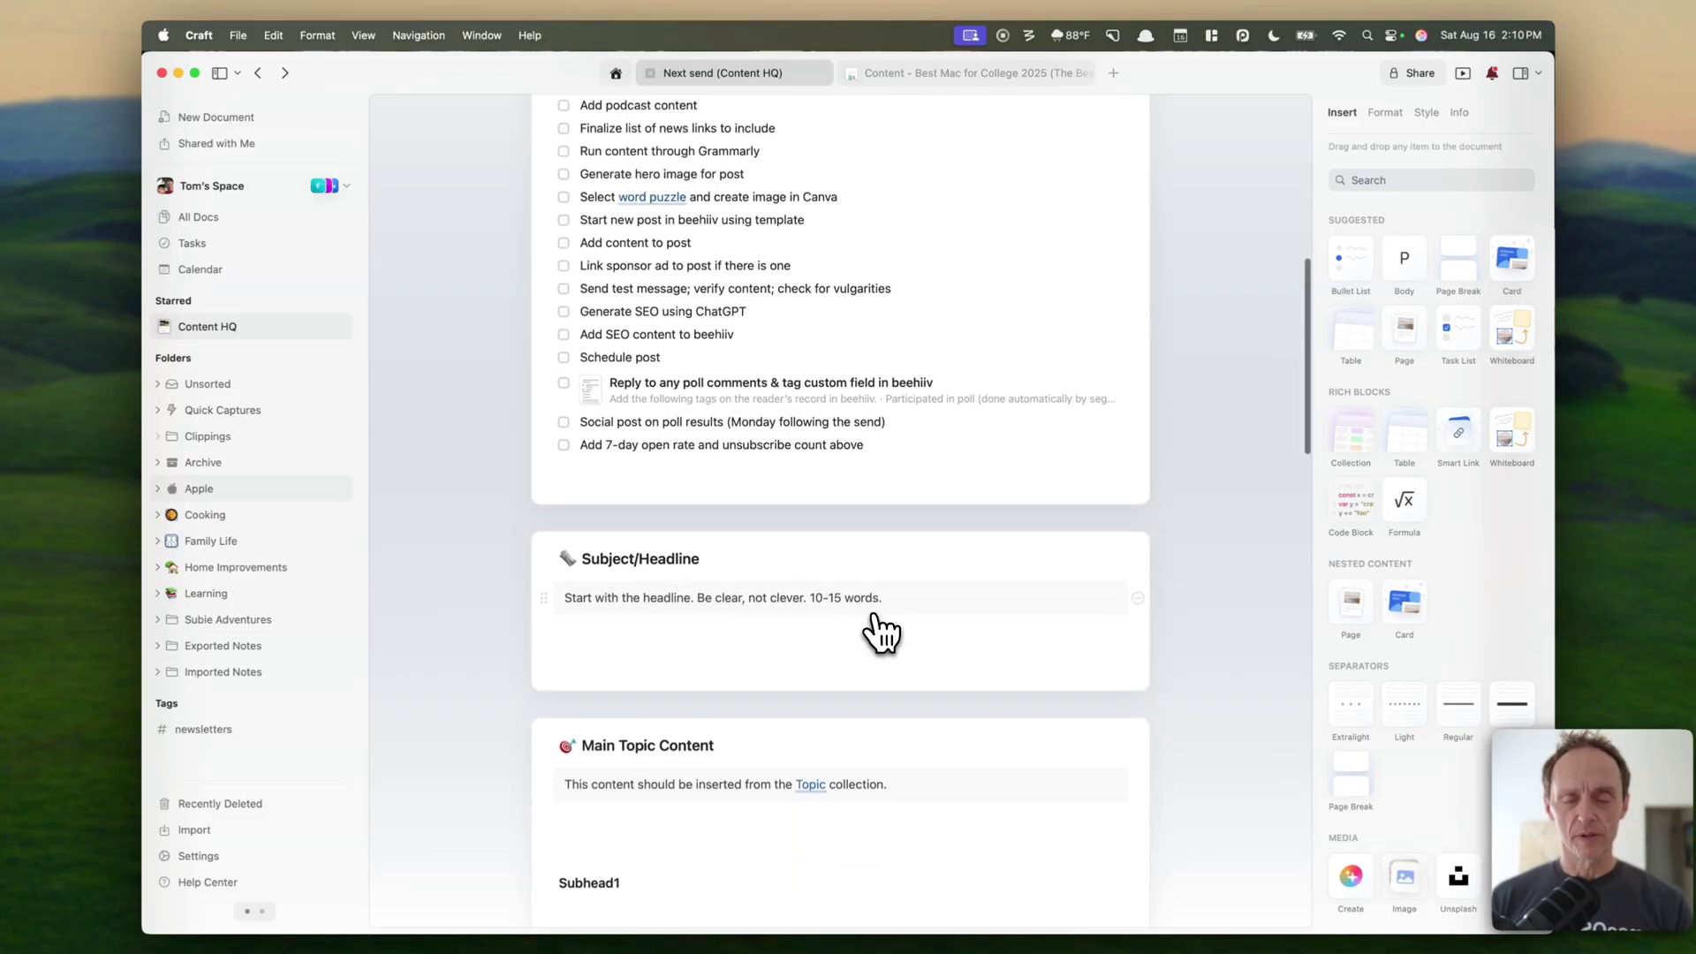
pyautogui.scroll(-5, 881, 631)
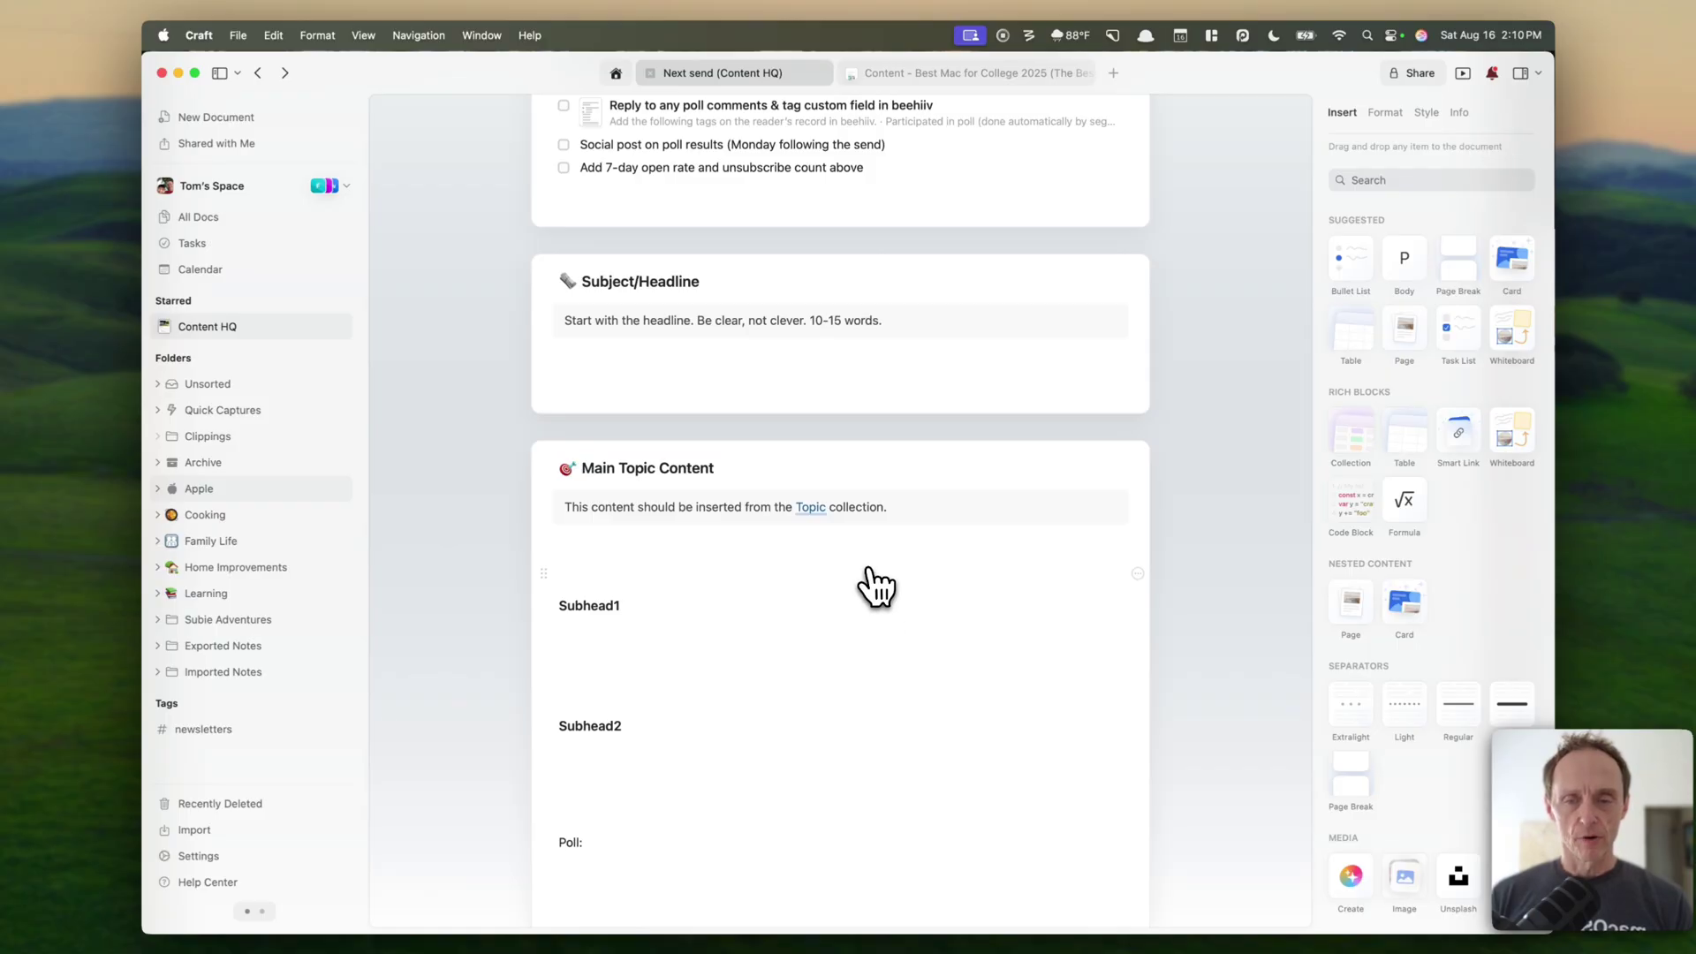
pyautogui.scroll(-10, 876, 587)
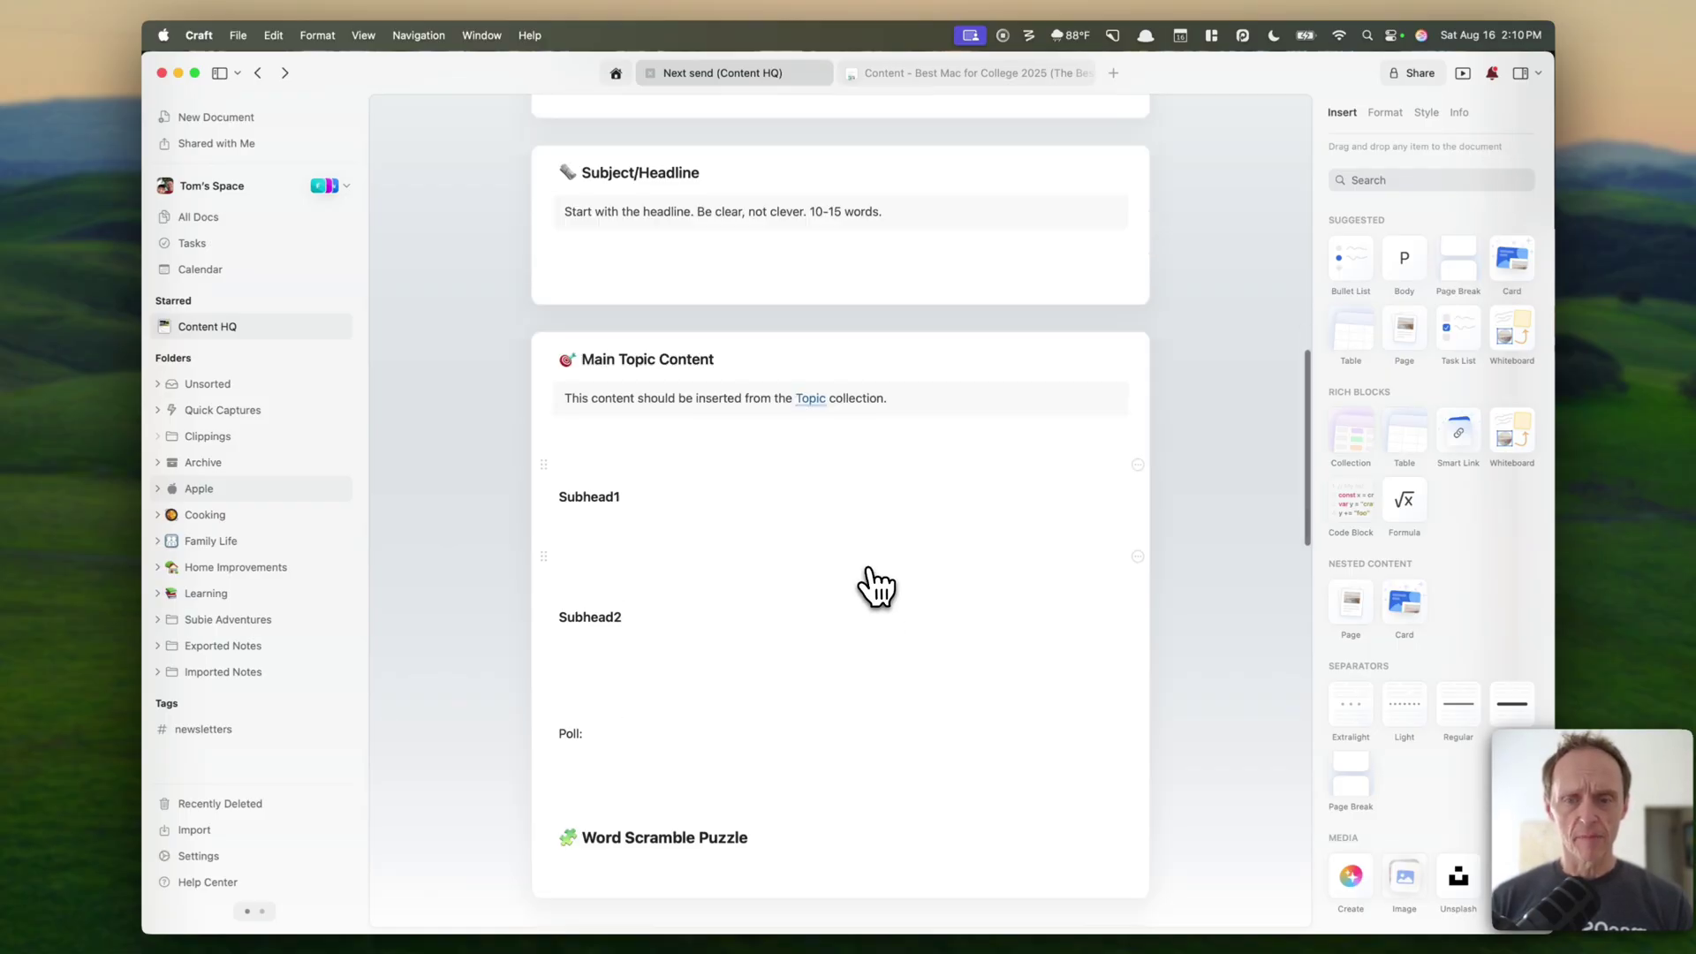
pyautogui.scroll(-2, 877, 586)
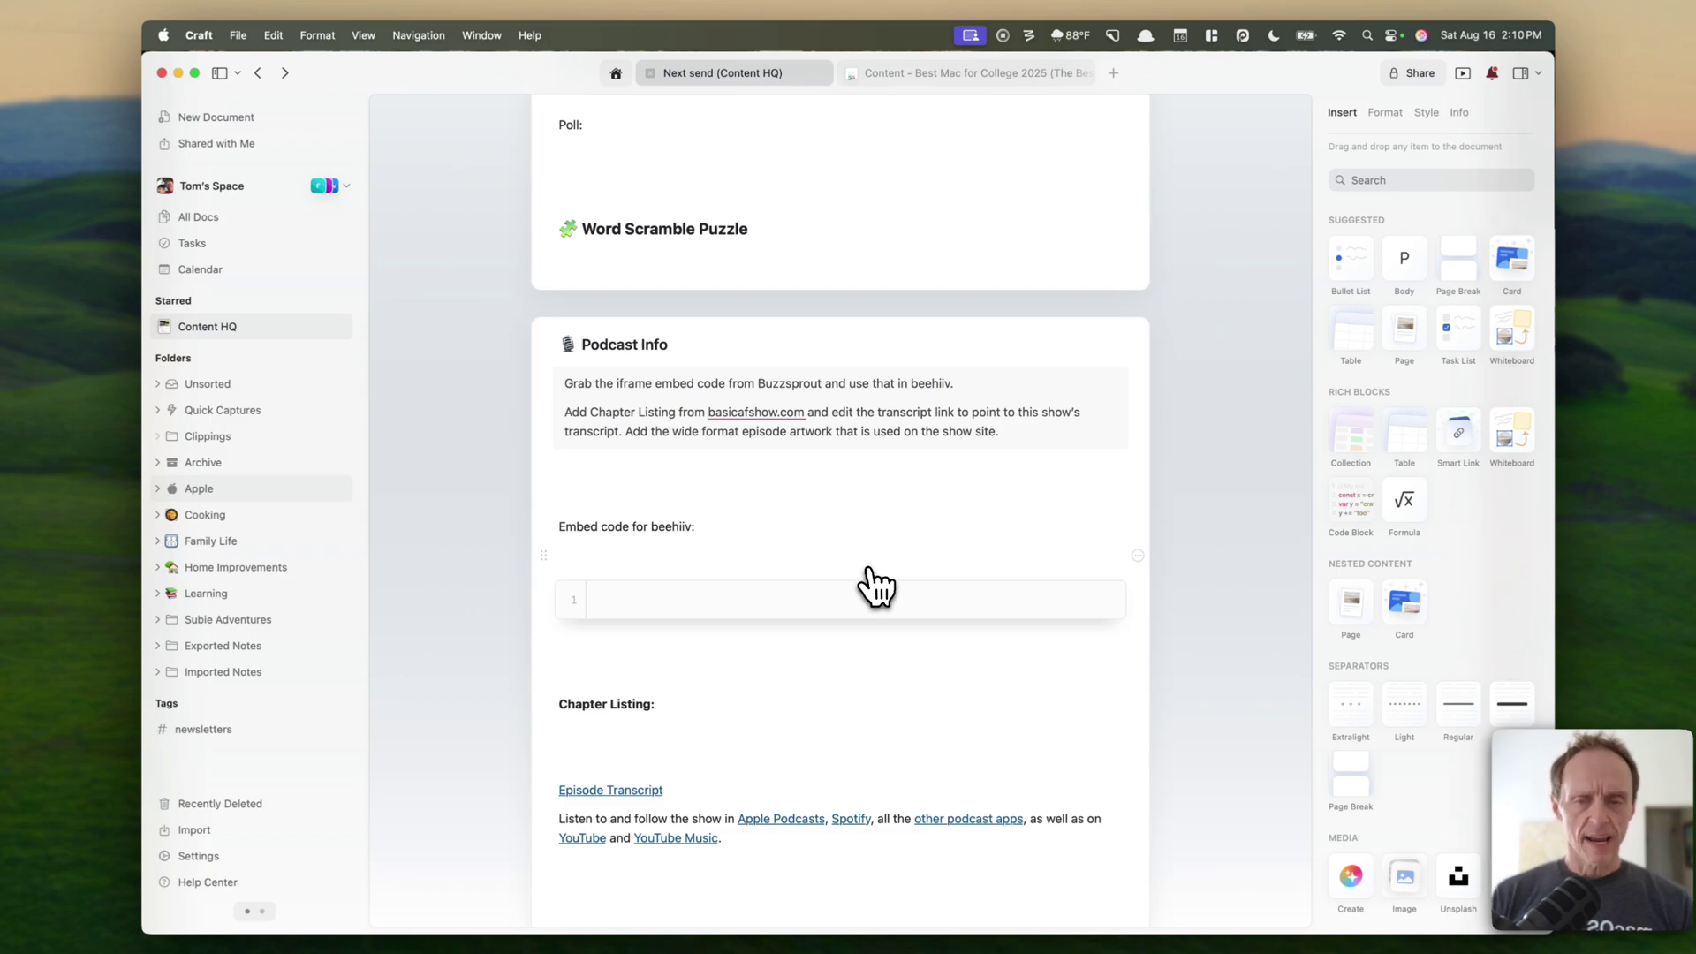
pyautogui.scroll(-4, 877, 587)
pyautogui.scroll(-6, 877, 586)
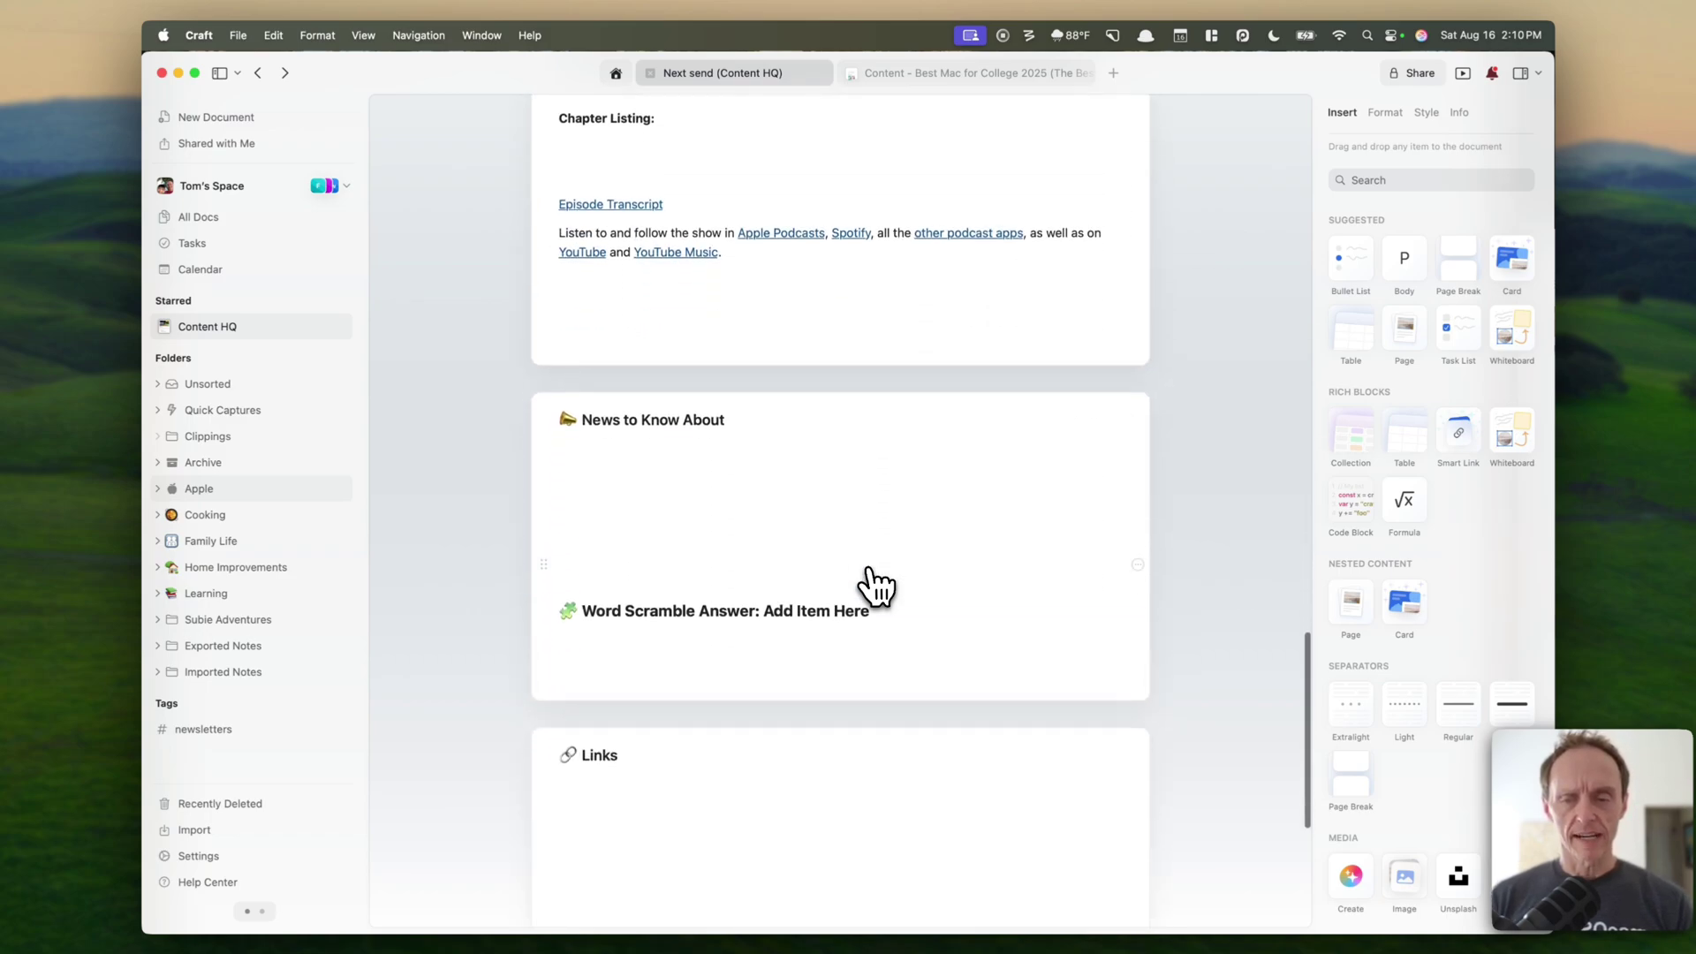
pyautogui.scroll(-2, 876, 587)
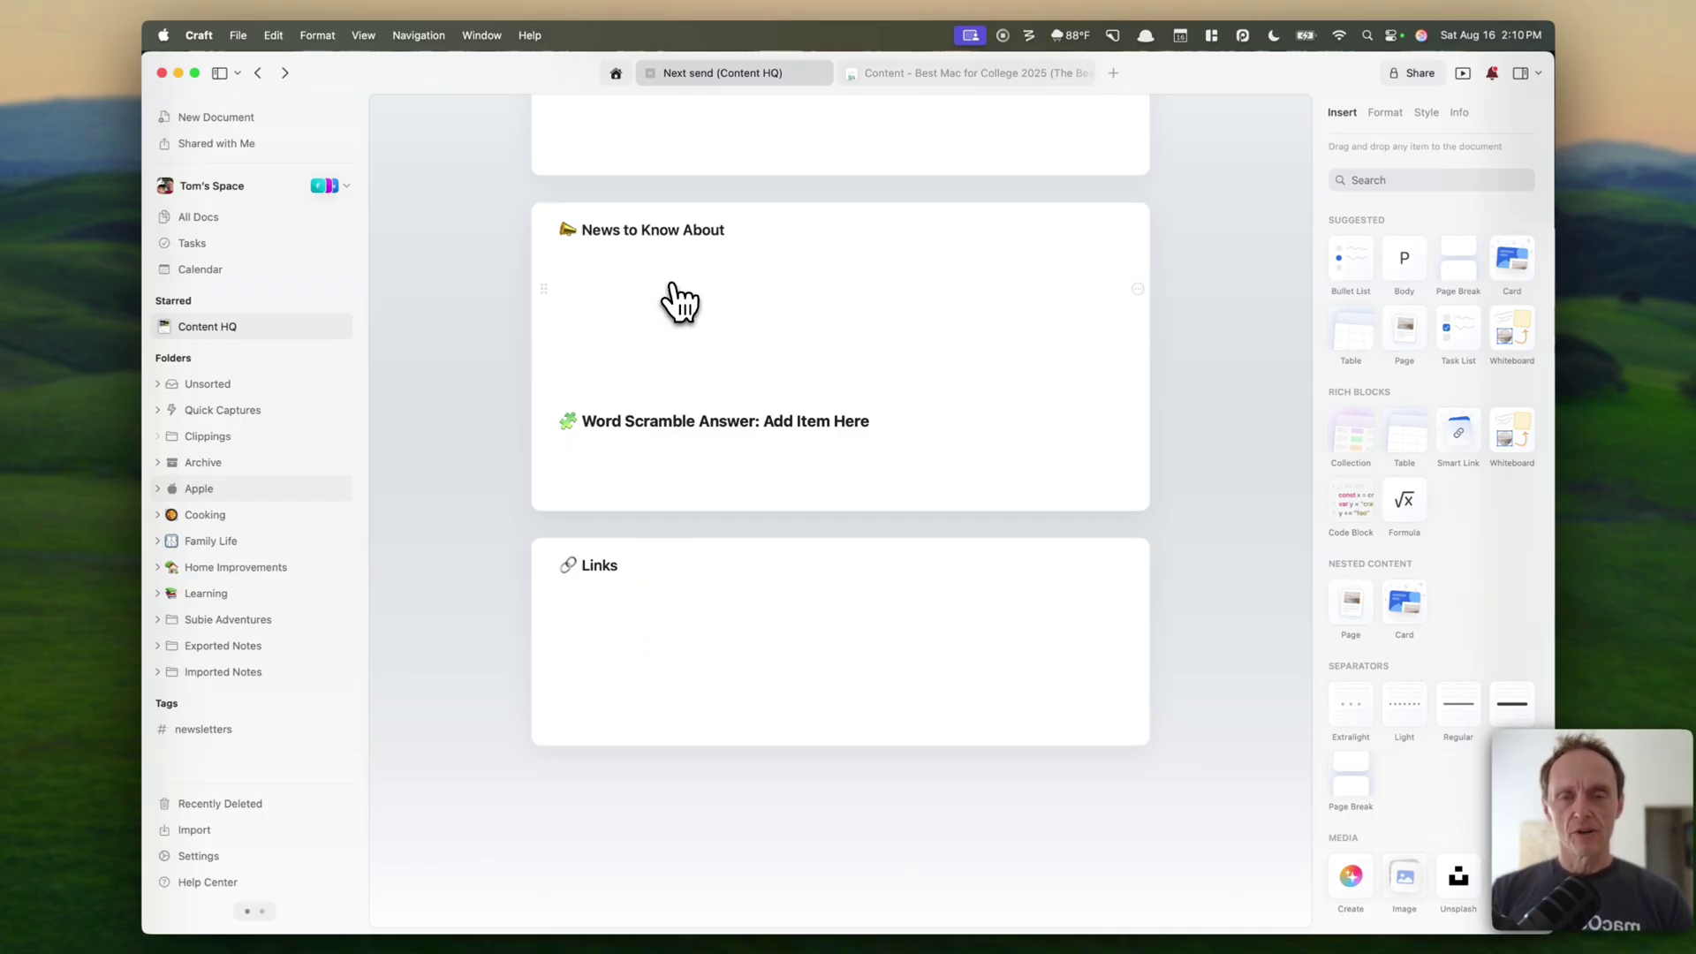
pyautogui.scroll(10, 681, 300)
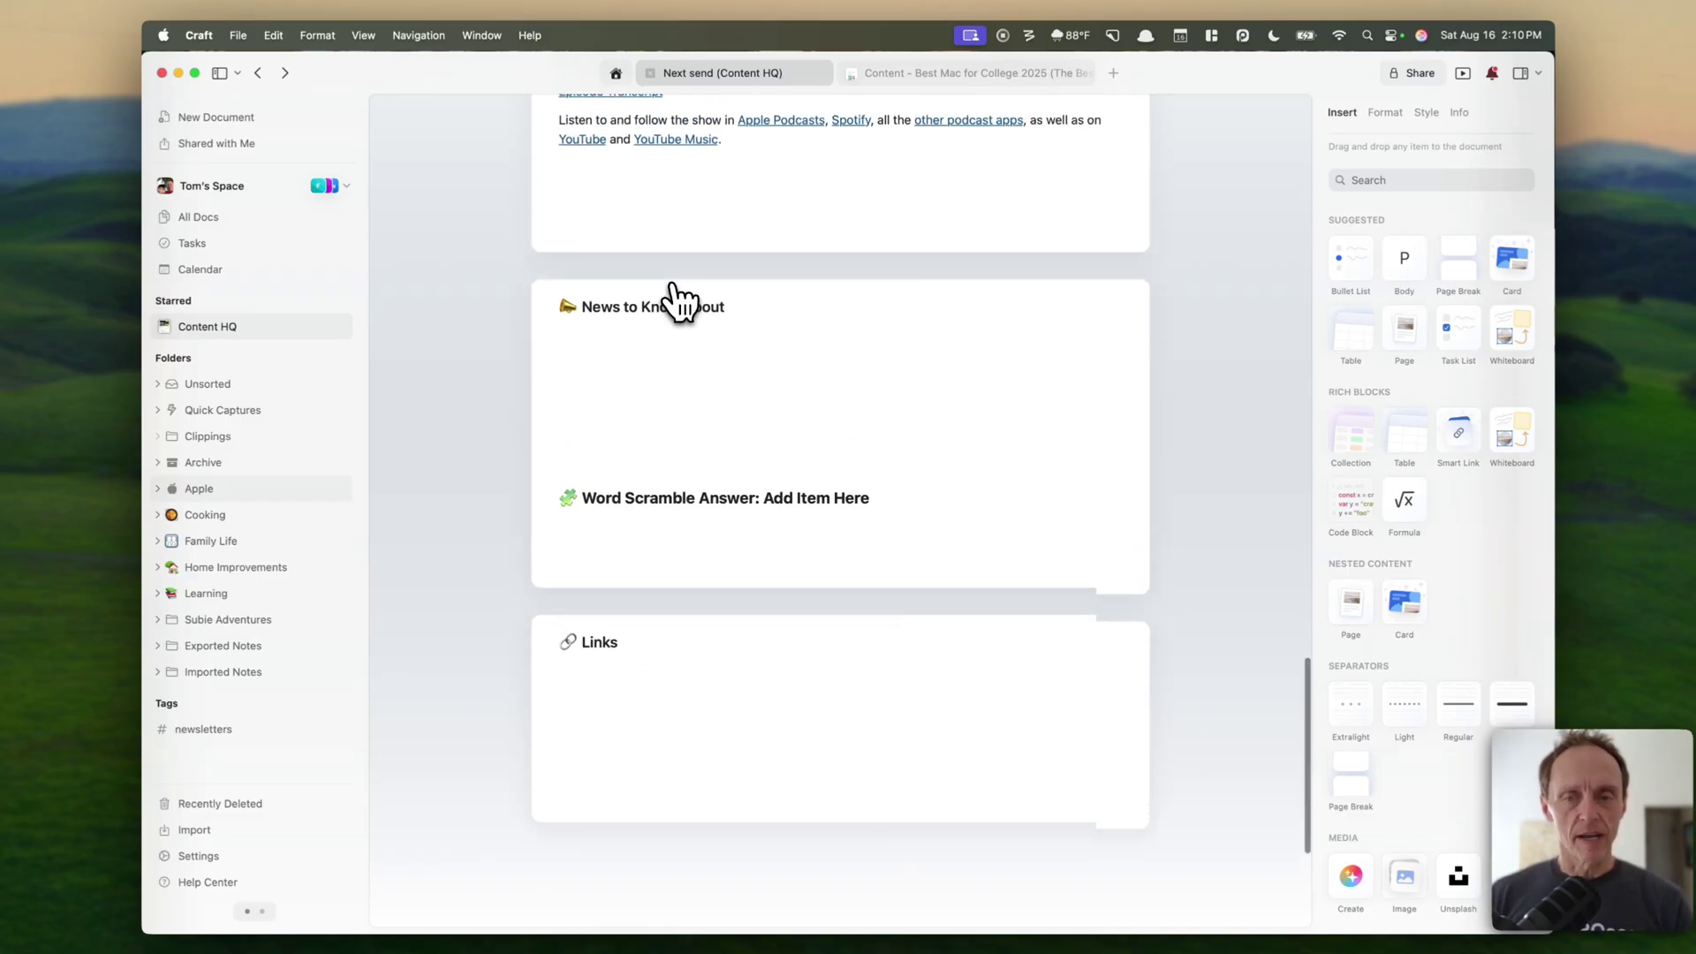
pyautogui.scroll(15, 681, 300)
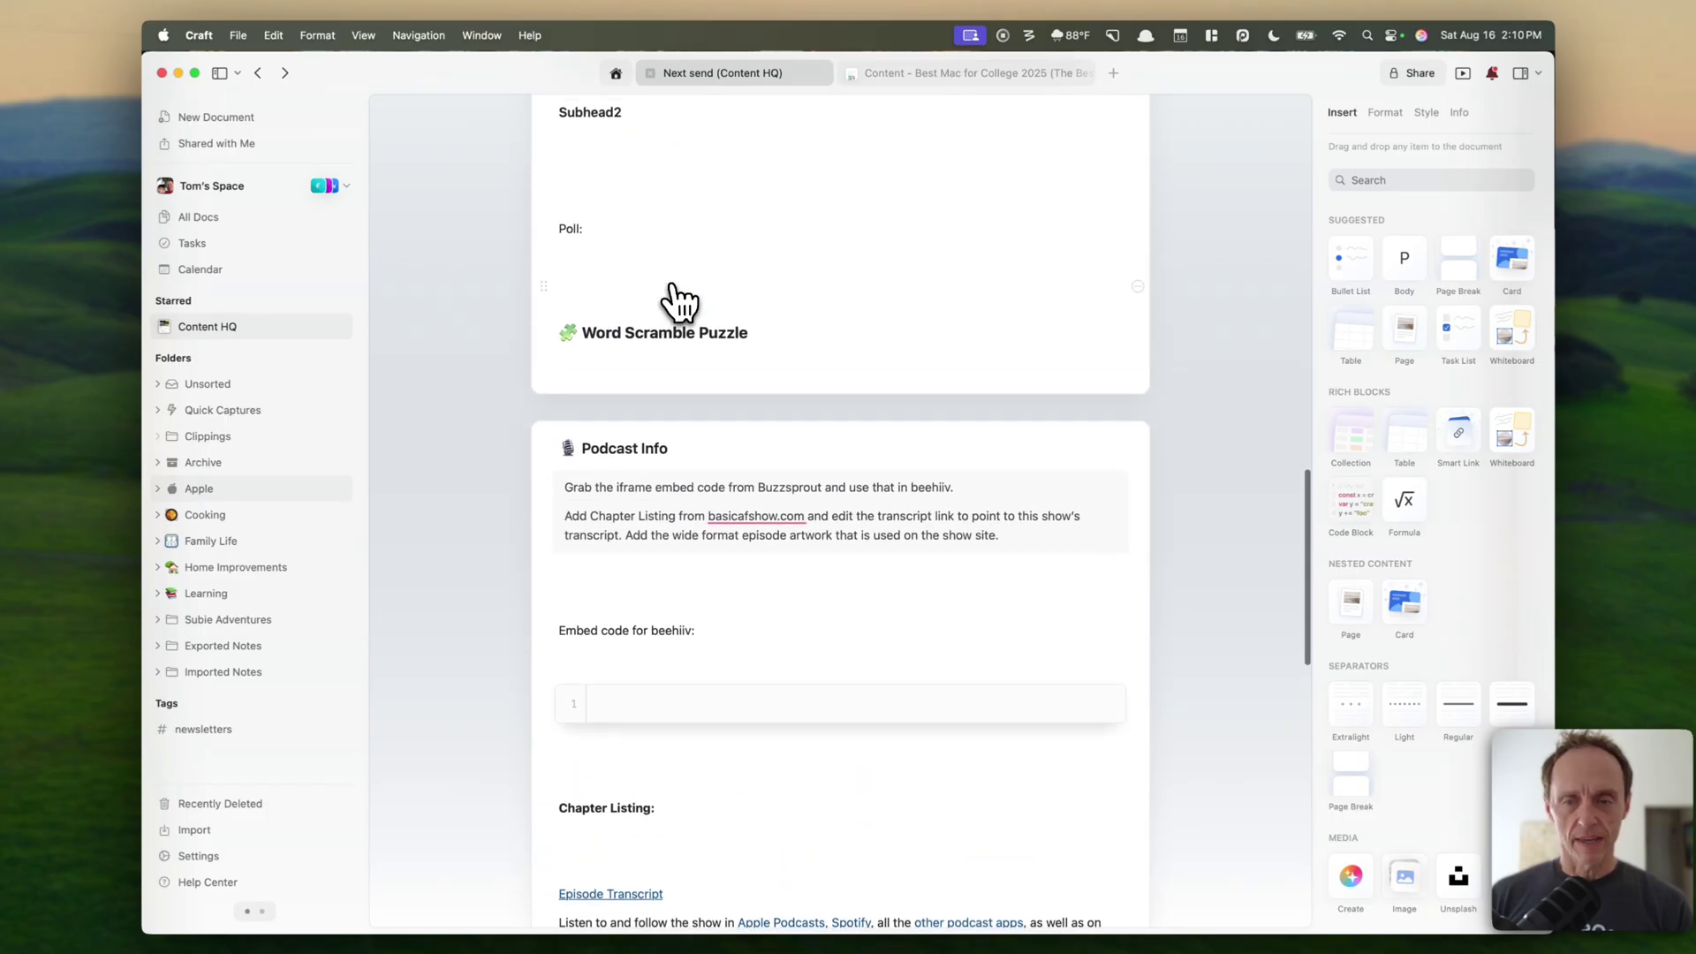
# Step: Go back to Content HQ, where the Newsletter view lists Next Send, Test and 047 - TBD
pyautogui.scroll(8, 680, 297)
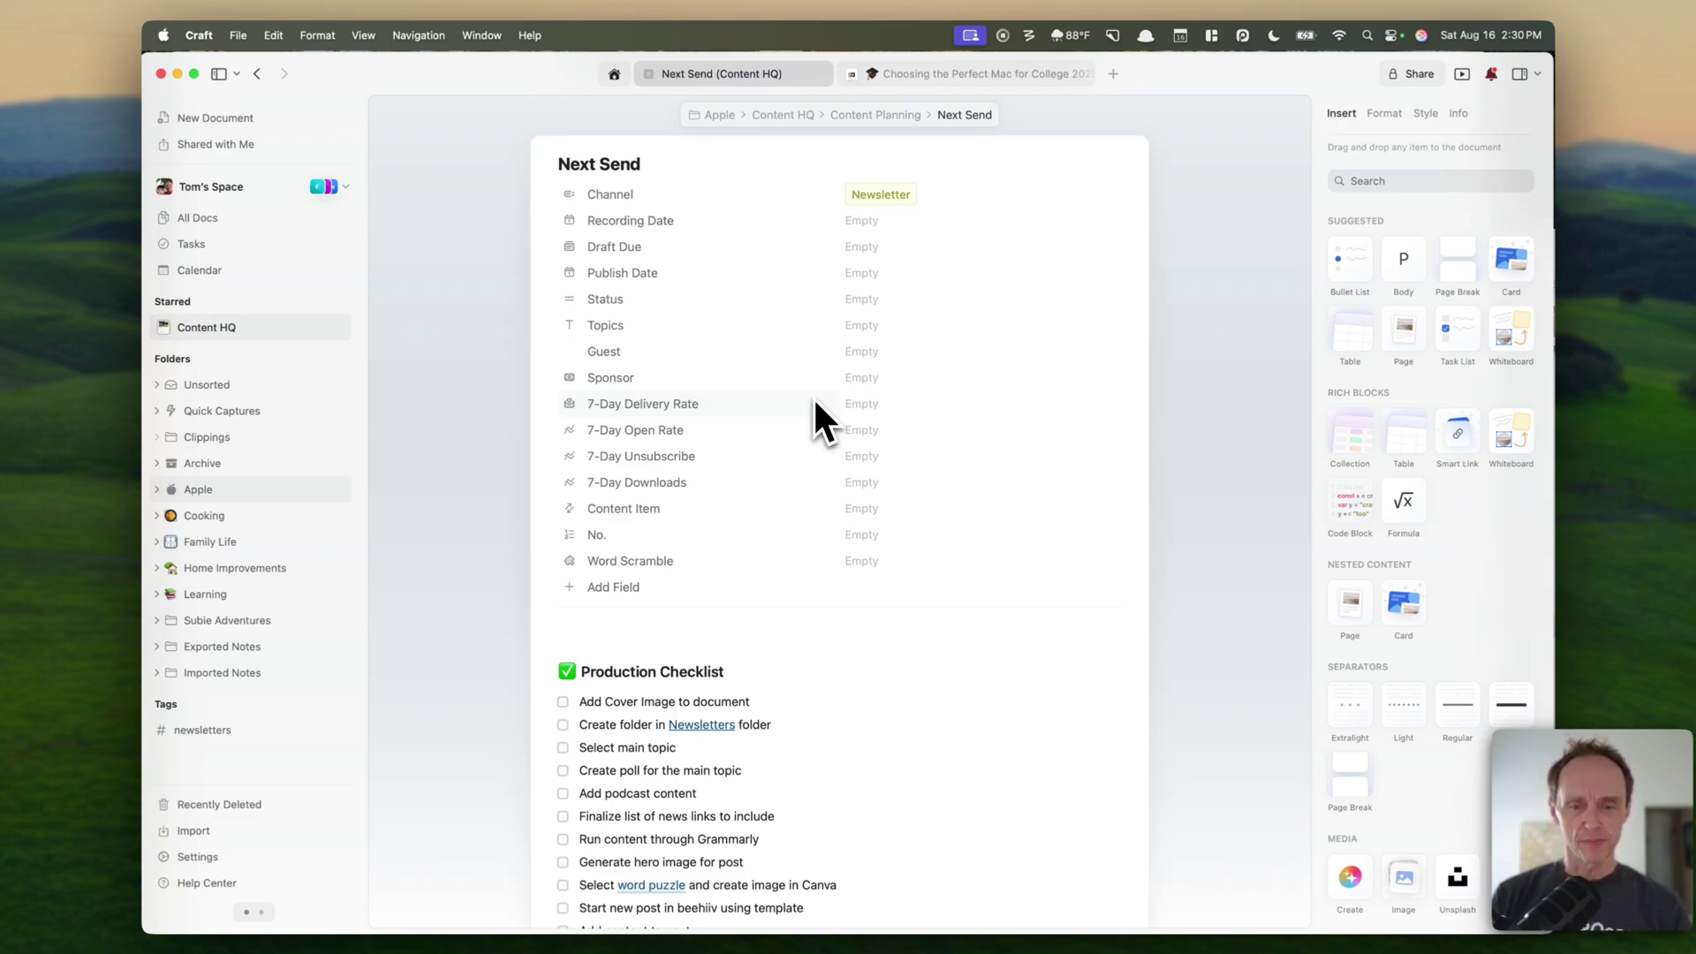
pyautogui.click(791, 116)
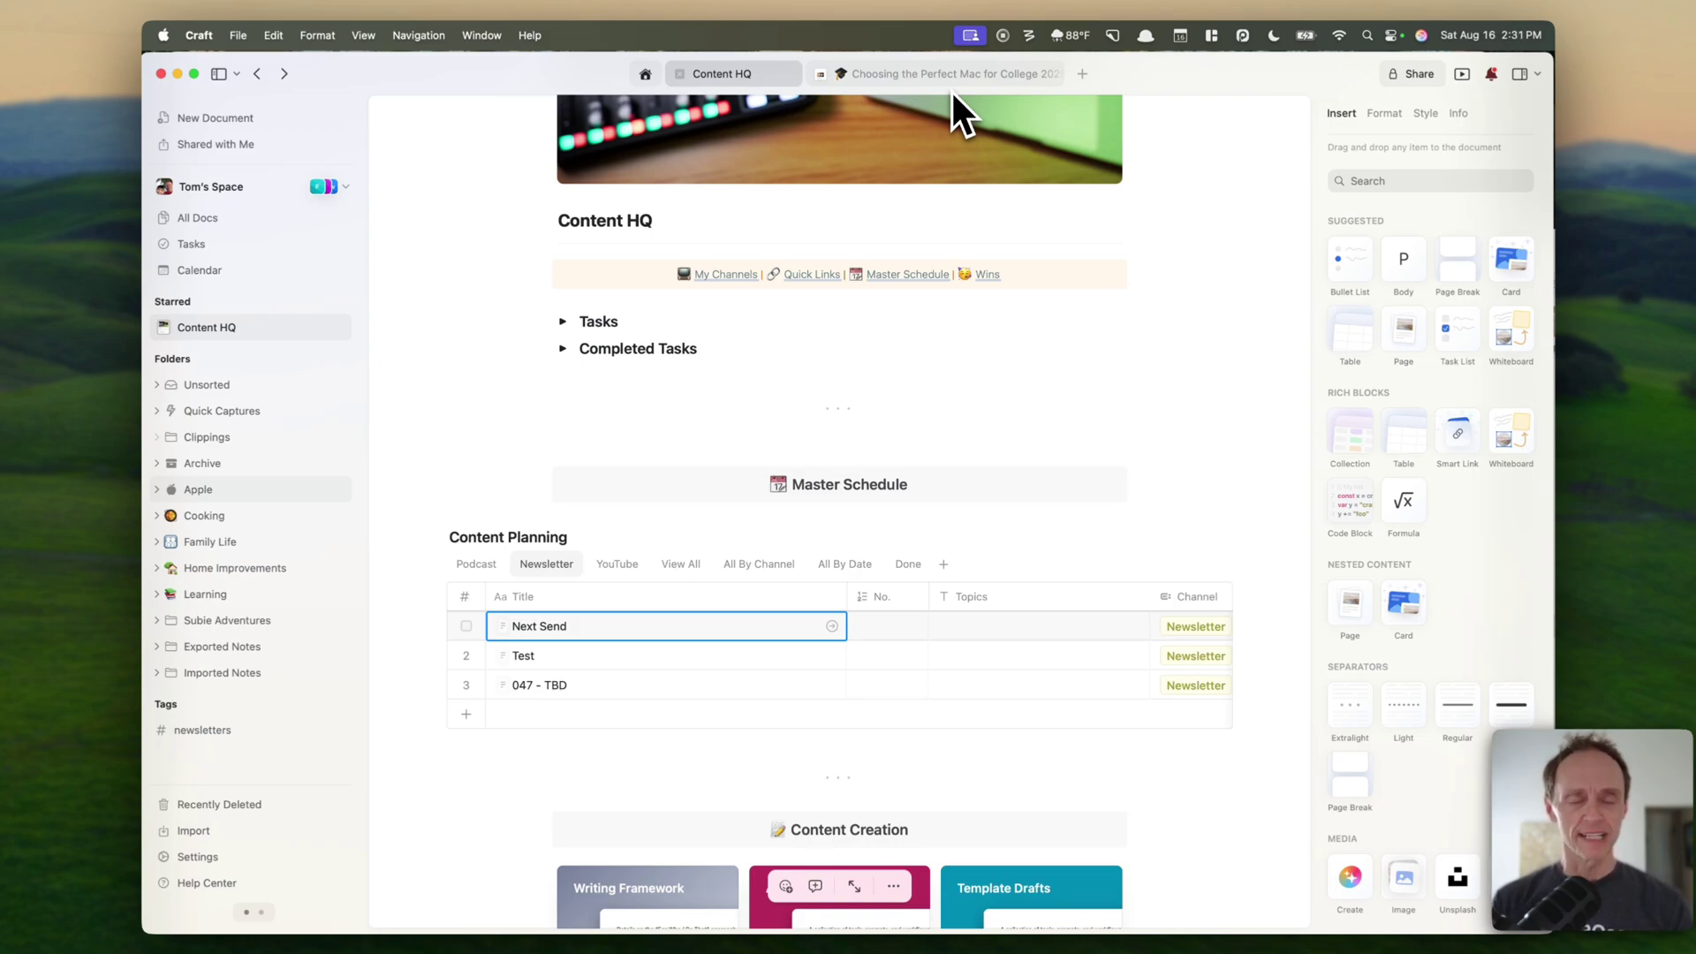
pyautogui.moveTo(951, 85)
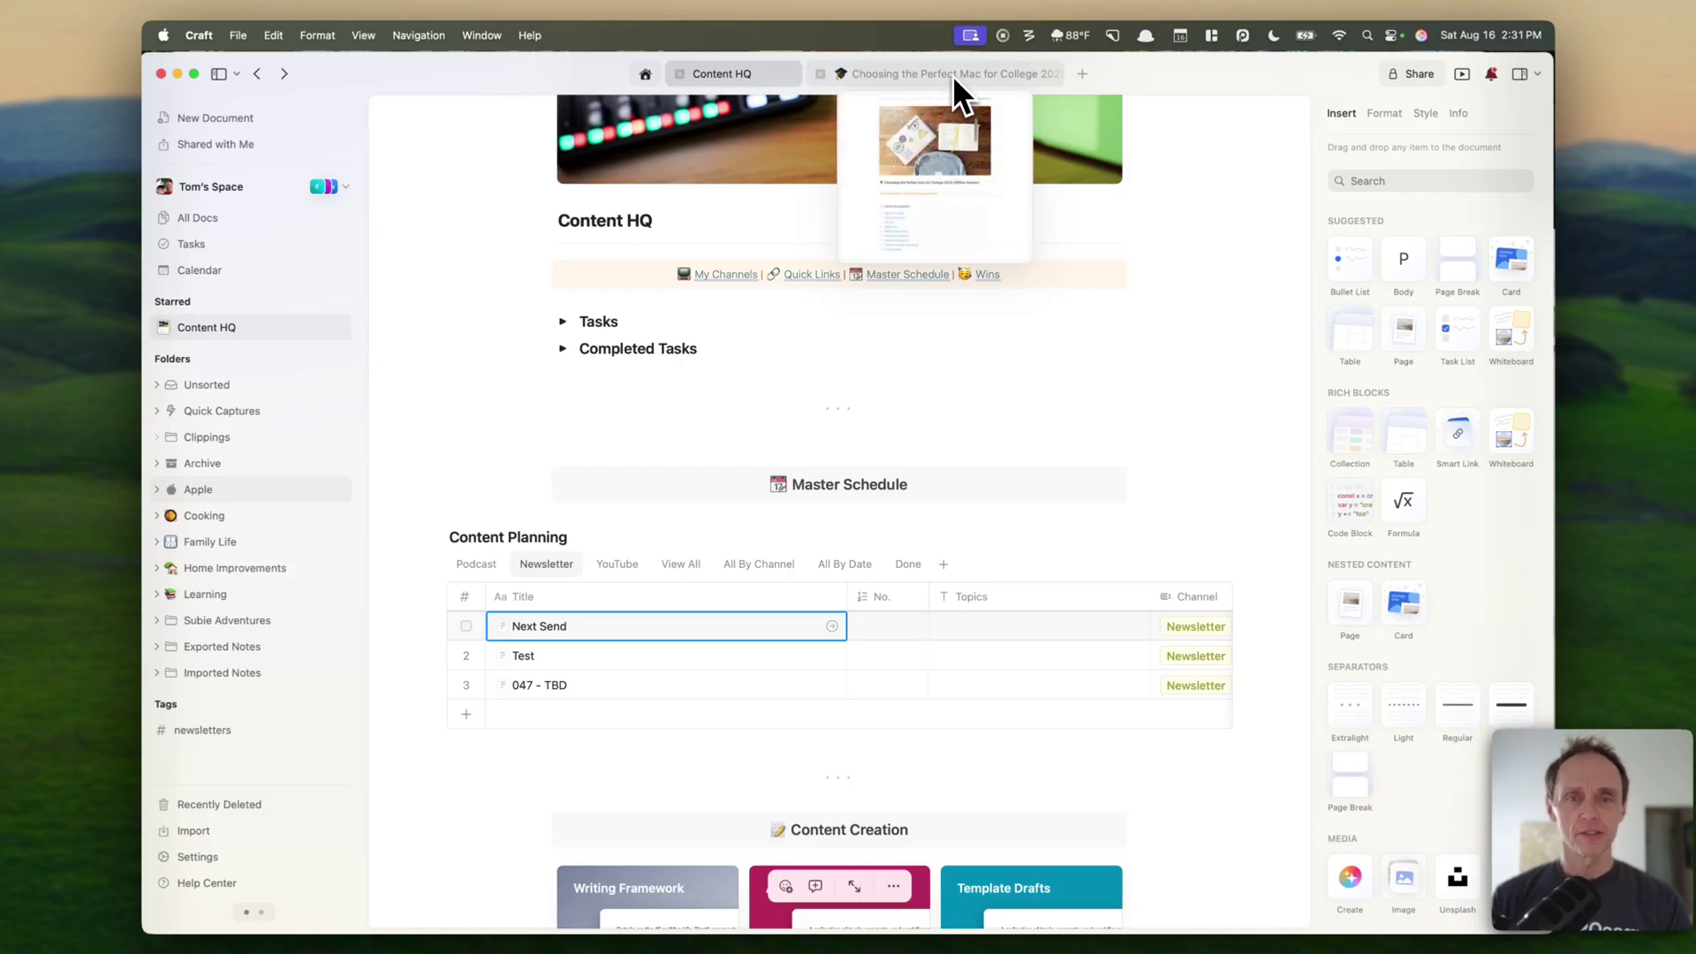
# Step: Switch to the 'Choosing the Perfect Mac for College 2025 (Offline Version)' guide and skim its Quick Navigation
pyautogui.click(952, 76)
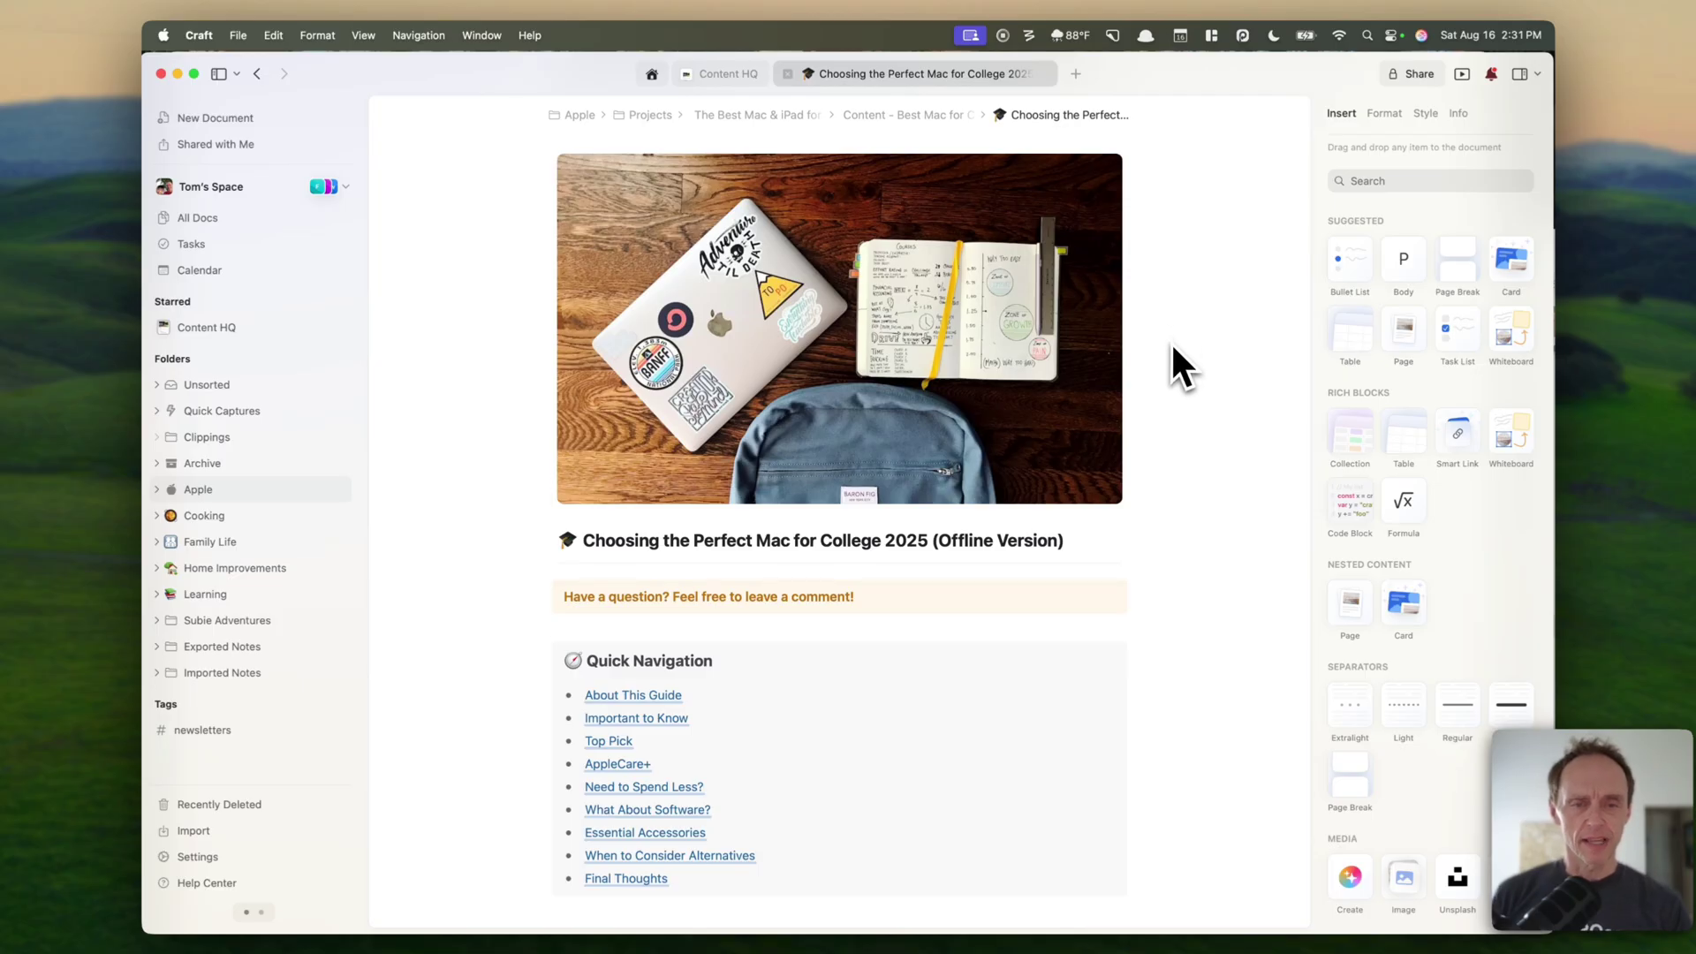
pyautogui.scroll(-1, 1169, 350)
pyautogui.scroll(1, 1169, 350)
pyautogui.scroll(-1, 1172, 346)
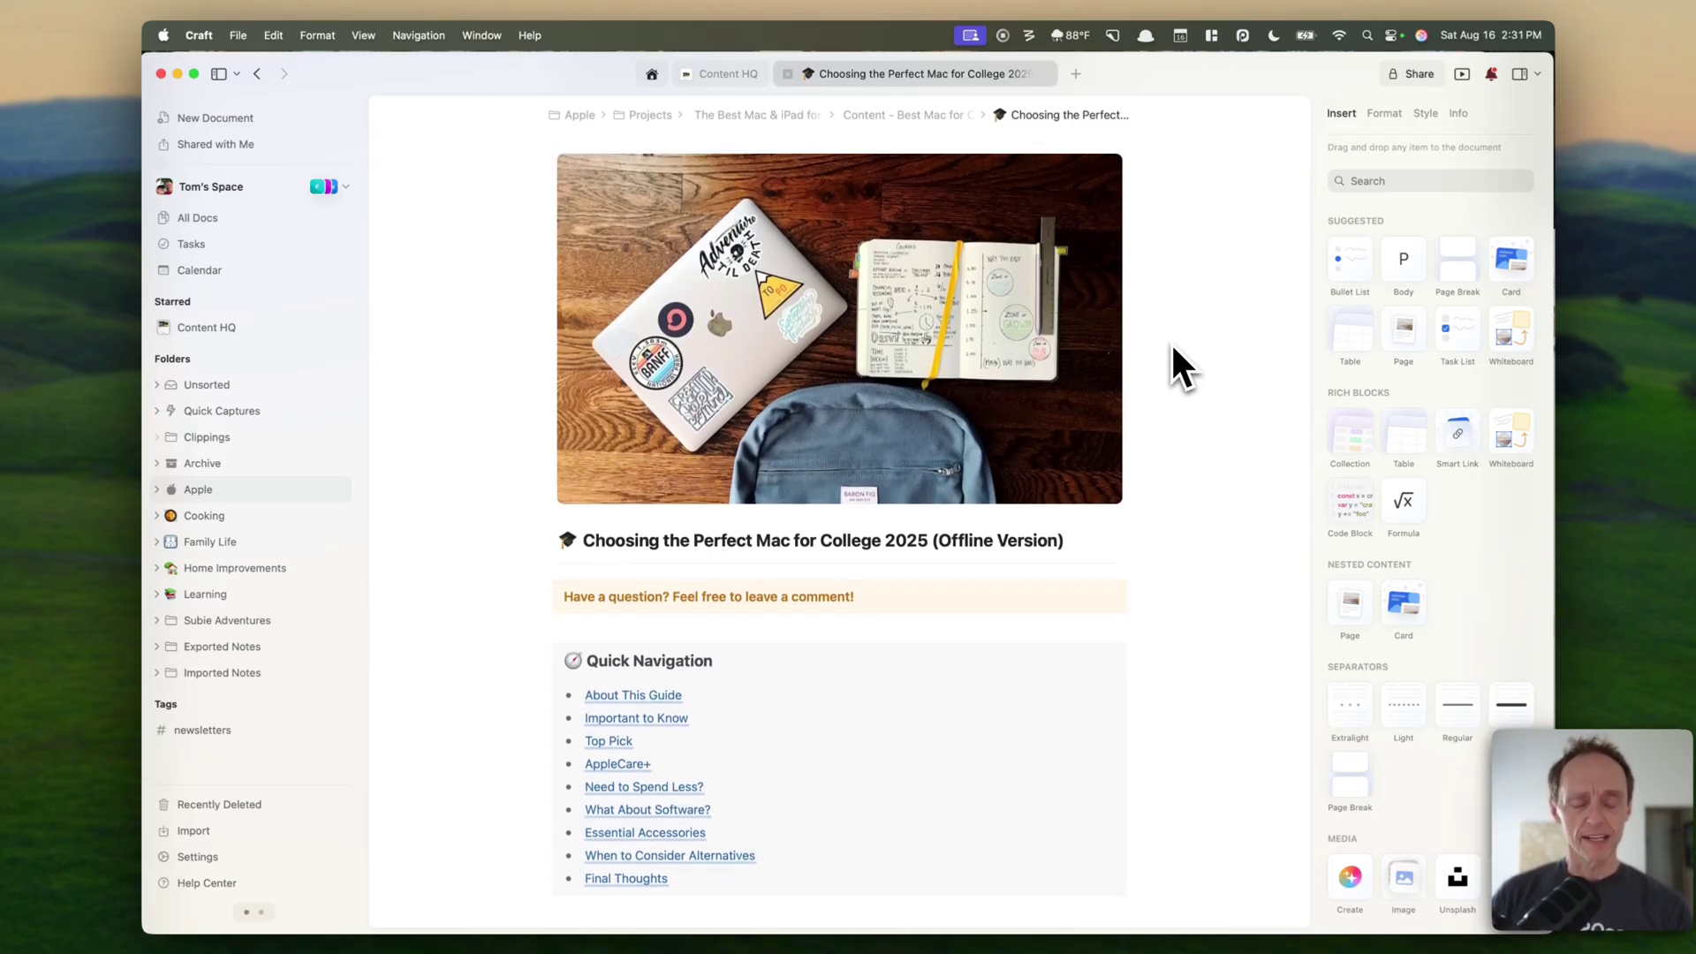
pyautogui.scroll(-1, 1172, 349)
pyautogui.scroll(1, 1173, 349)
pyautogui.scroll(-5, 1173, 349)
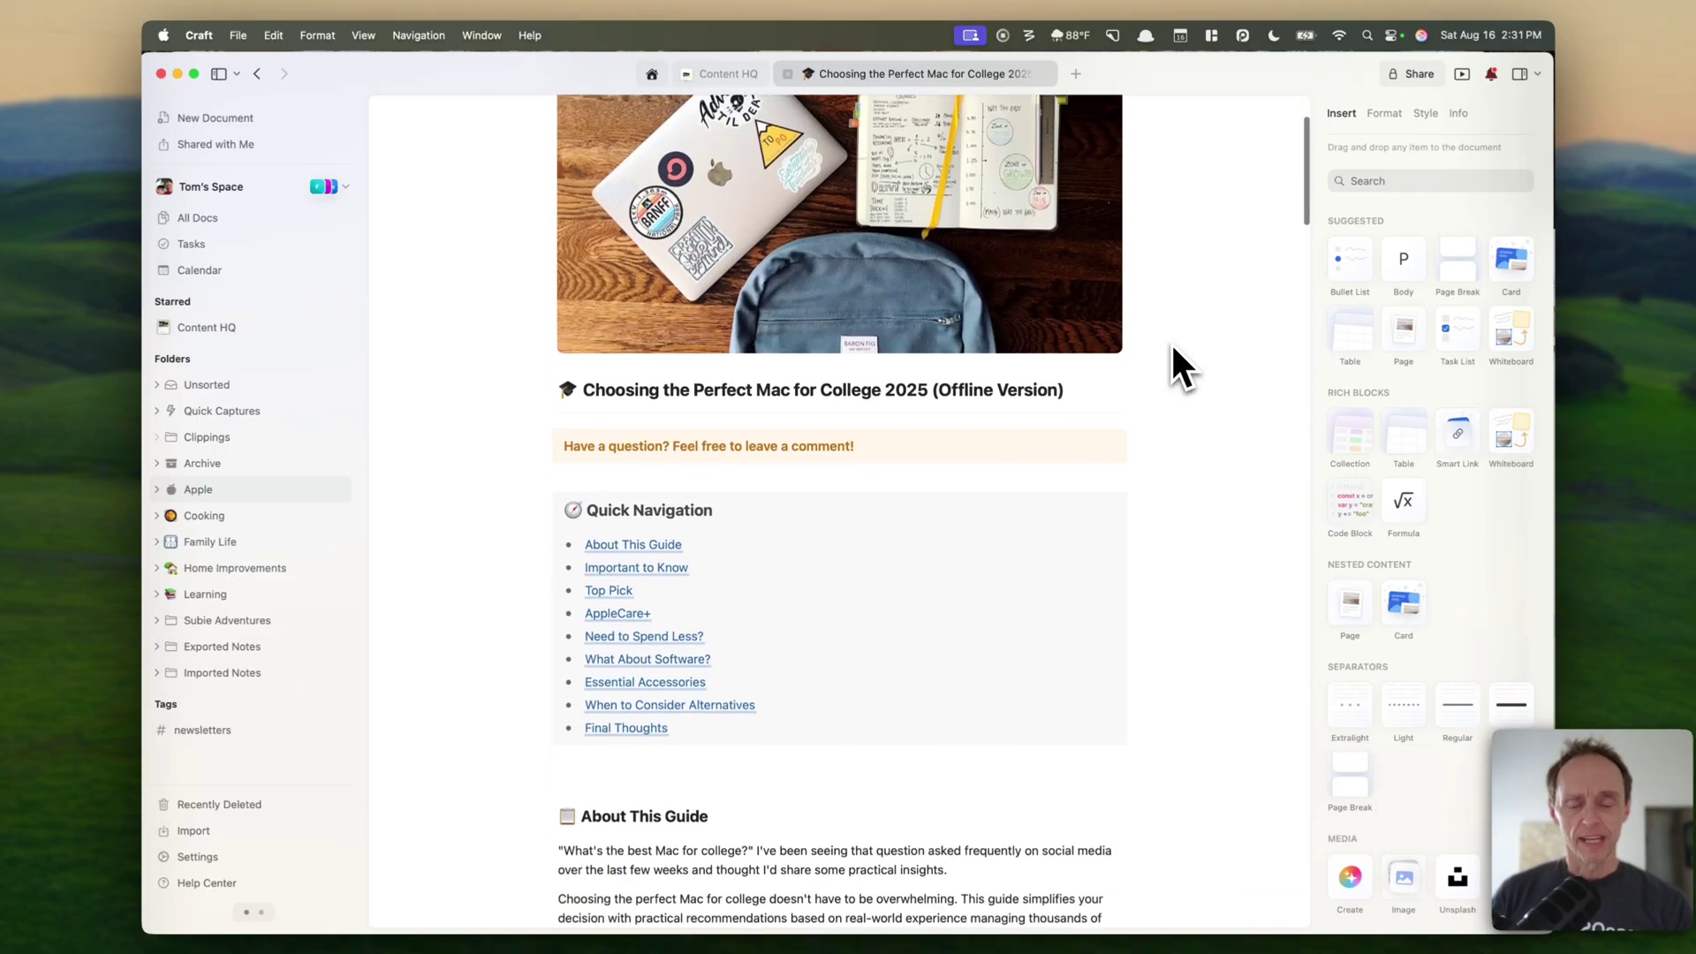
pyautogui.scroll(-2, 1173, 346)
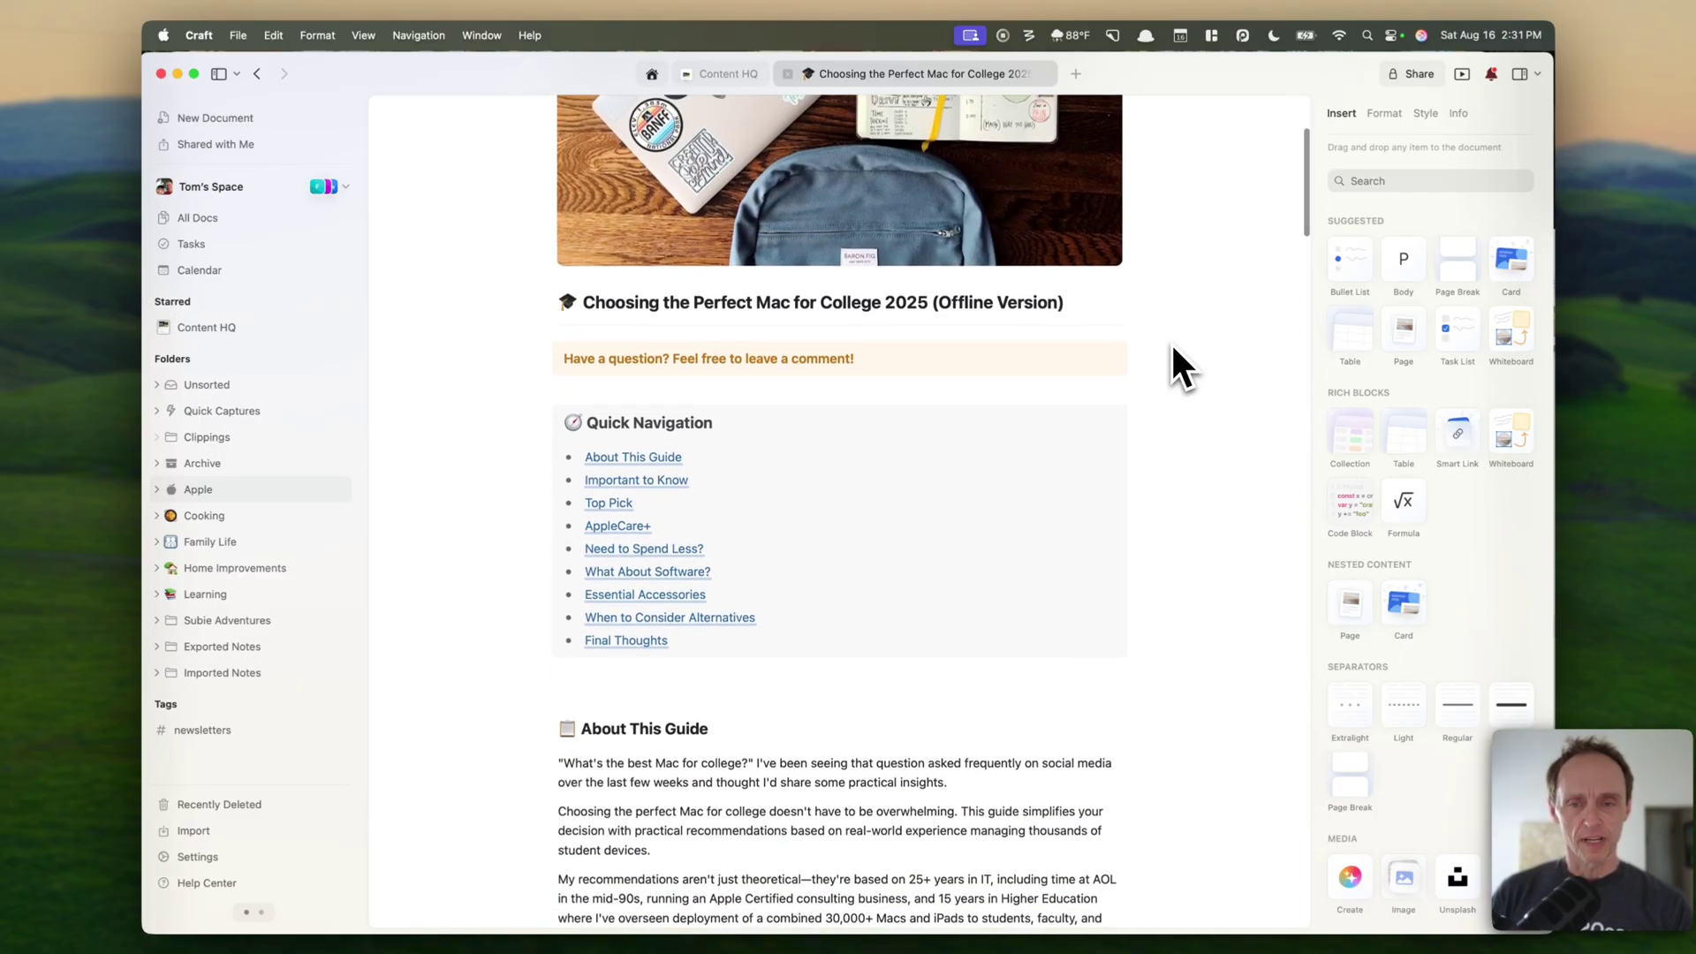
pyautogui.scroll(-2, 1172, 347)
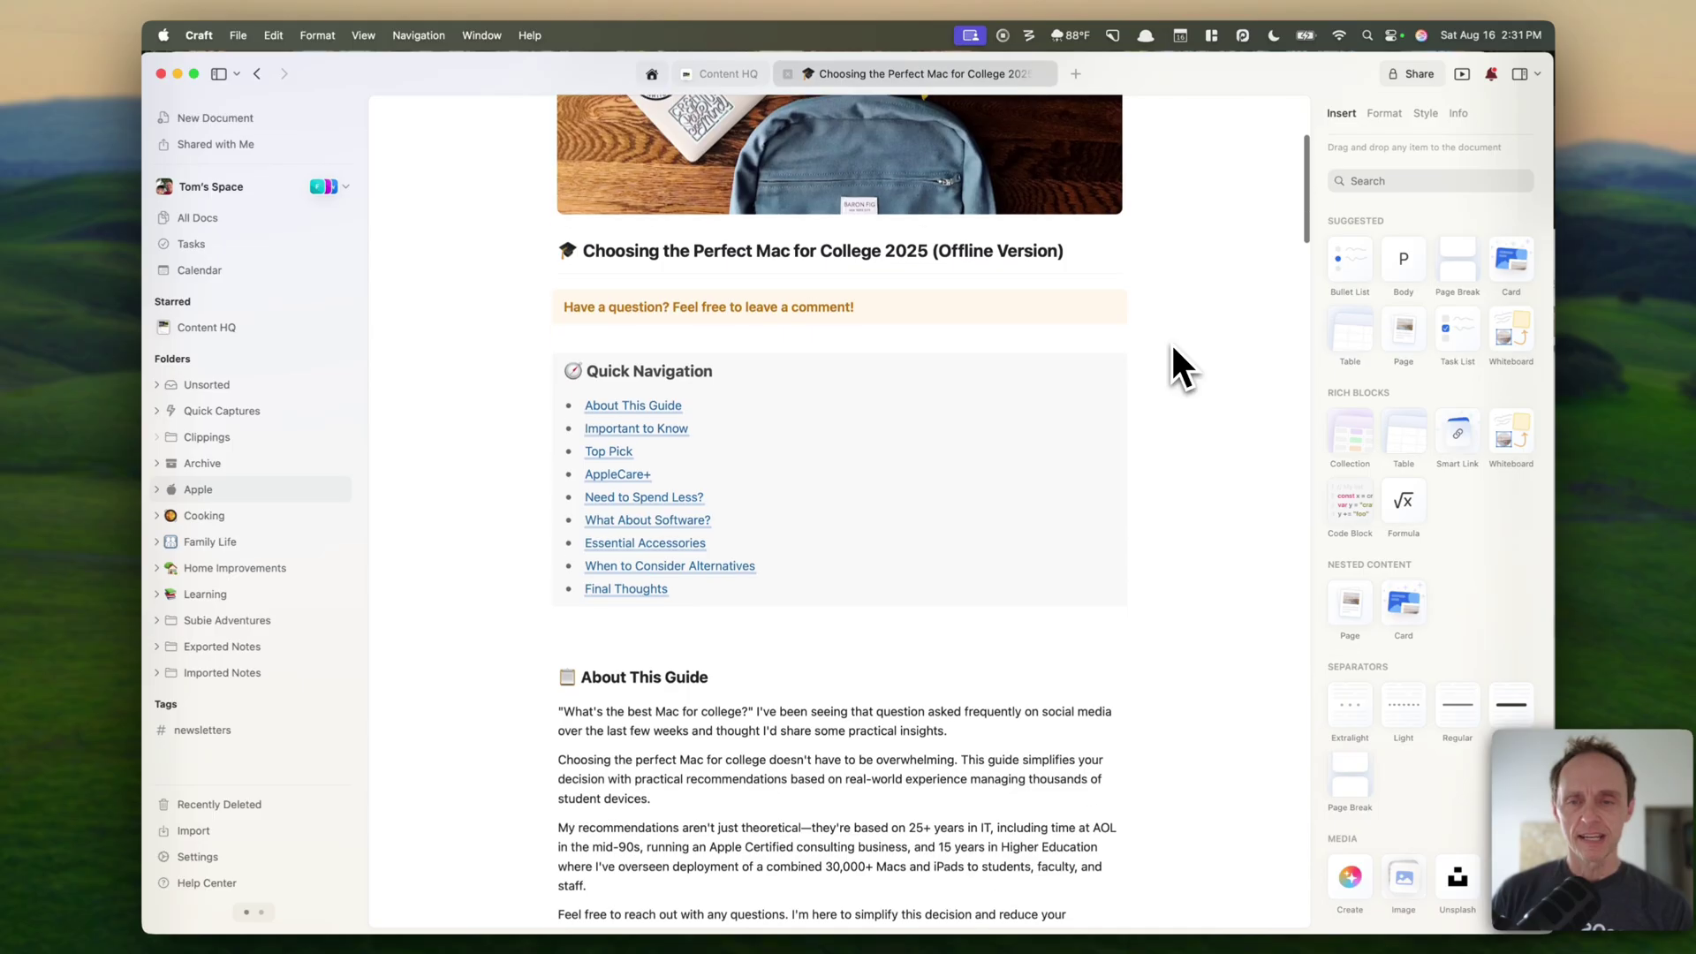
pyautogui.scroll(-1, 1175, 362)
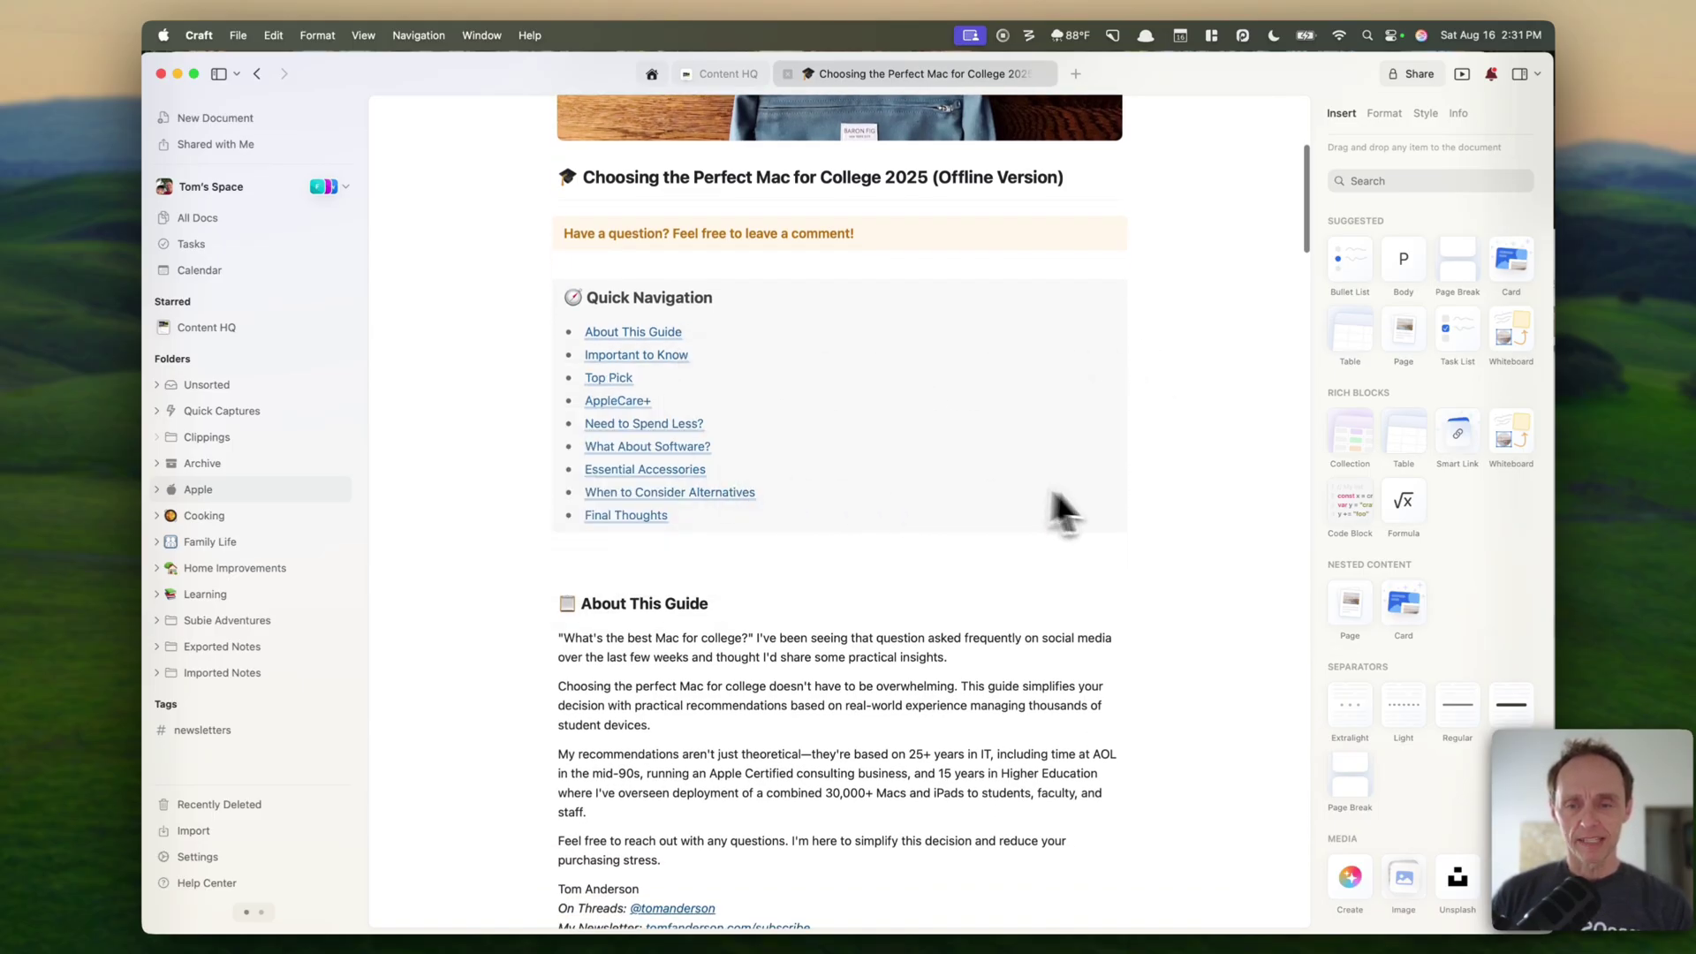
pyautogui.click(649, 493)
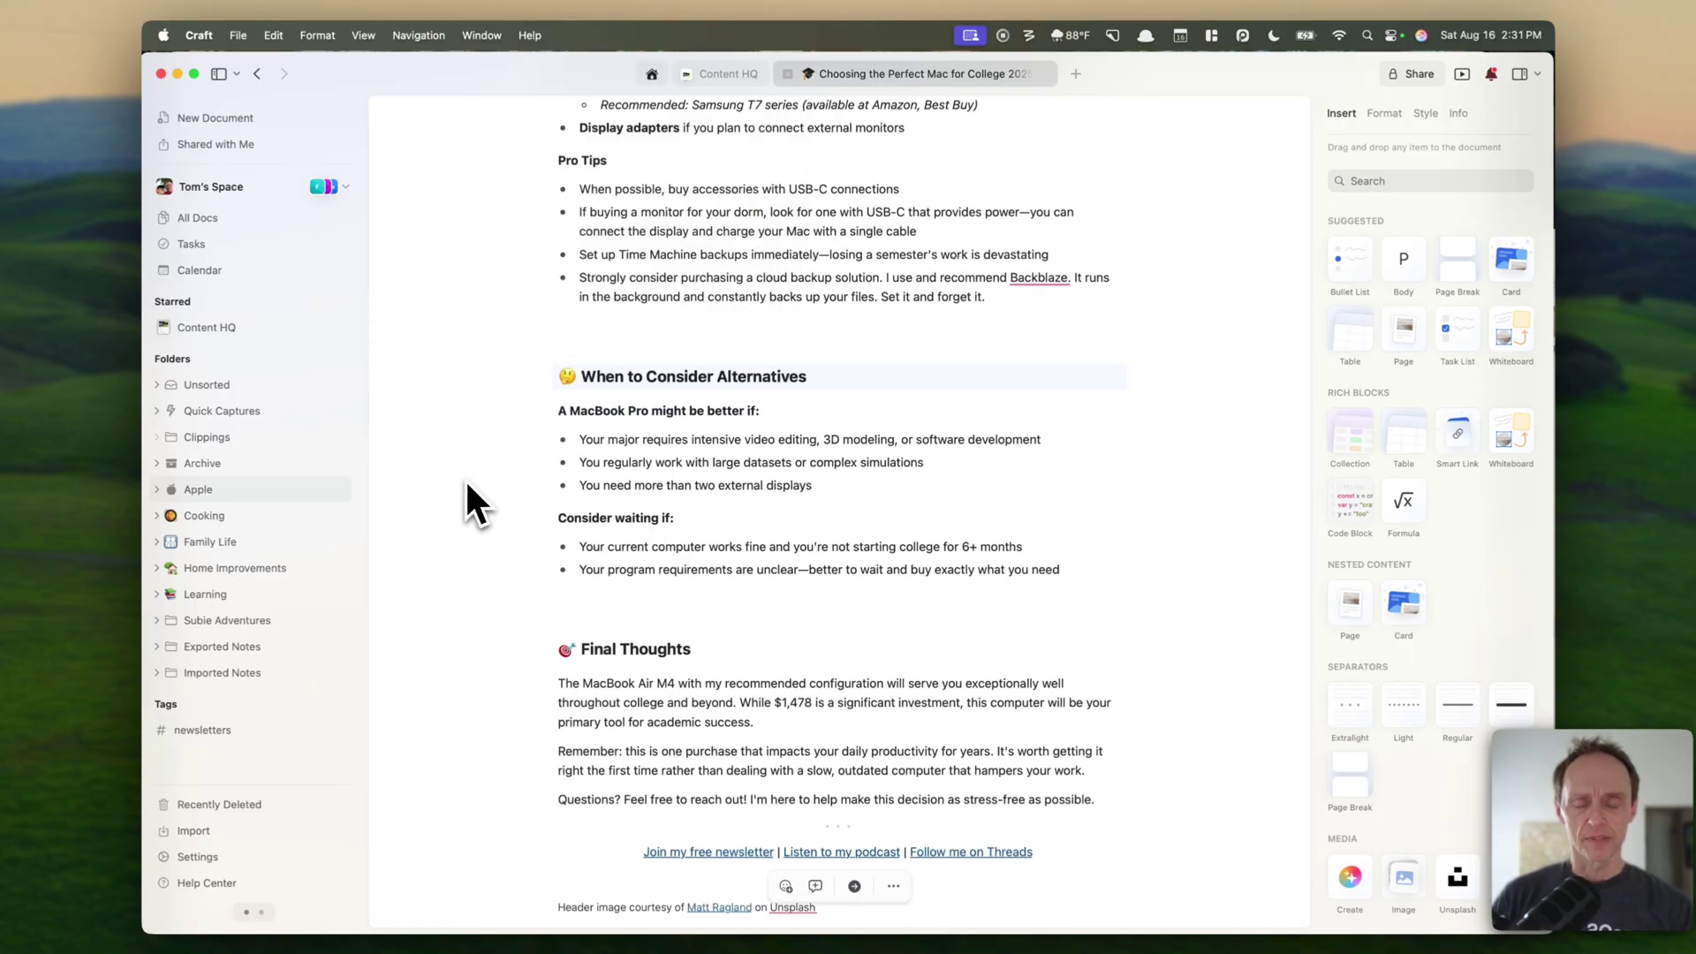
pyautogui.scroll(8, 467, 484)
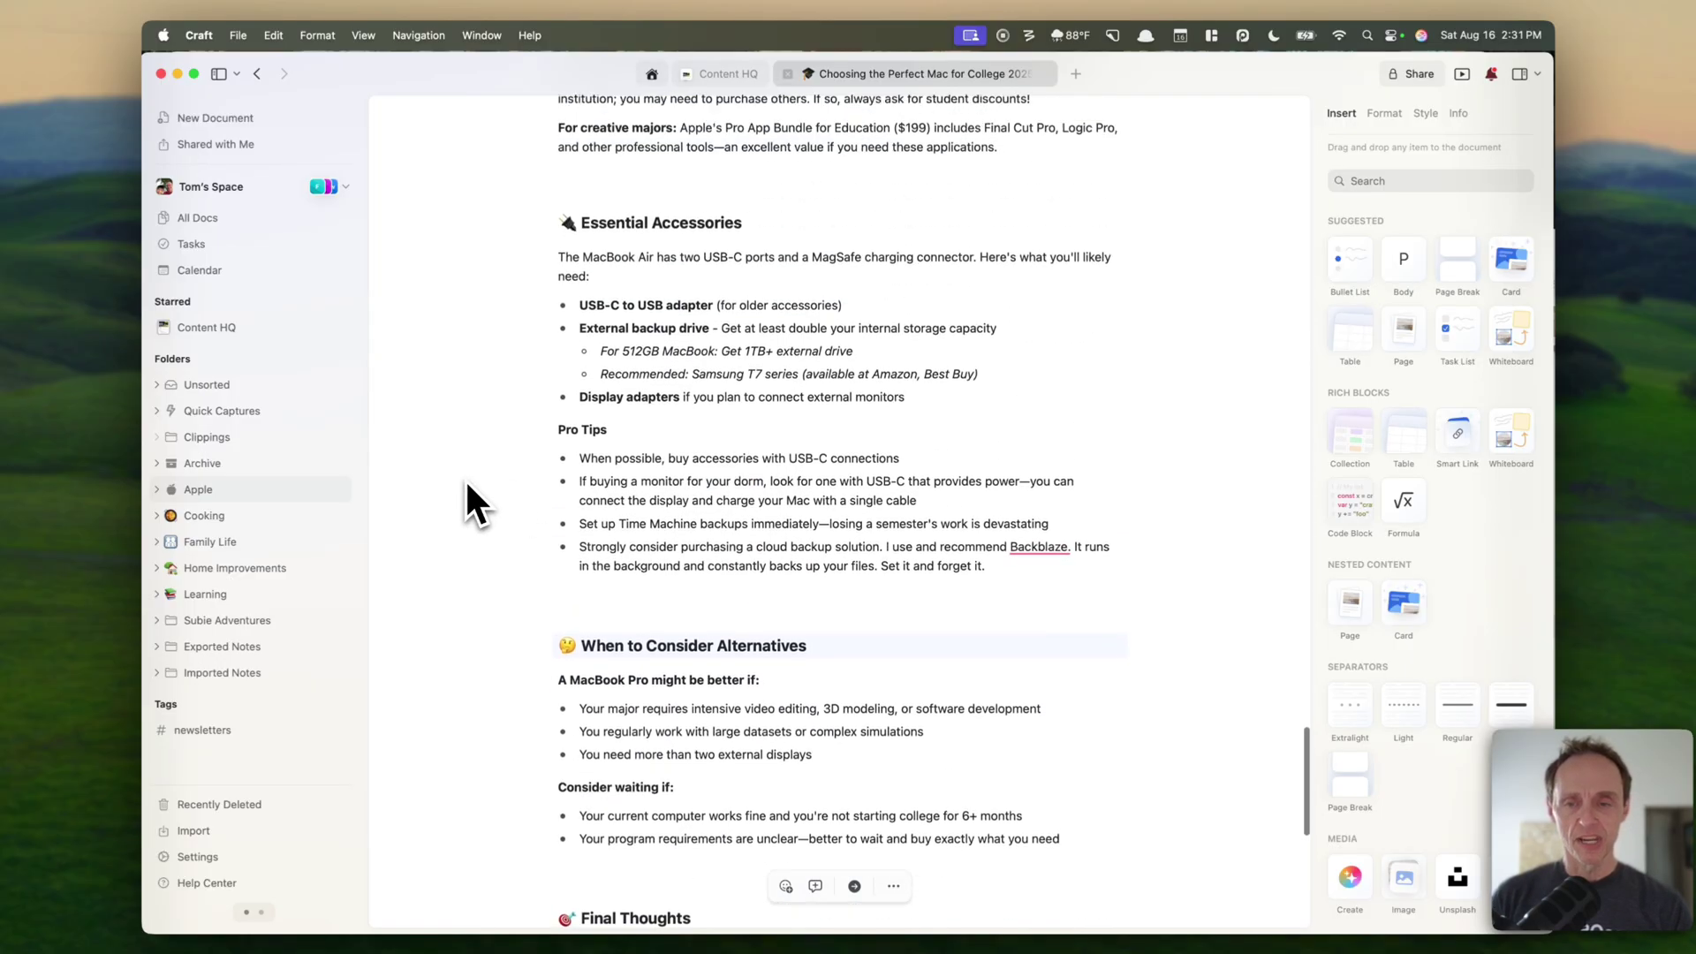
pyautogui.scroll(15, 467, 484)
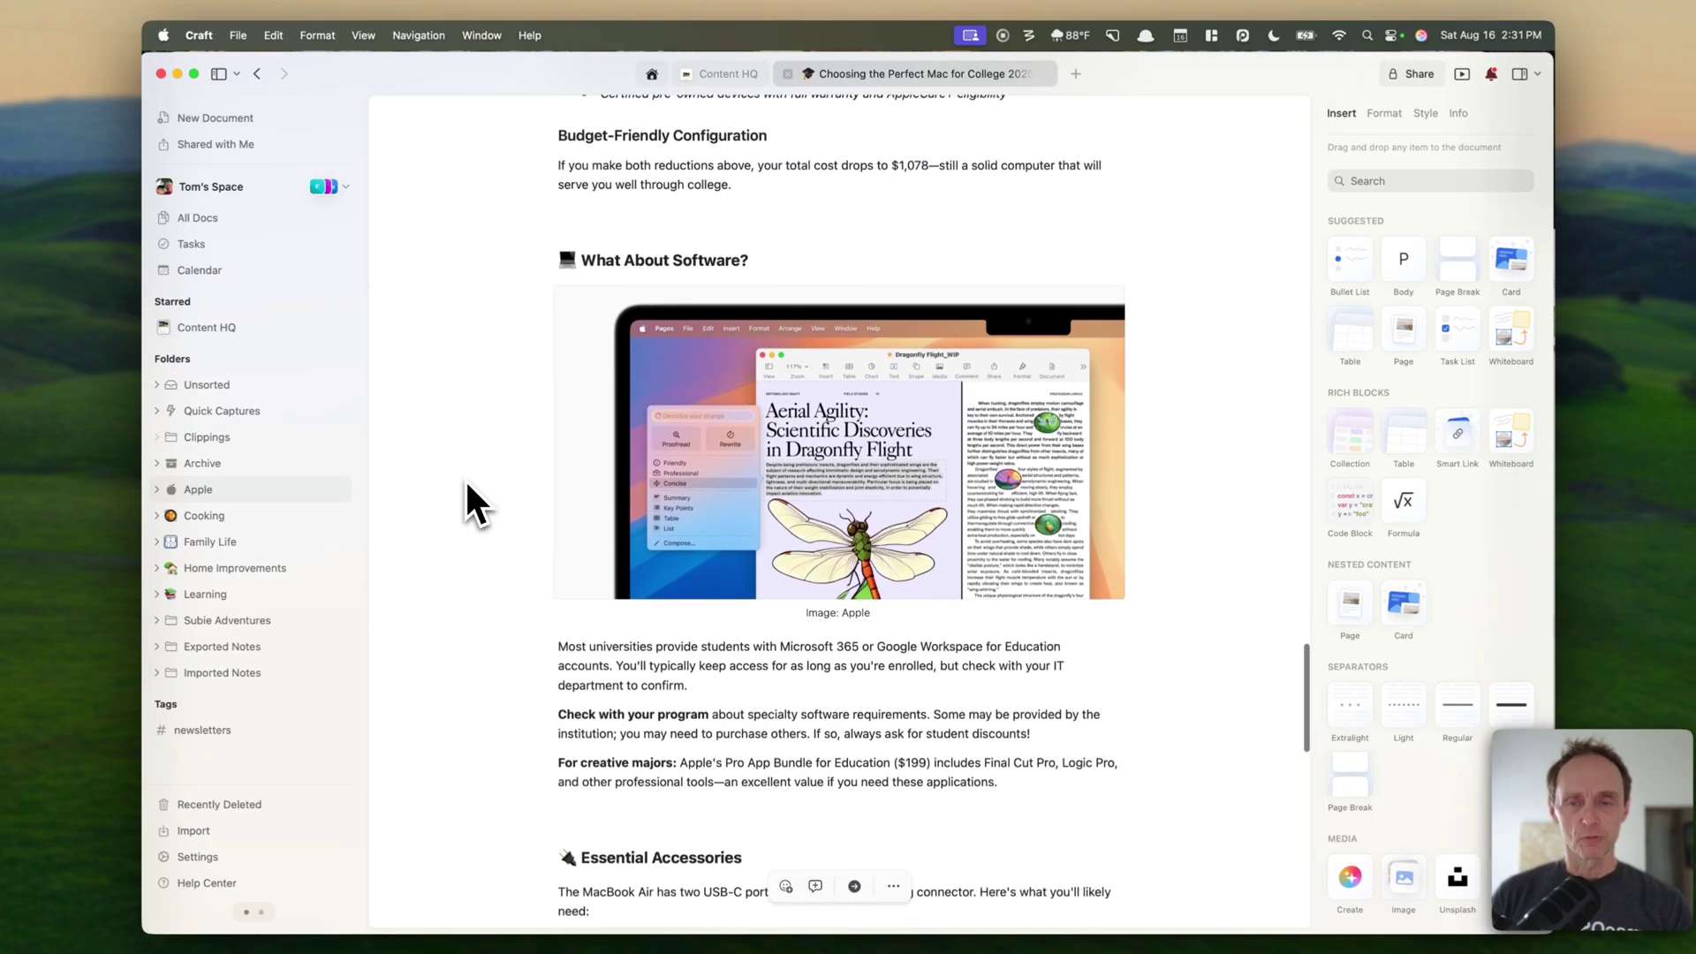
pyautogui.scroll(15, 467, 484)
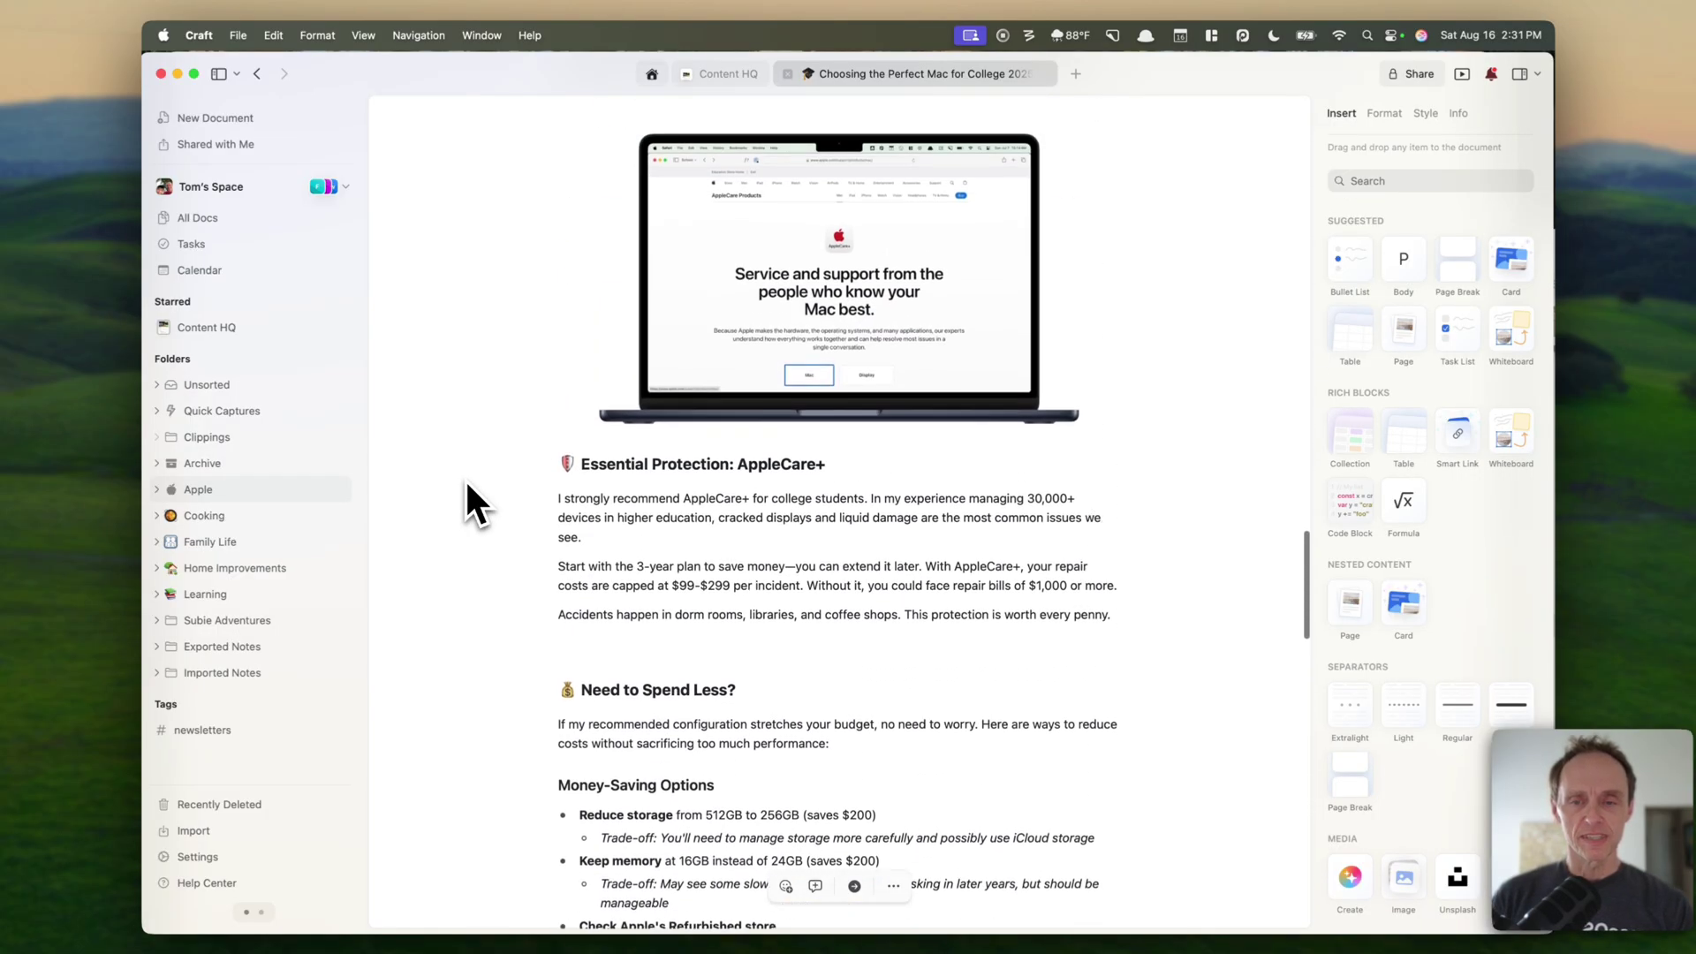
pyautogui.scroll(15, 466, 485)
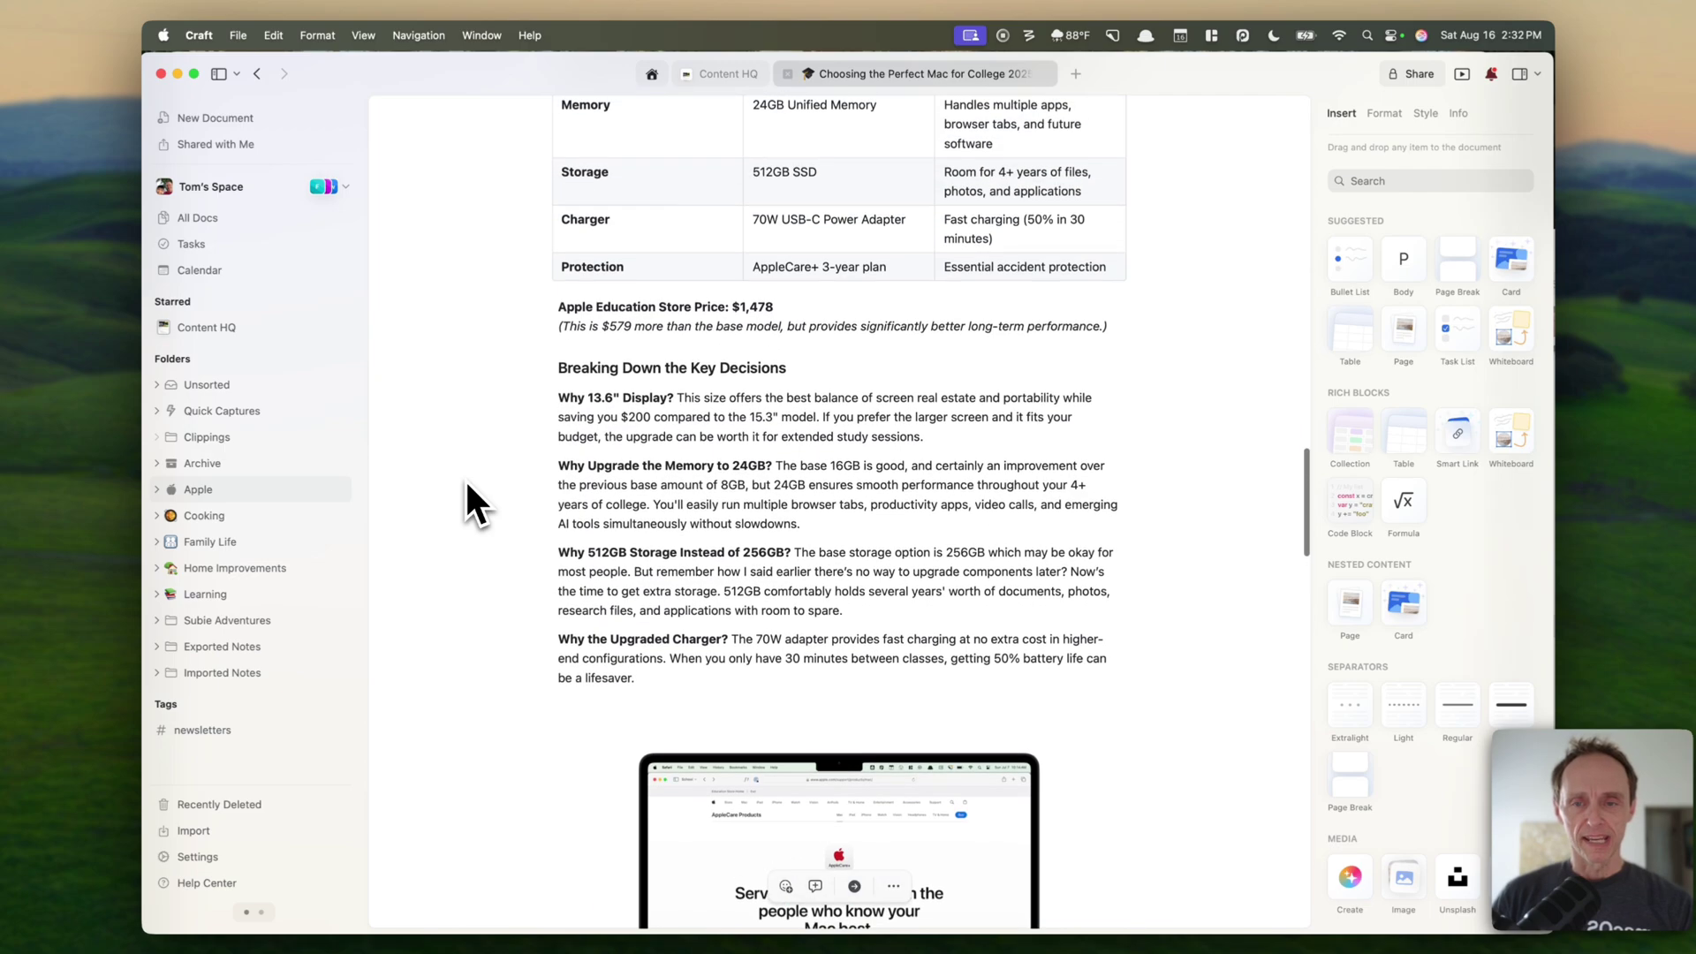
pyautogui.scroll(1, 465, 479)
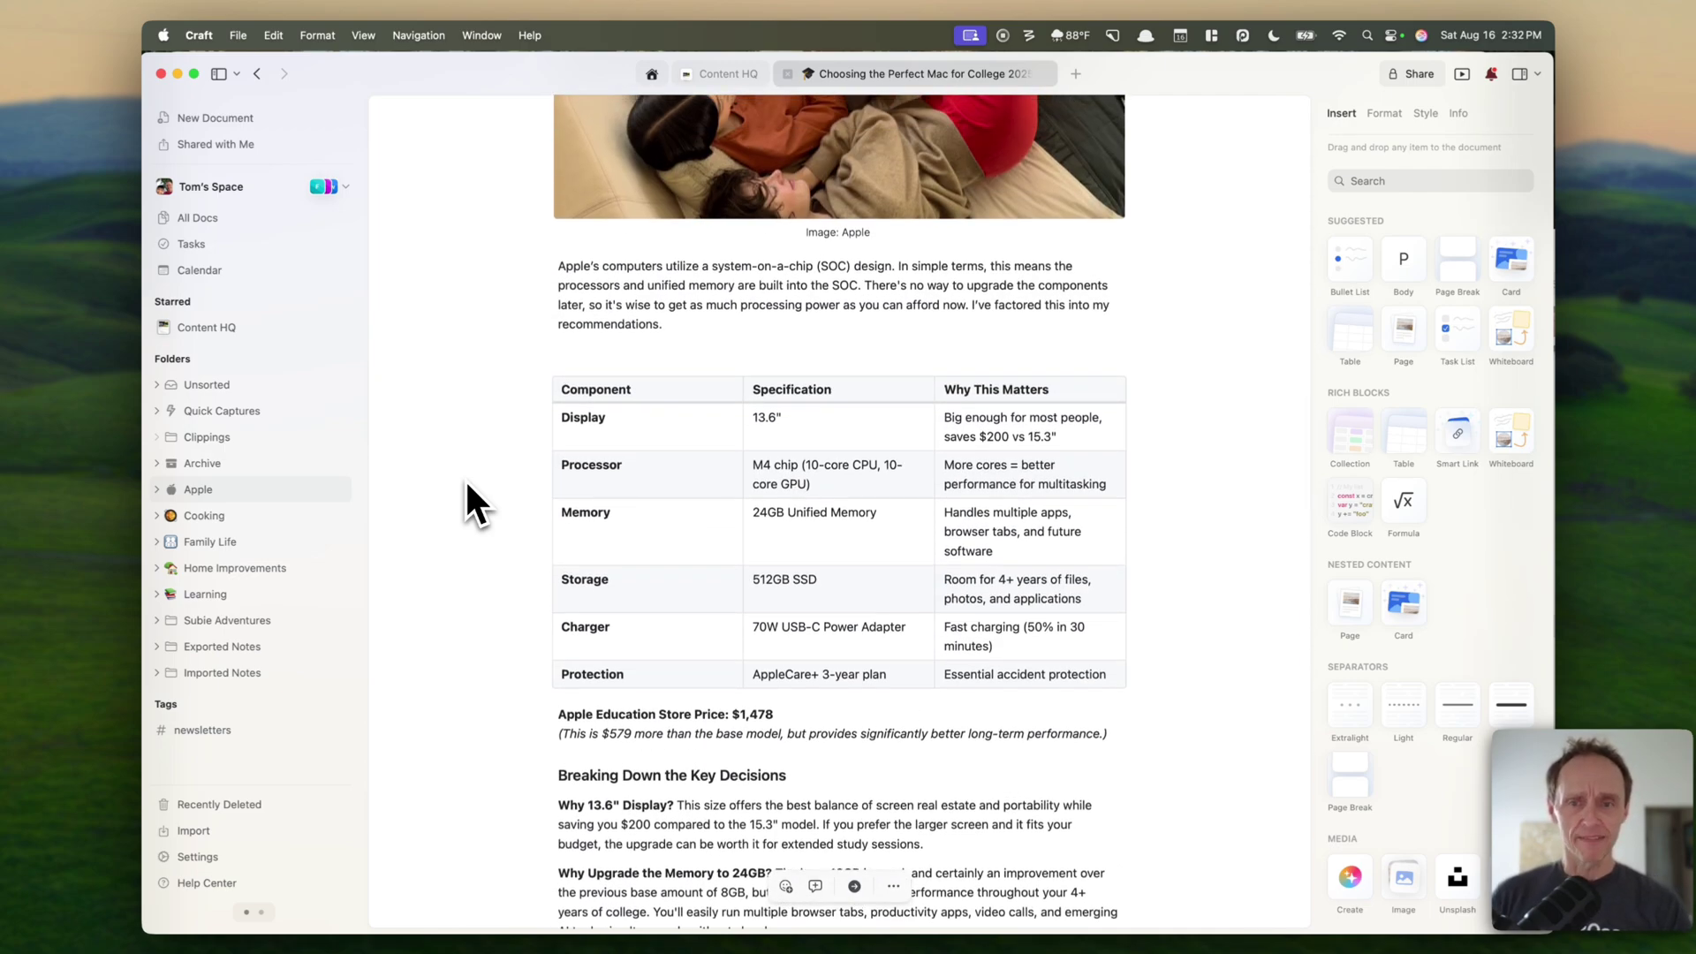
pyautogui.scroll(10, 467, 483)
pyautogui.scroll(12, 466, 503)
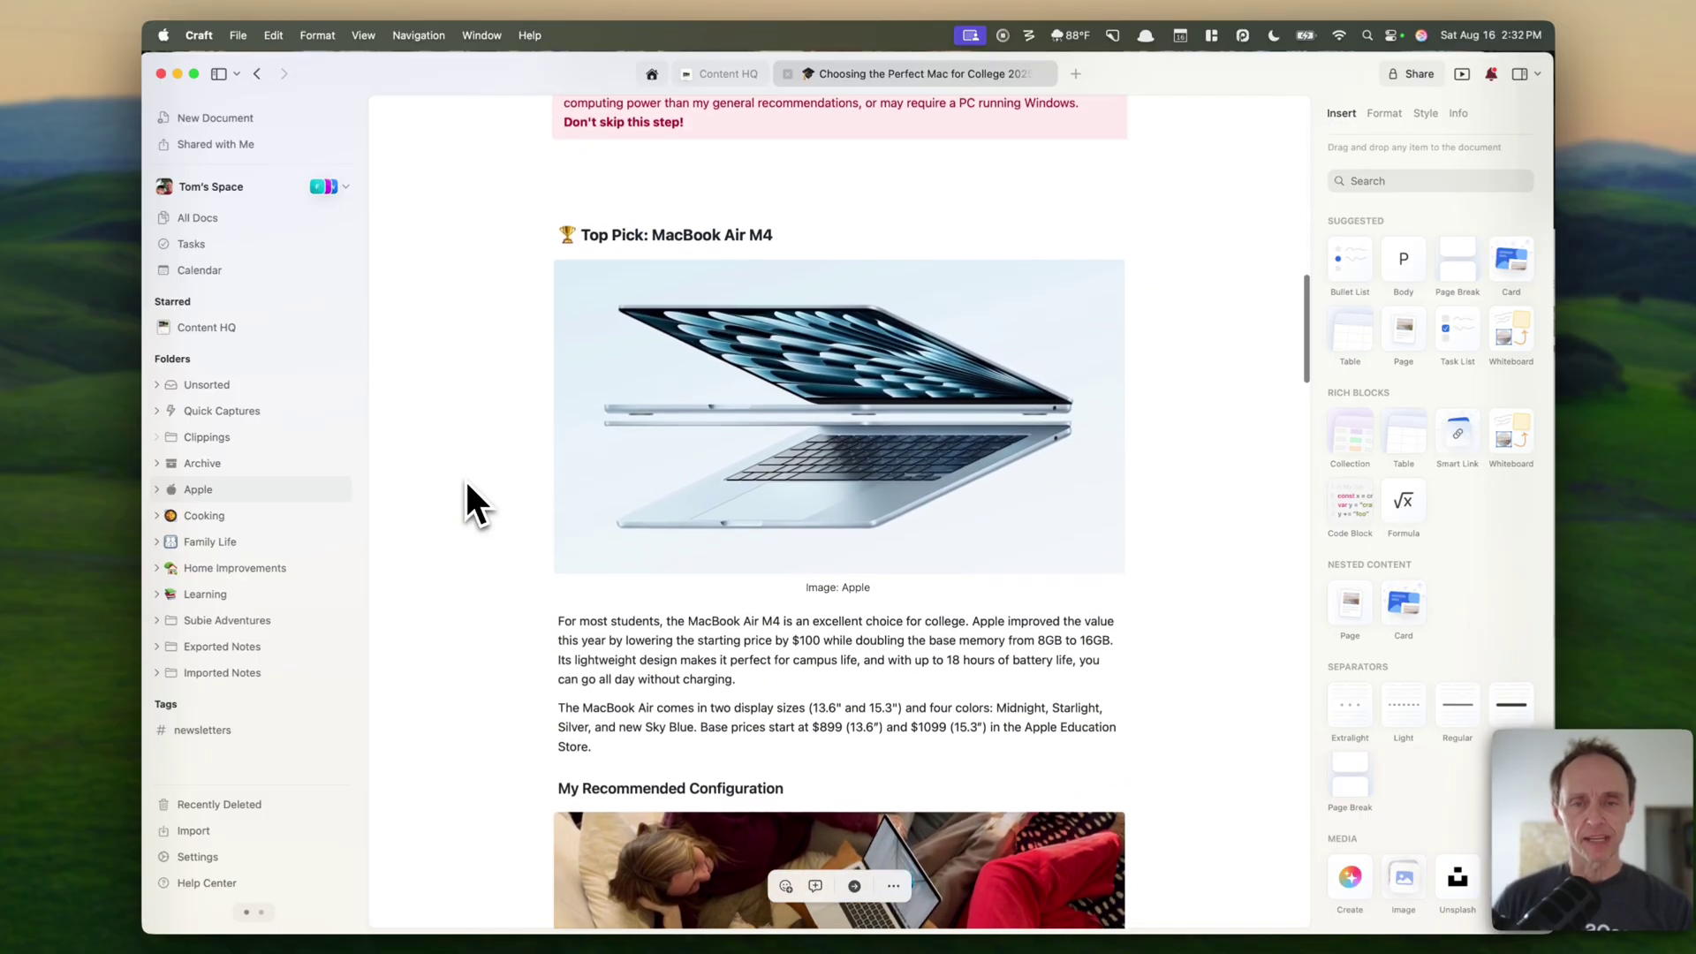
pyautogui.scroll(10, 466, 485)
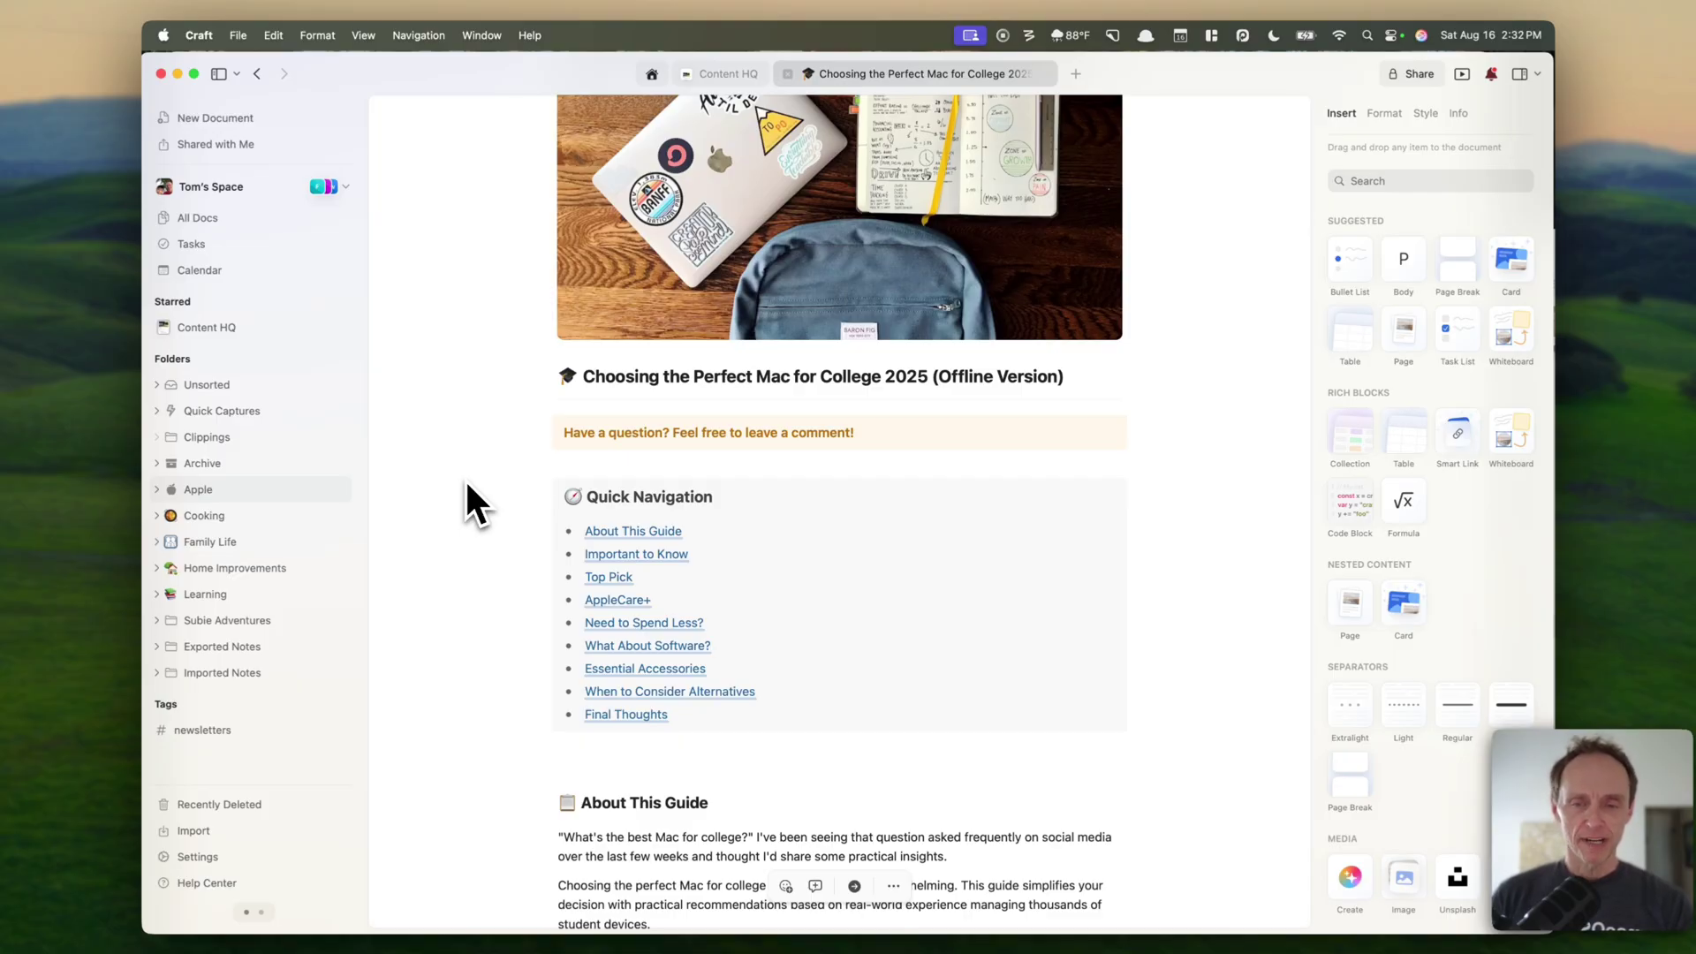
pyautogui.scroll(3, 1202, 416)
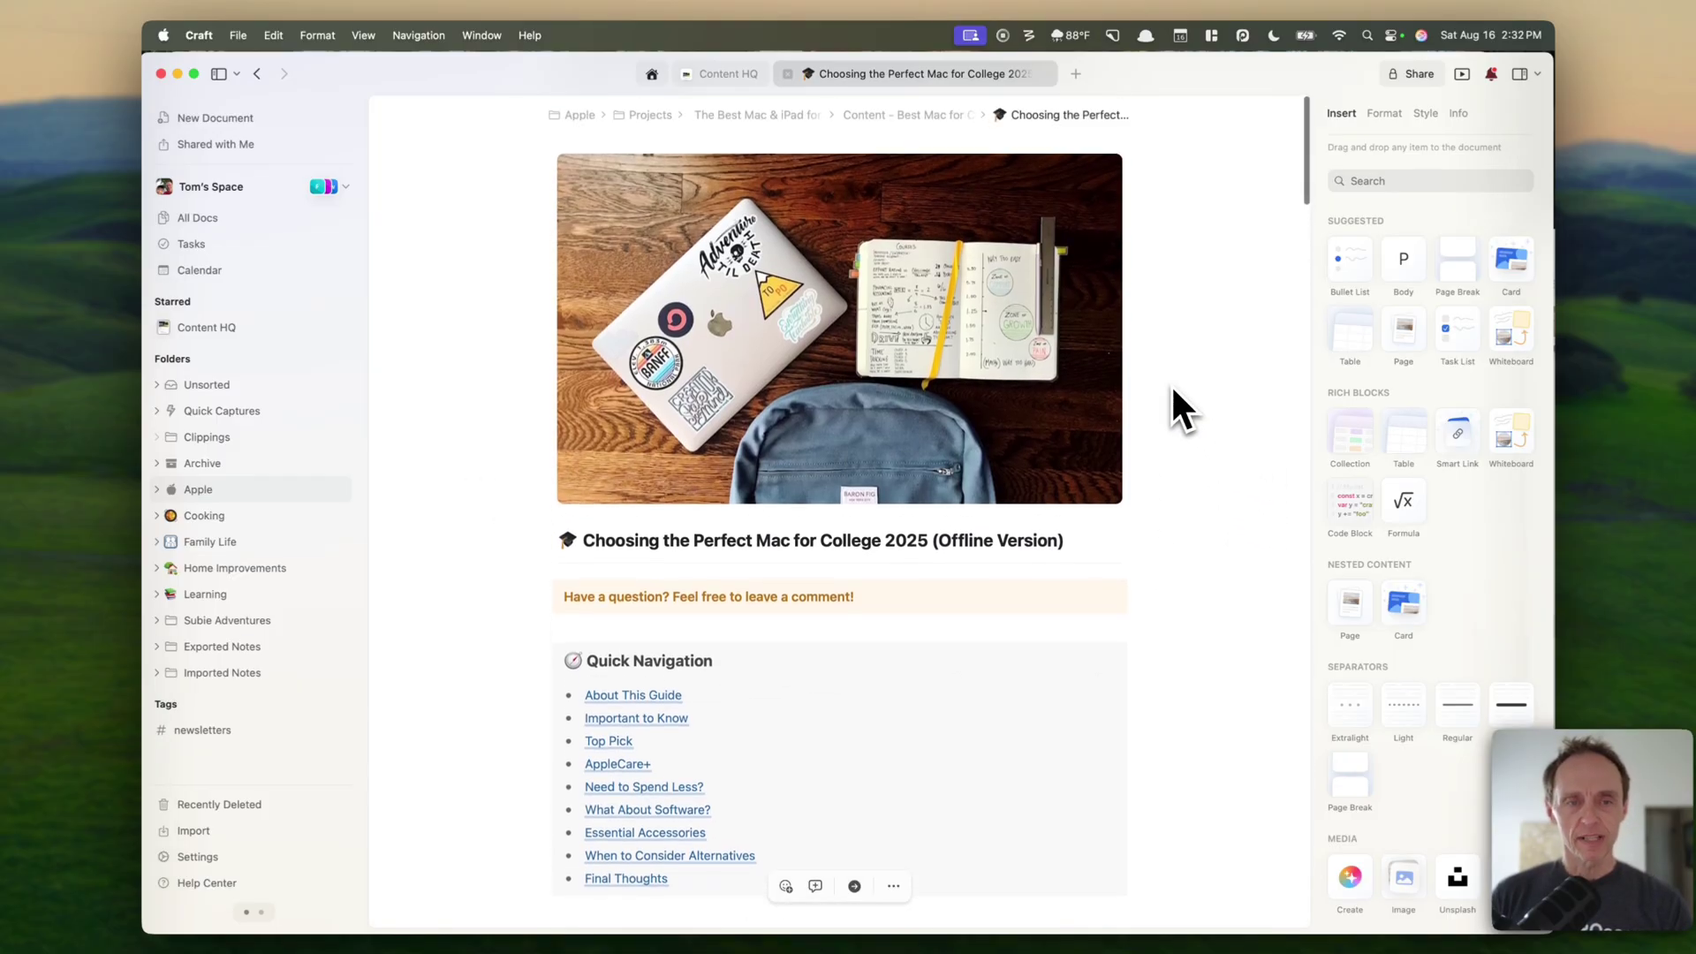
pyautogui.click(1416, 77)
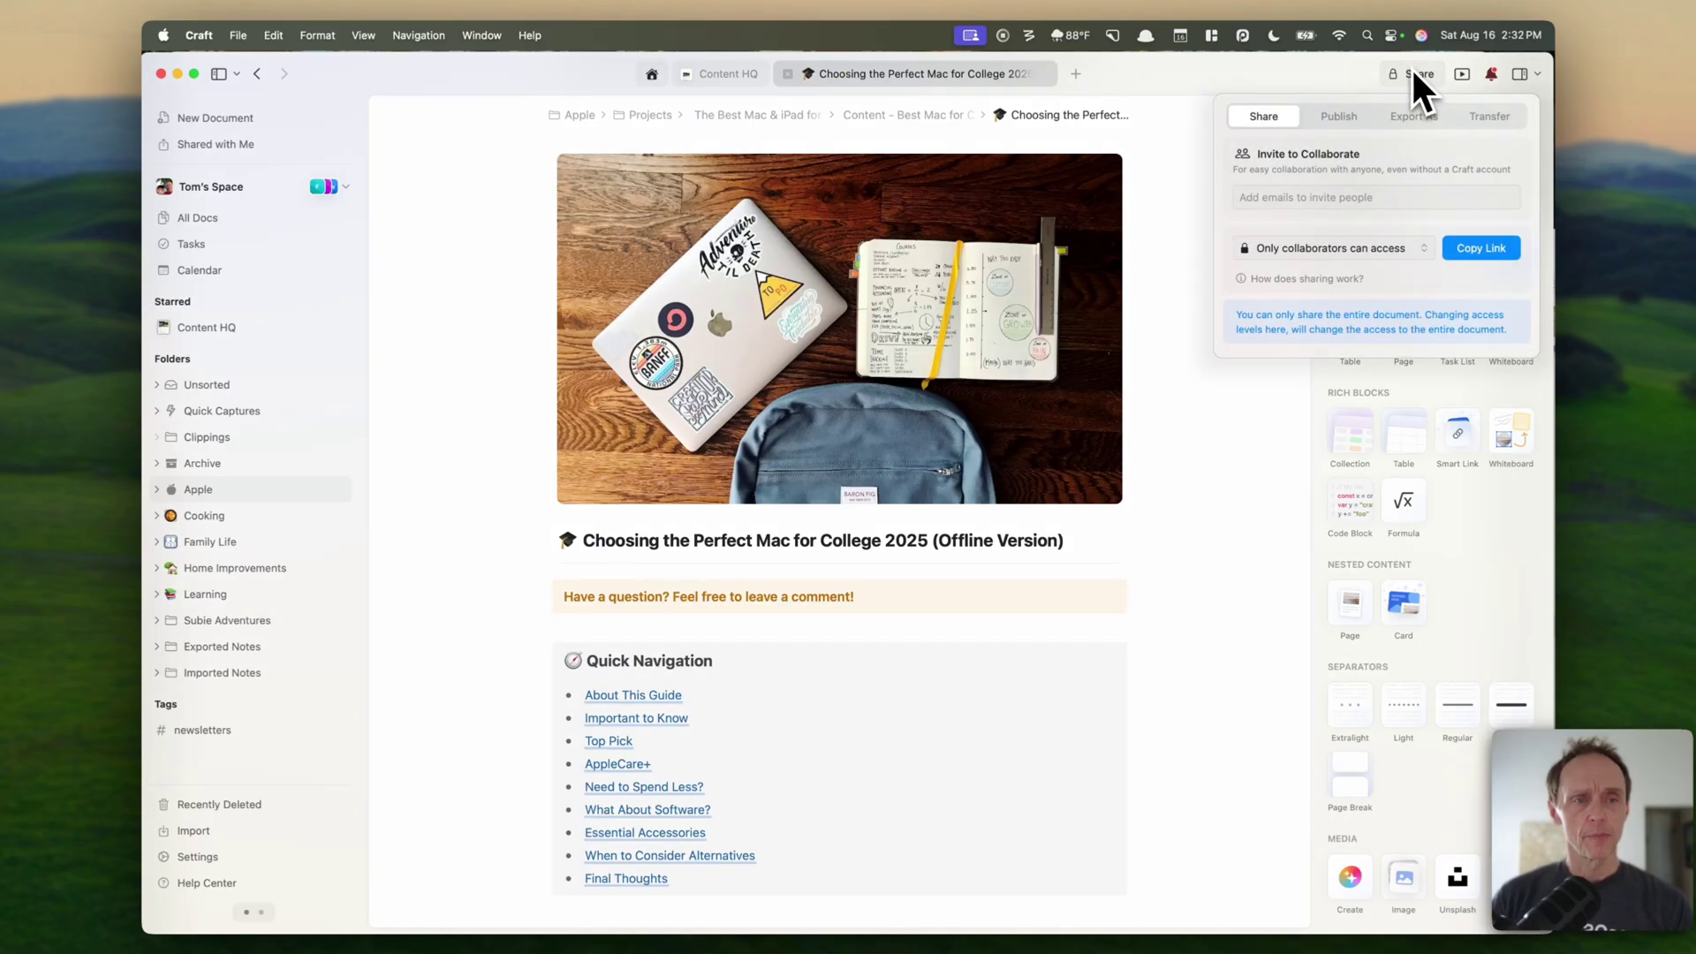
pyautogui.click(1355, 119)
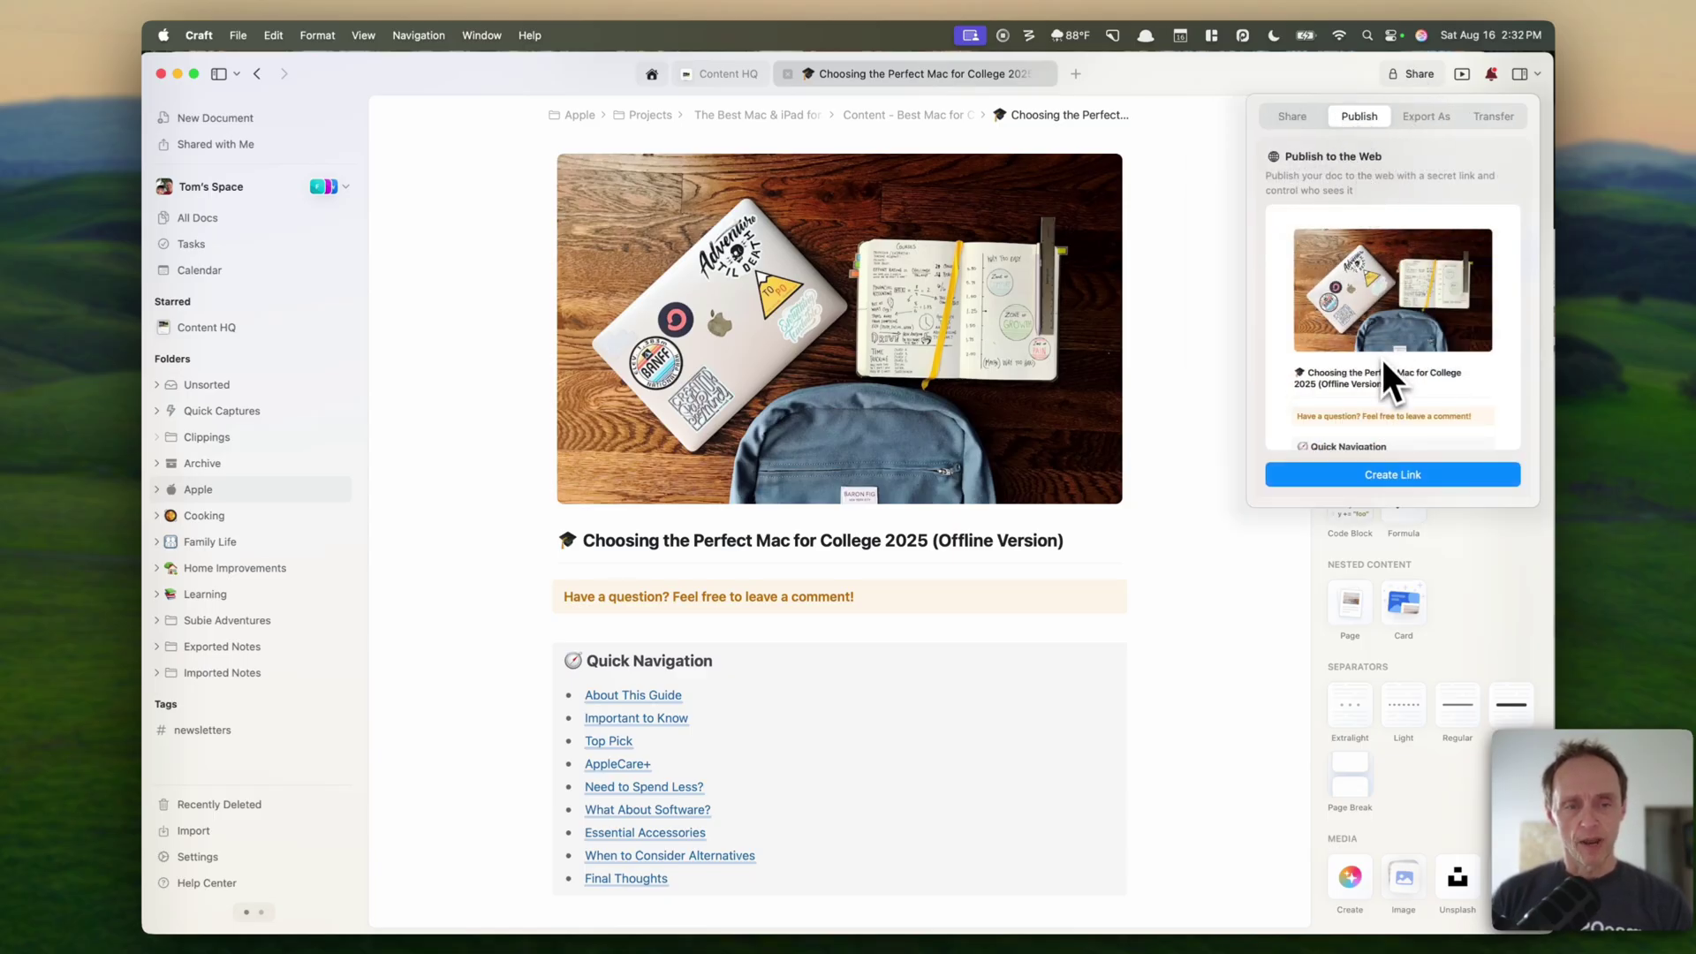
pyautogui.click(1390, 469)
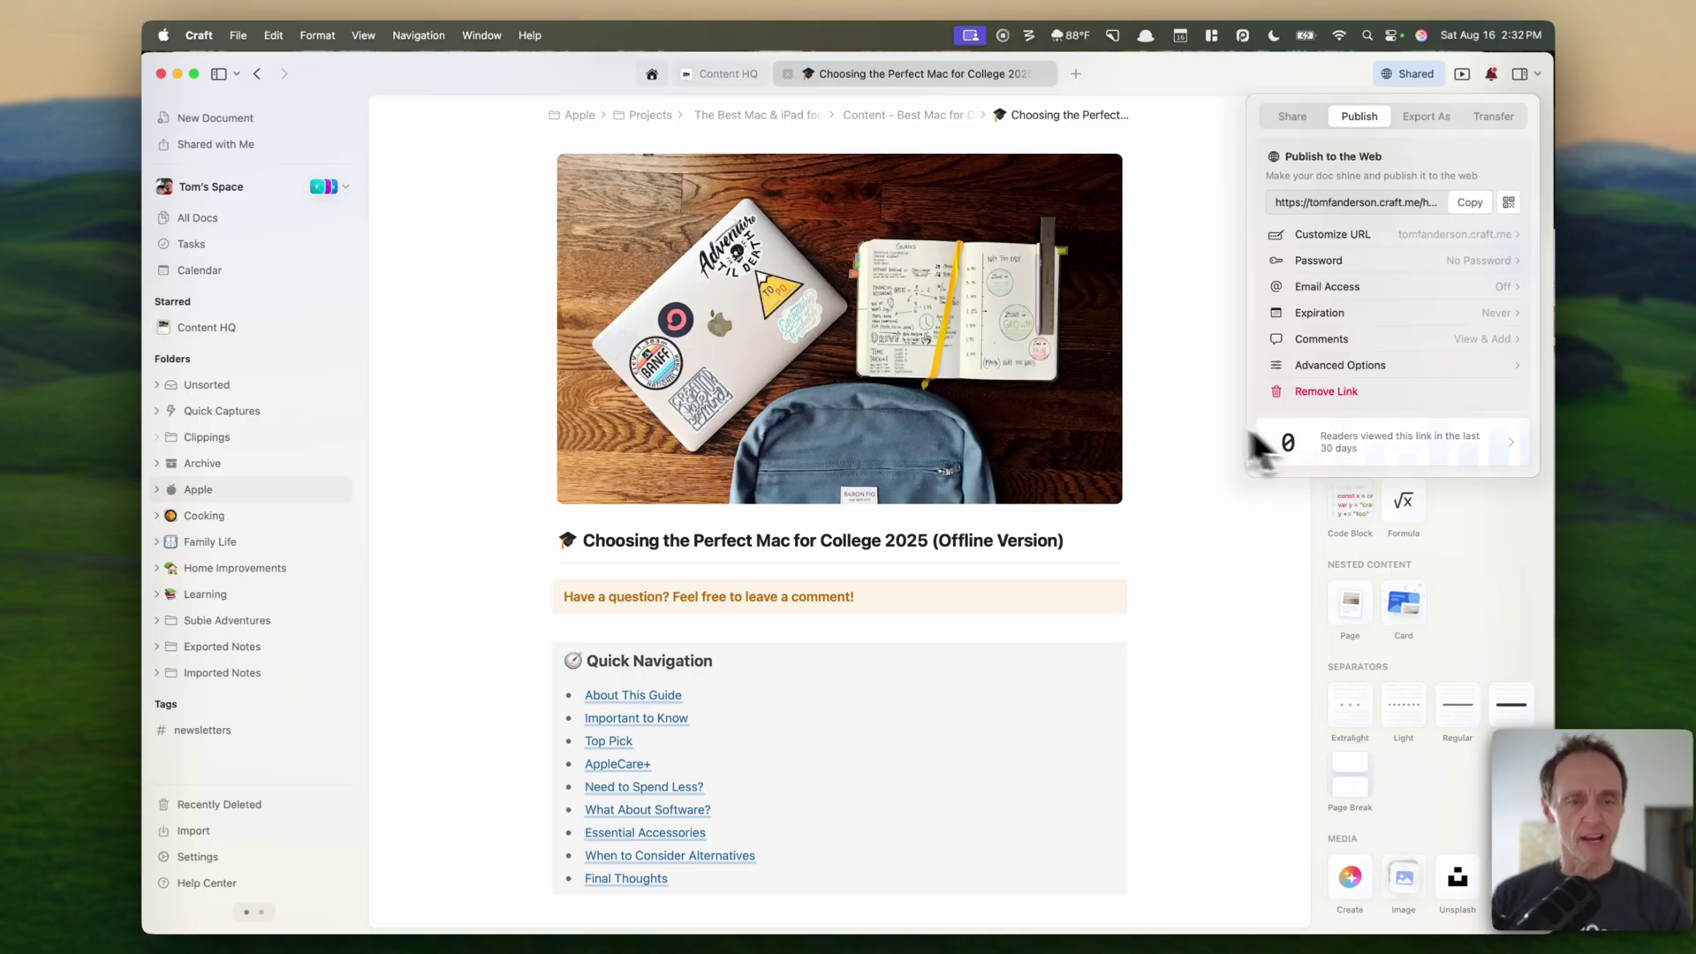
pyautogui.click(1310, 393)
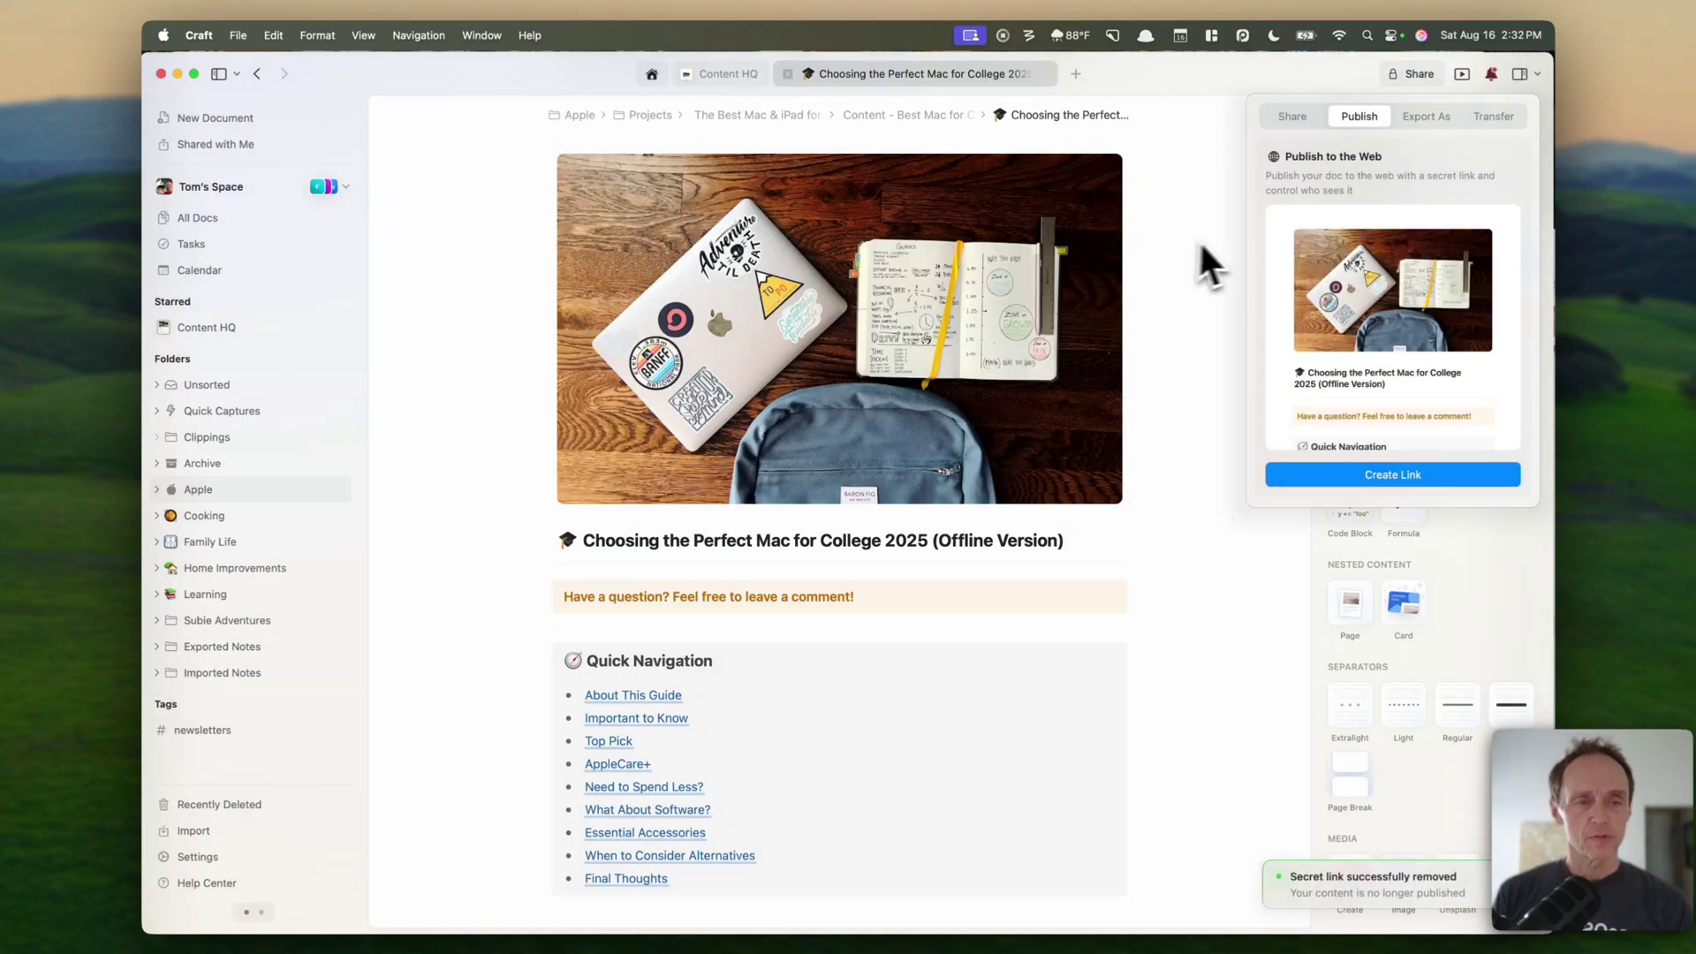
pyautogui.click(1226, 236)
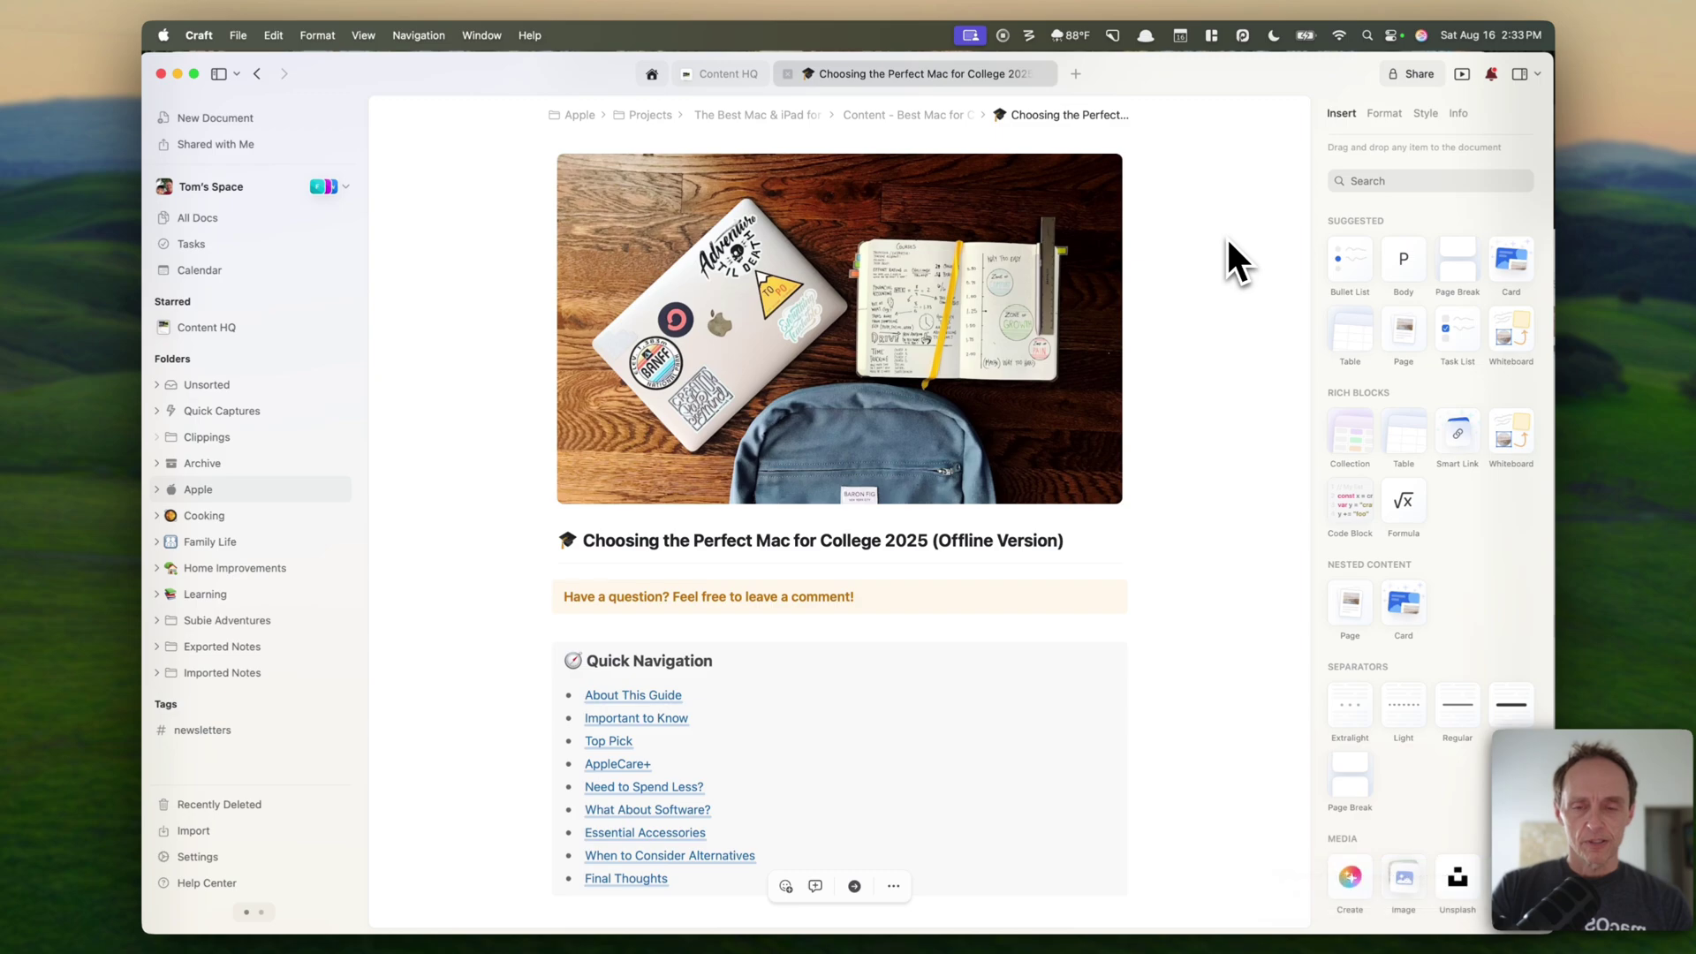
# Step: Switch to Safari and browse the published college Mac guide's Top Pick and AppleCare+ sections
pyautogui.press('super+Tab')
pyautogui.scroll(15, 1228, 242)
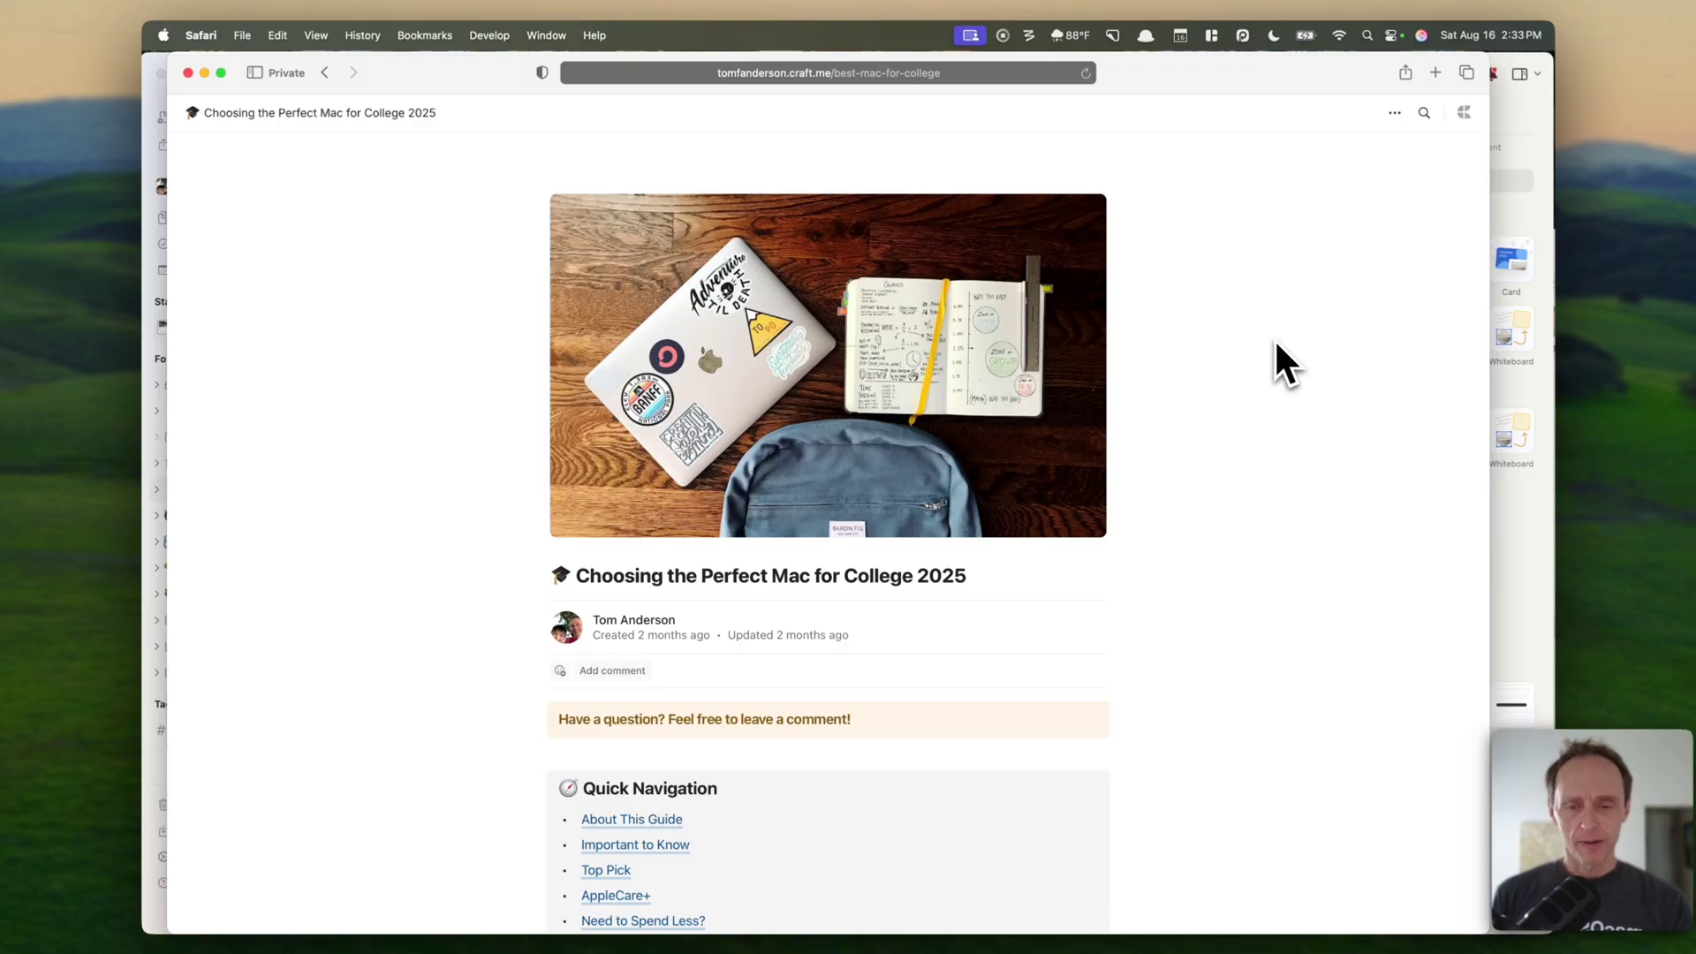
pyautogui.scroll(-3, 1276, 342)
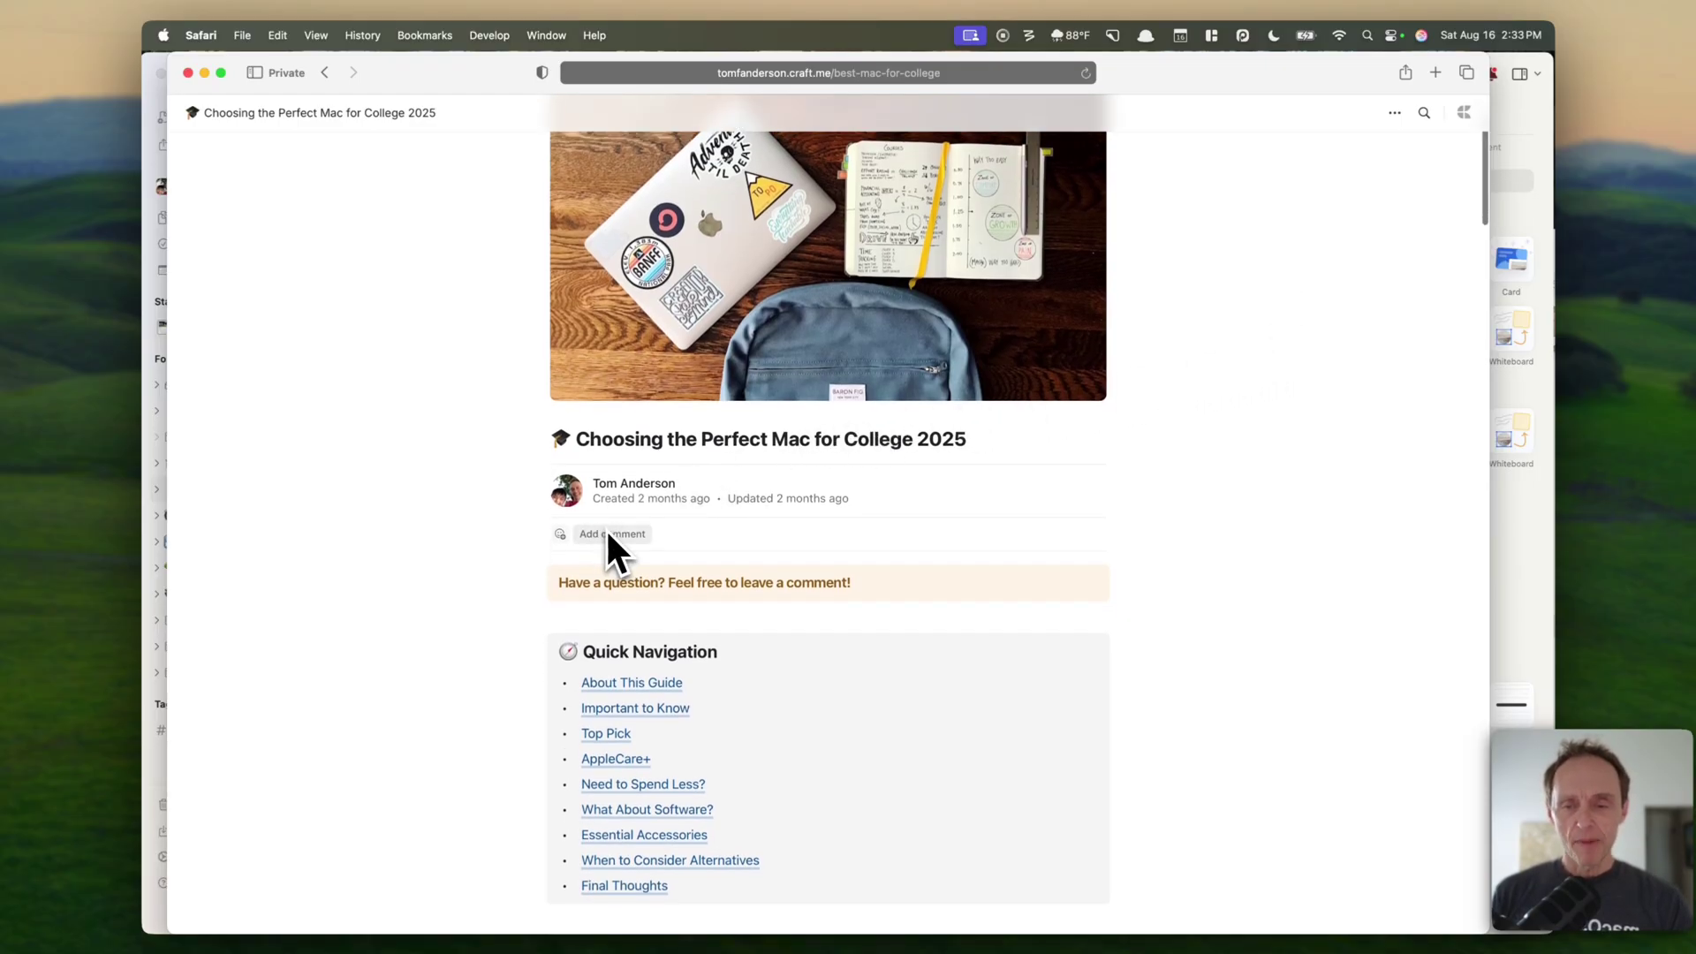
pyautogui.scroll(-10, 1150, 442)
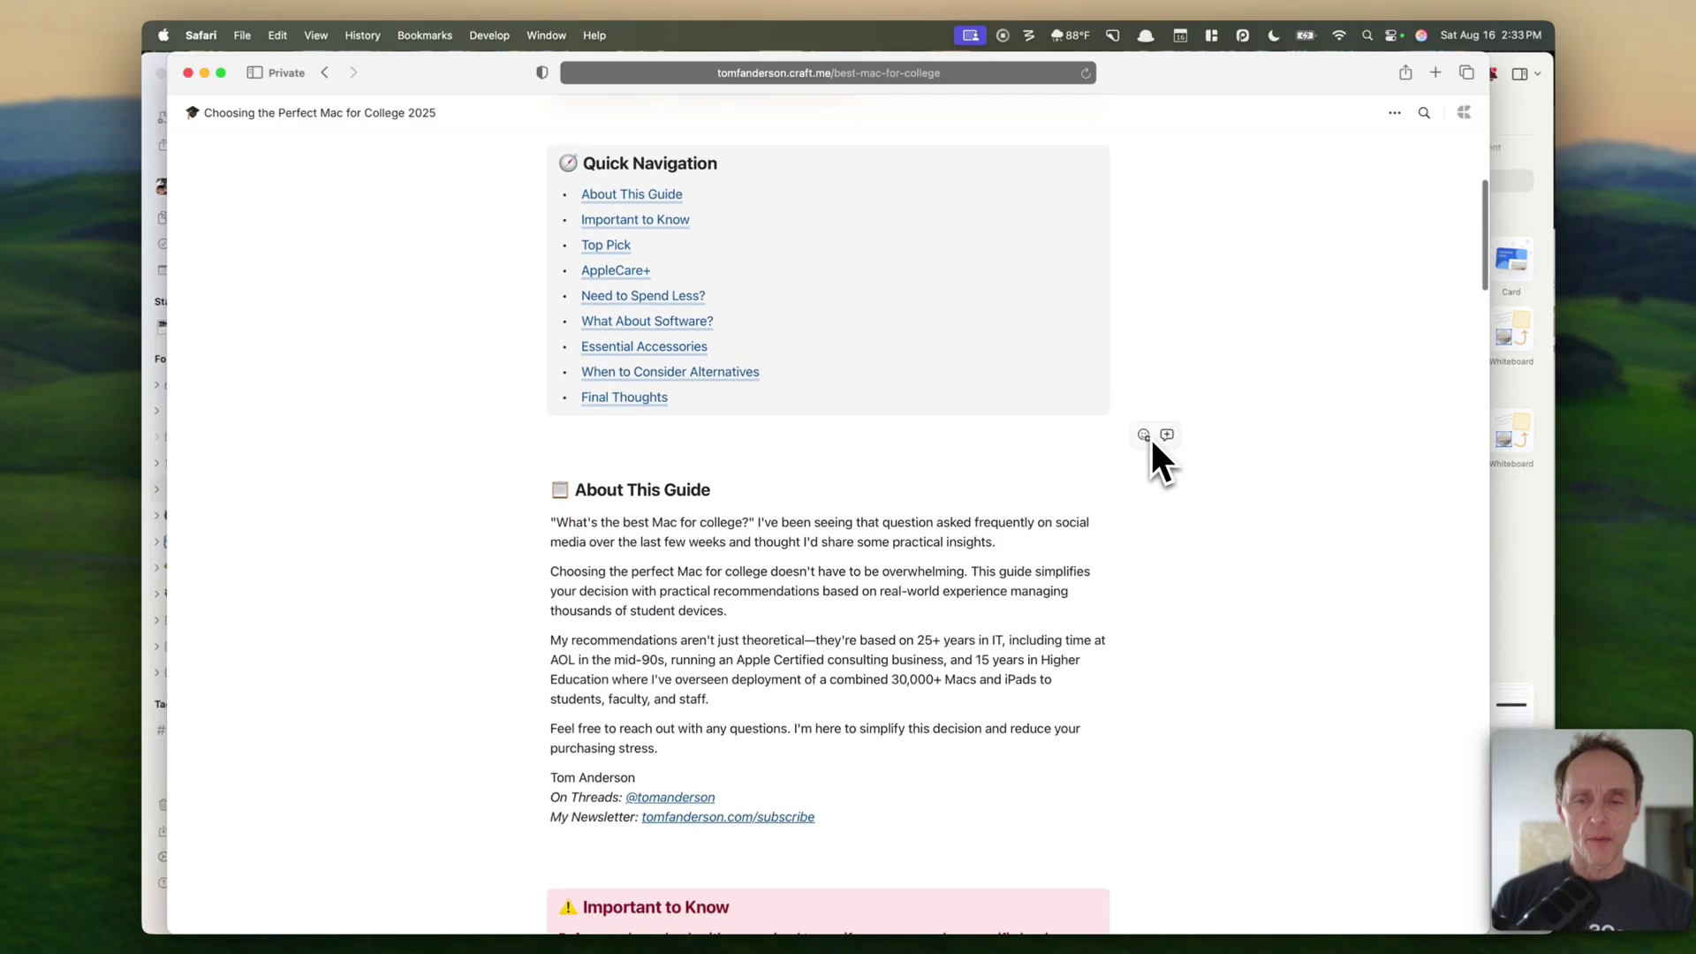
pyautogui.scroll(-12, 1152, 442)
pyautogui.scroll(-20, 1153, 442)
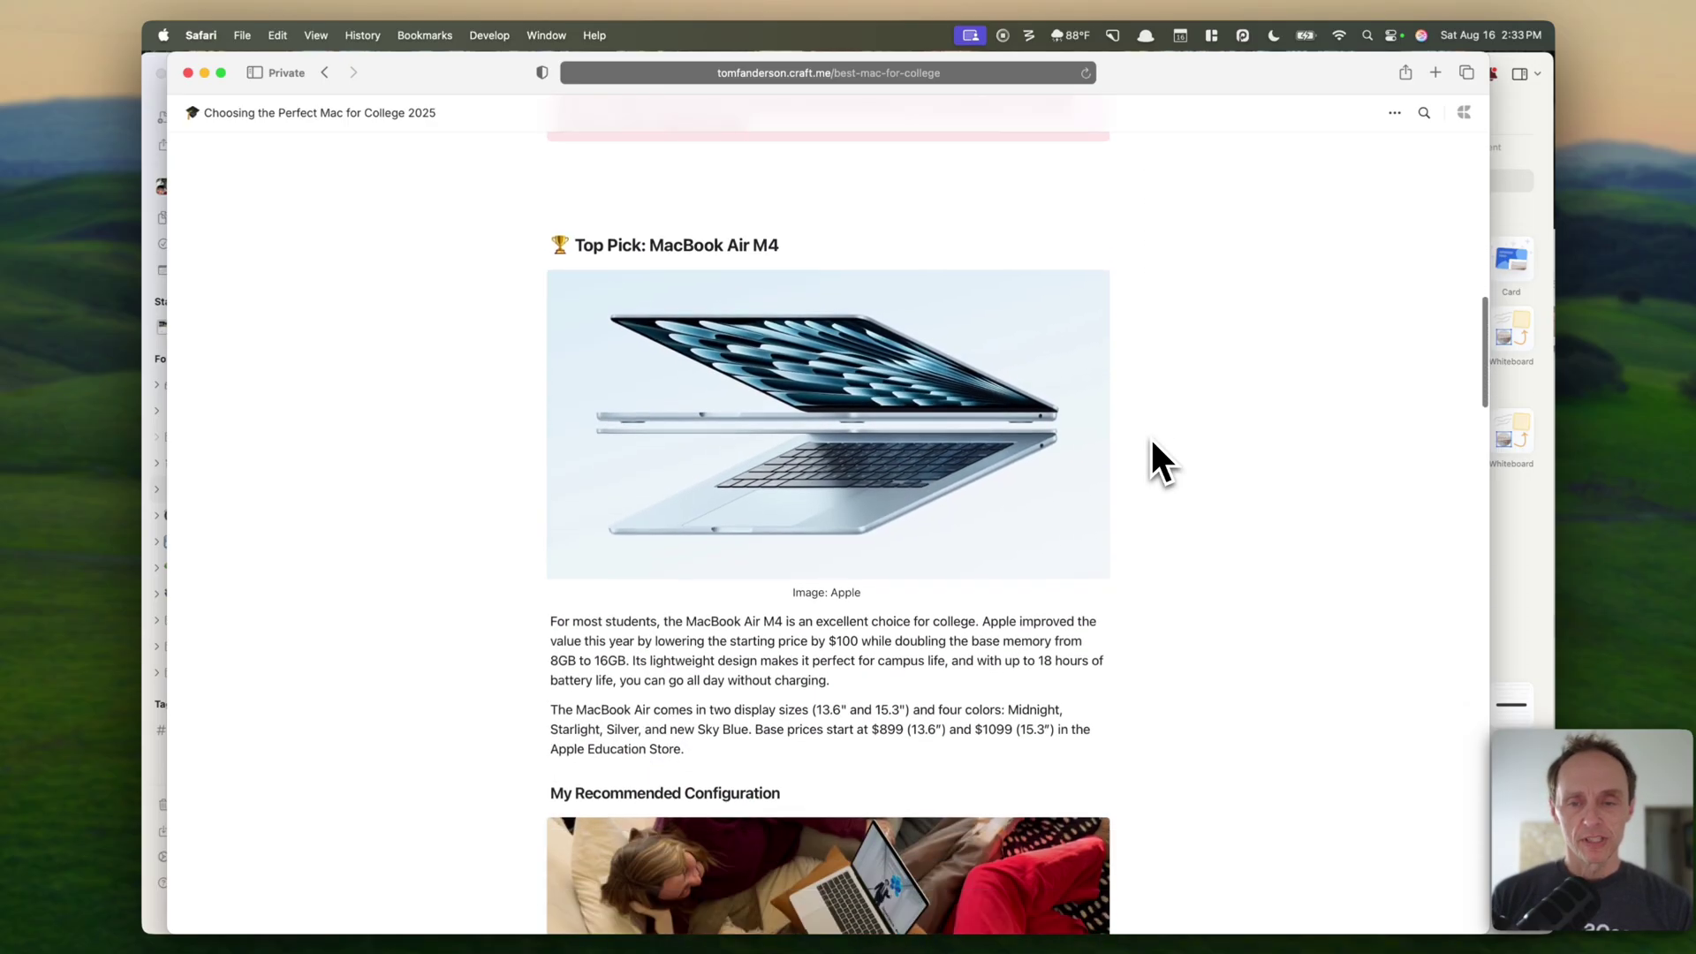
pyautogui.scroll(-7, 1152, 442)
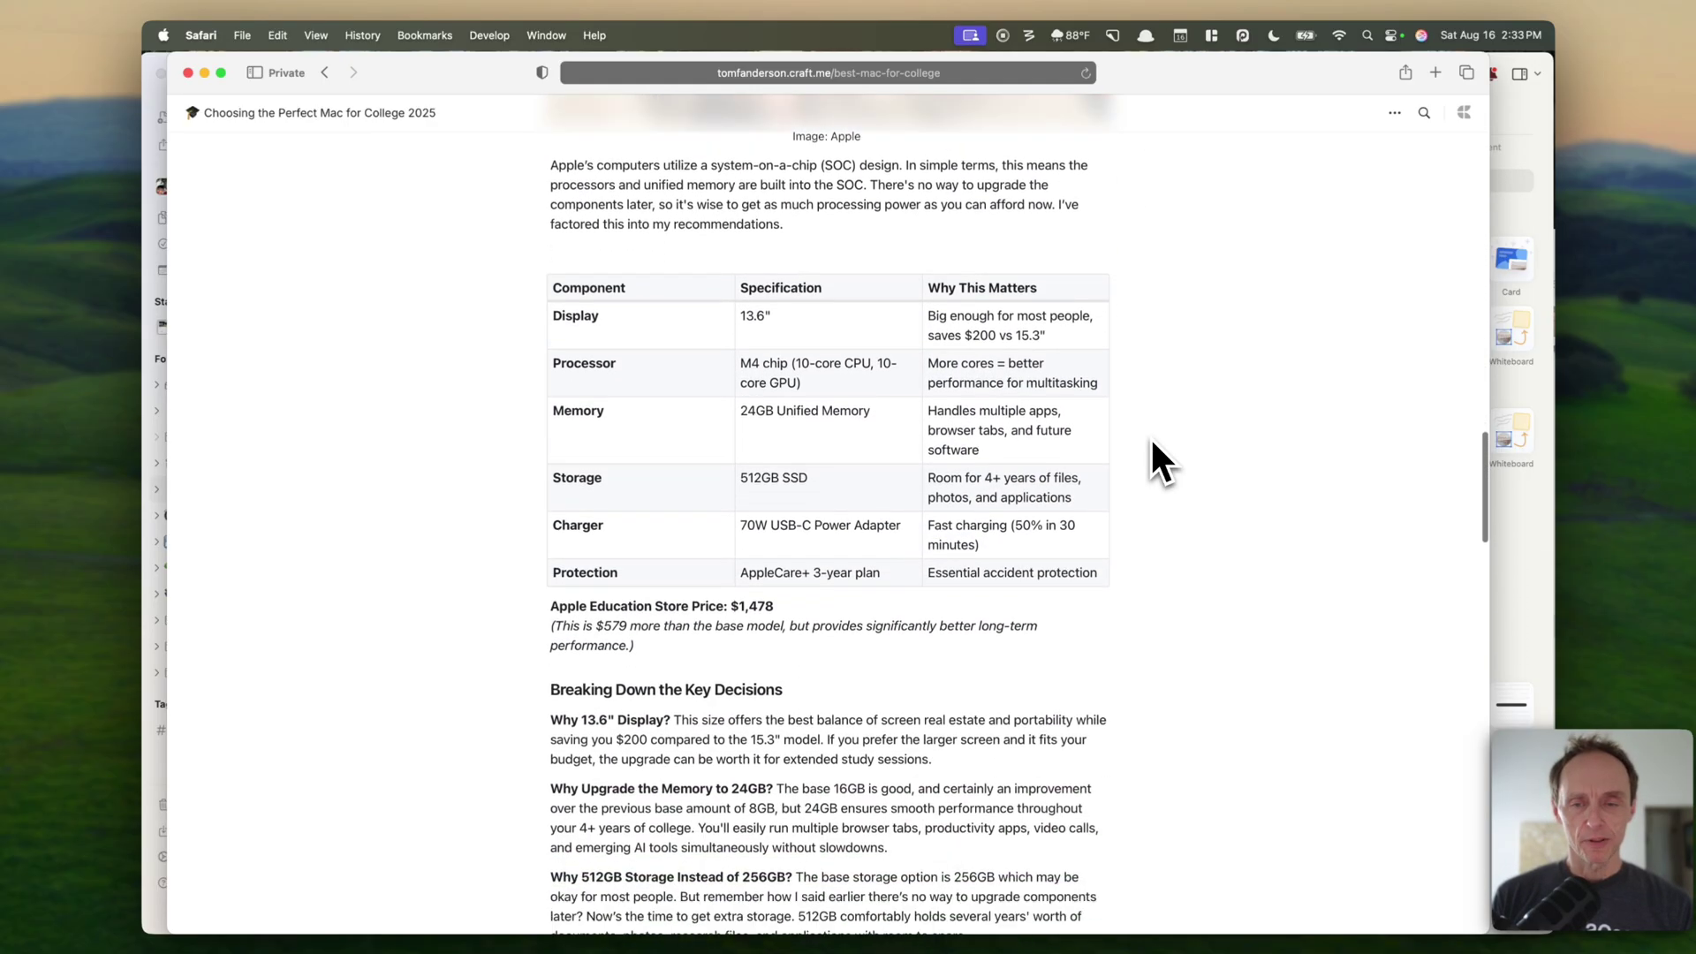
pyautogui.scroll(-10, 1152, 442)
pyautogui.scroll(20, 1150, 436)
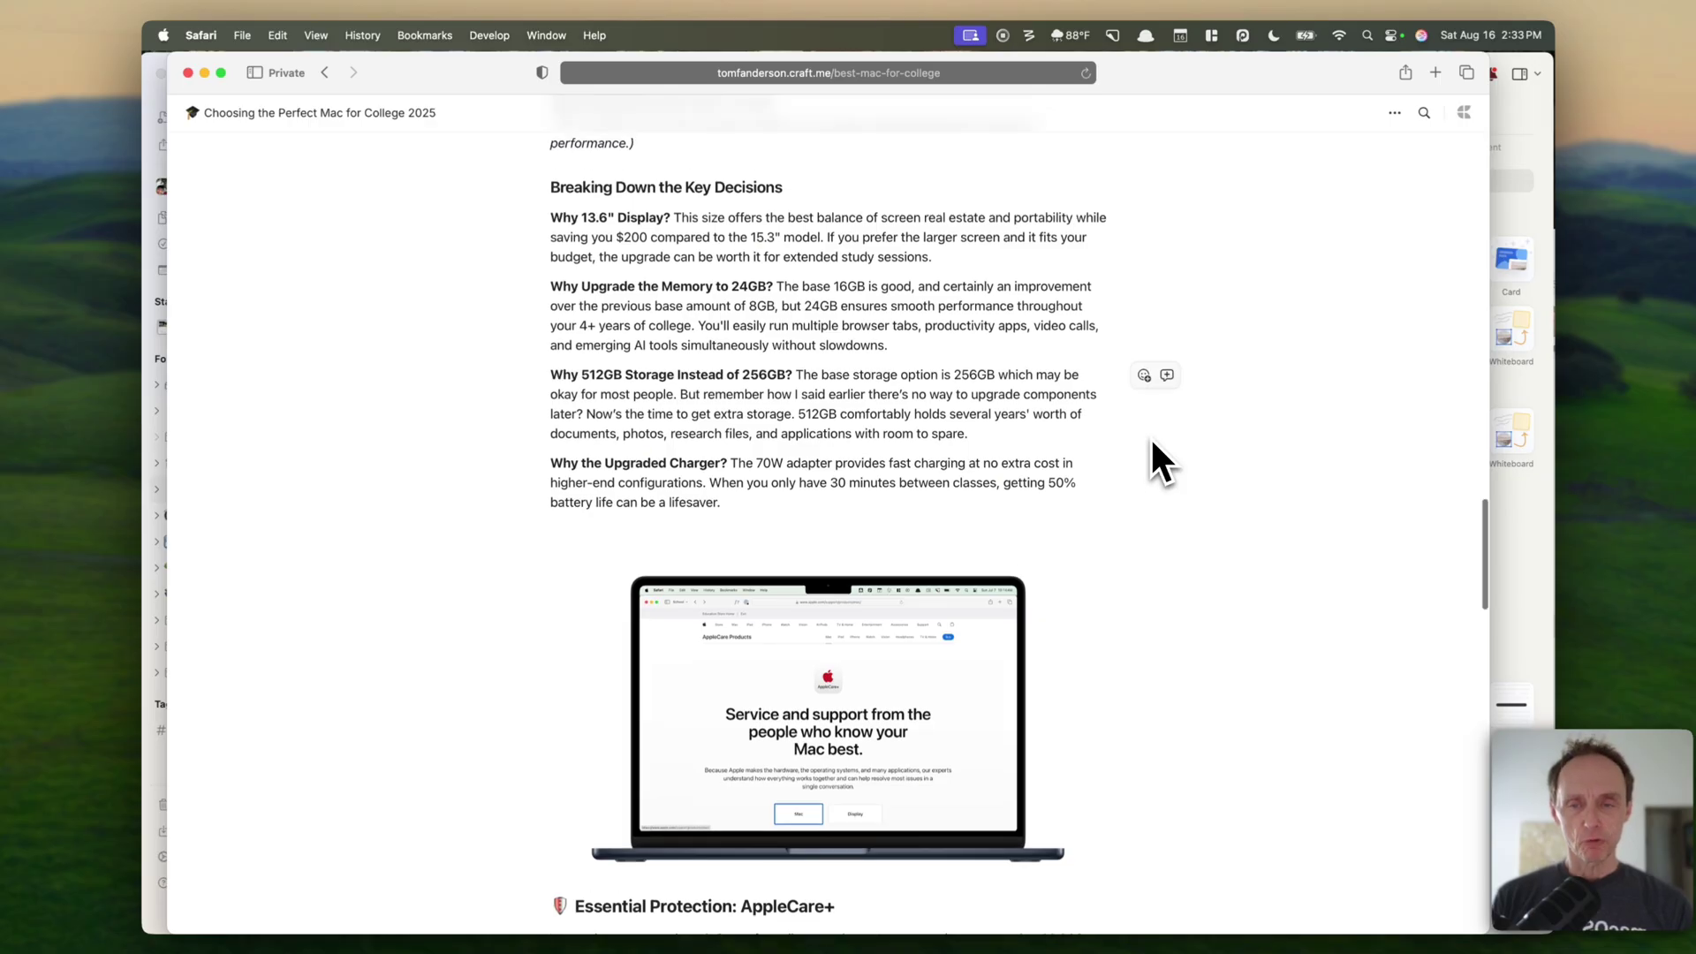